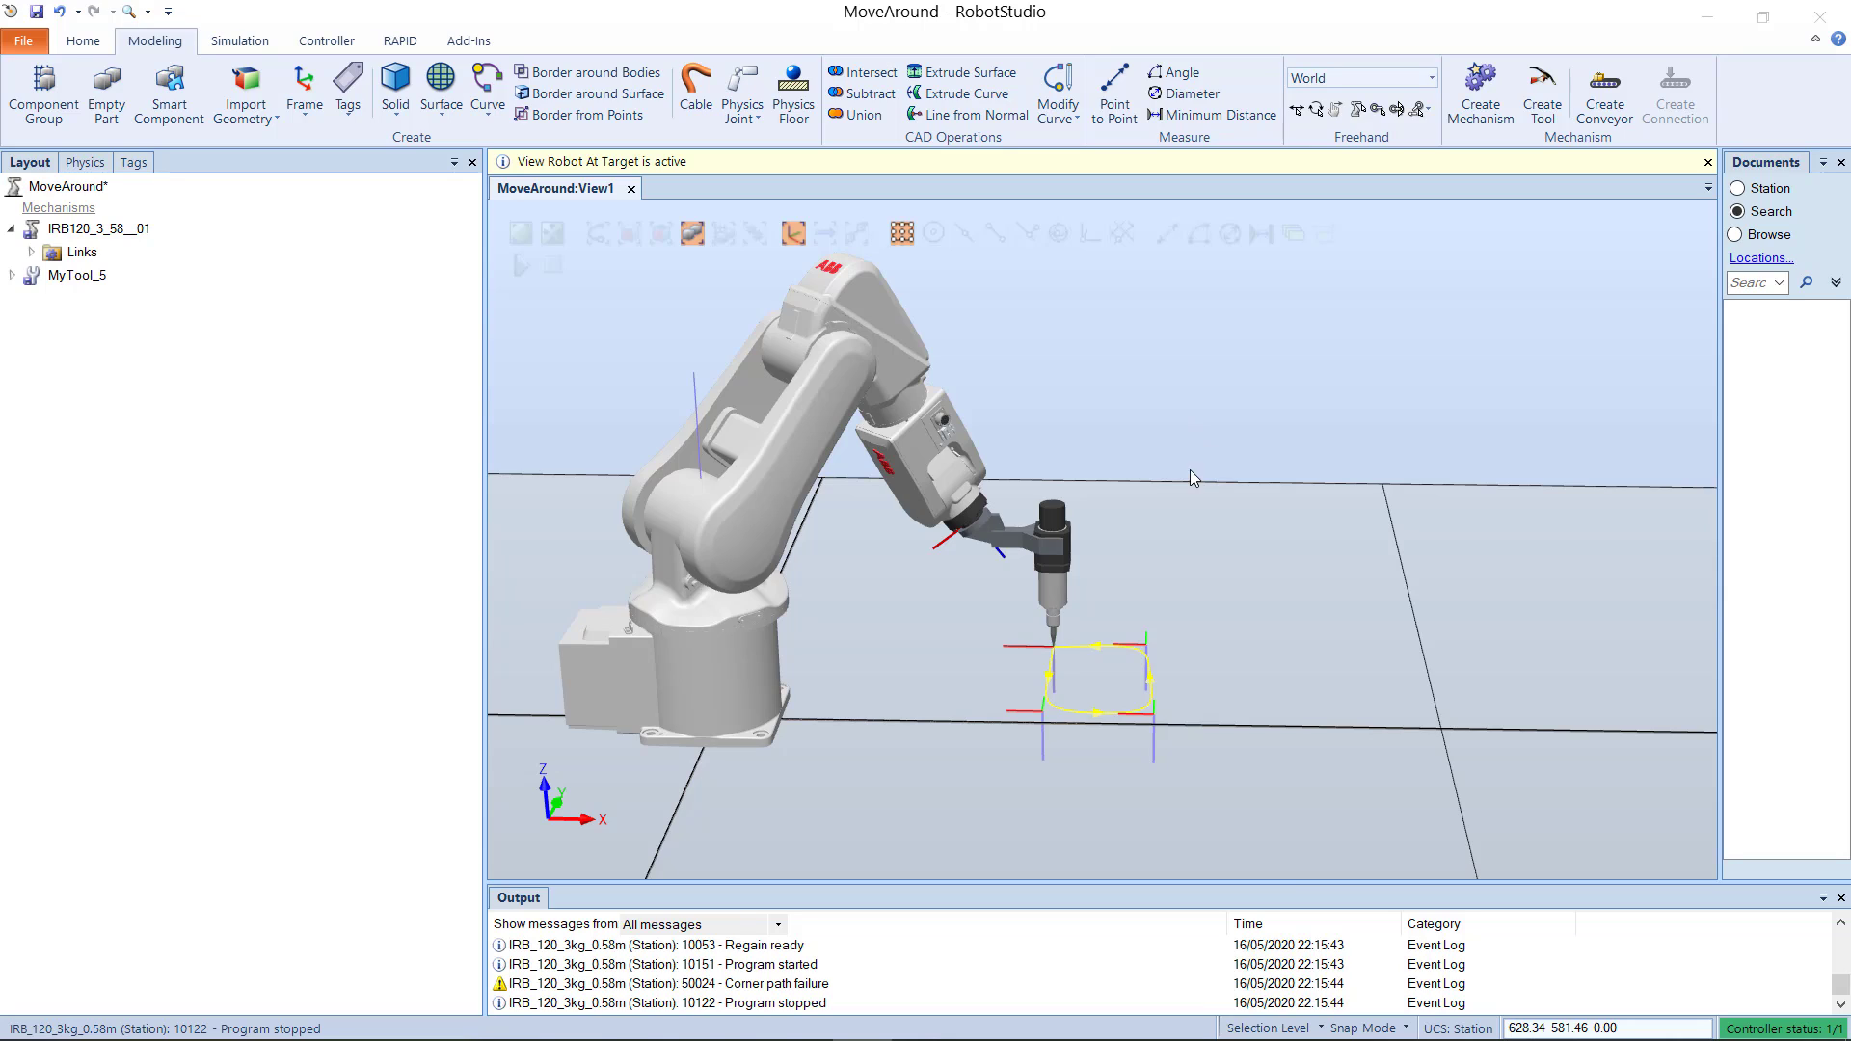
Step: Run the simulation and watch the robot tool trace its existing four-target path
{"action": "scroll", "coordinate": [1141, 522], "scroll_direction": "up", "scroll_amount": 3}
{"action": "scroll", "coordinate": [1047, 545], "scroll_direction": "down", "scroll_amount": 4}
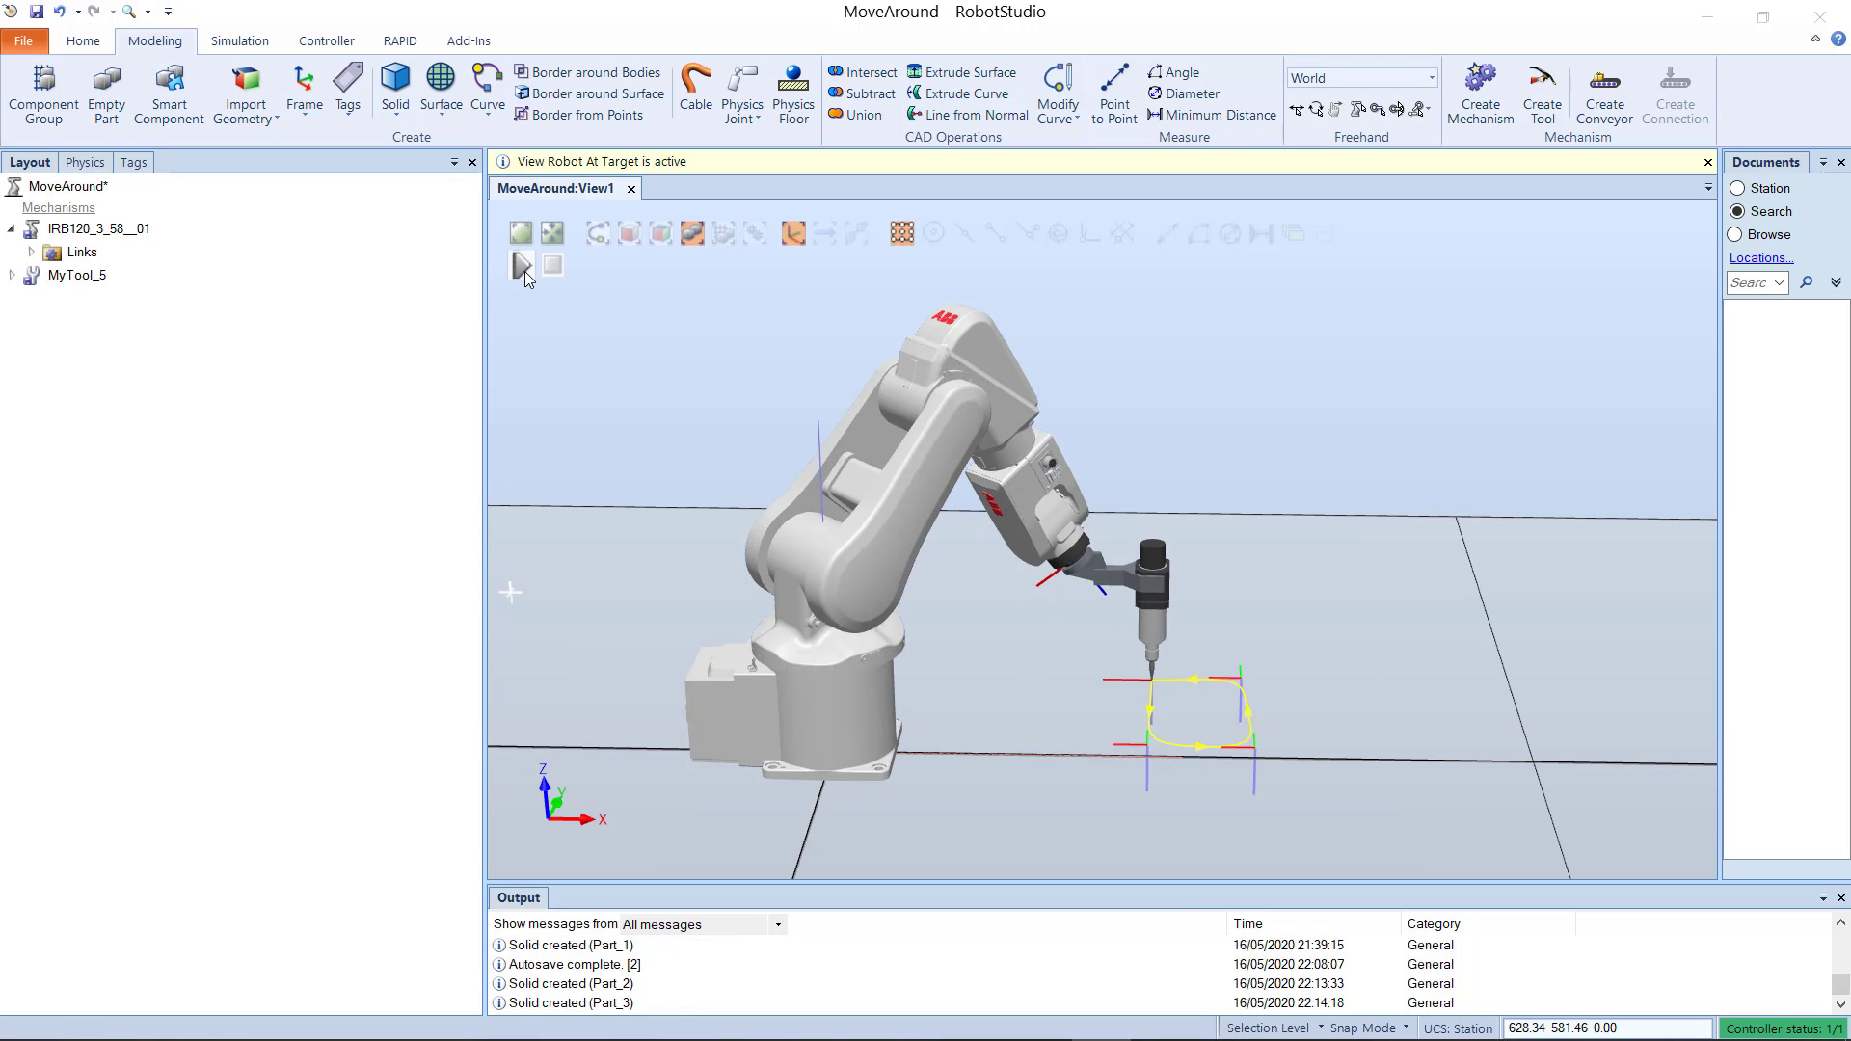
{"action": "left_click", "coordinate": [524, 270]}
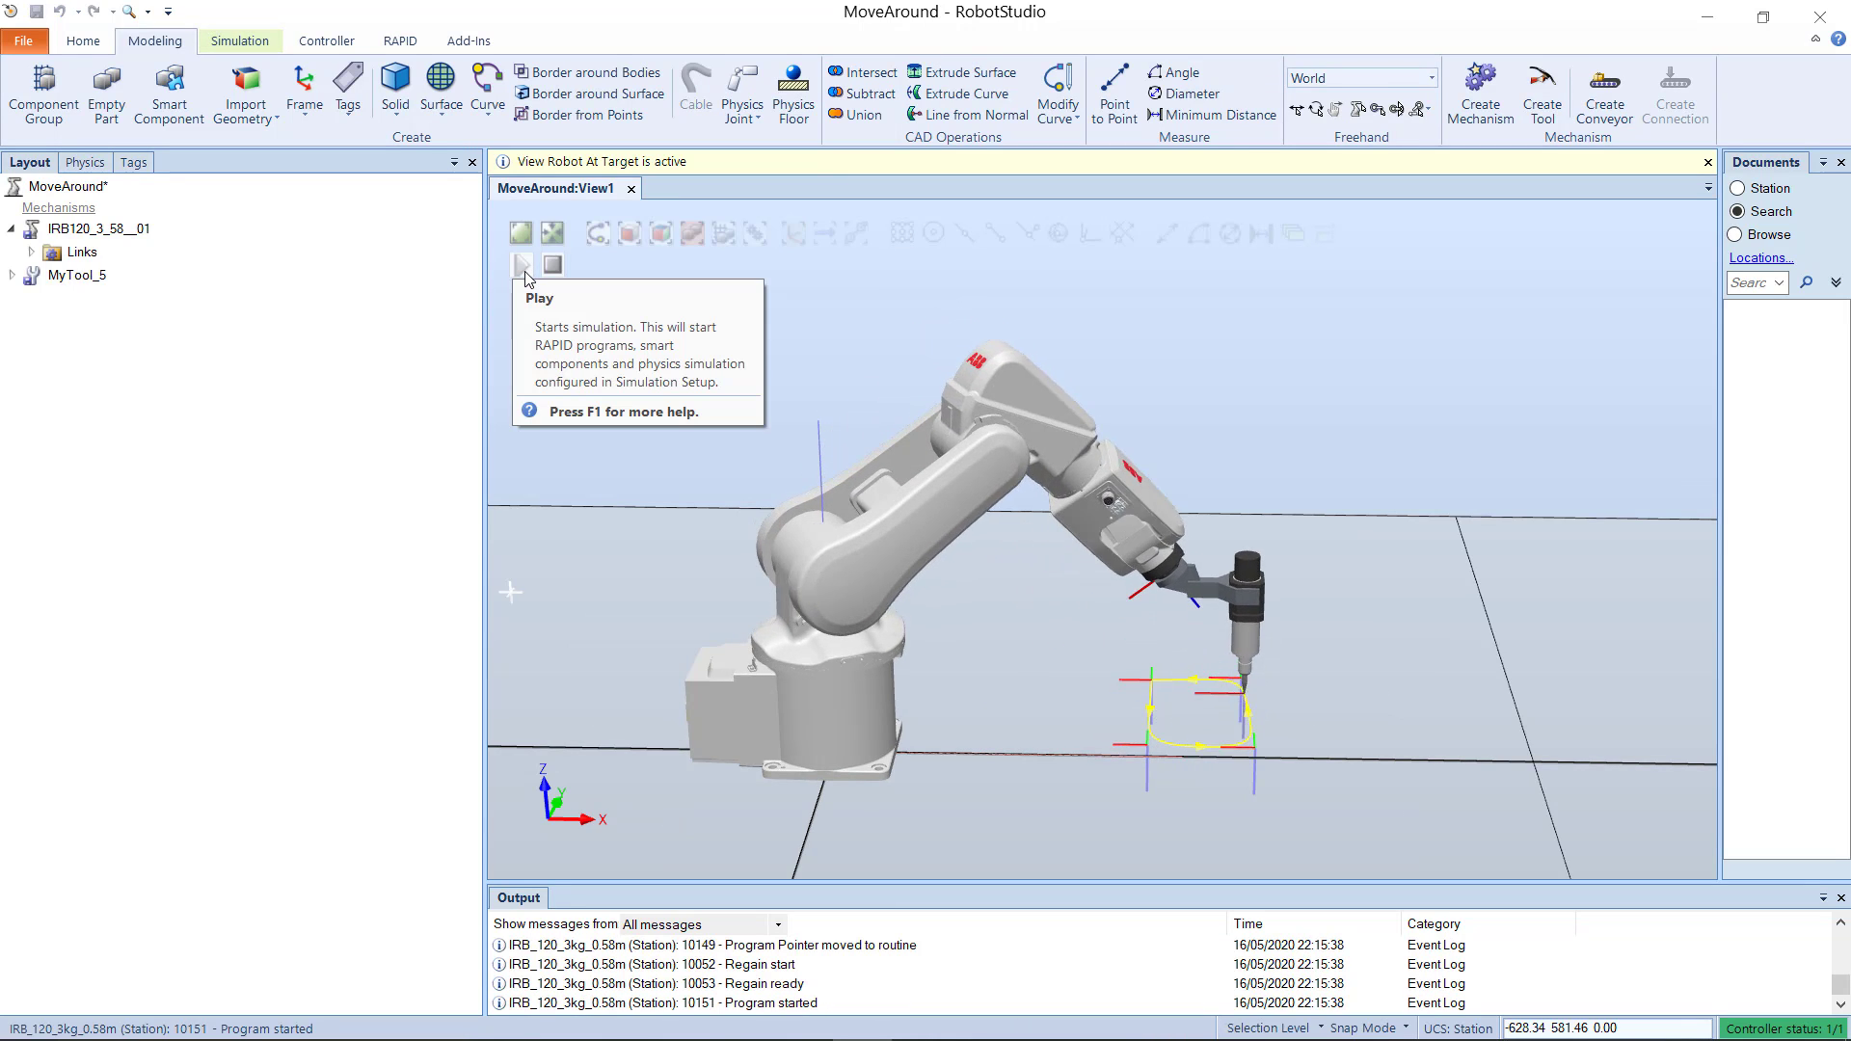
{"action": "scroll", "coordinate": [1174, 711], "scroll_direction": "up", "scroll_amount": 5}
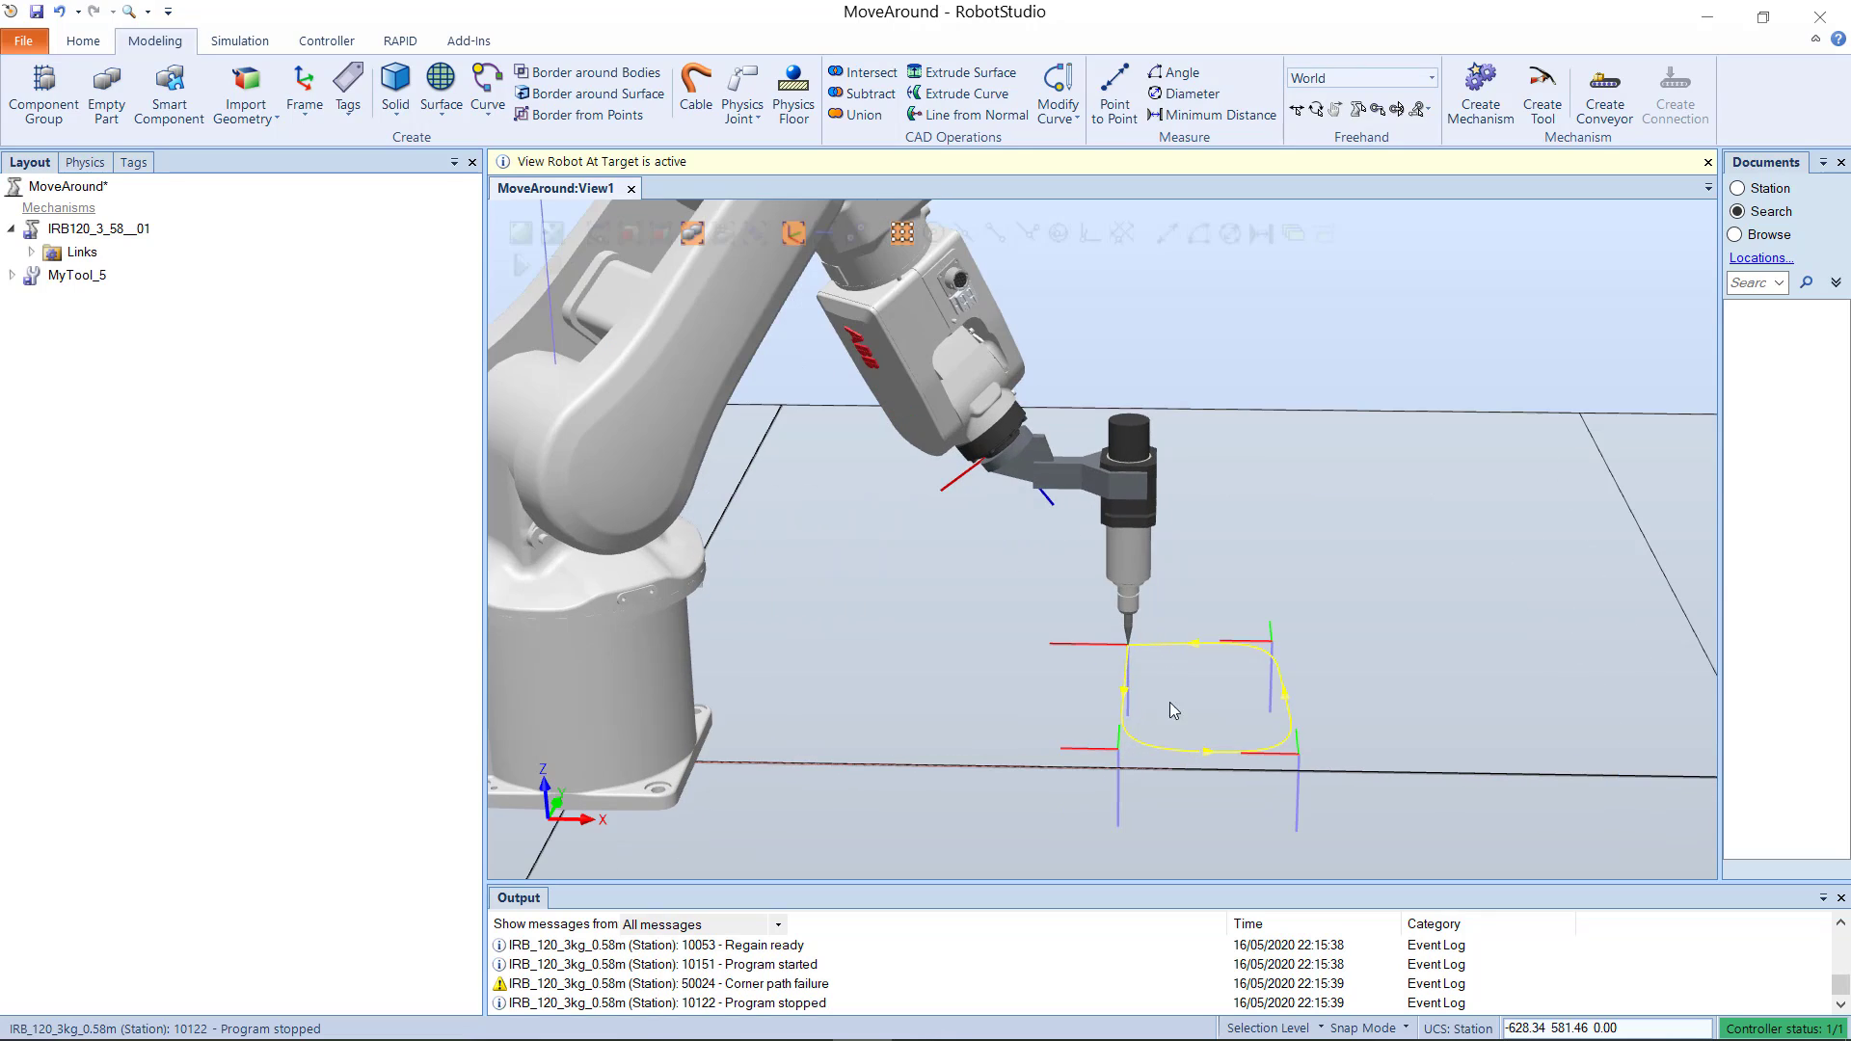
{"action": "left_click", "coordinate": [519, 268]}
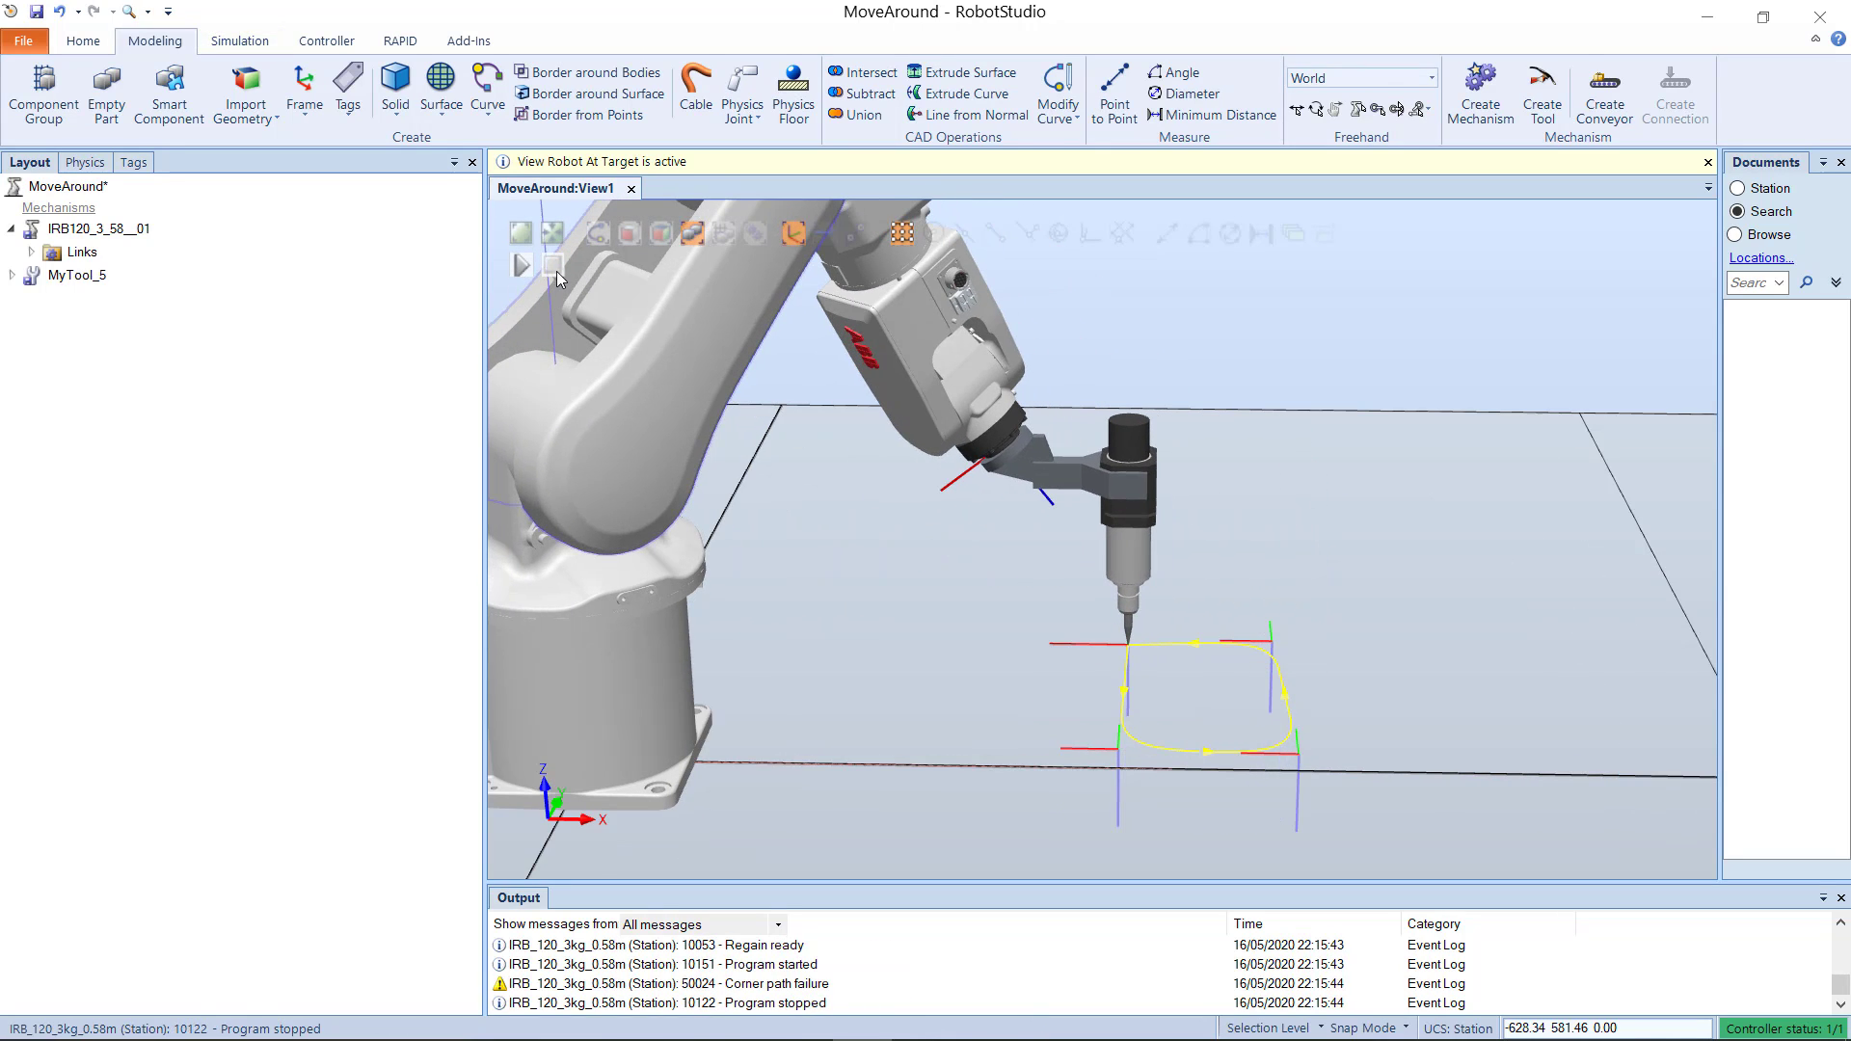
{"action": "scroll", "coordinate": [837, 615], "scroll_direction": "down", "scroll_amount": 2}
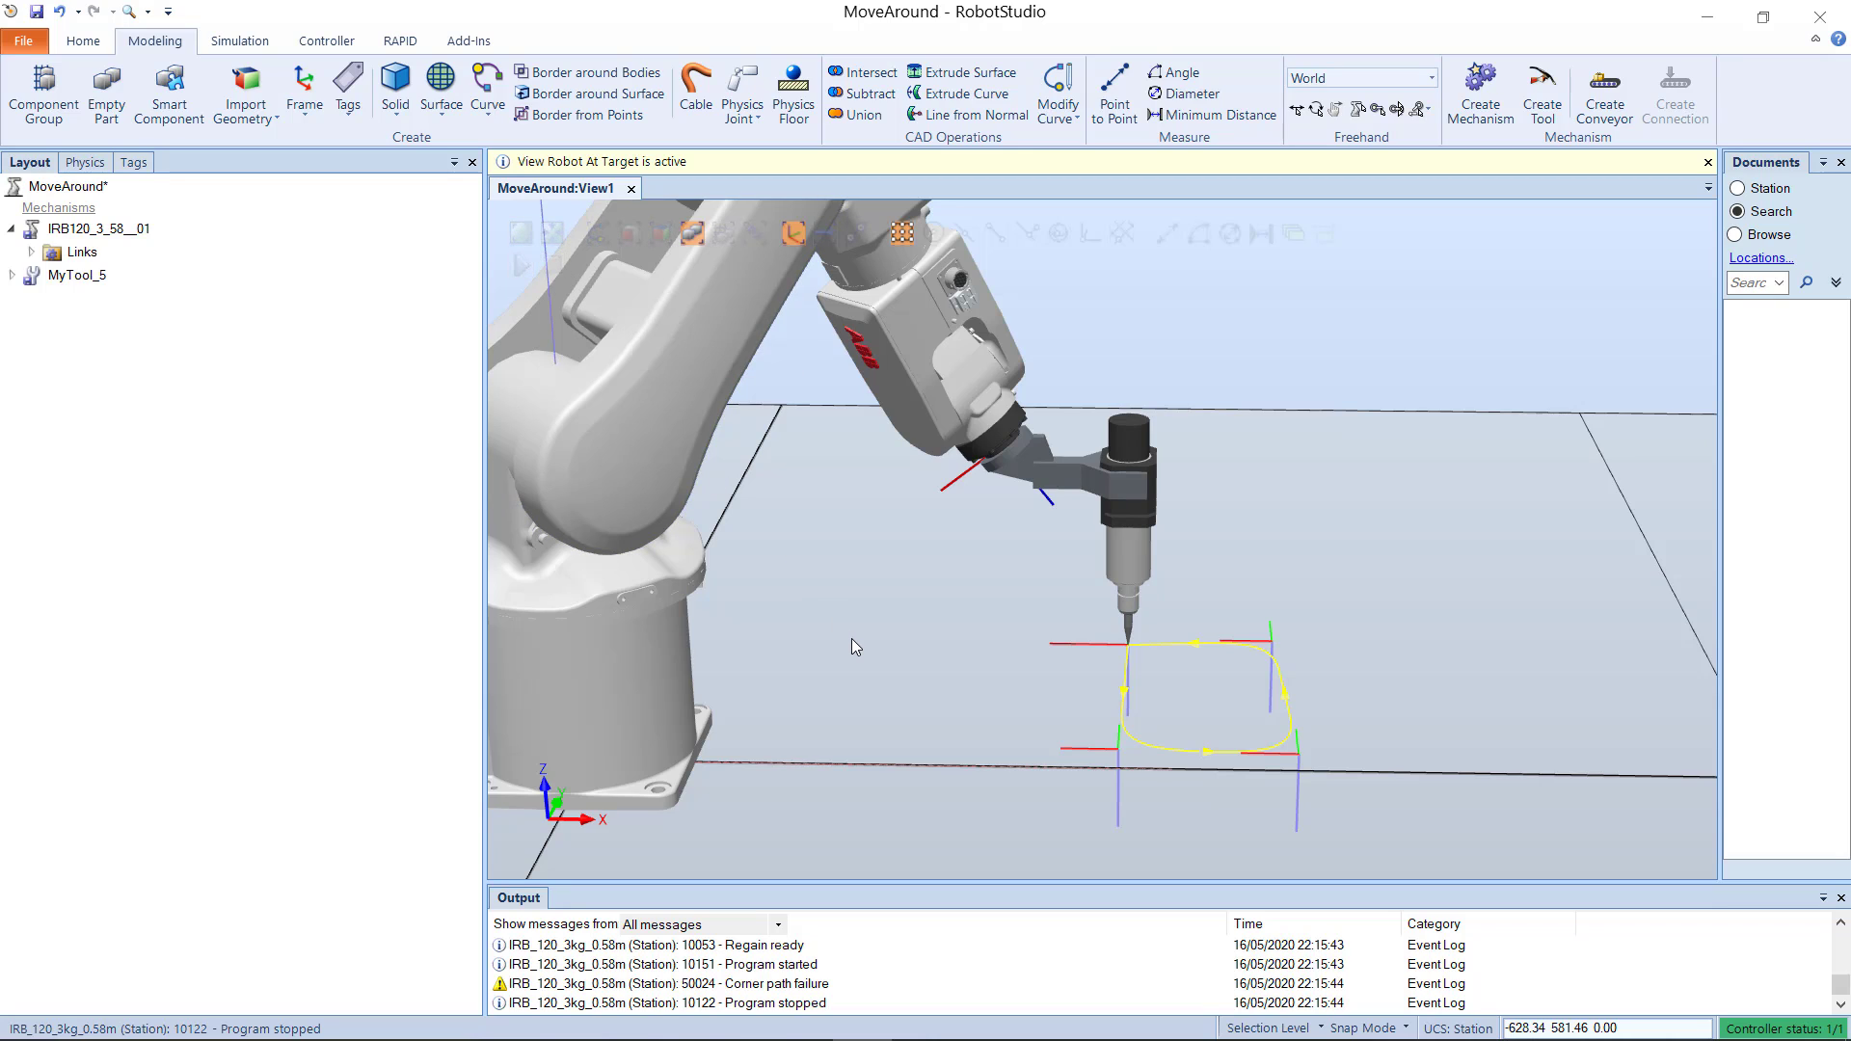
{"action": "scroll", "coordinate": [853, 639], "scroll_direction": "down", "scroll_amount": 1}
{"action": "scroll", "coordinate": [841, 627], "scroll_direction": "down", "scroll_amount": 2}
{"action": "left_click_drag", "start_coordinate": [827, 596], "coordinate": [859, 599], "text": "ctrl"}
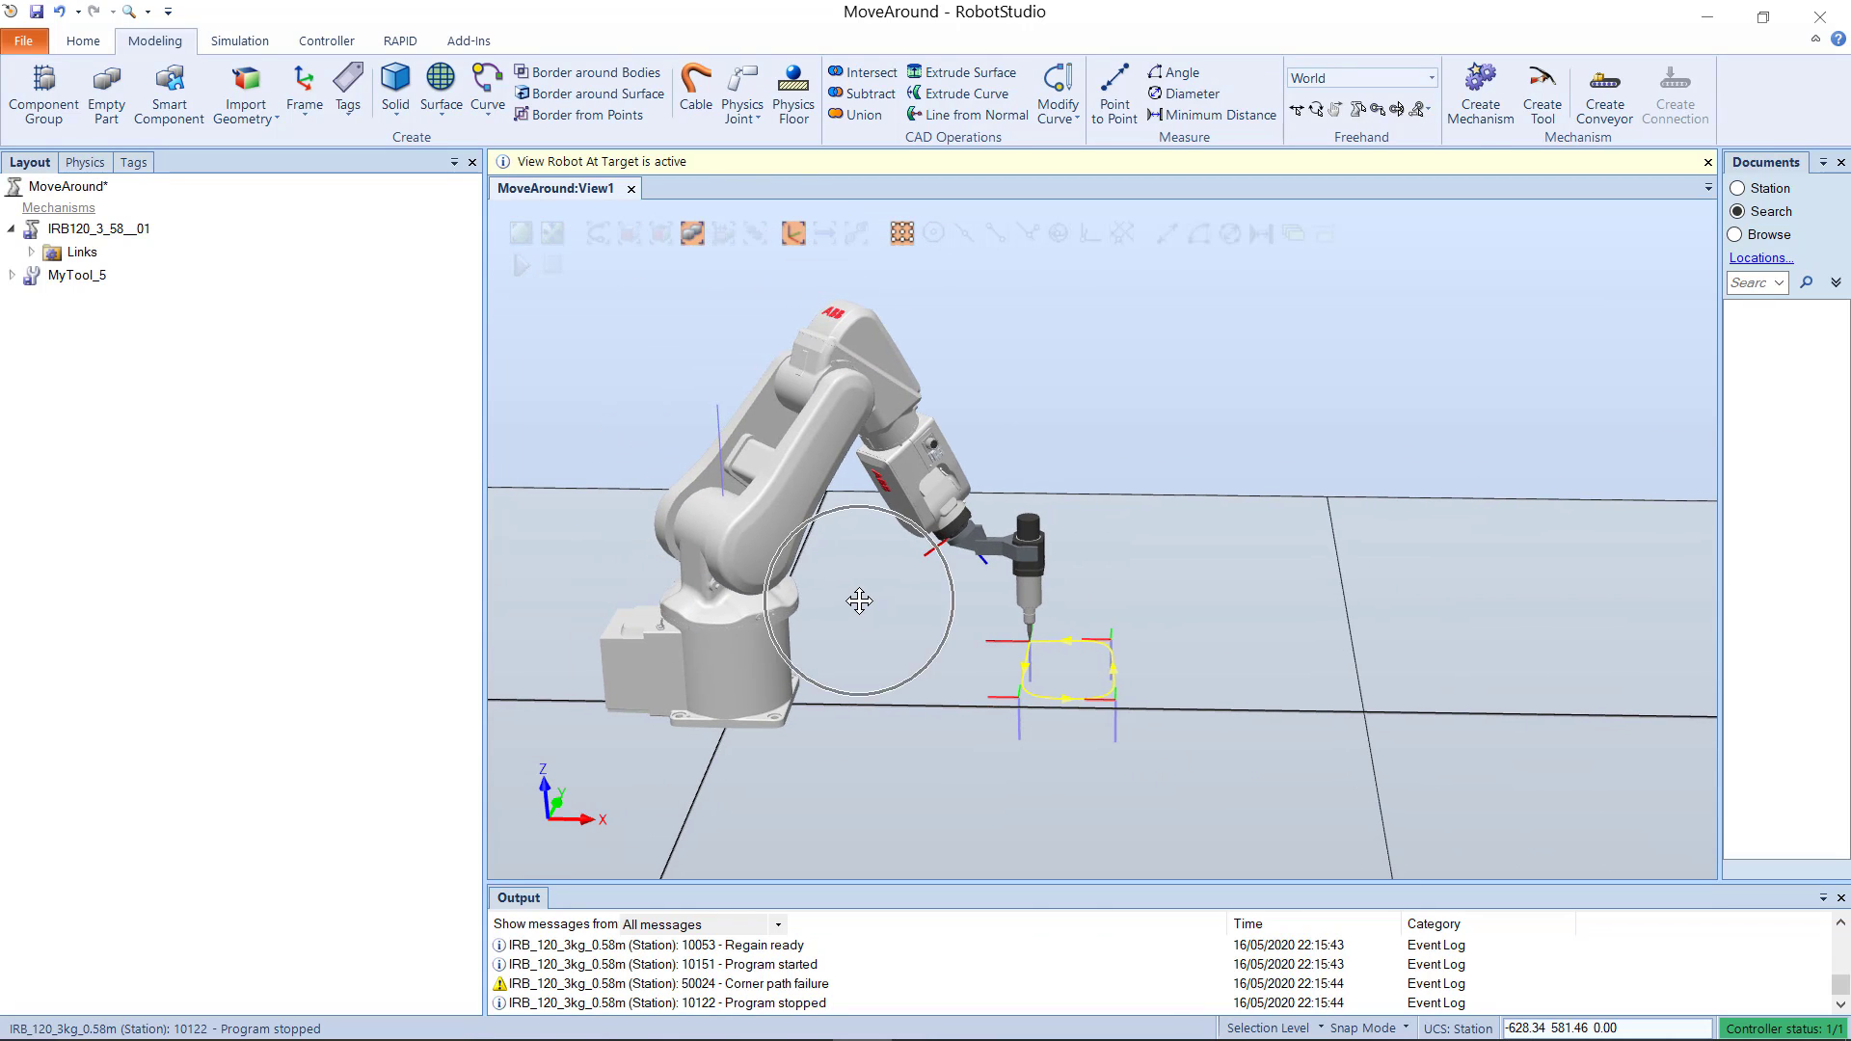
{"action": "scroll", "coordinate": [861, 599], "scroll_direction": "up", "scroll_amount": 1}
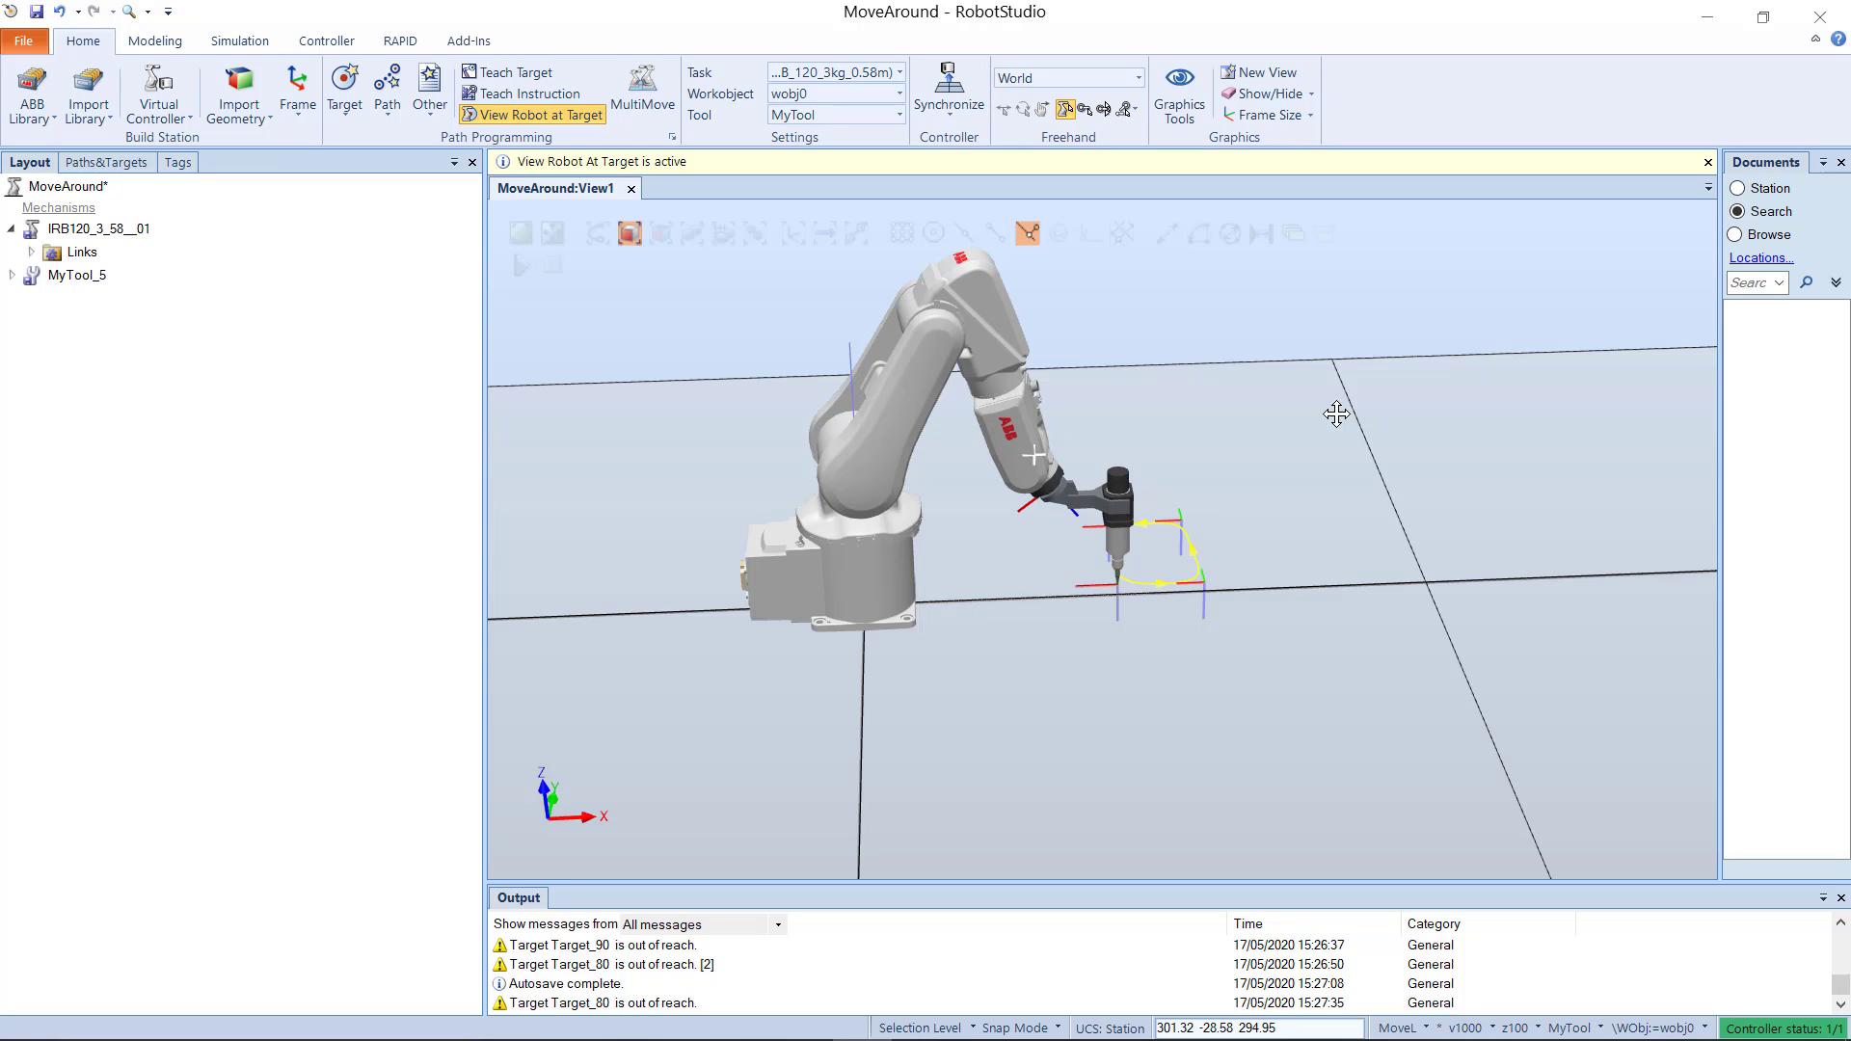
Step: Begin a solid box with its corner point at X 100, Y -500 mm and a length of 200 mm
{"action": "left_click", "coordinate": [155, 41]}
{"action": "left_click", "coordinate": [395, 97]}
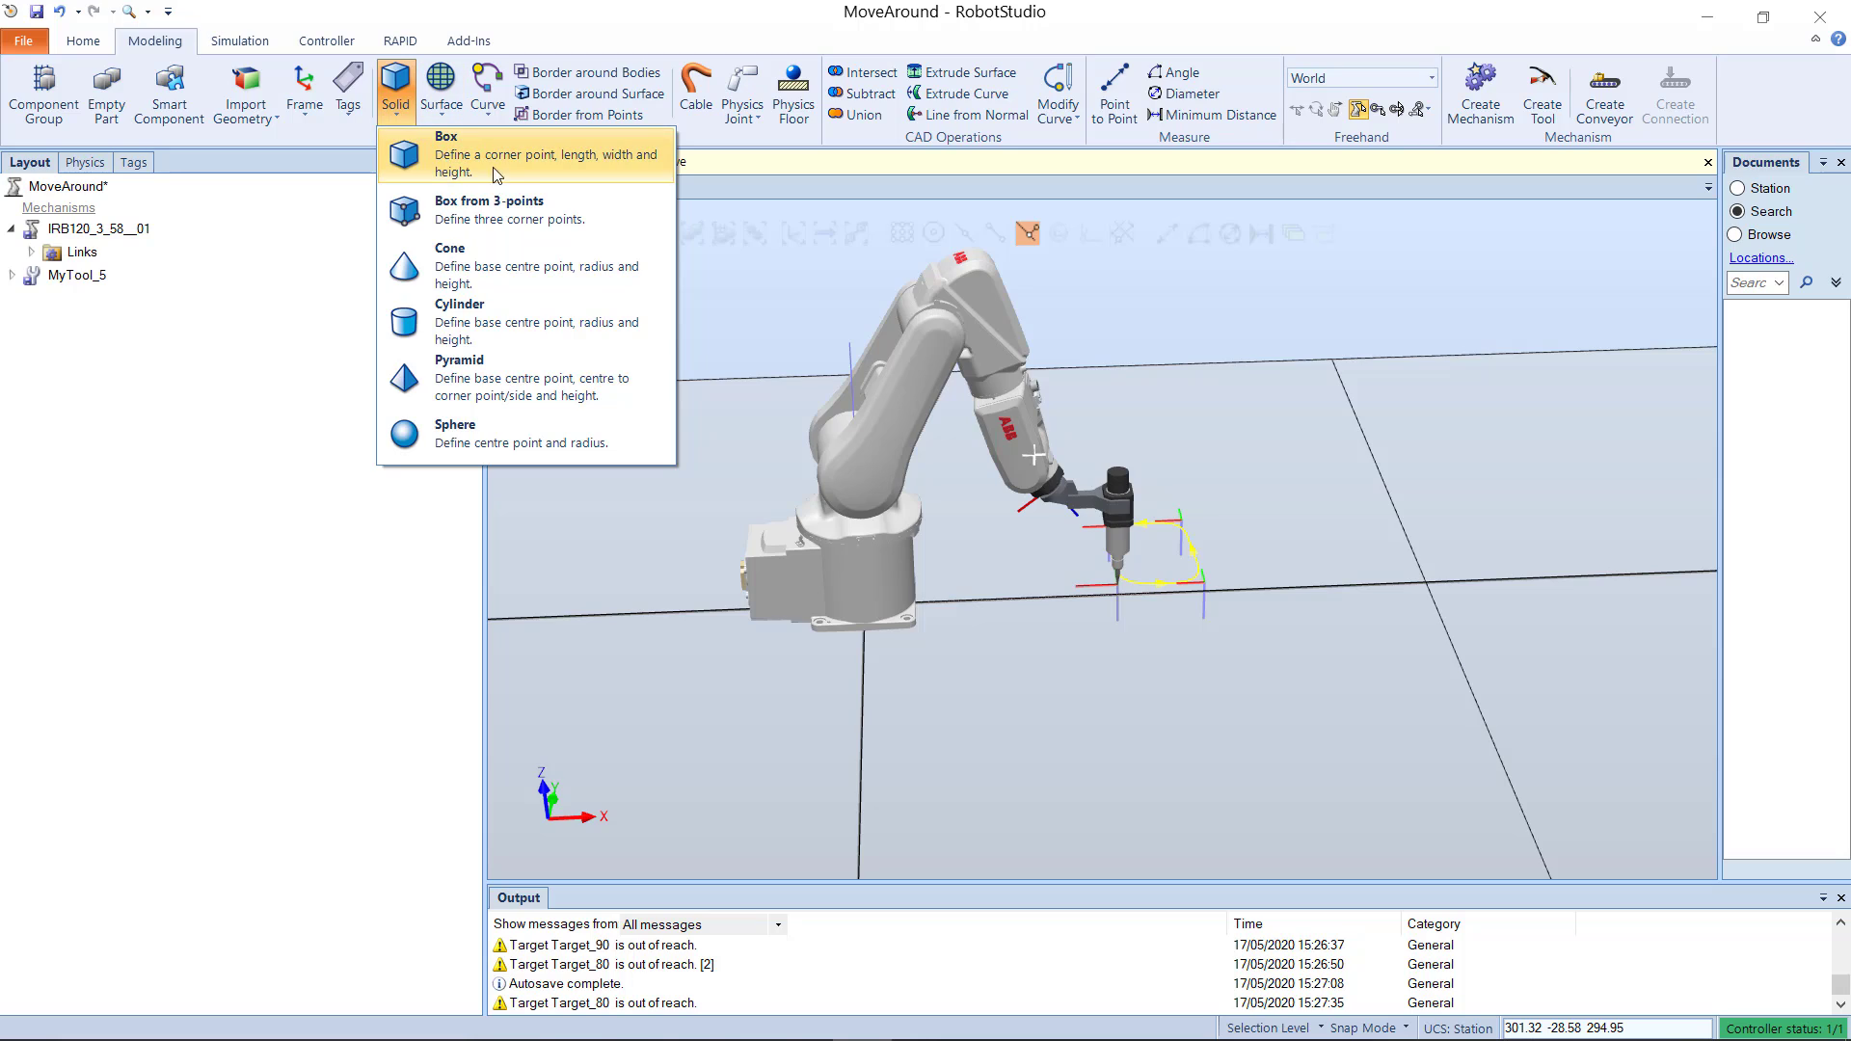
{"action": "key", "text": "Escape"}
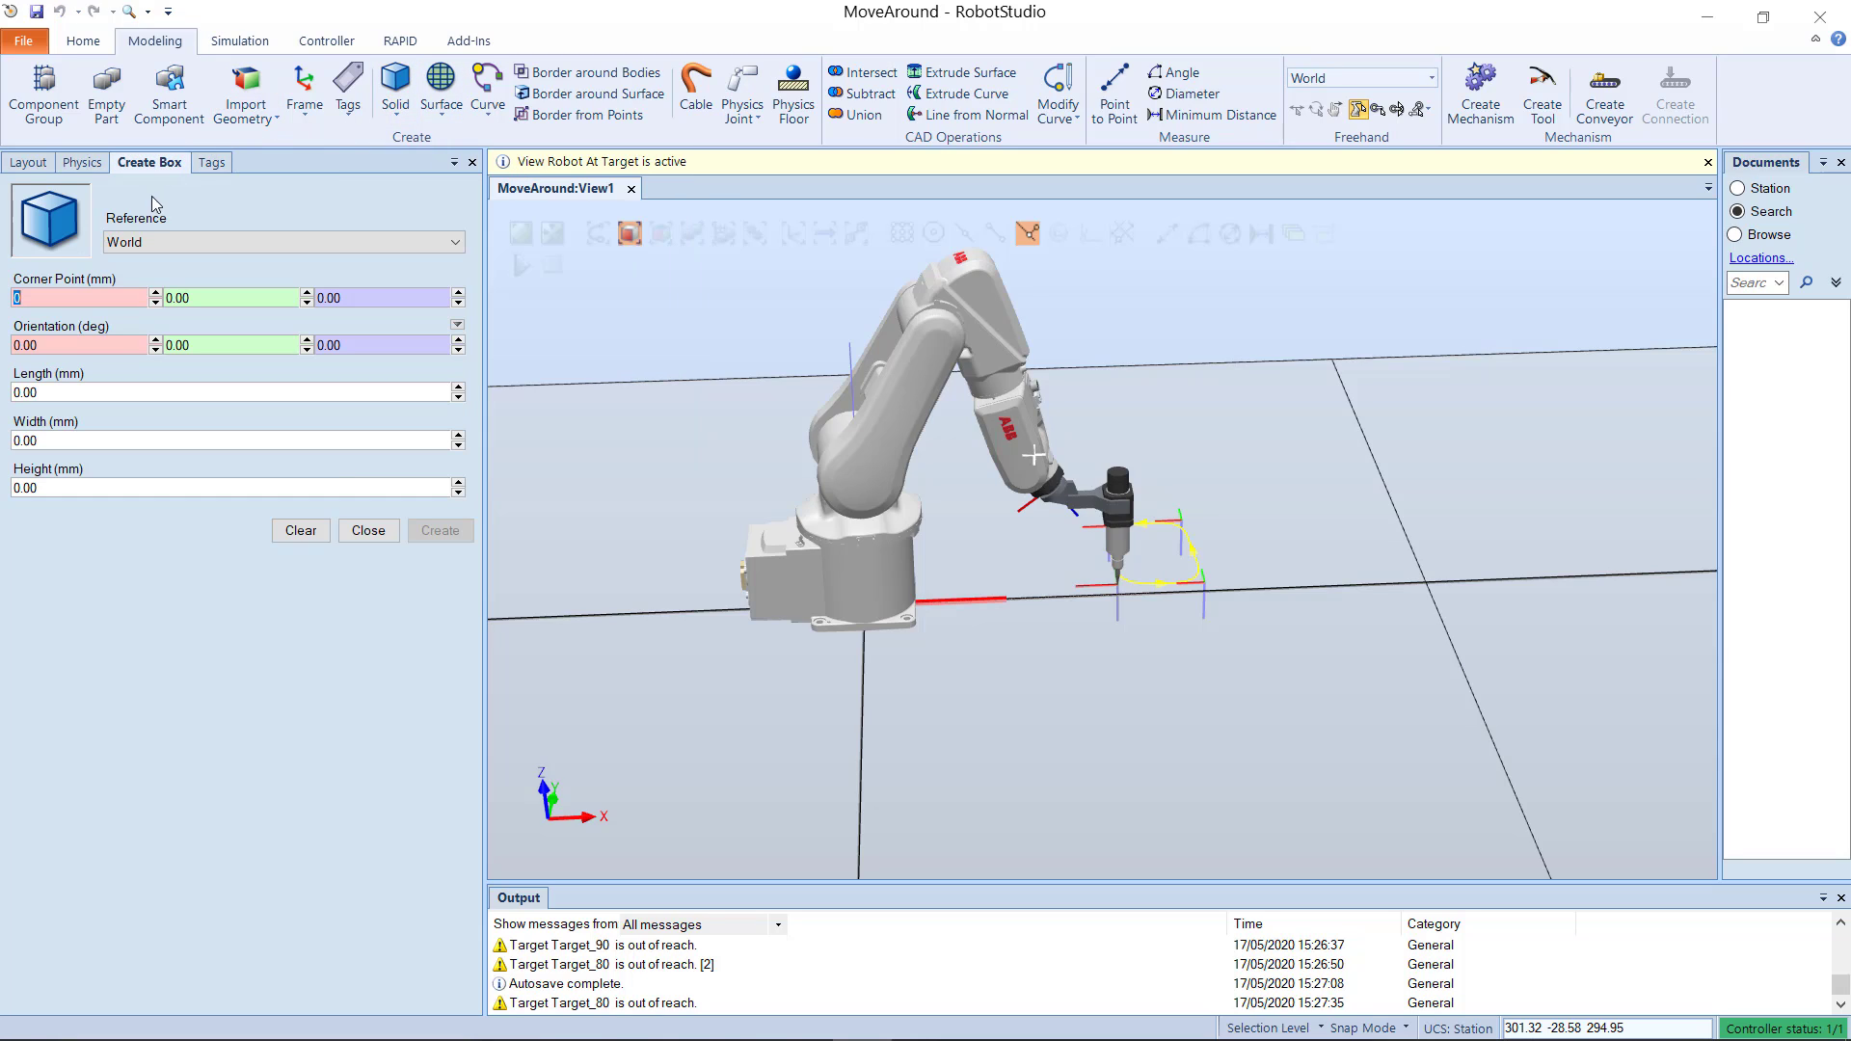
{"action": "left_click", "coordinate": [110, 301]}
{"action": "double_click", "coordinate": [101, 294]}
{"action": "type", "text": "100"}
{"action": "left_click", "coordinate": [182, 293]}
{"action": "double_click", "coordinate": [181, 293]}
{"action": "type", "text": "-500"}
{"action": "left_click", "coordinate": [215, 392]}
{"action": "type", "text": "200"}
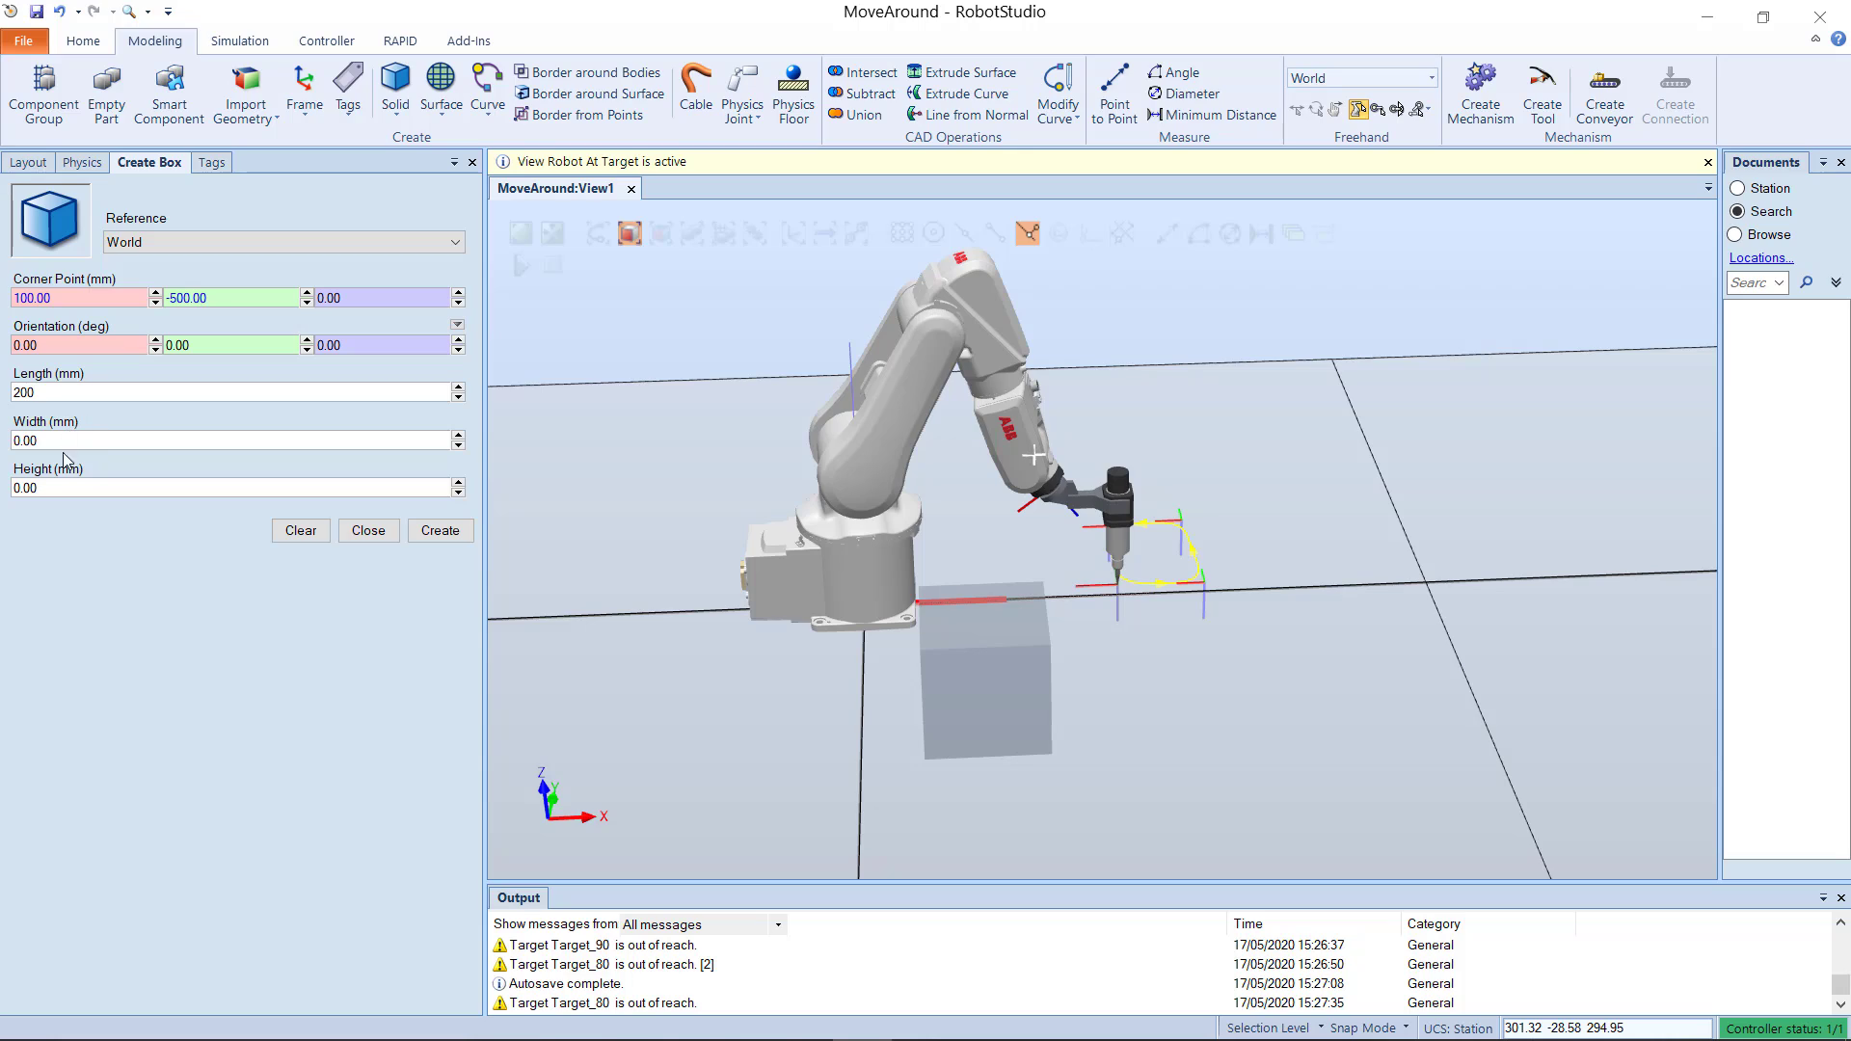
Step: Set the box height to 100 mm and its corner point X to 400 mm, and create the box
{"action": "left_click", "coordinate": [11, 487]}
{"action": "type", "text": "100"}
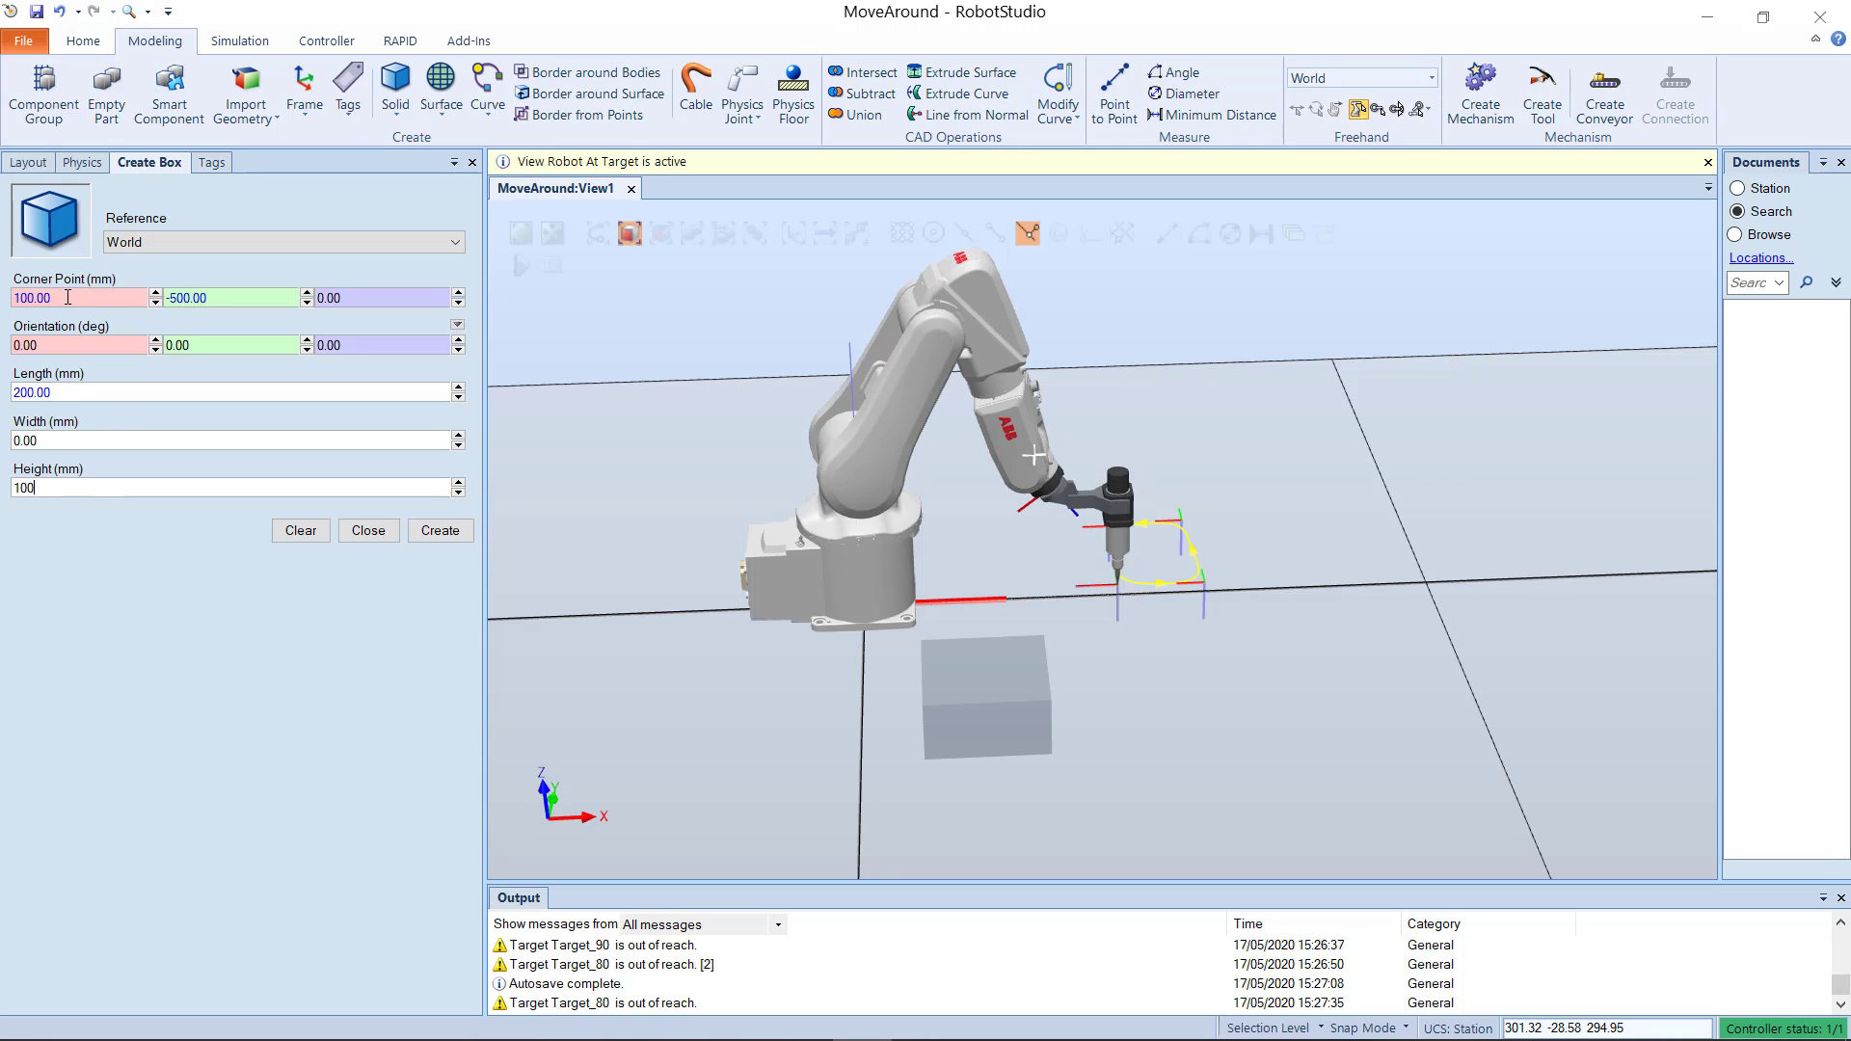
{"action": "left_click", "coordinate": [14, 299]}
{"action": "type", "text": "300"}
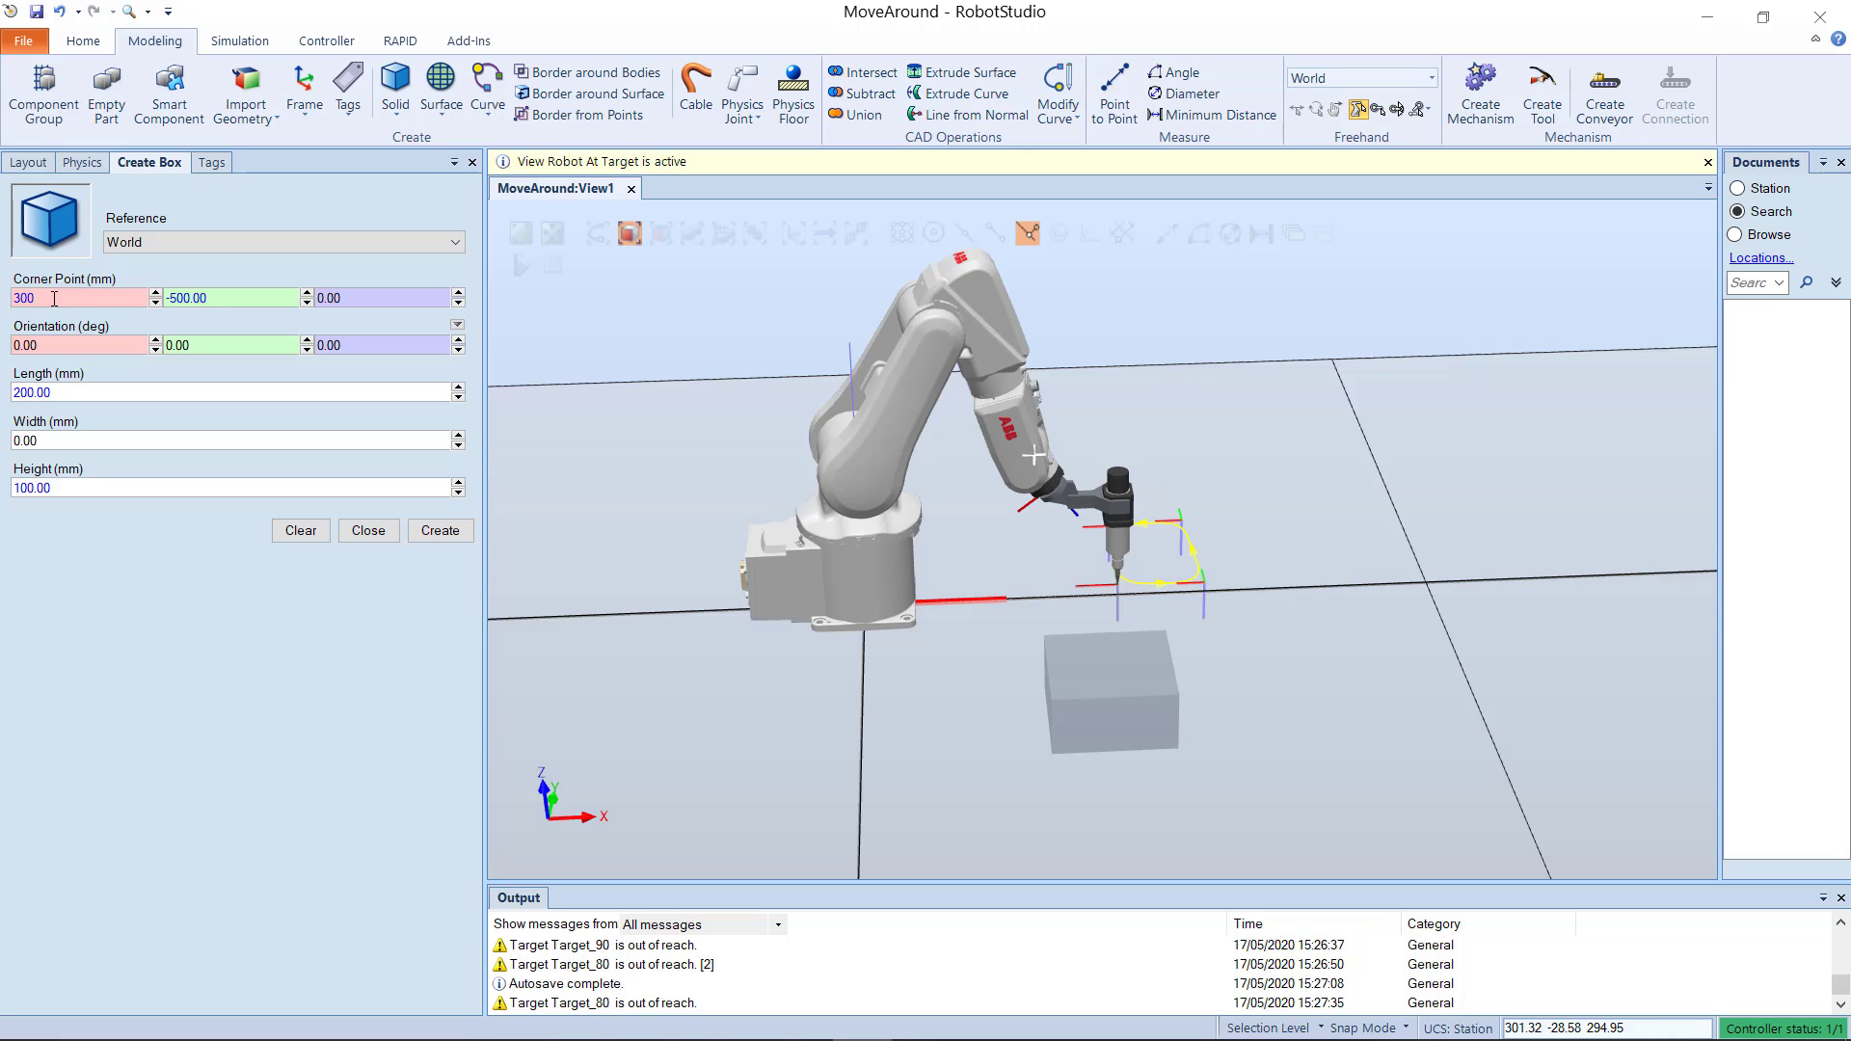
{"action": "left_click_drag", "start_coordinate": [54, 298], "coordinate": [12, 298]}
{"action": "type", "text": "400"}
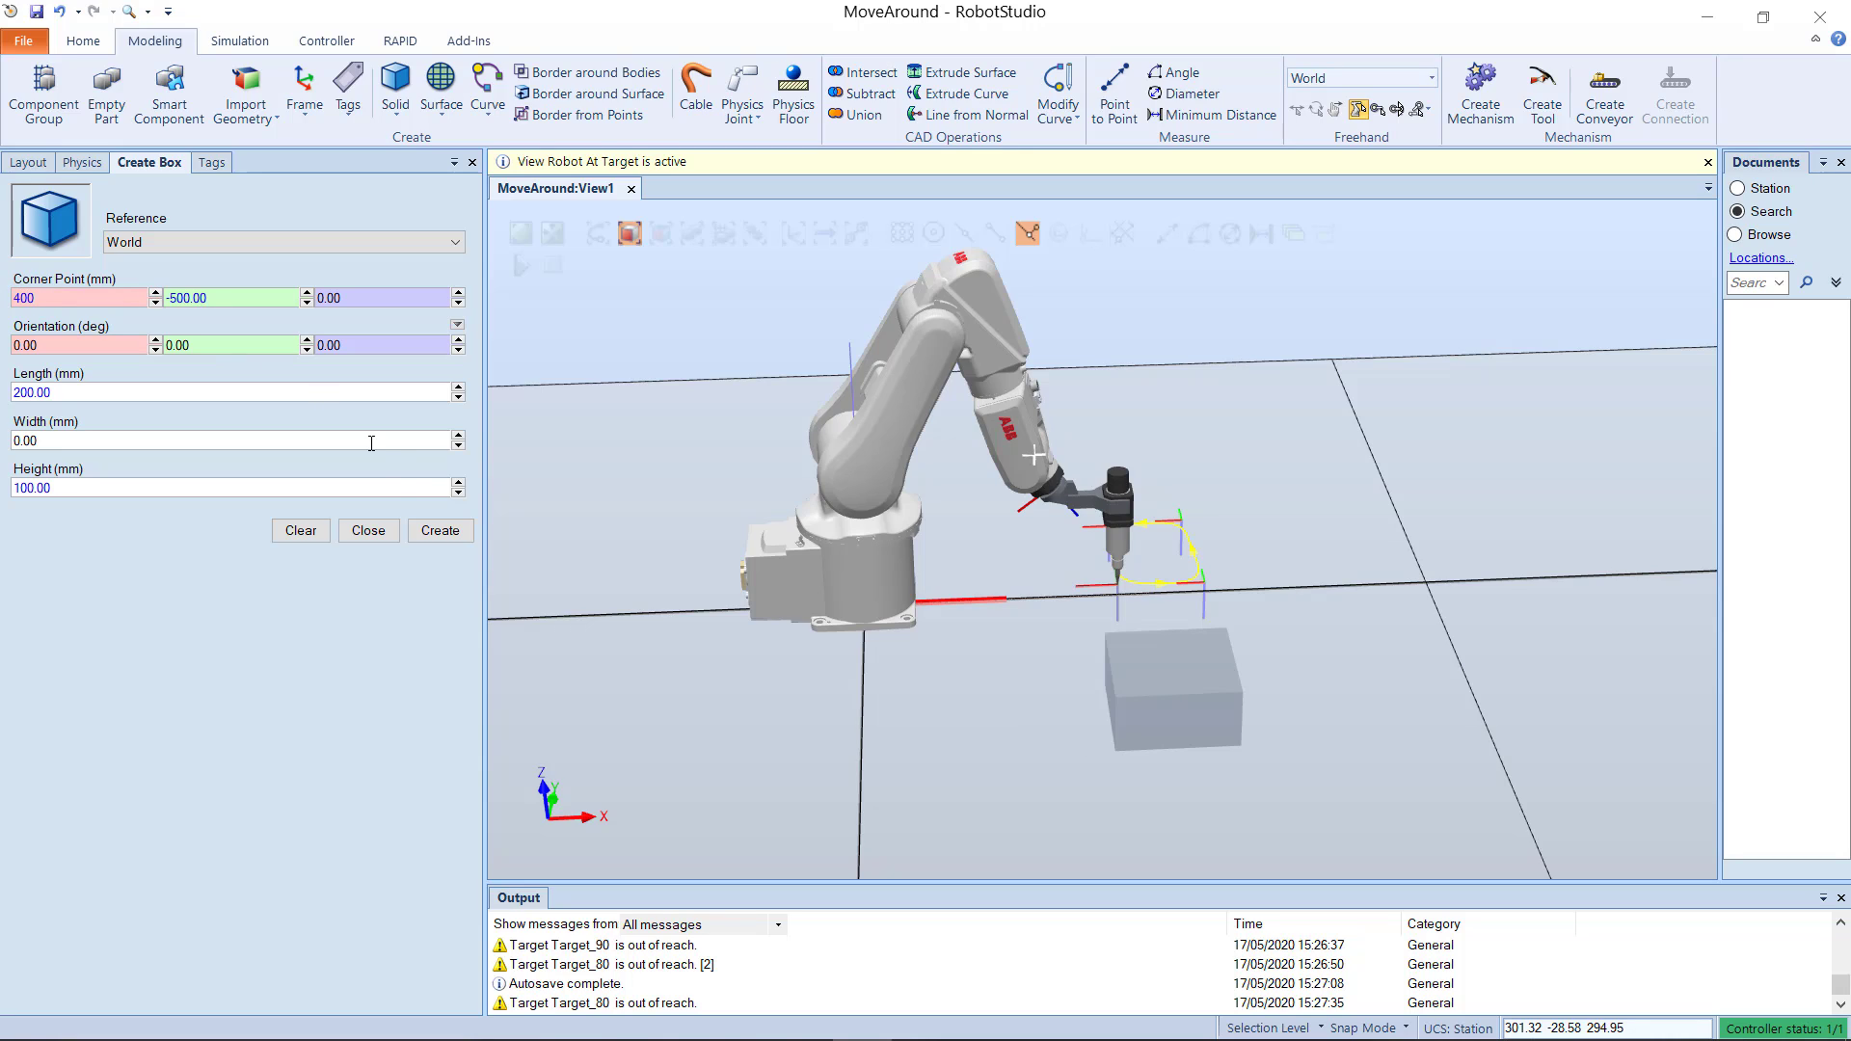
{"action": "left_click", "coordinate": [441, 531]}
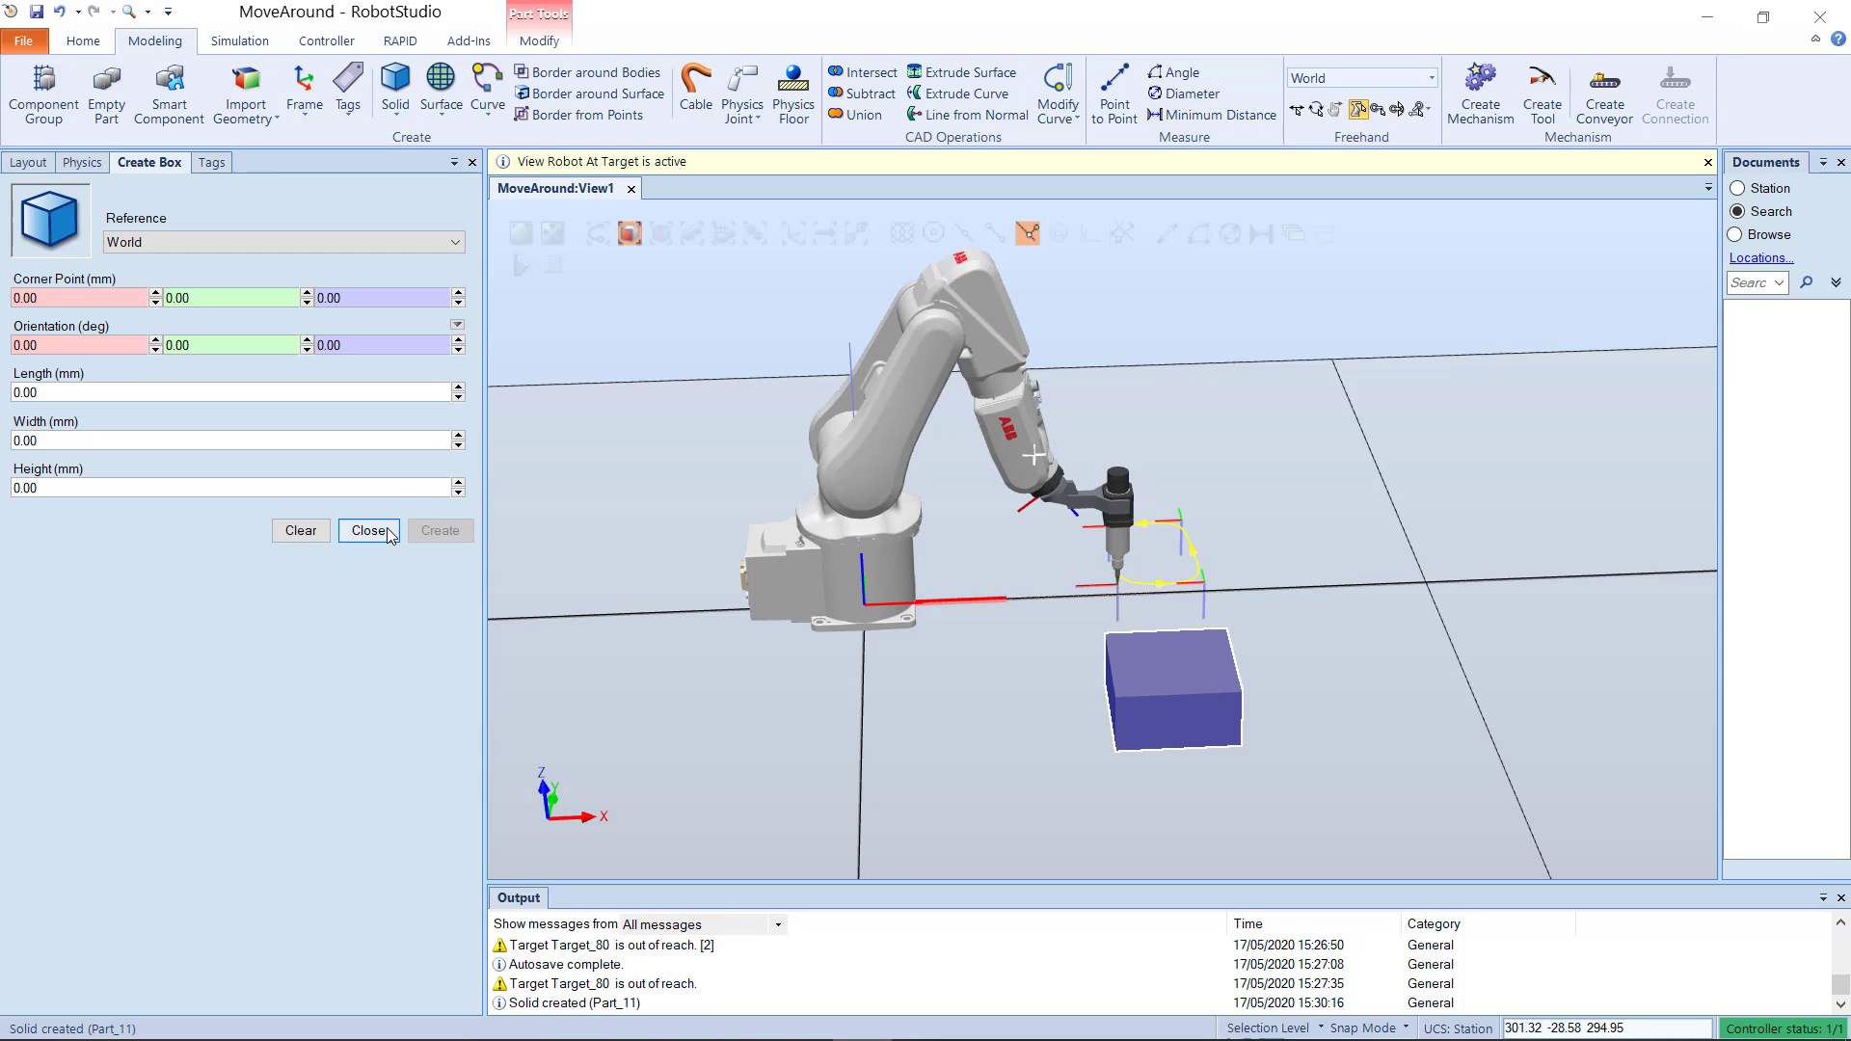
{"action": "left_click", "coordinate": [368, 530]}
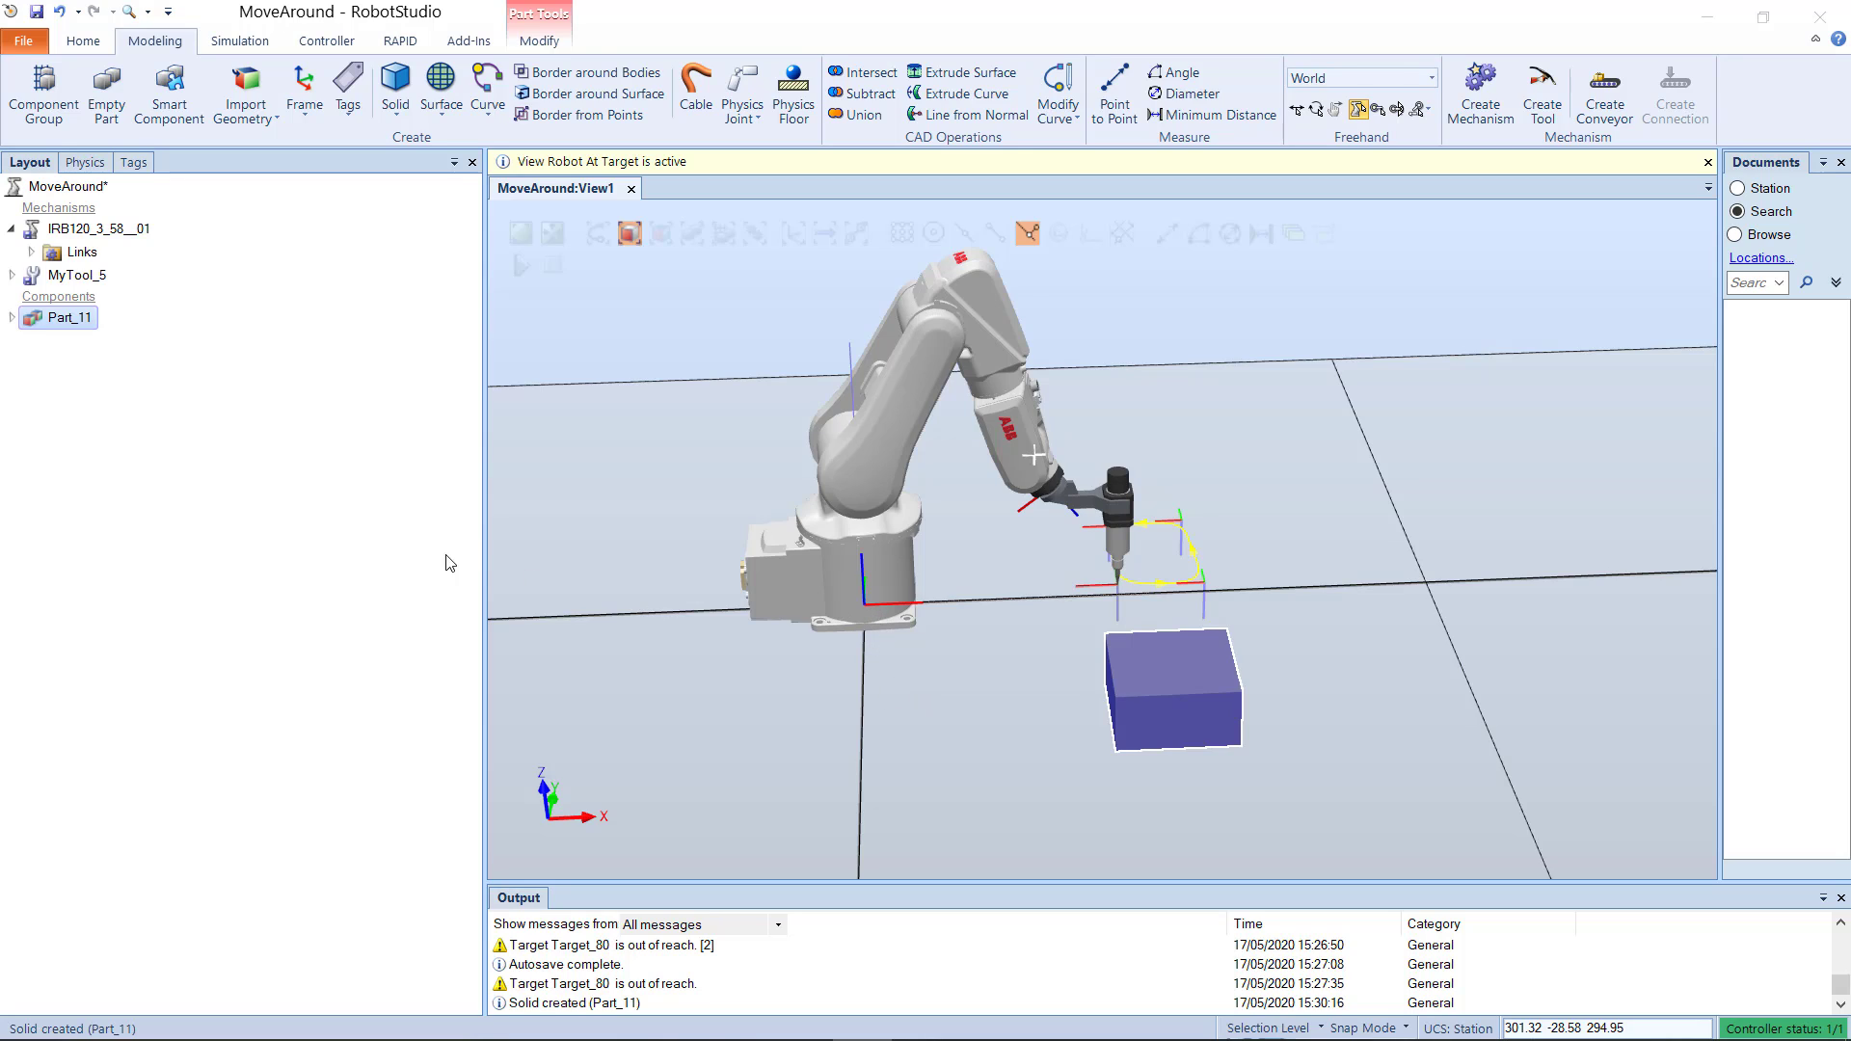
{"action": "left_click", "coordinate": [856, 689]}
Step: Begin a second solid box with its corner point snapped to the front-left top corner of the first box
{"action": "scroll", "coordinate": [1190, 667], "scroll_direction": "up", "scroll_amount": 2}
{"action": "scroll", "coordinate": [1188, 663], "scroll_direction": "up", "scroll_amount": 1}
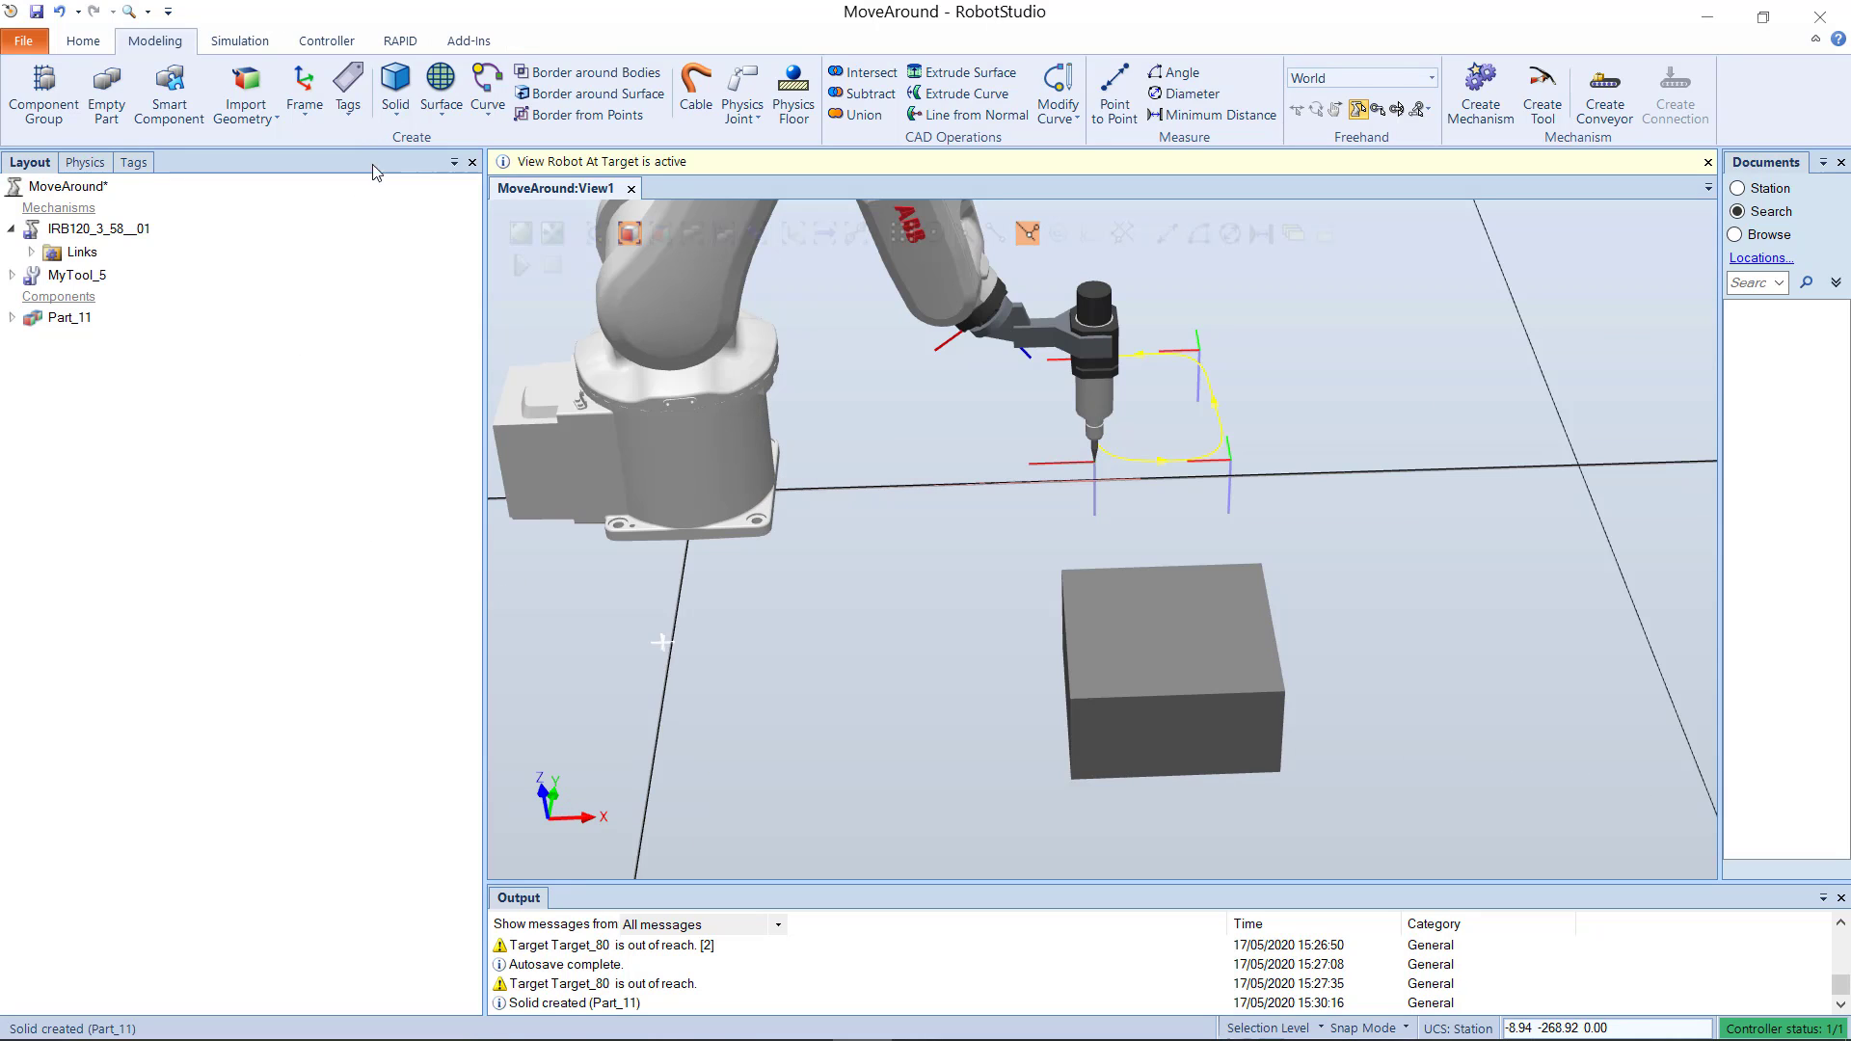
{"action": "left_click", "coordinate": [395, 92]}
{"action": "left_click", "coordinate": [429, 151]}
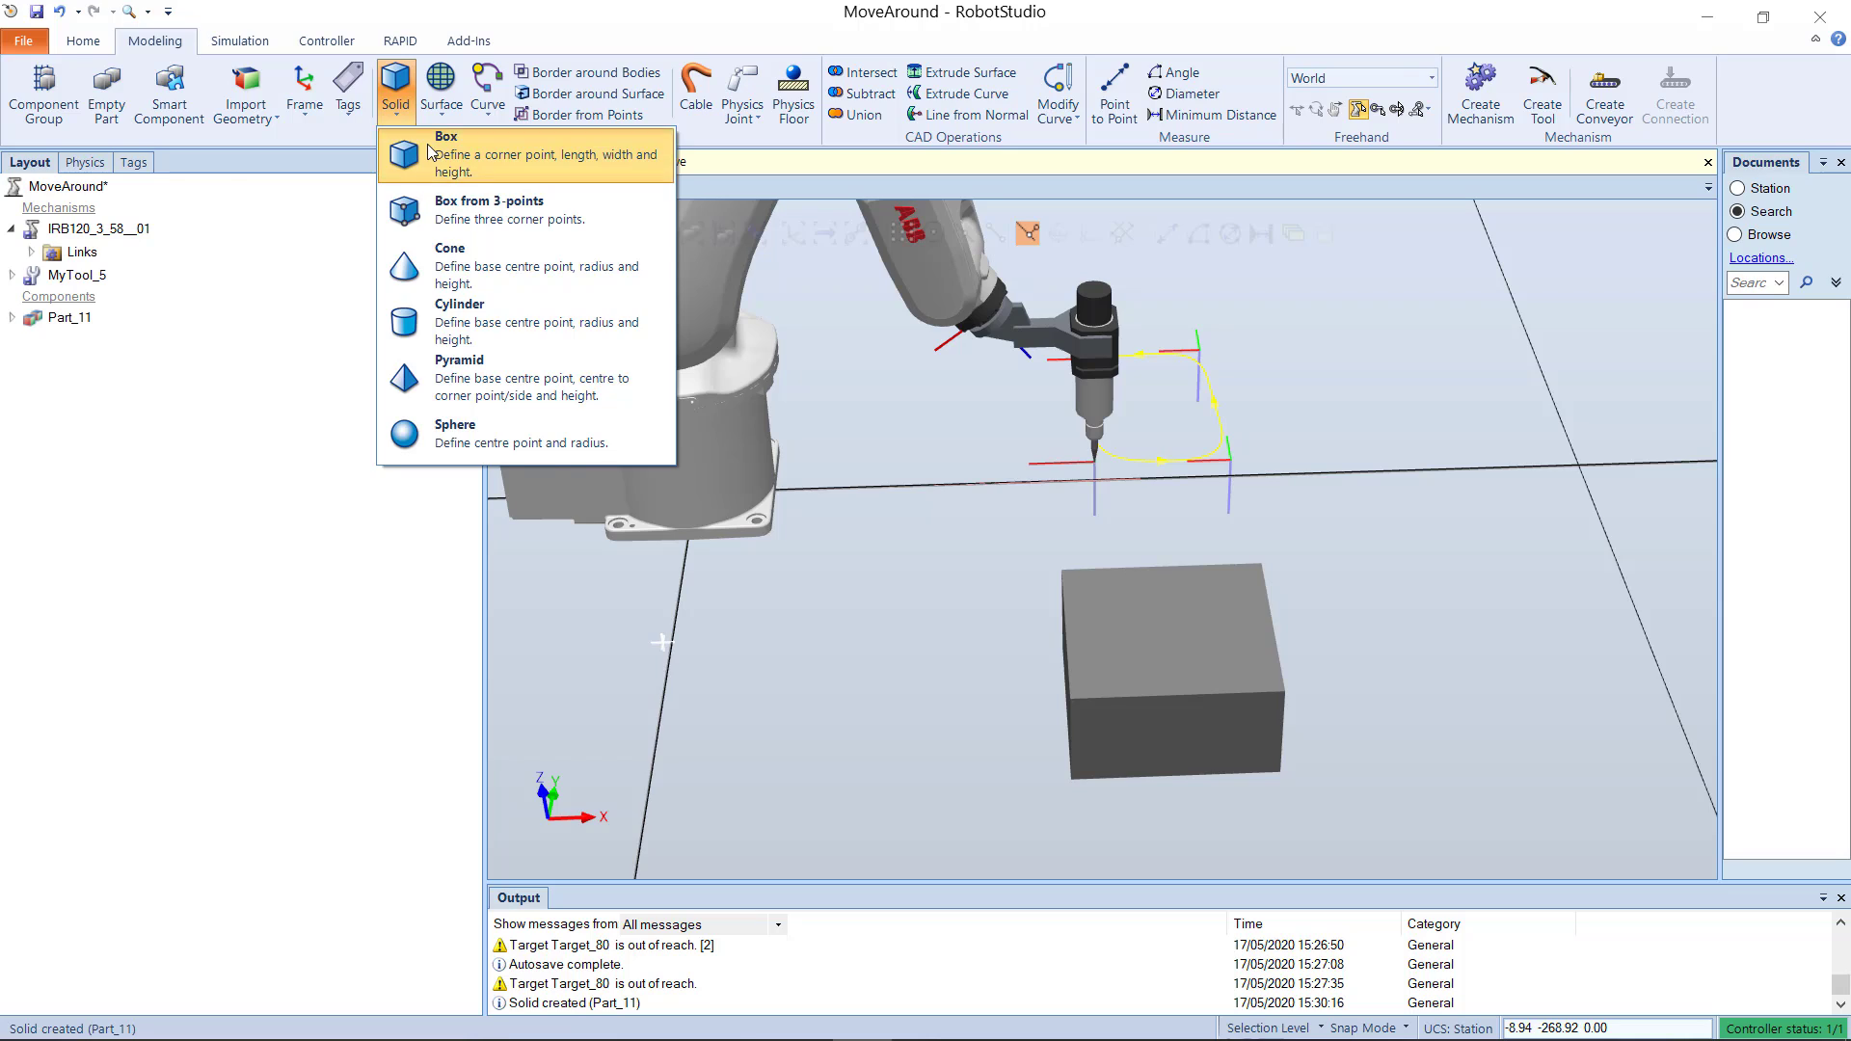
{"action": "left_click", "coordinate": [145, 166]}
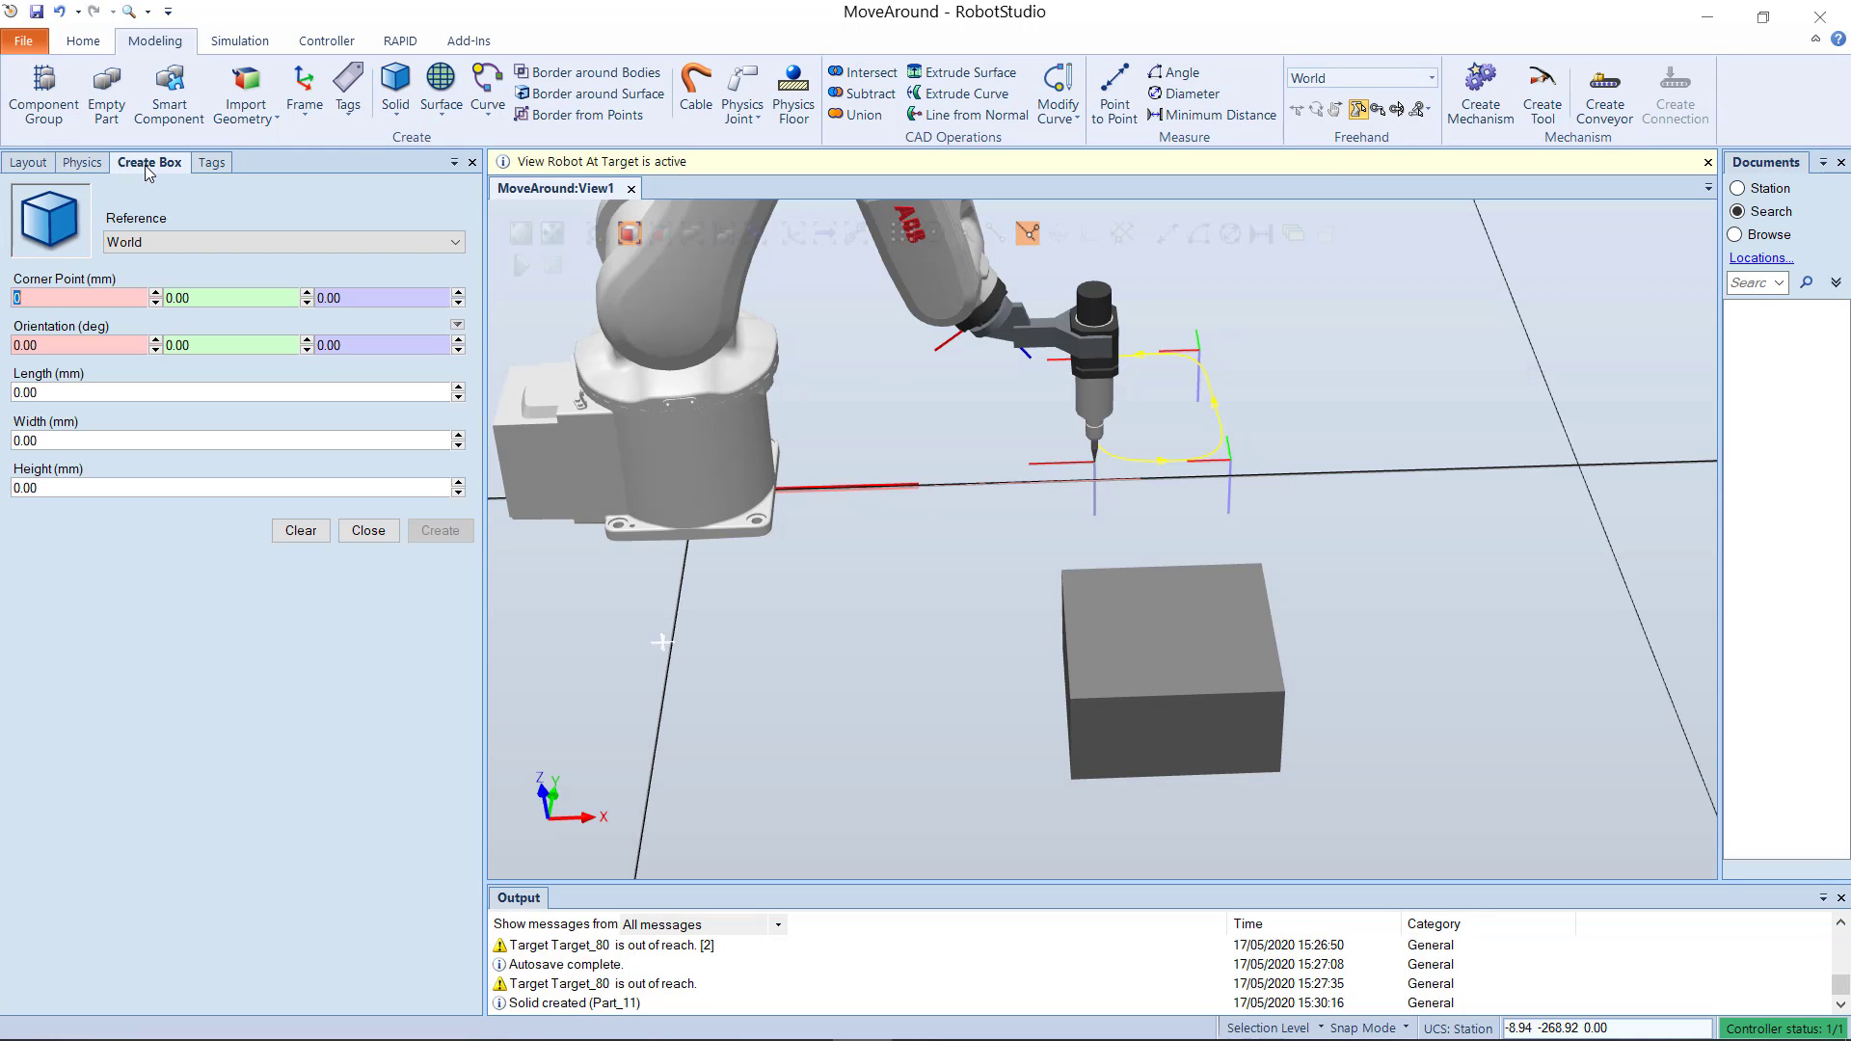
{"action": "left_click", "coordinate": [121, 298]}
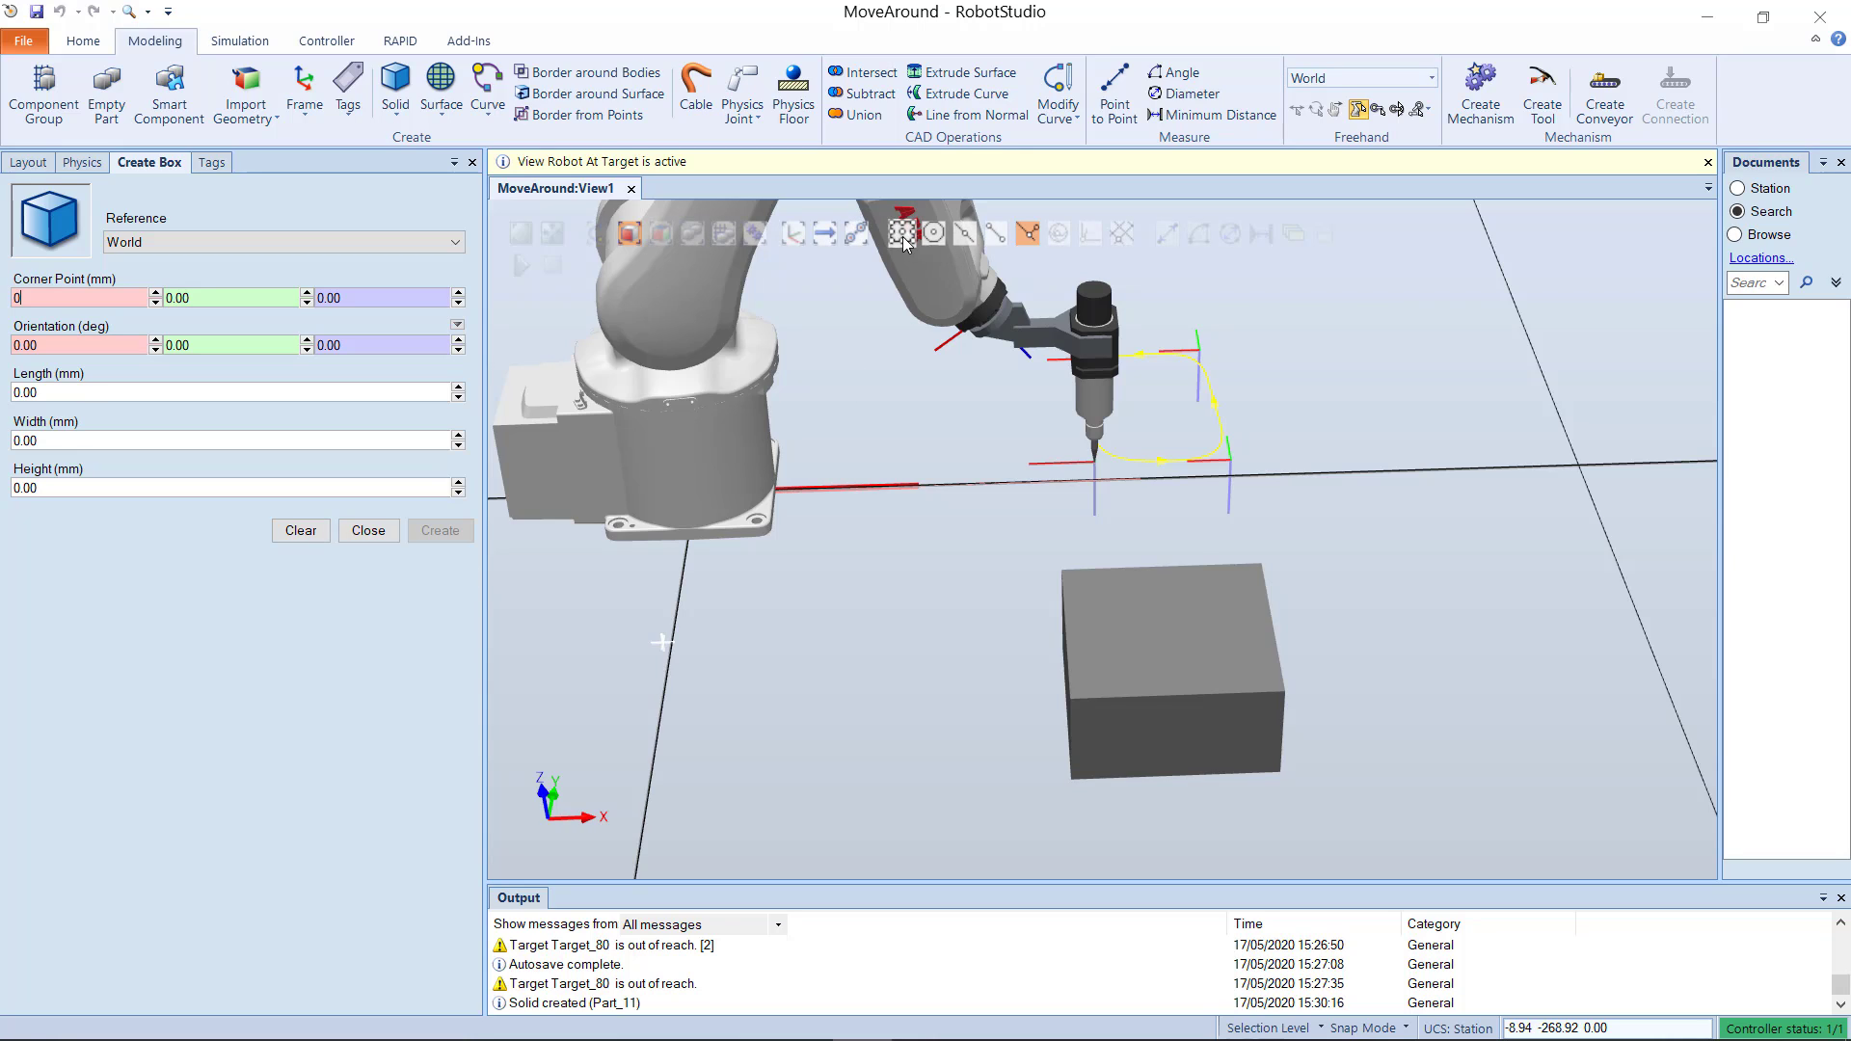
{"action": "left_click", "coordinate": [903, 236]}
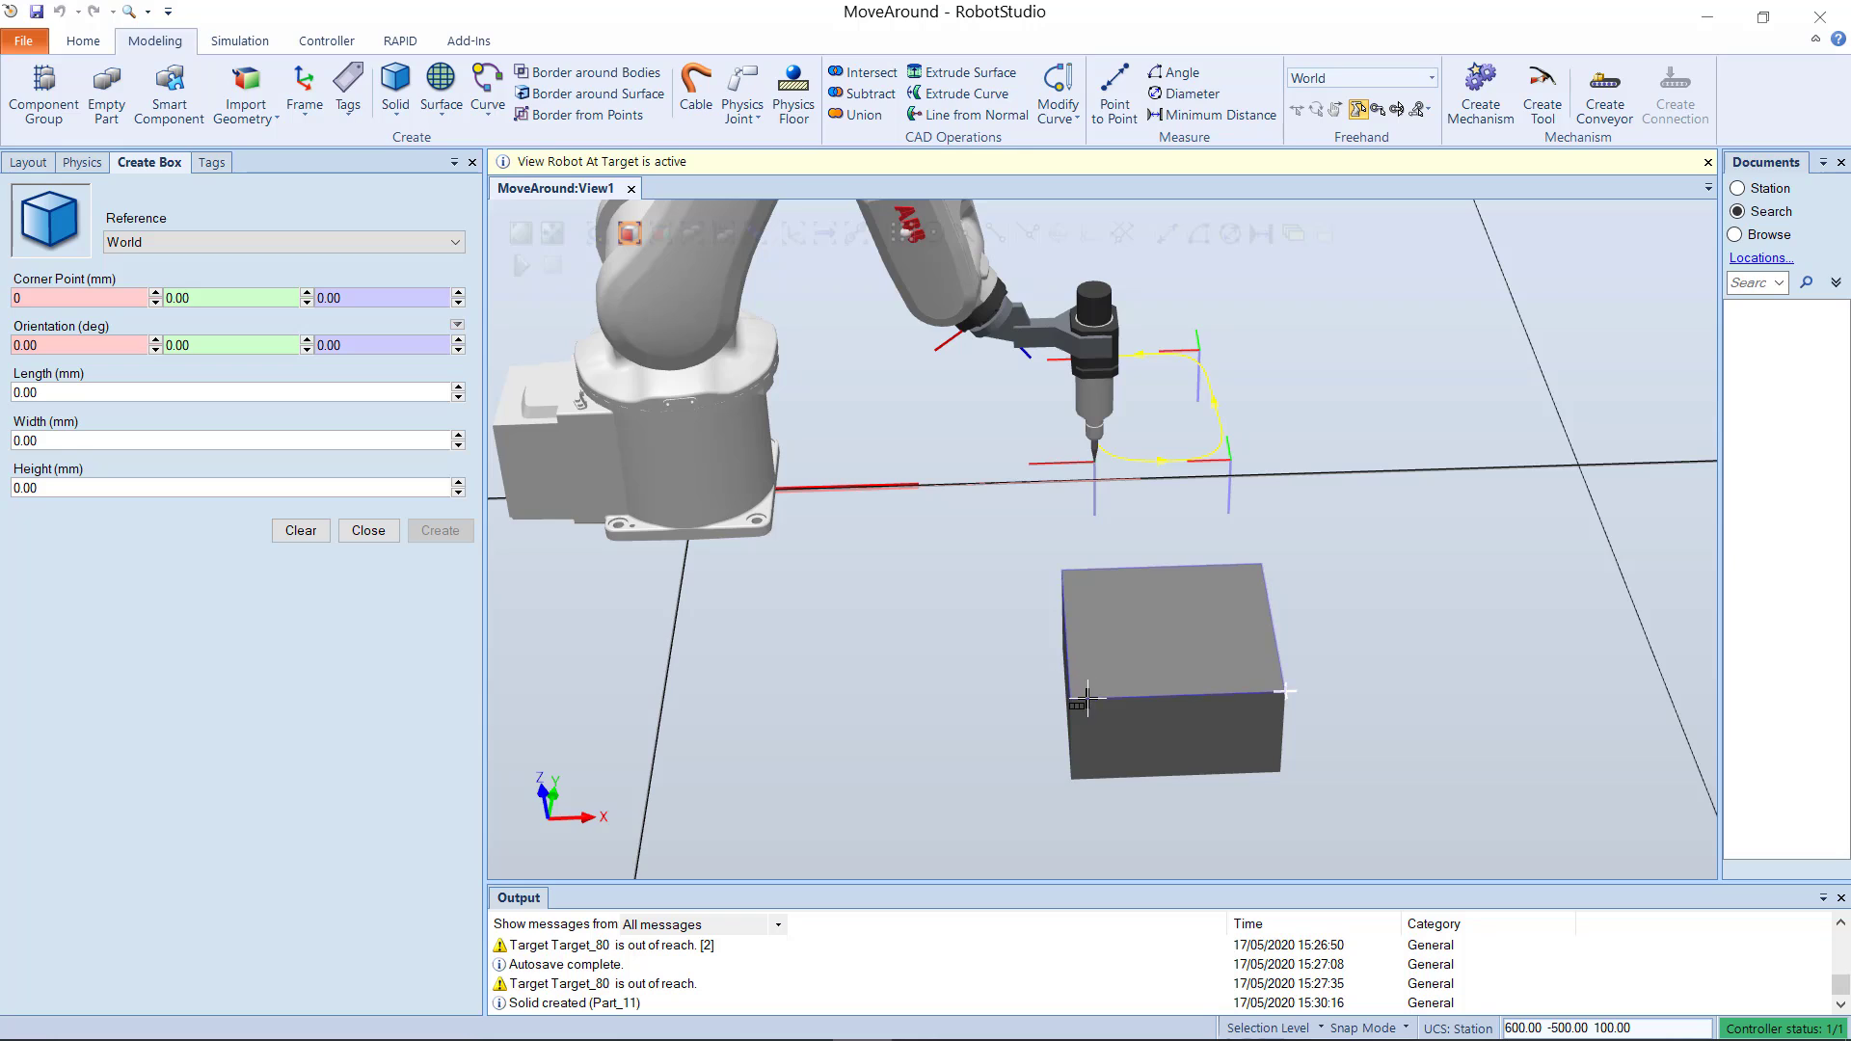
{"action": "left_click", "coordinate": [904, 236]}
{"action": "left_click", "coordinate": [1068, 697]}
Step: Give the second box a length of 100 mm and a height of 30 mm, and create it
{"action": "left_click", "coordinate": [141, 389]}
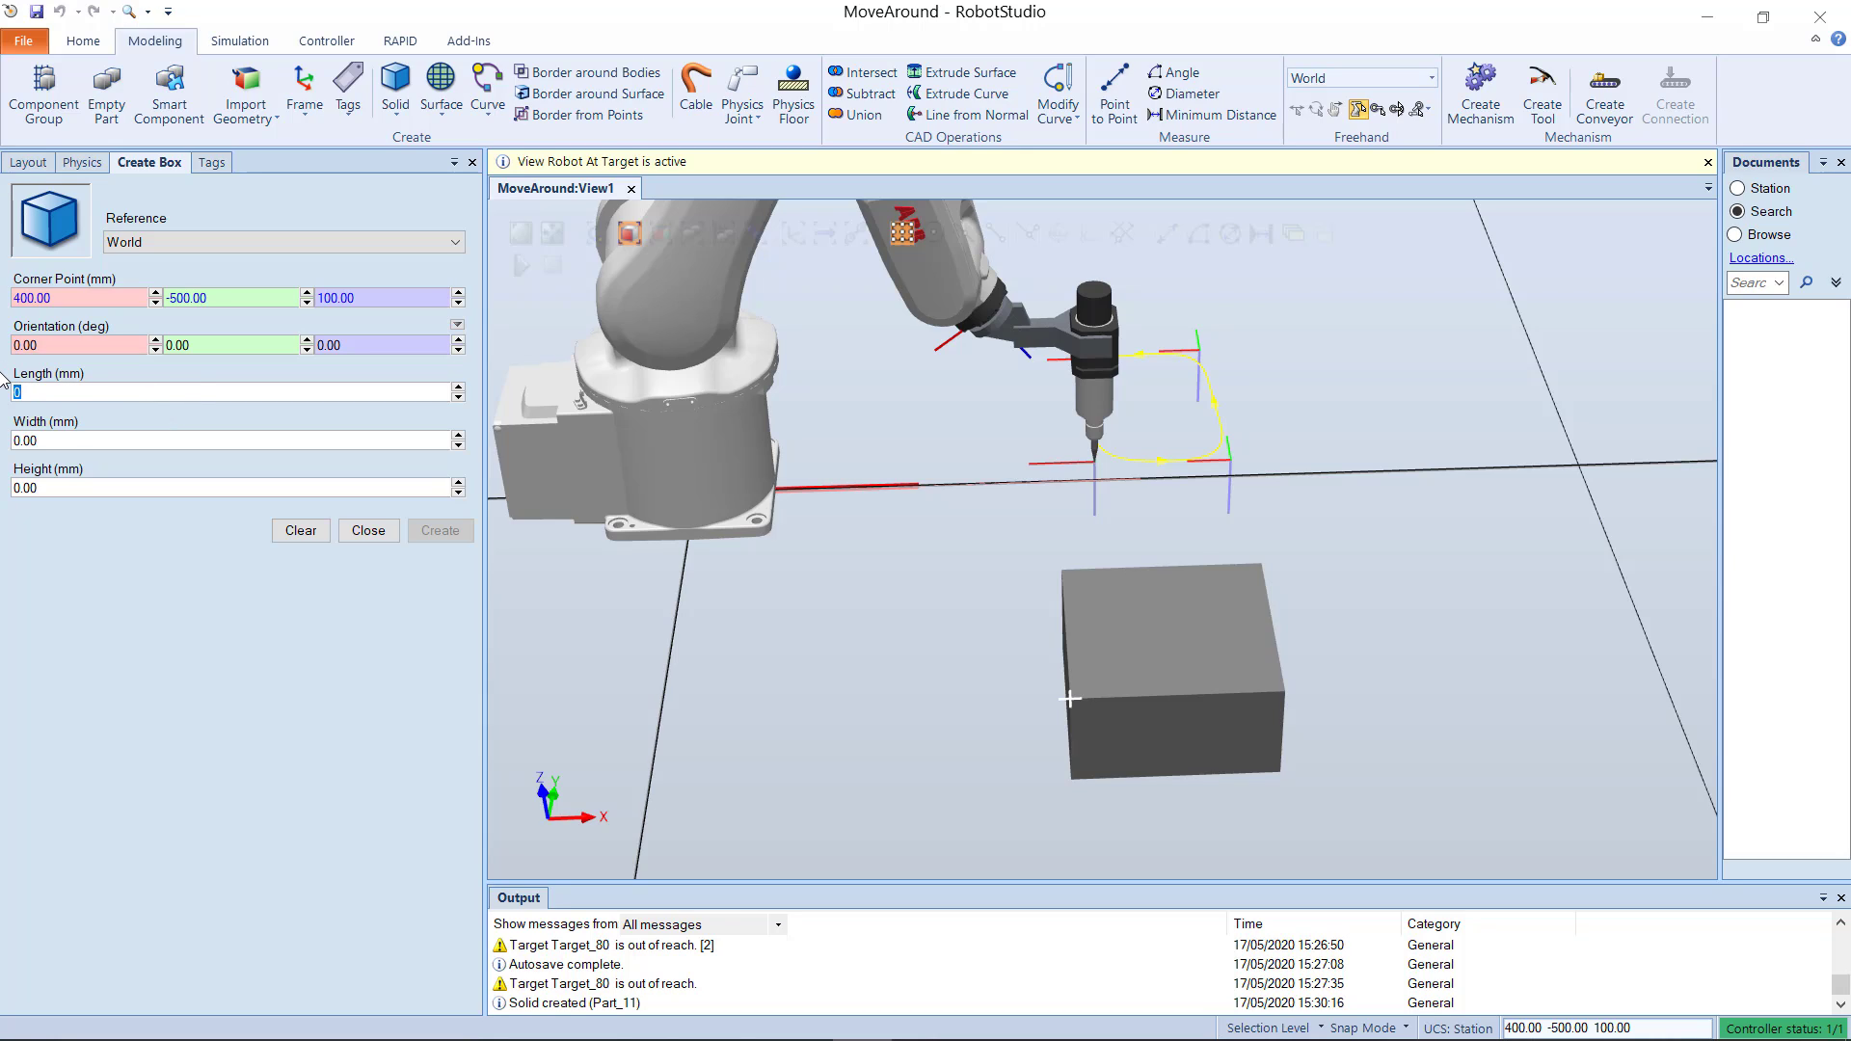
{"action": "type", "text": "50"}
{"action": "key", "text": "BackSpace"}
{"action": "key", "text": "BackSpace"}
{"action": "type", "text": "100"}
{"action": "left_click", "coordinate": [53, 487]}
{"action": "type", "text": "30"}
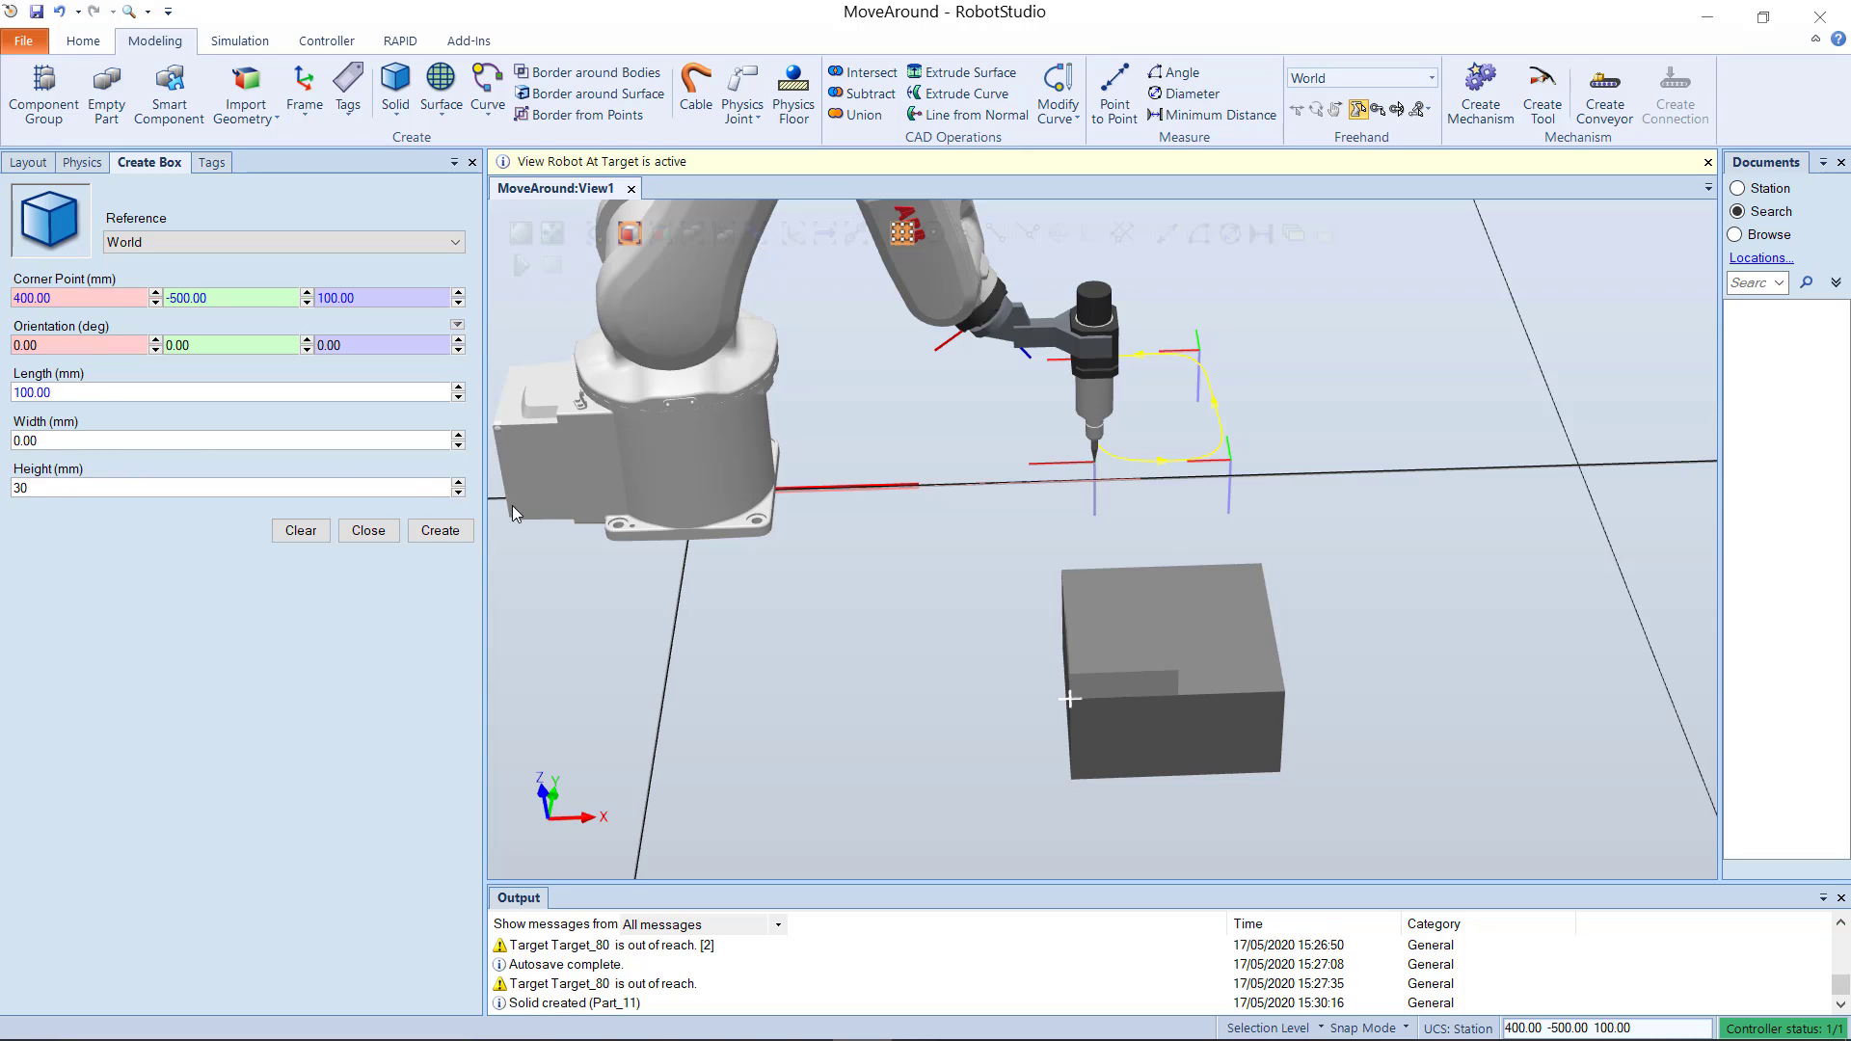
{"action": "left_click", "coordinate": [424, 537]}
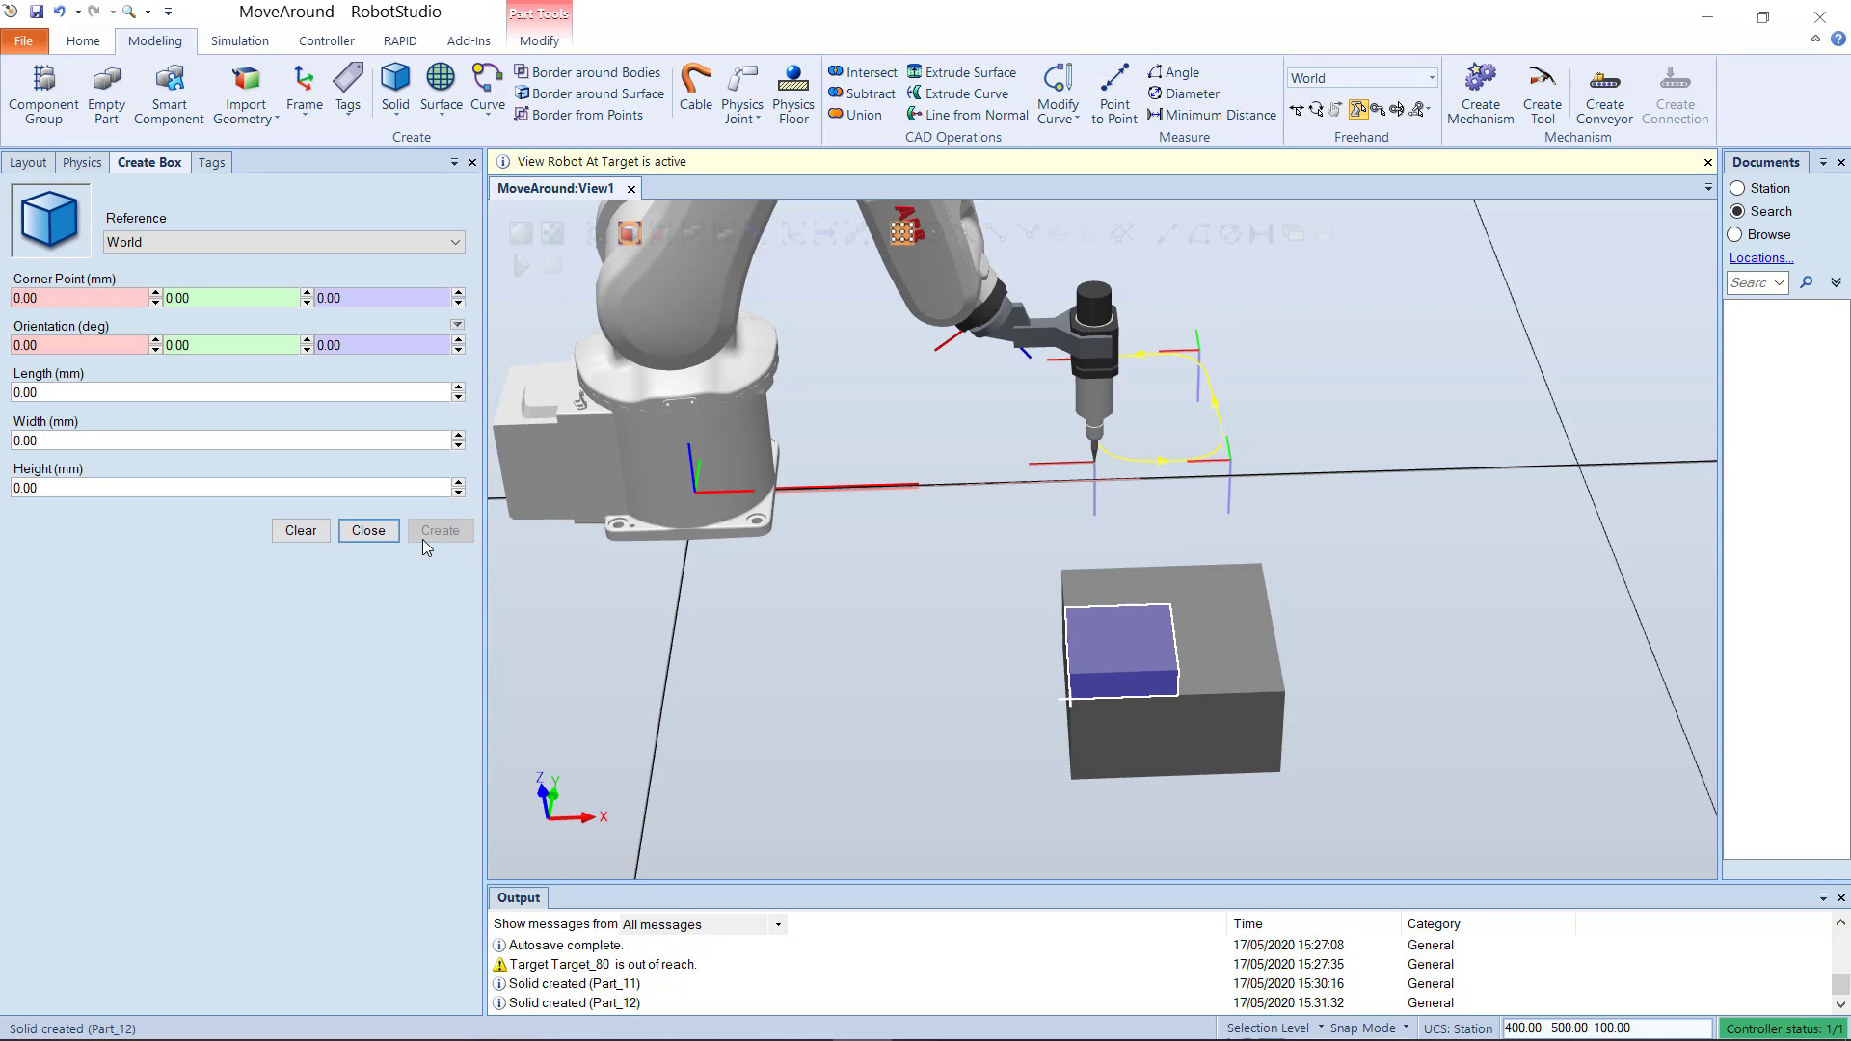
{"action": "left_click", "coordinate": [368, 530]}
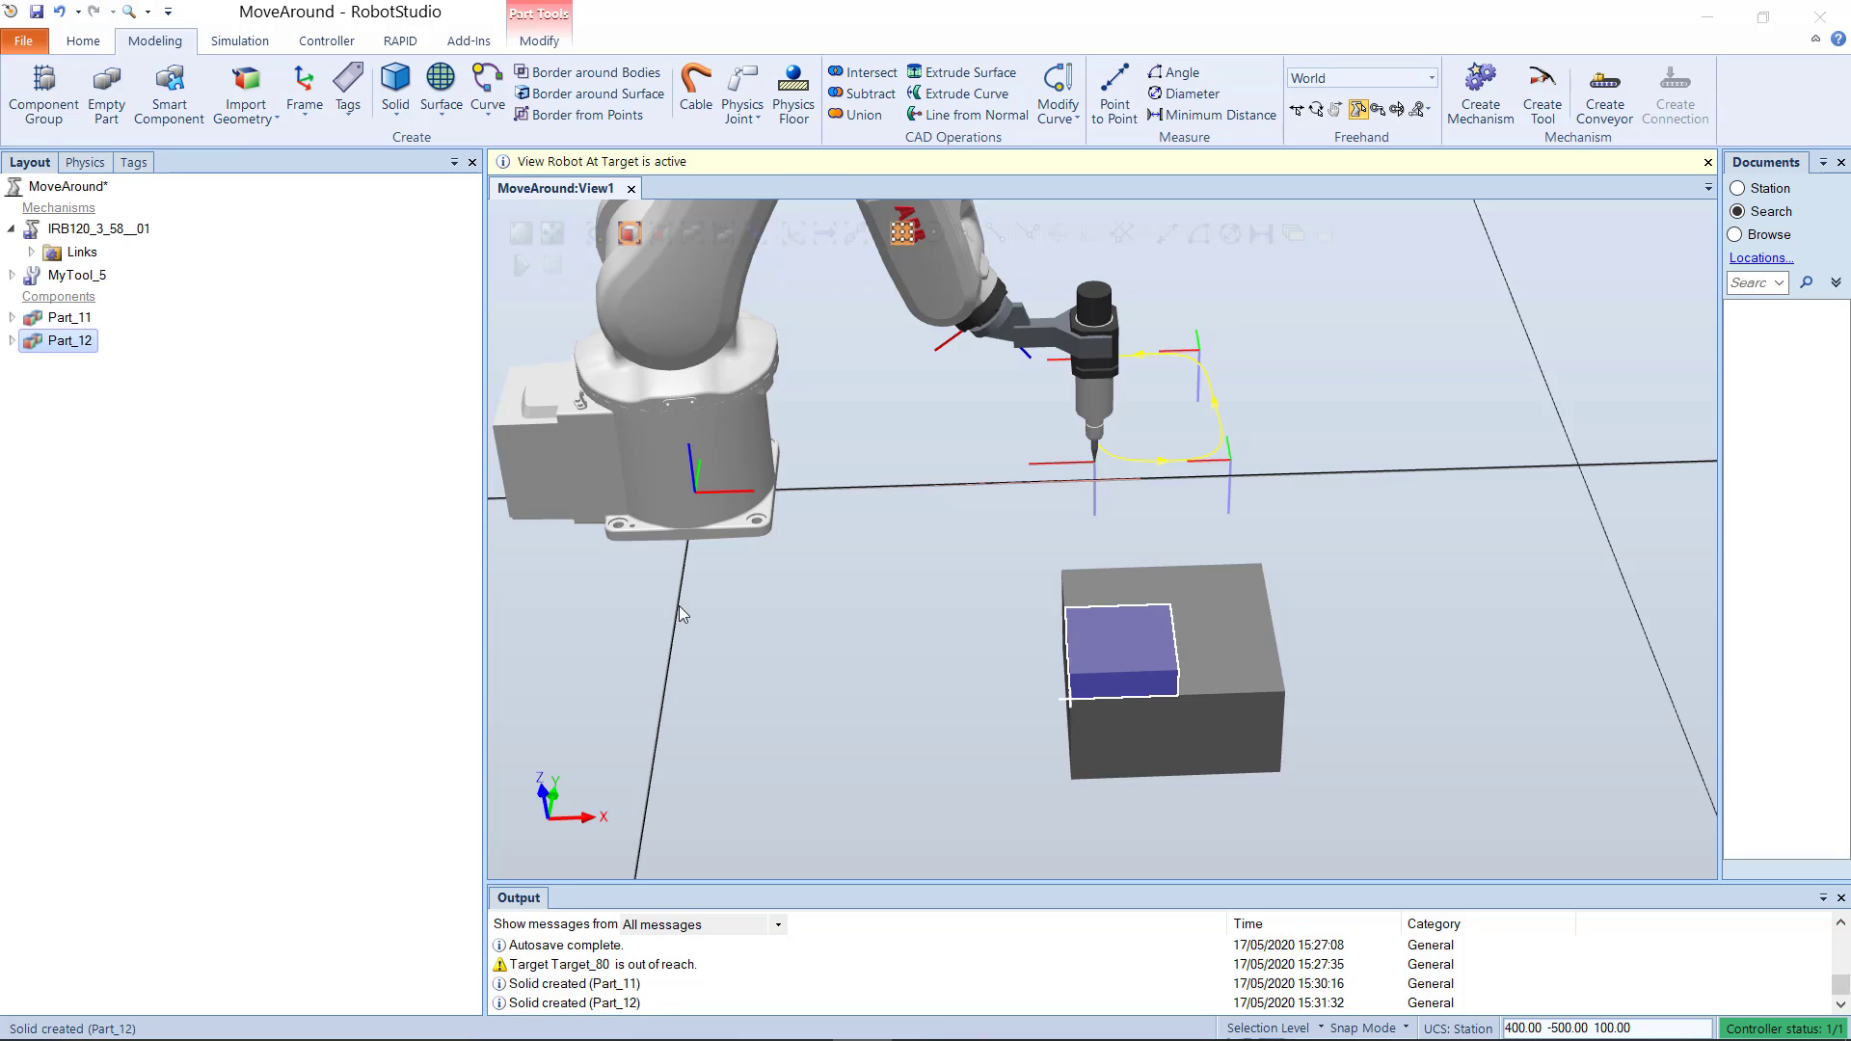
{"action": "left_click", "coordinate": [1040, 651]}
Step: Begin a solid cylinder with its base center point snapped to the center of the smaller box's top face
{"action": "scroll", "coordinate": [1121, 657], "scroll_direction": "up", "scroll_amount": 5}
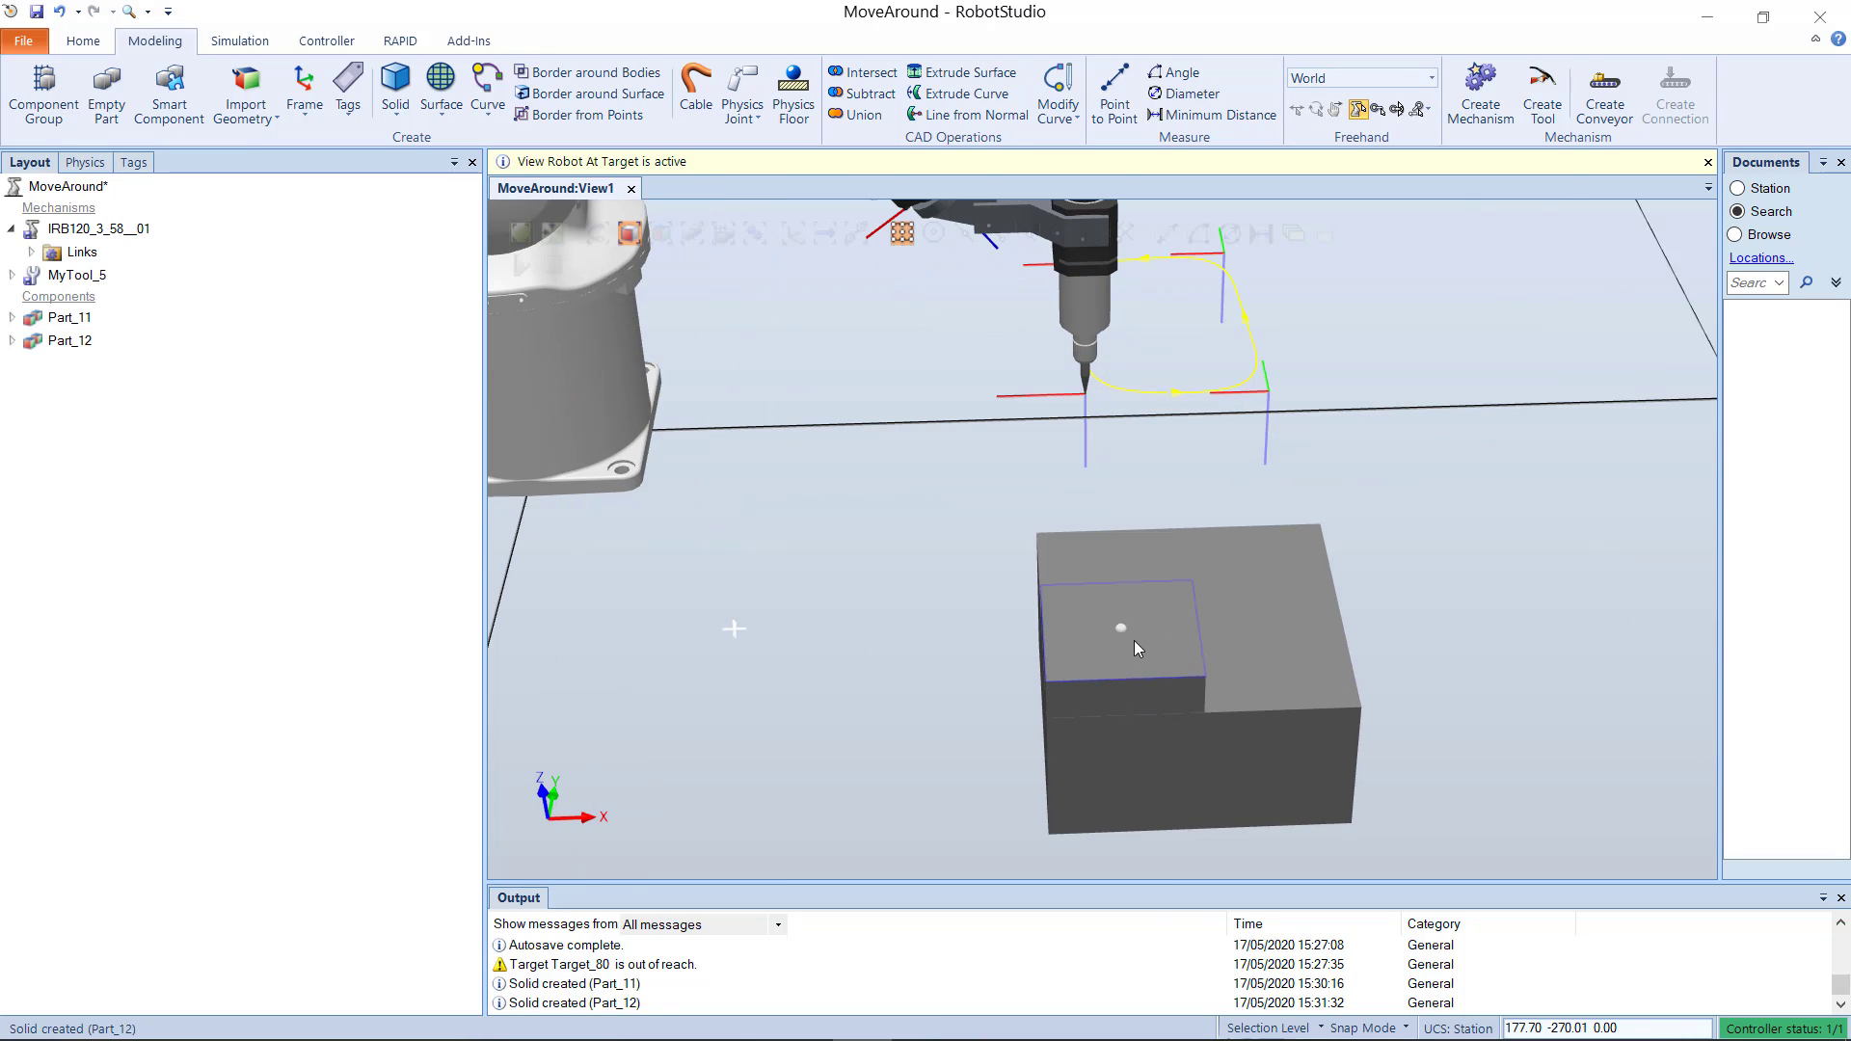
{"action": "scroll", "coordinate": [1119, 644], "scroll_direction": "up", "scroll_amount": 3}
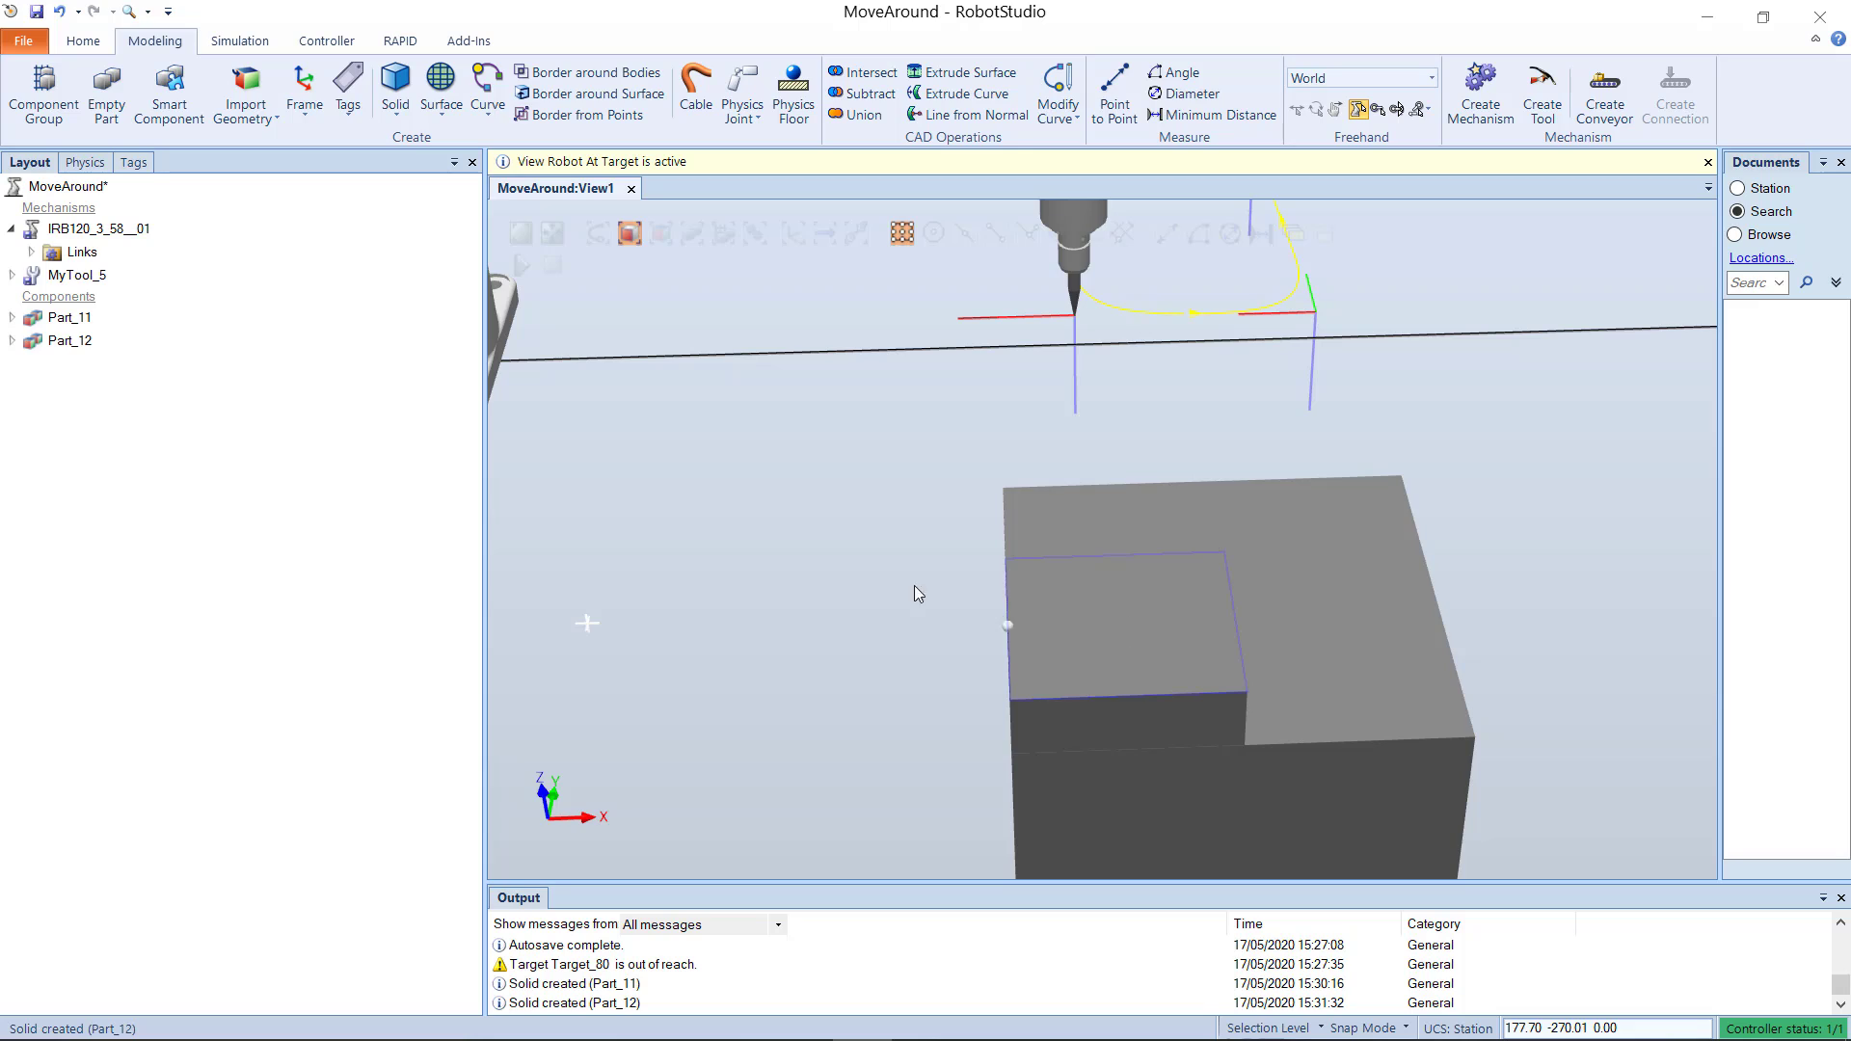
{"action": "left_click", "coordinate": [403, 124]}
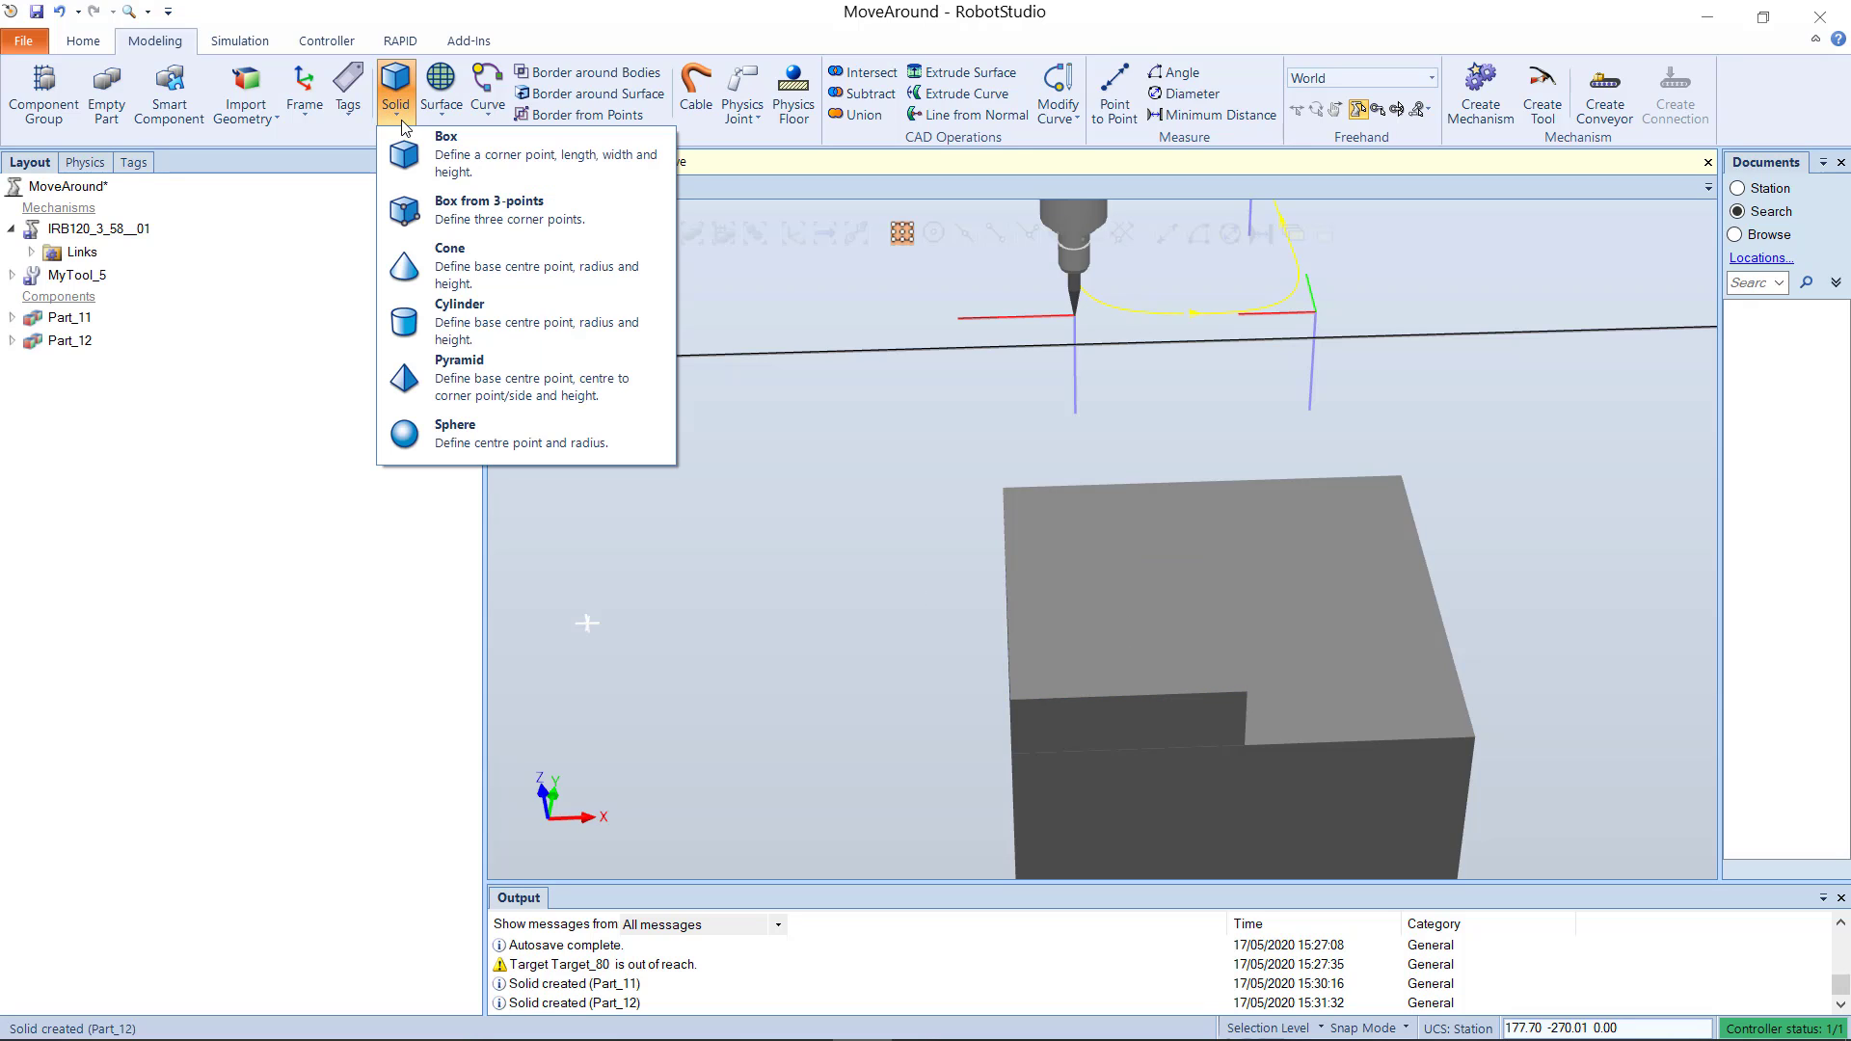
{"action": "left_click", "coordinate": [459, 315]}
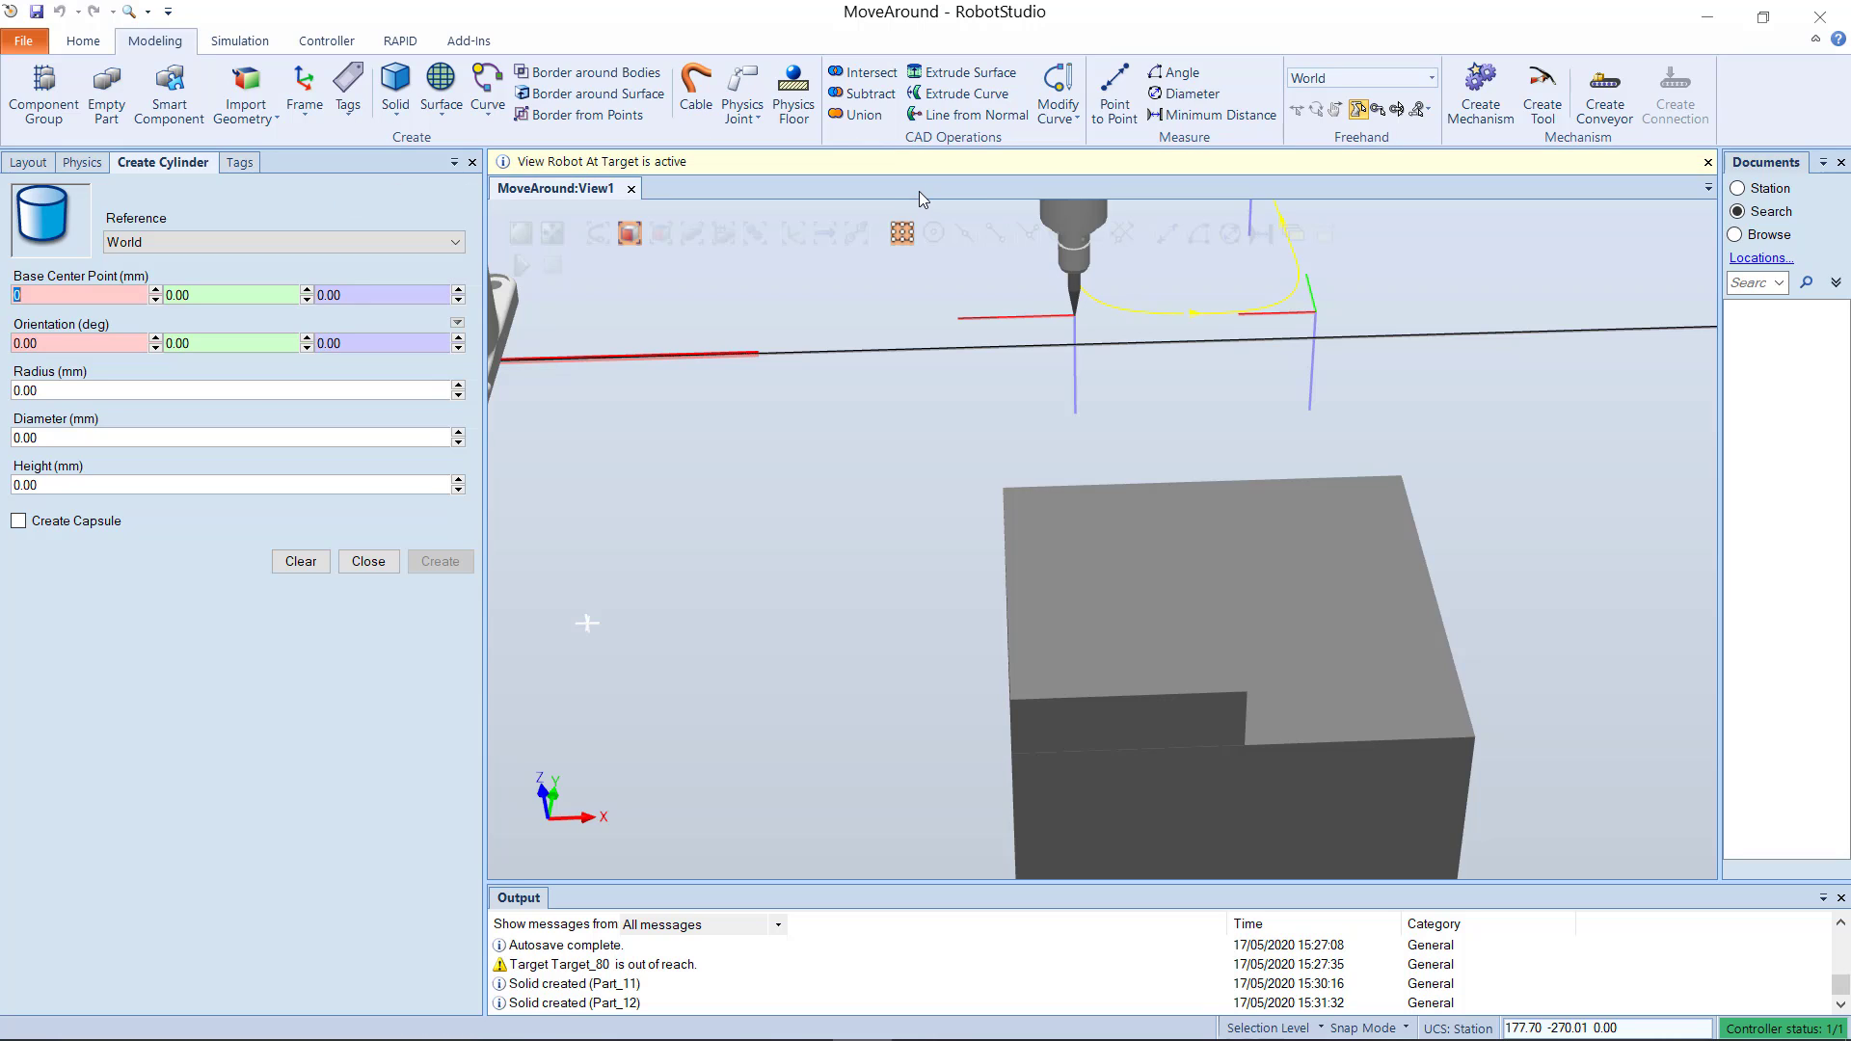
{"action": "left_click", "coordinate": [932, 233]}
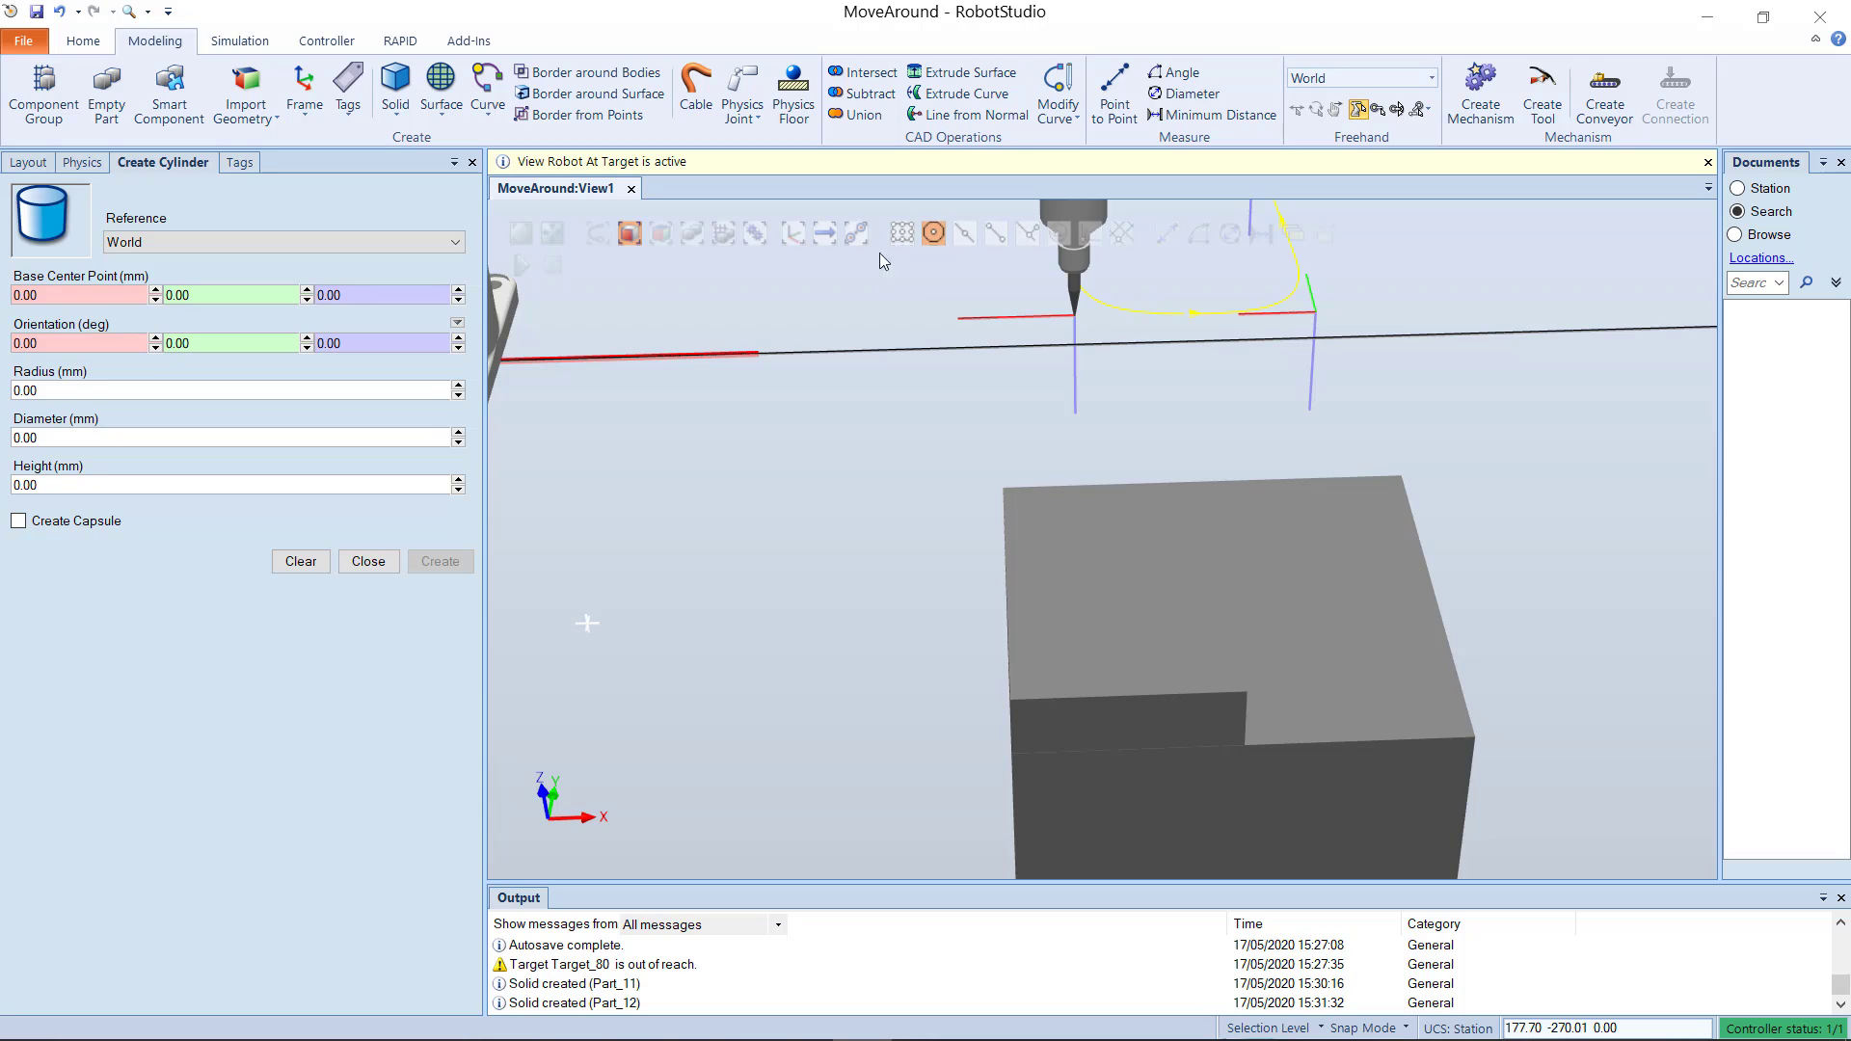
{"action": "left_click", "coordinate": [87, 294]}
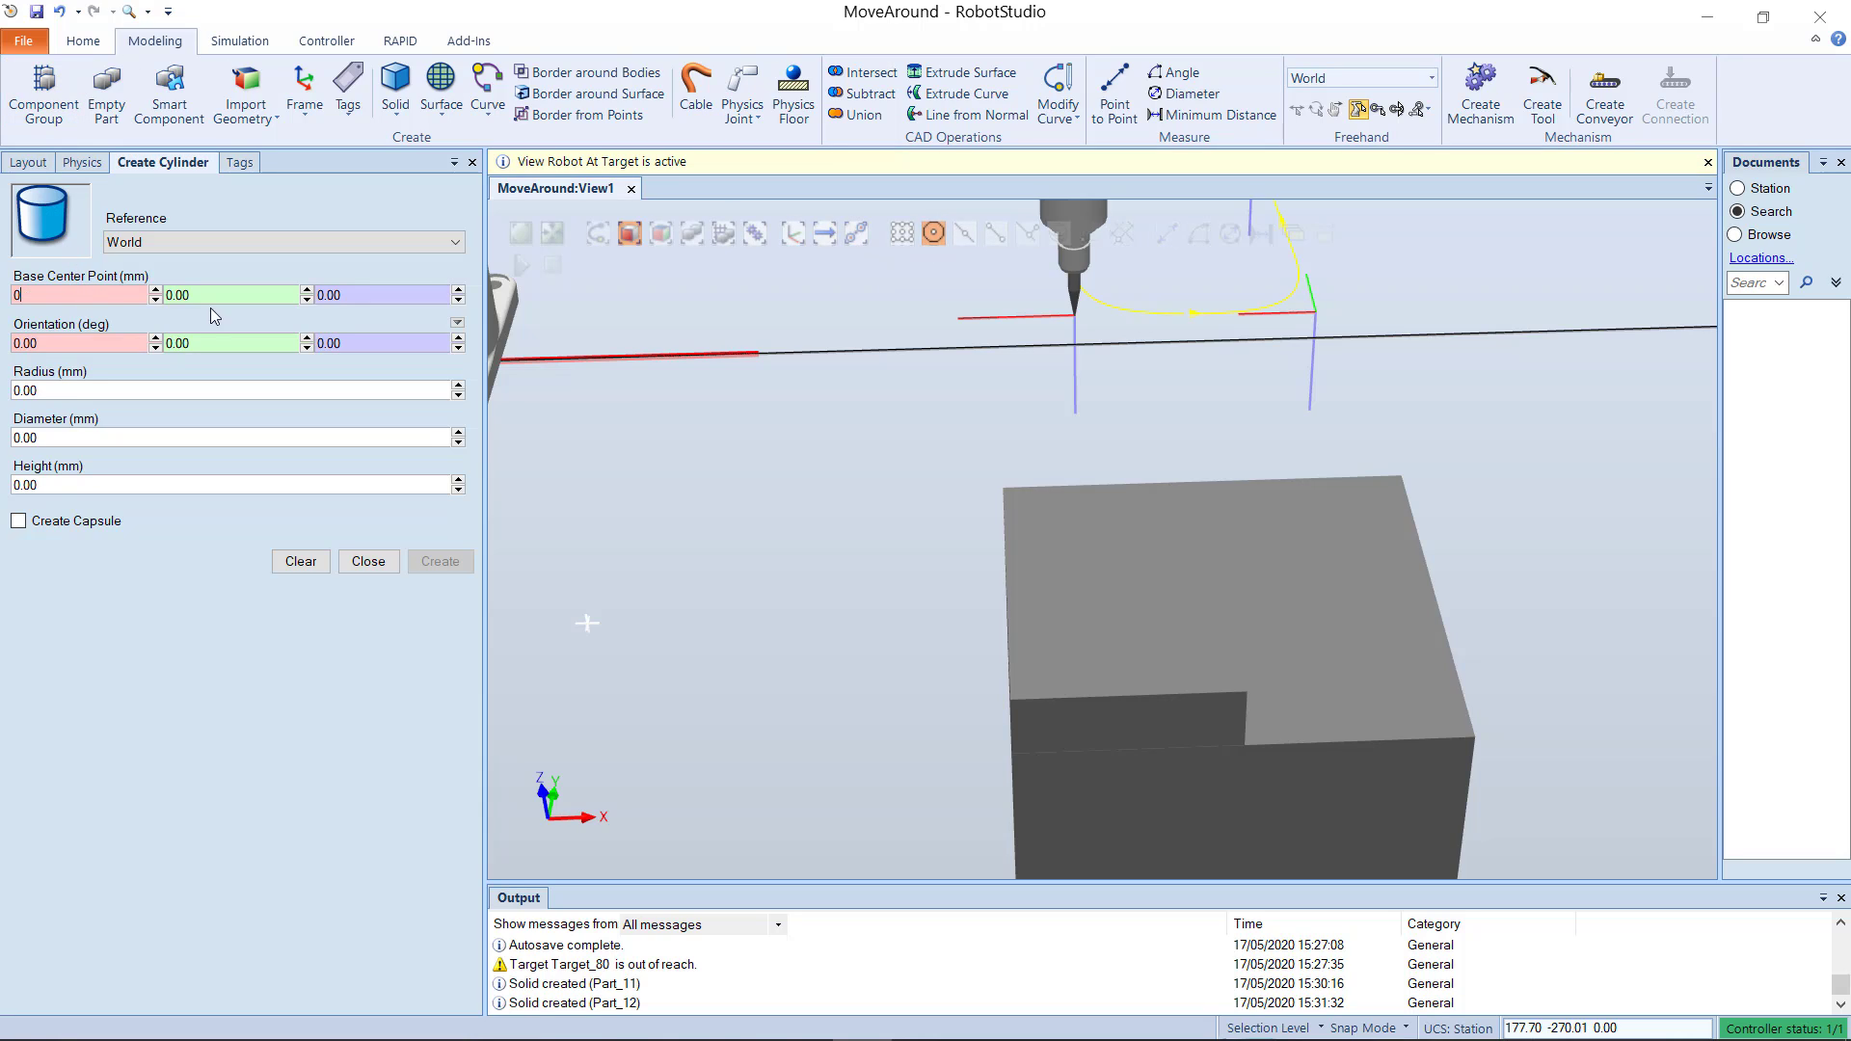
{"action": "left_click", "coordinate": [1113, 624]}
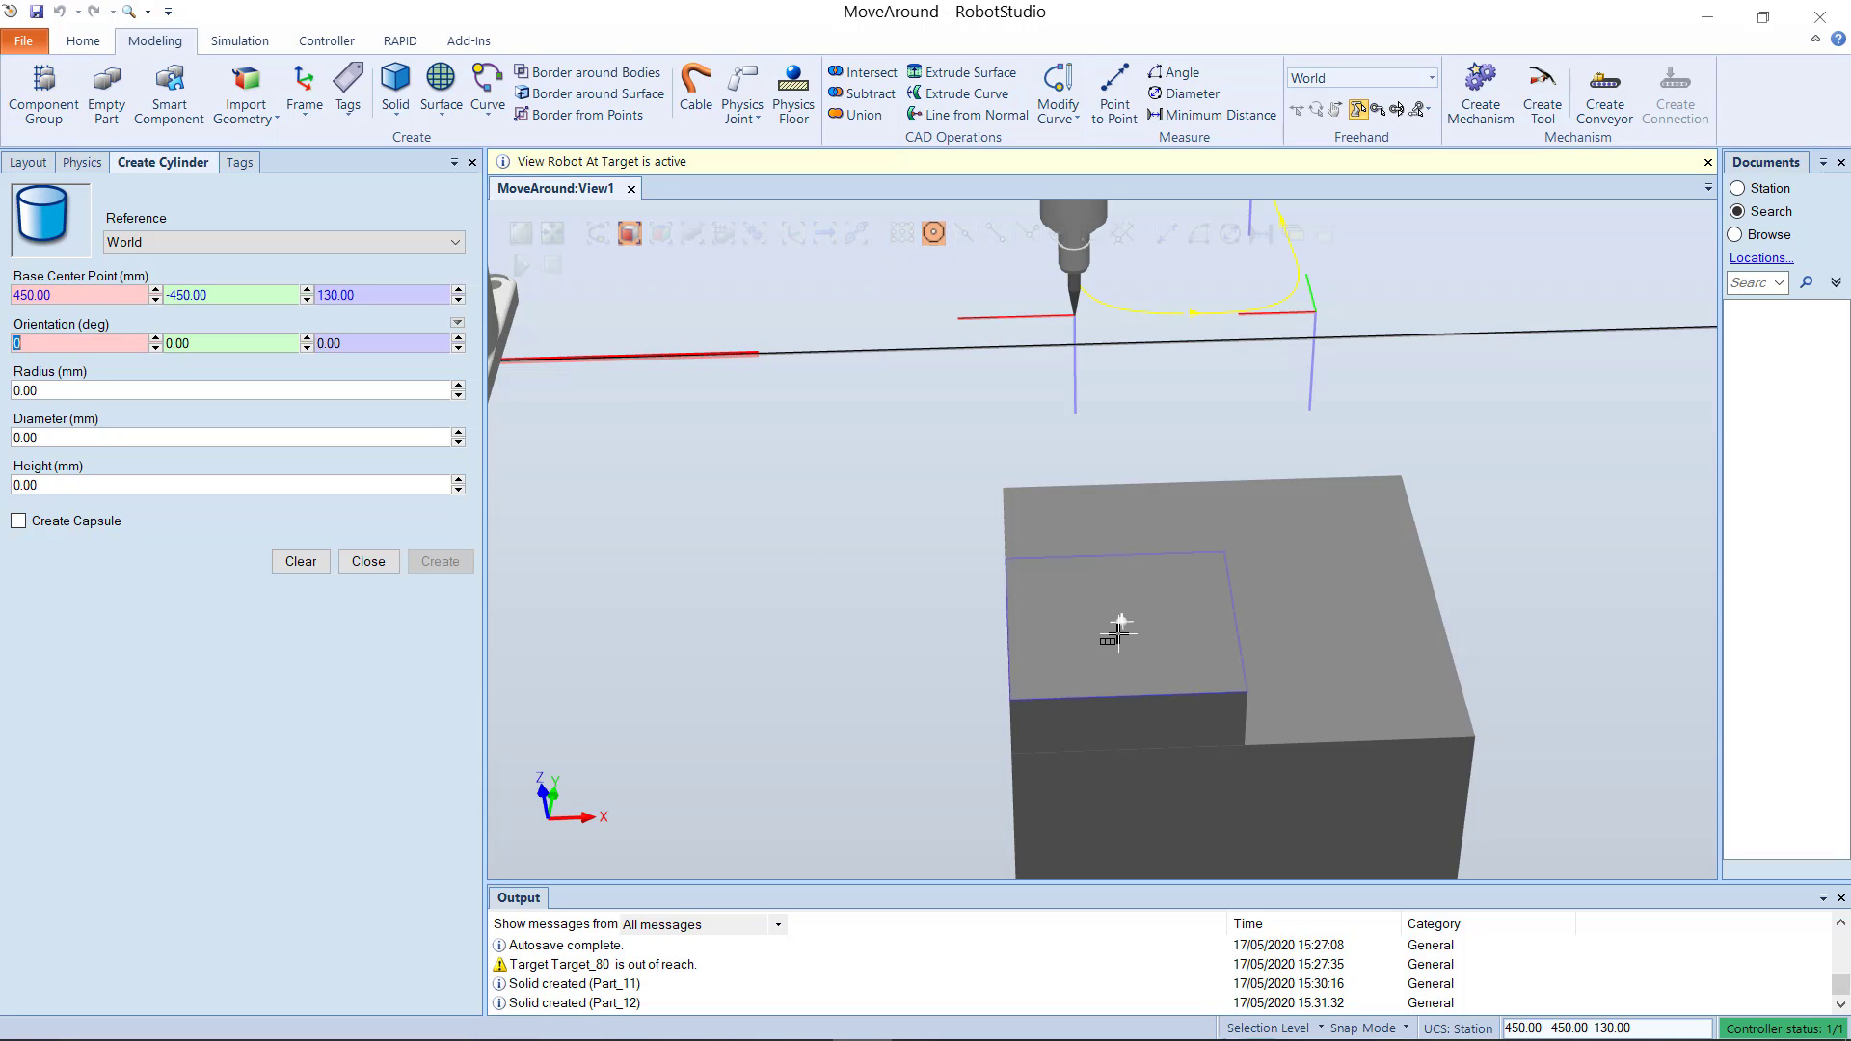
Step: Give the cylinder a radius of 30 mm and a height of 10 mm, and create it
{"action": "left_click", "coordinate": [125, 386]}
{"action": "type", "text": "30"}
{"action": "left_click", "coordinate": [72, 487]}
{"action": "type", "text": "10"}
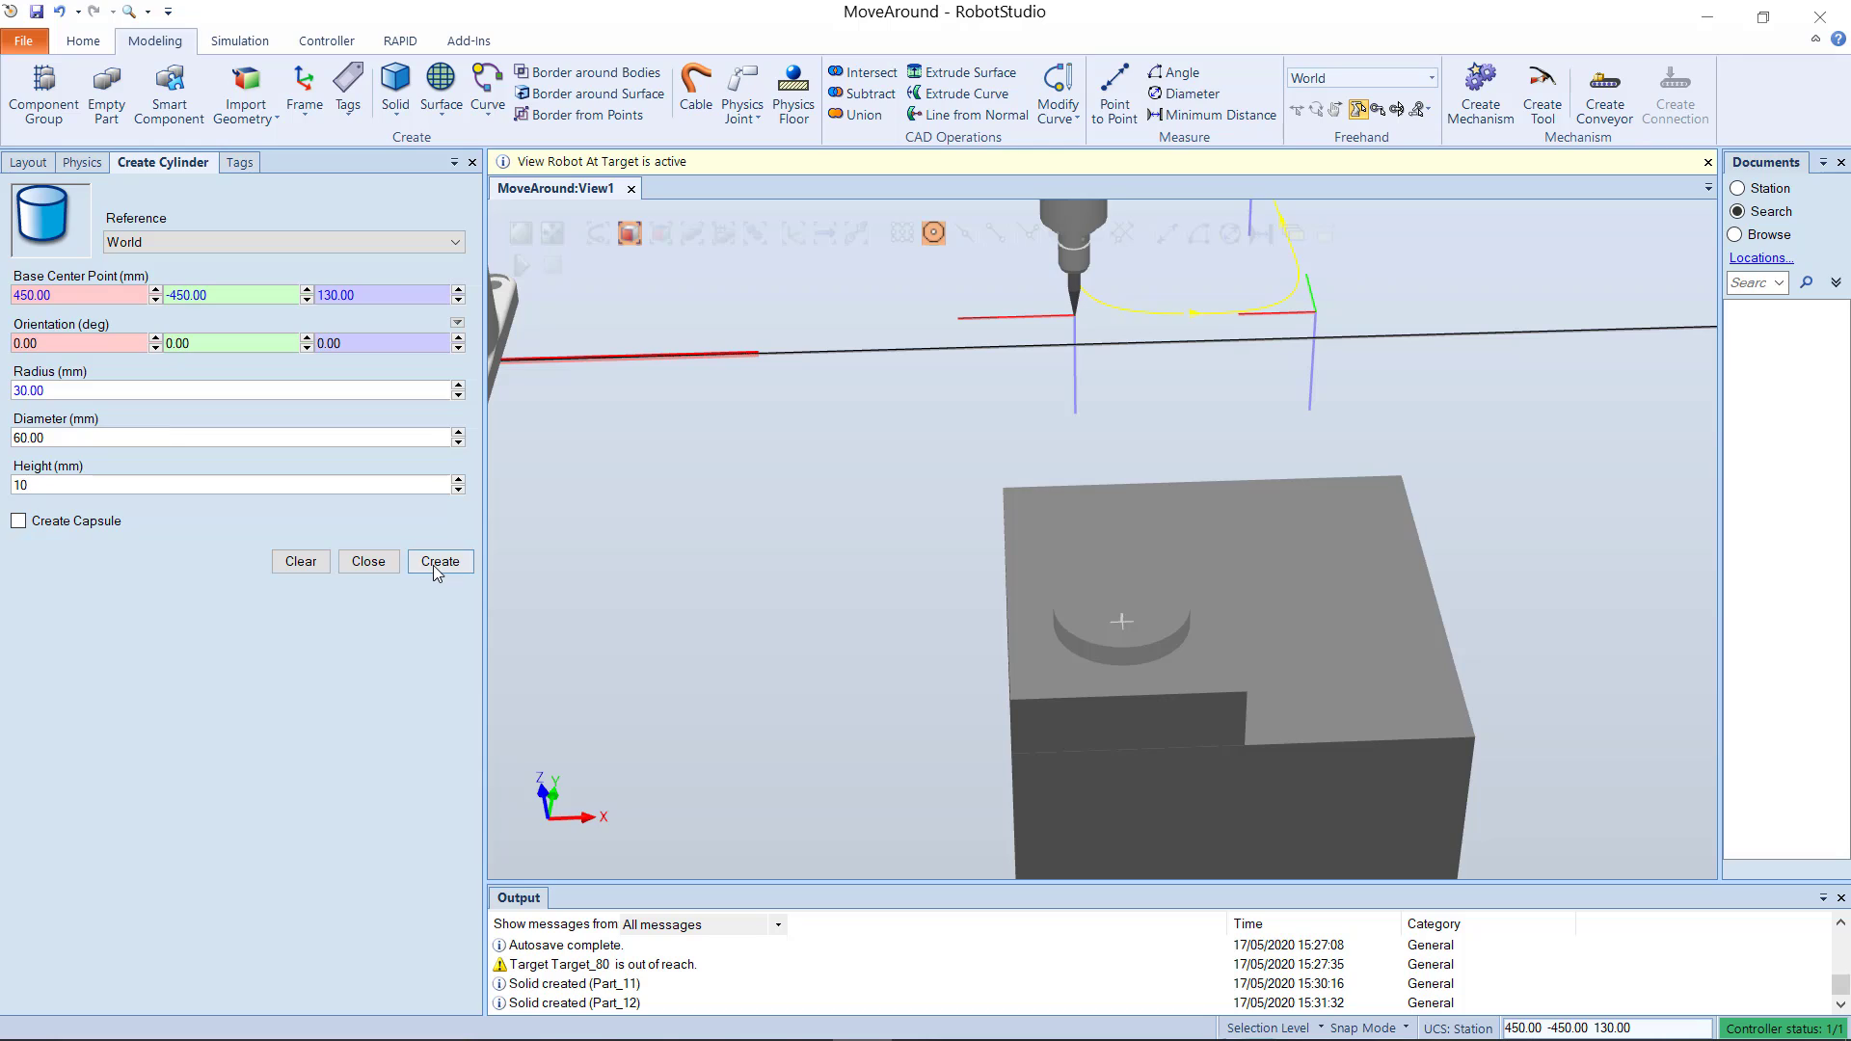
{"action": "left_click", "coordinate": [435, 563]}
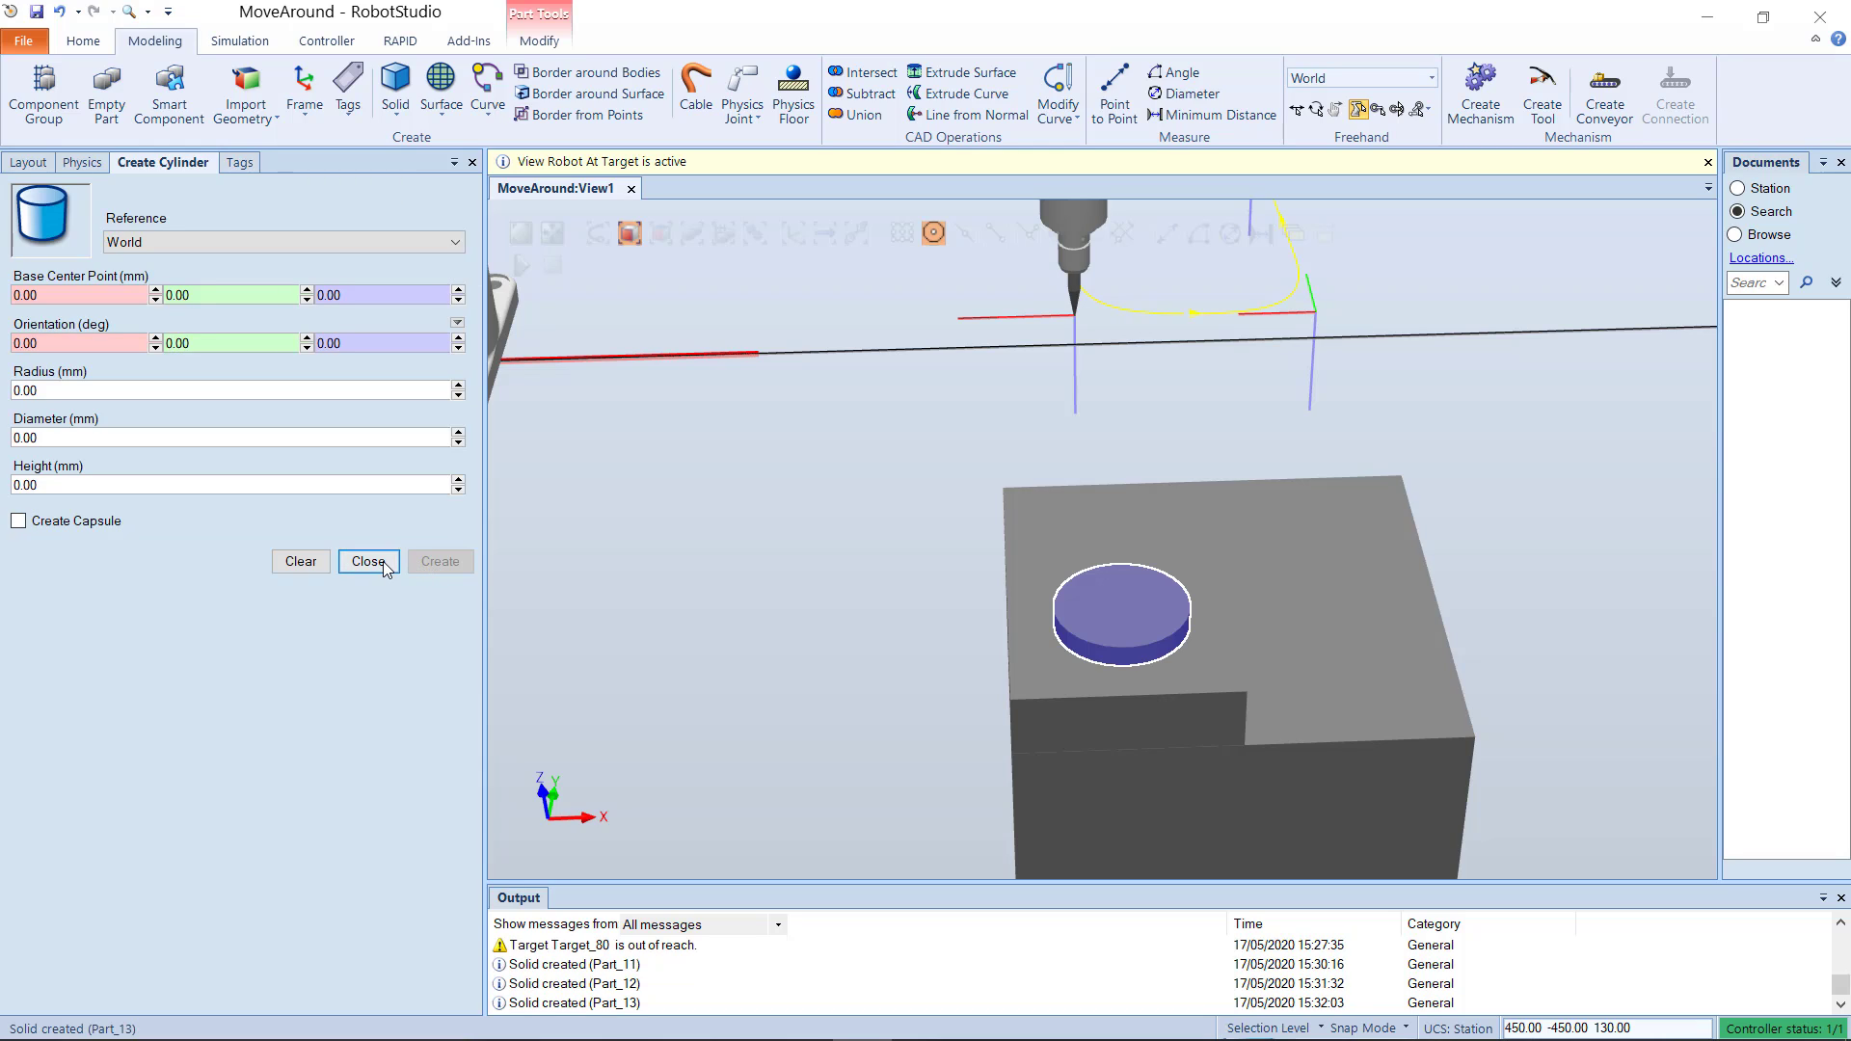
{"action": "left_click", "coordinate": [368, 562]}
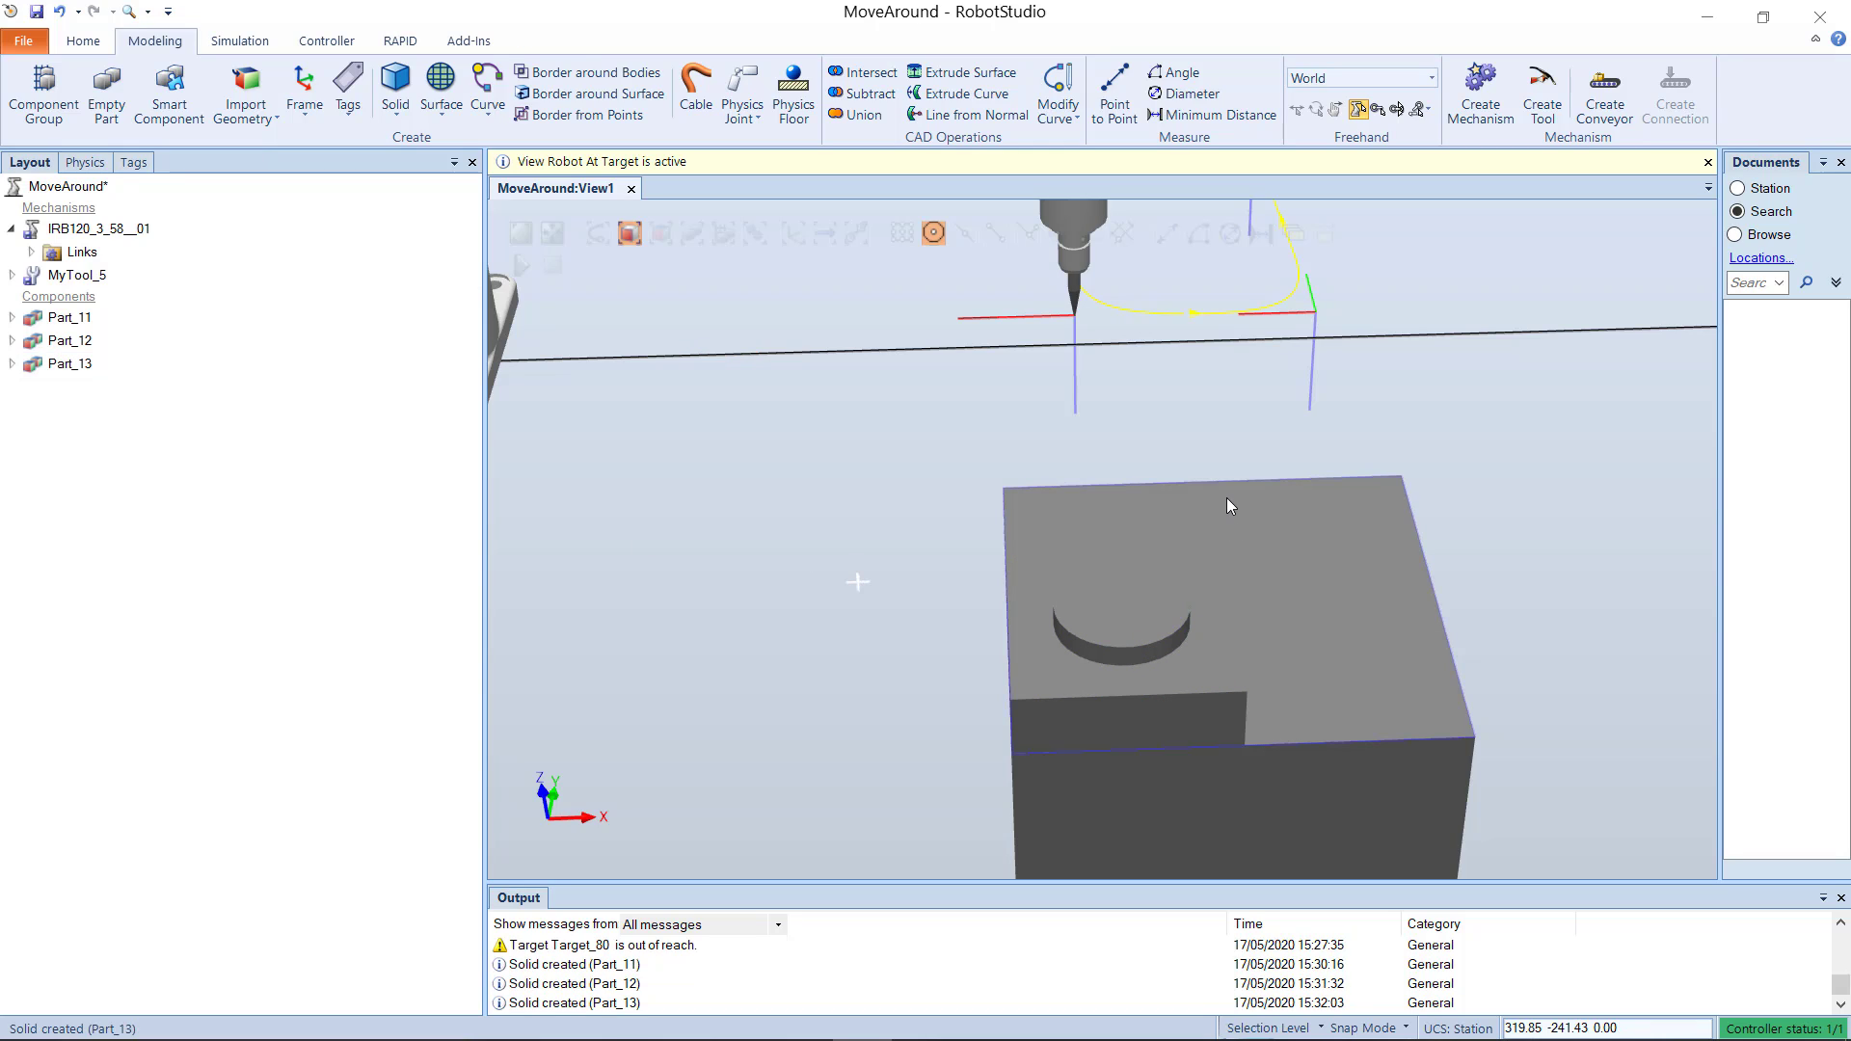
Step: Begin a new workobject with its user frame position snapped to the large box's bottom corner at 400, -500, 0
{"action": "left_click_drag", "start_coordinate": [1227, 497], "coordinate": [952, 426], "text": "ctrl+shift"}
{"action": "left_click", "coordinate": [83, 41]}
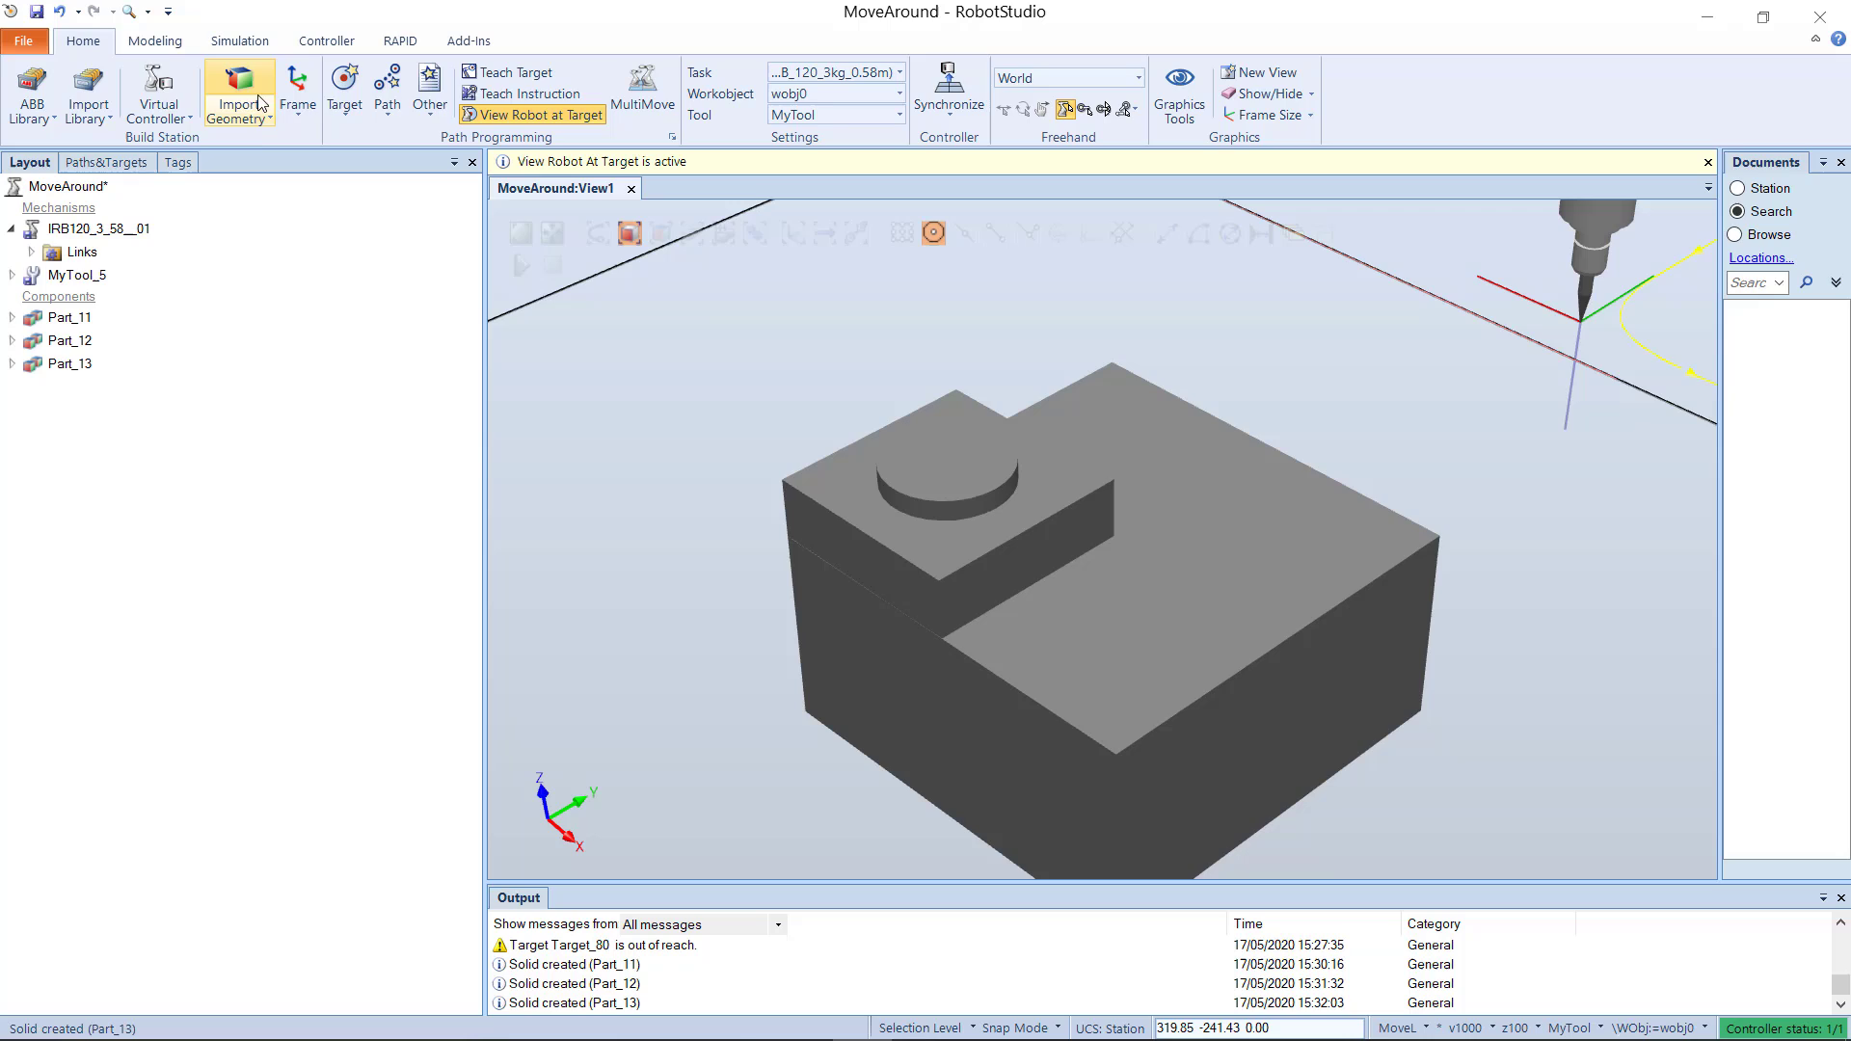
{"action": "left_click", "coordinate": [433, 114]}
{"action": "left_click", "coordinate": [463, 147]}
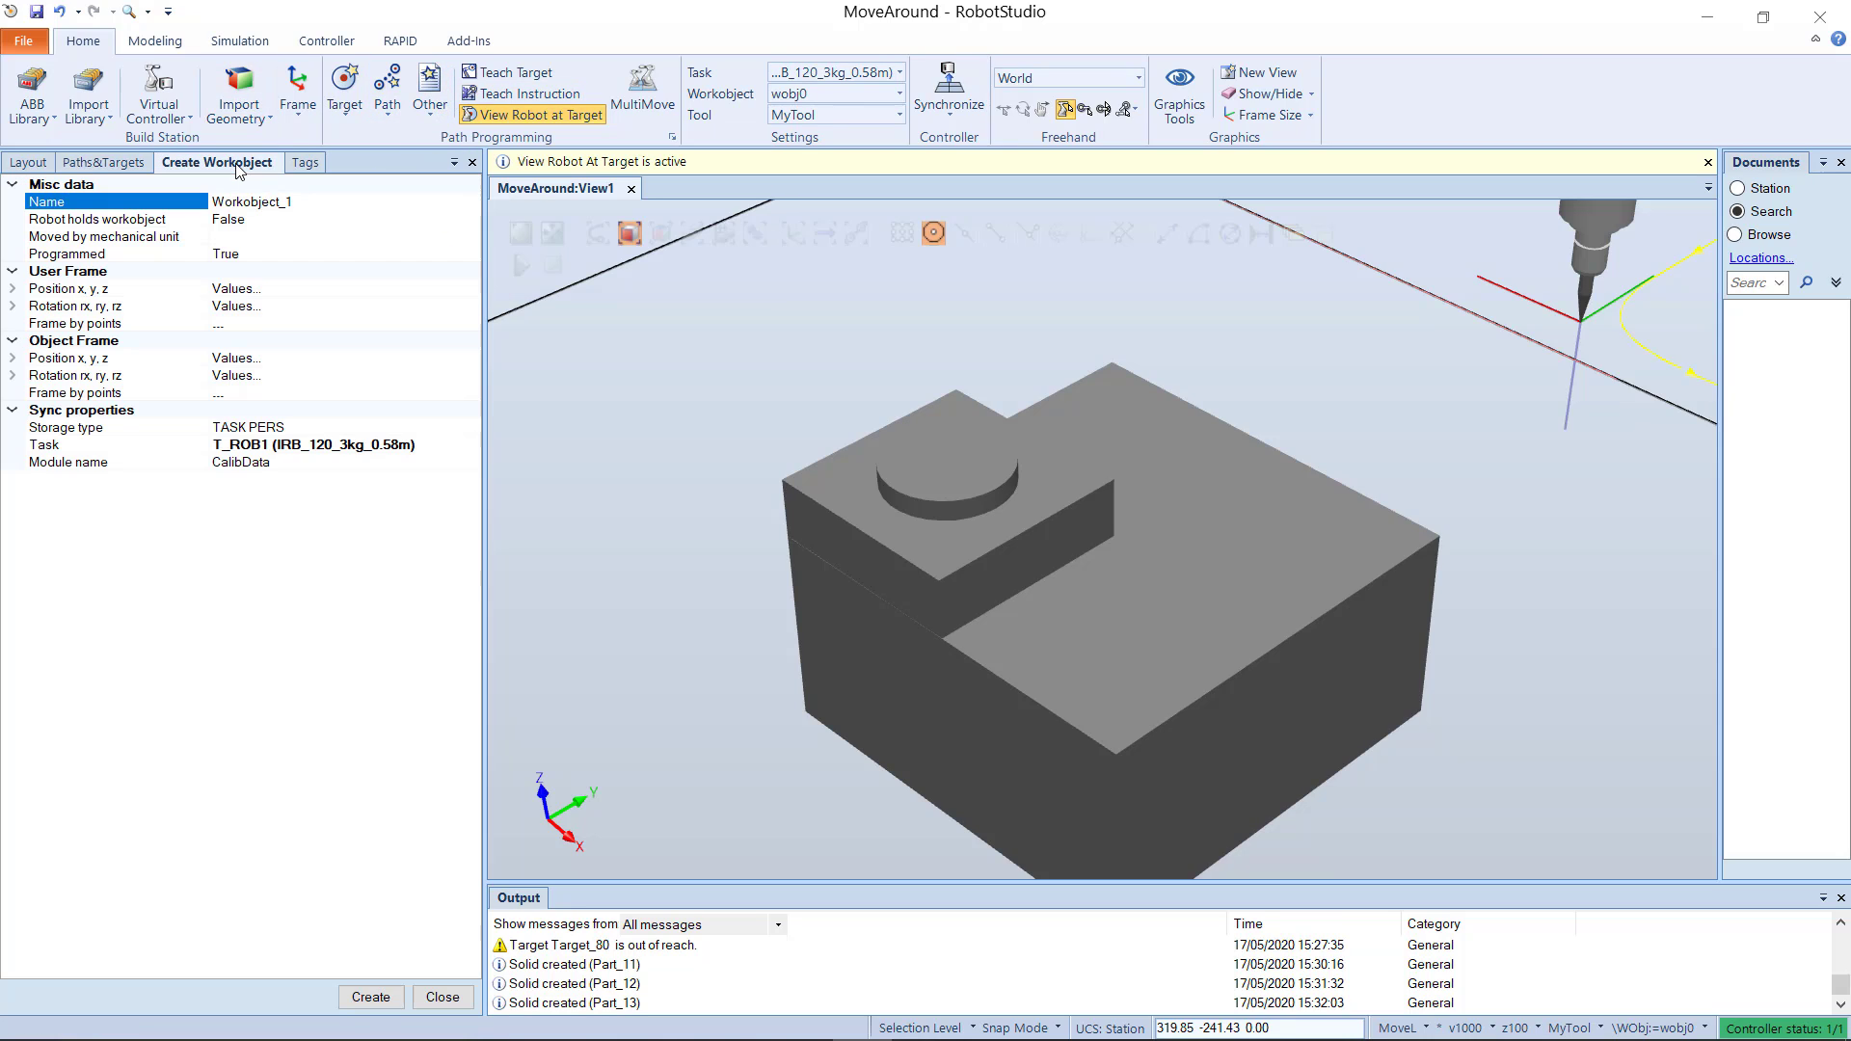
{"action": "left_click", "coordinate": [268, 288]}
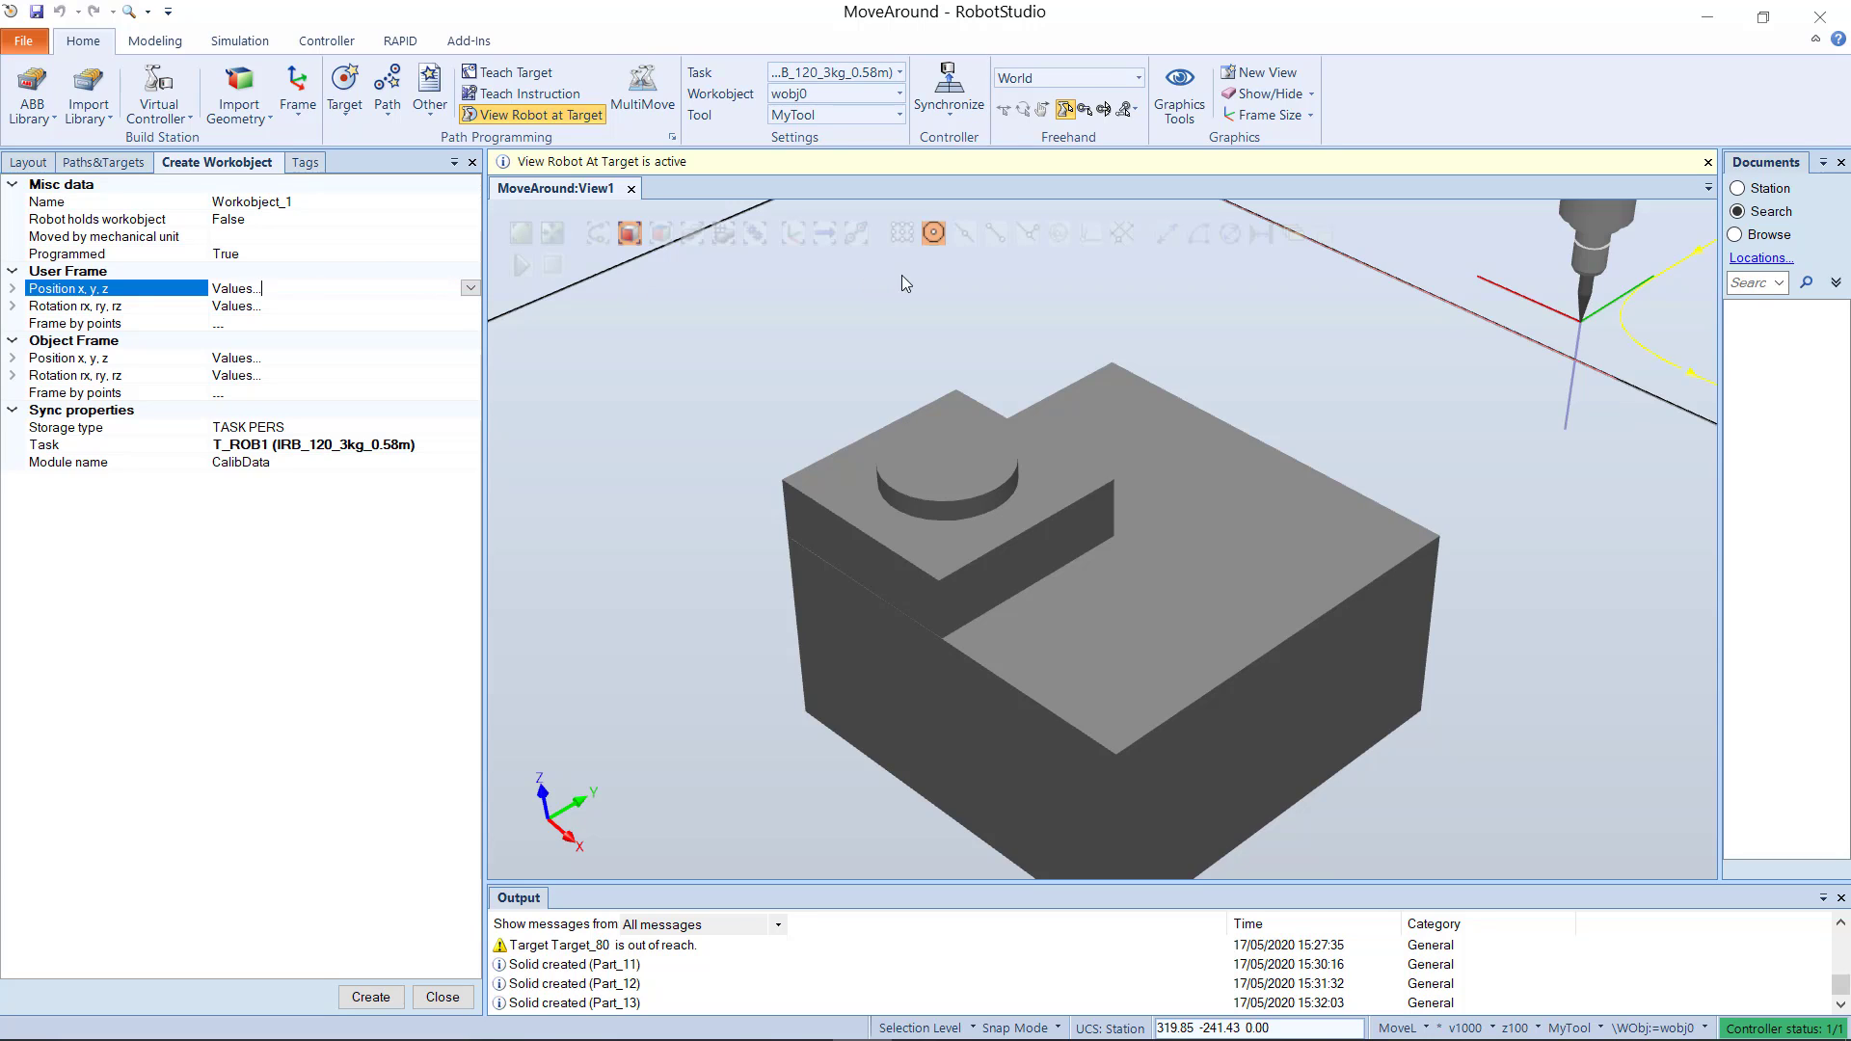
{"action": "left_click", "coordinate": [903, 234]}
{"action": "left_click", "coordinate": [412, 289]}
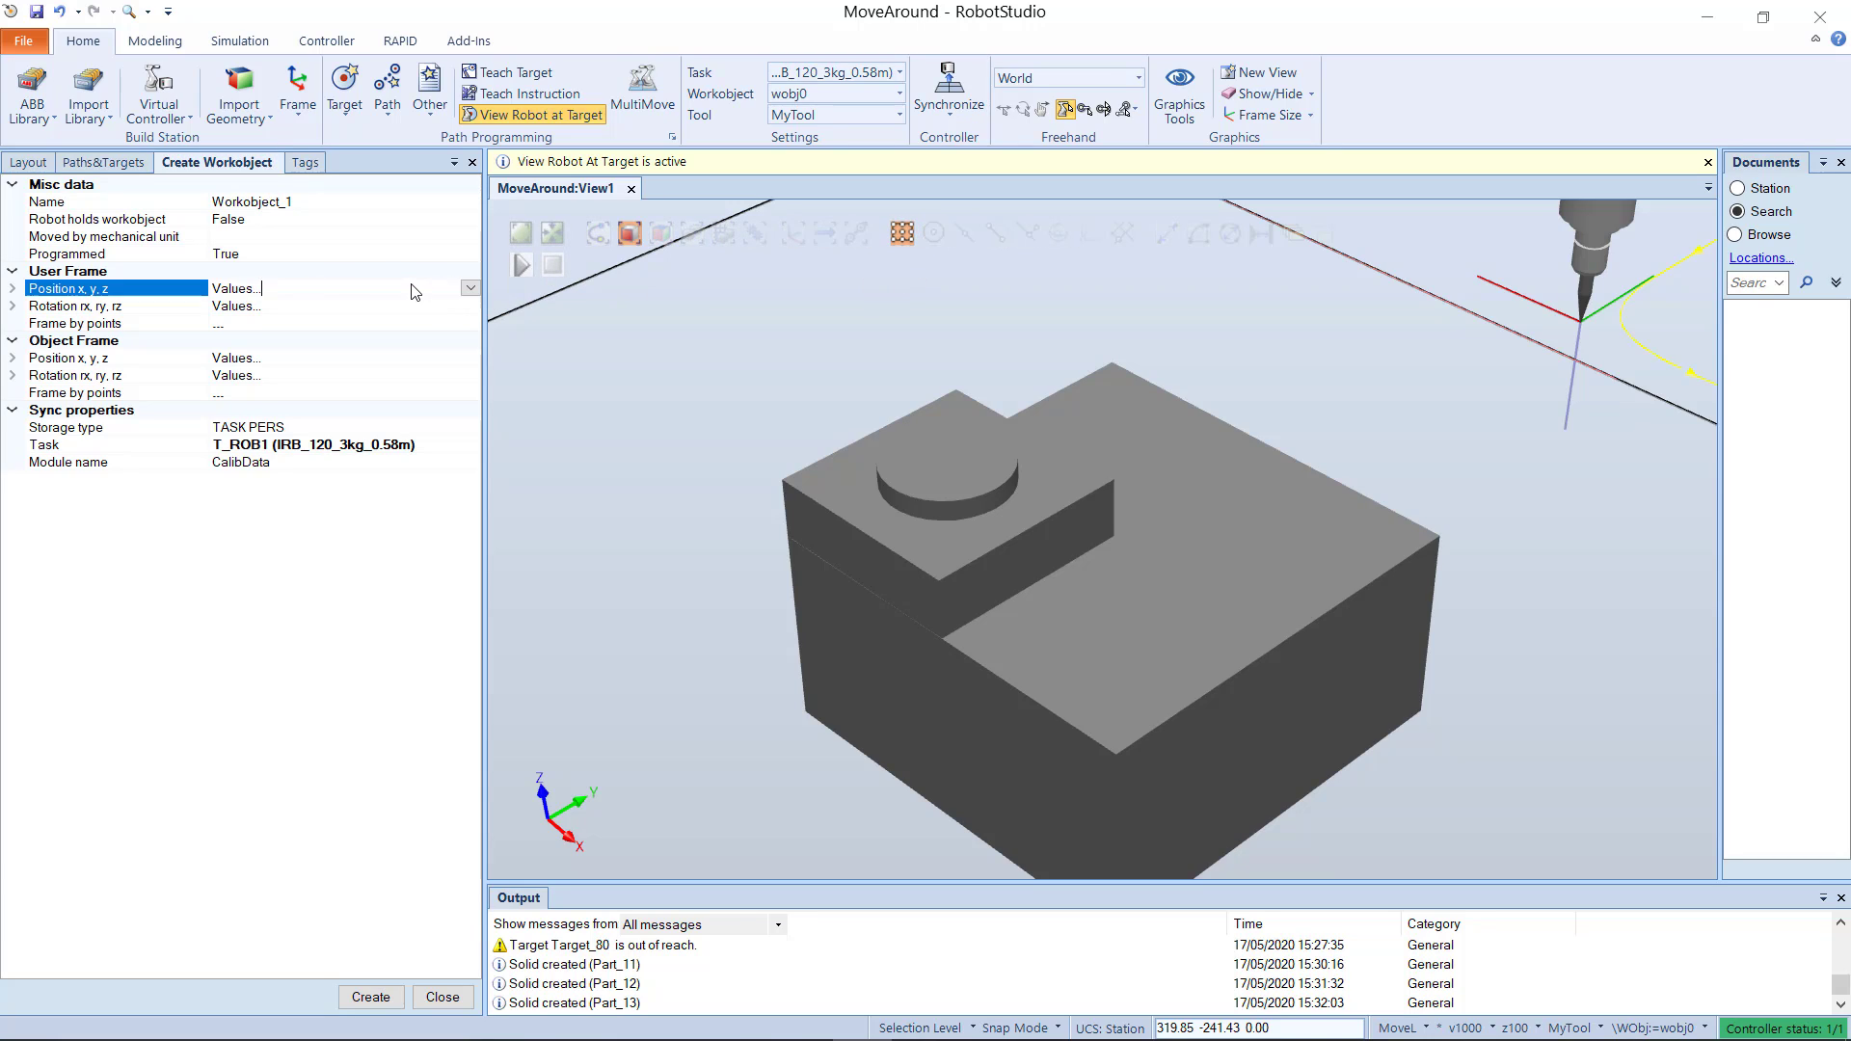
{"action": "left_click", "coordinate": [468, 289]}
{"action": "left_click", "coordinate": [442, 324]}
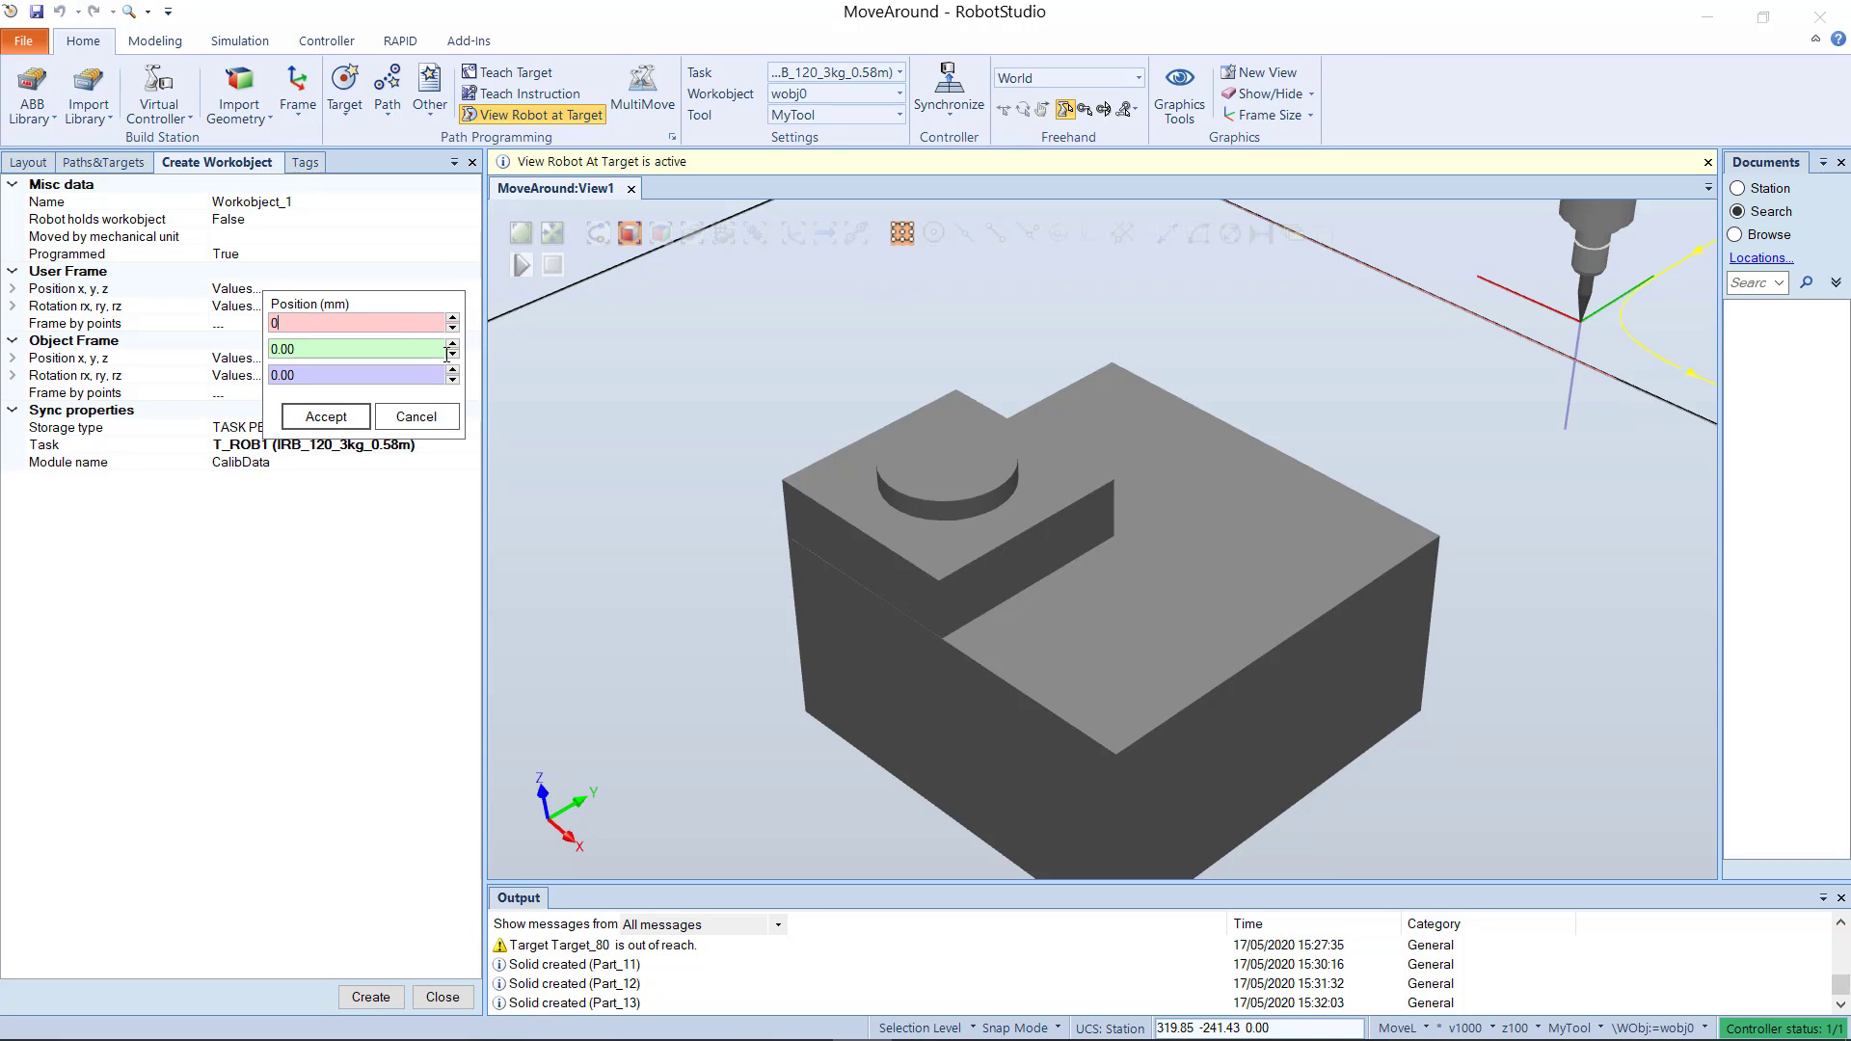
{"action": "left_click", "coordinate": [822, 713]}
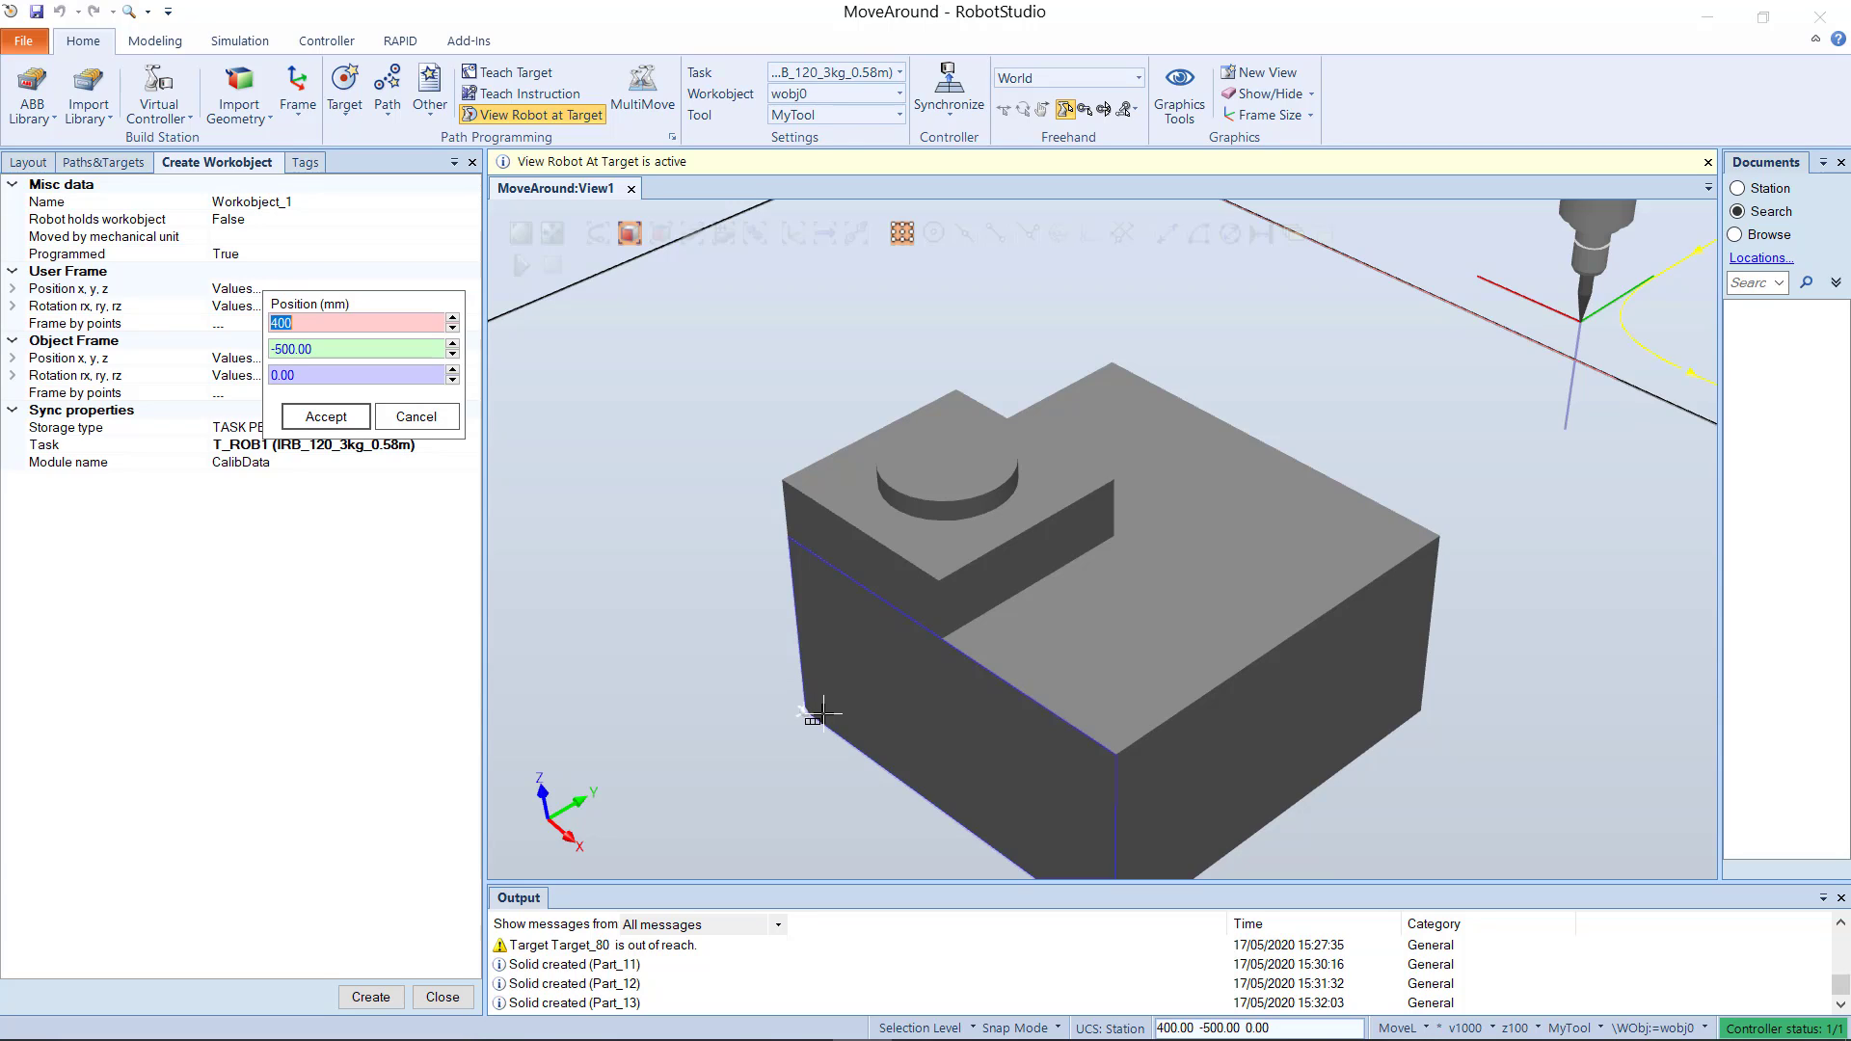
{"action": "left_click", "coordinate": [345, 422]}
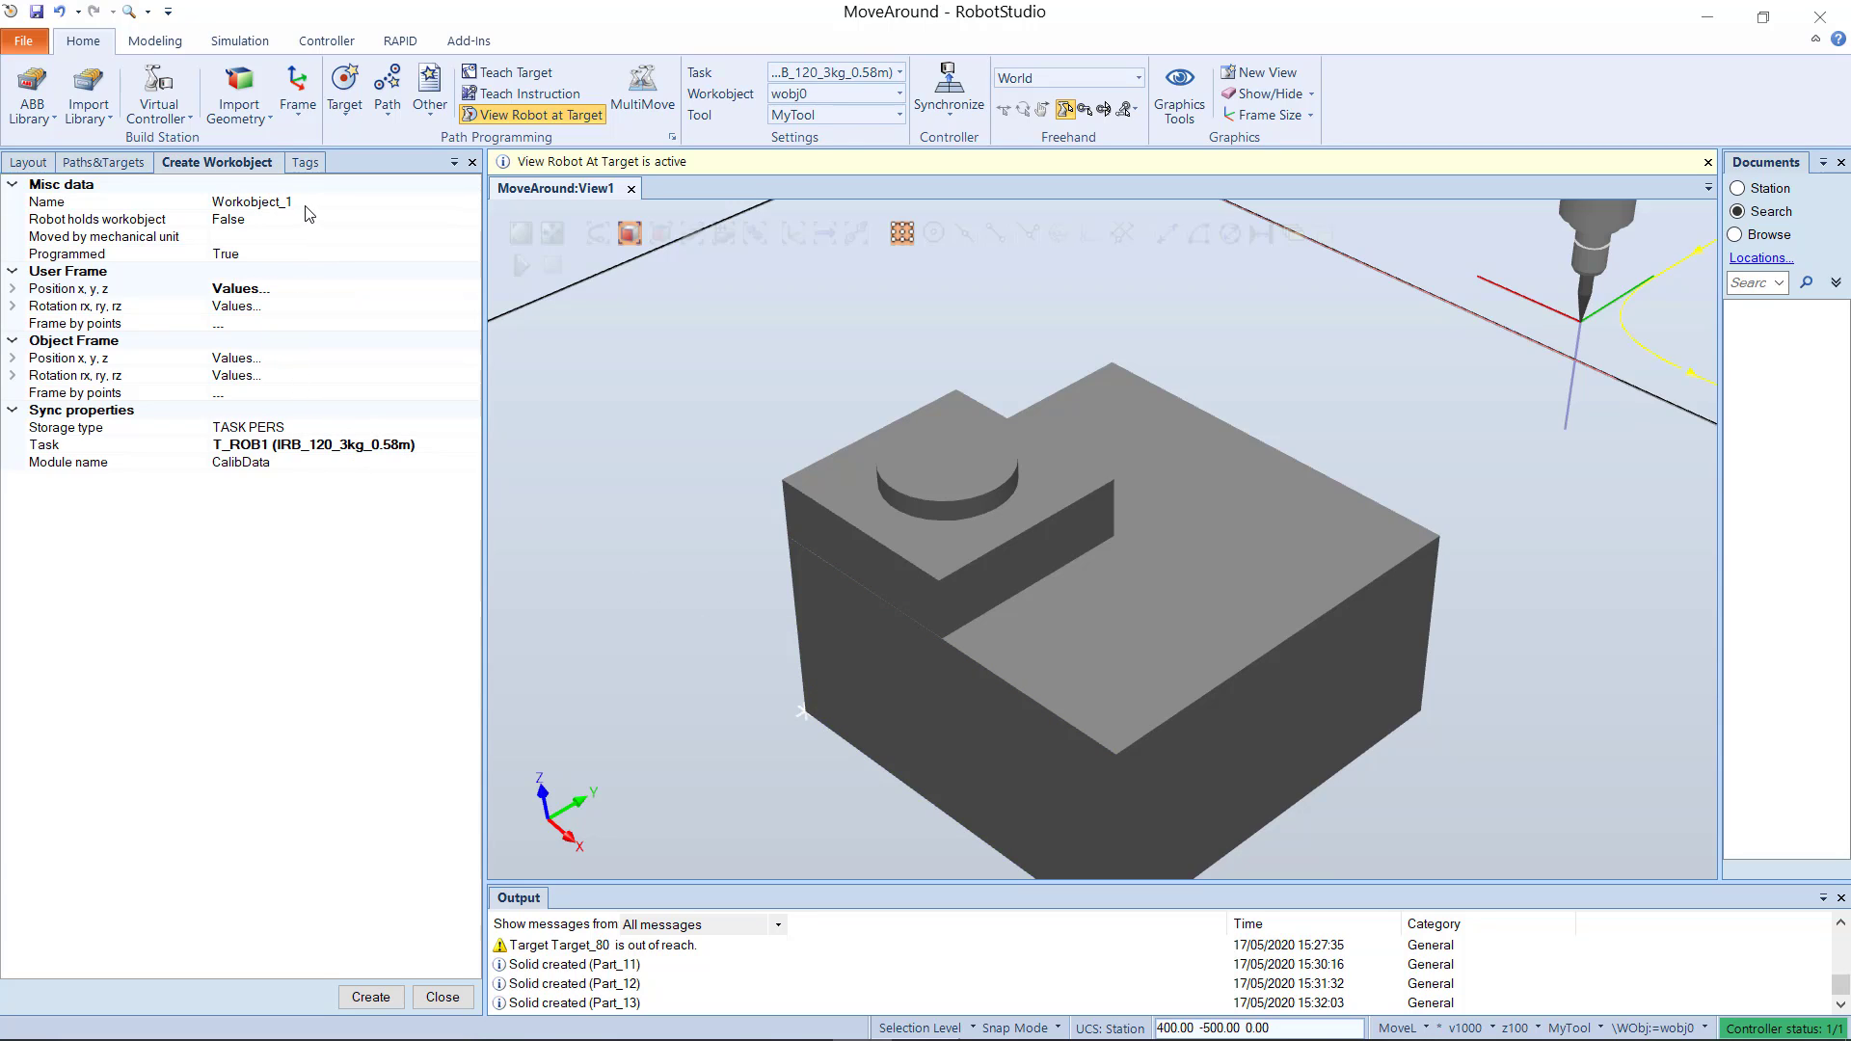
Step: Name the workobject AutoPathMoveAround, create it, and show it among the paths and targets
{"action": "left_click", "coordinate": [265, 199]}
{"action": "double_click", "coordinate": [265, 200]}
{"action": "type", "text": "A"}
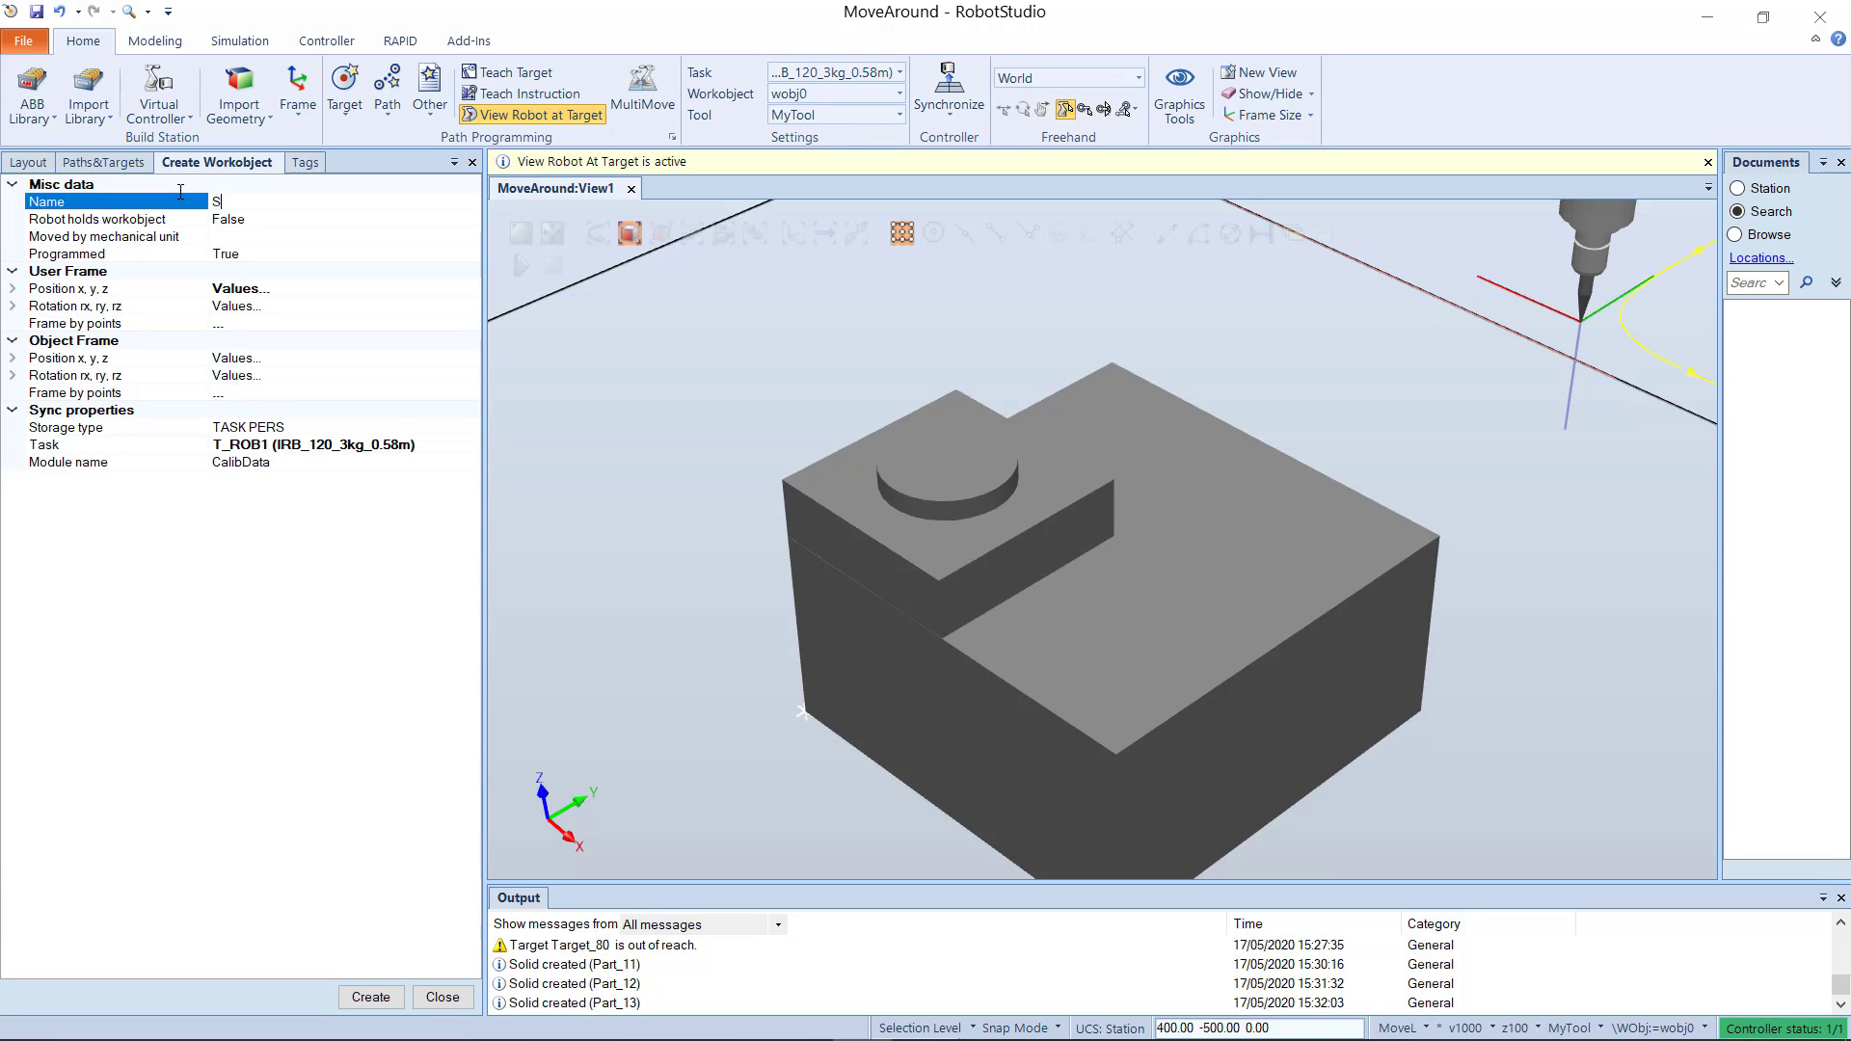
{"action": "type", "text": "utoPa"}
{"action": "type", "text": "und"}
{"action": "left_click", "coordinate": [370, 997]}
{"action": "left_click", "coordinate": [117, 164]}
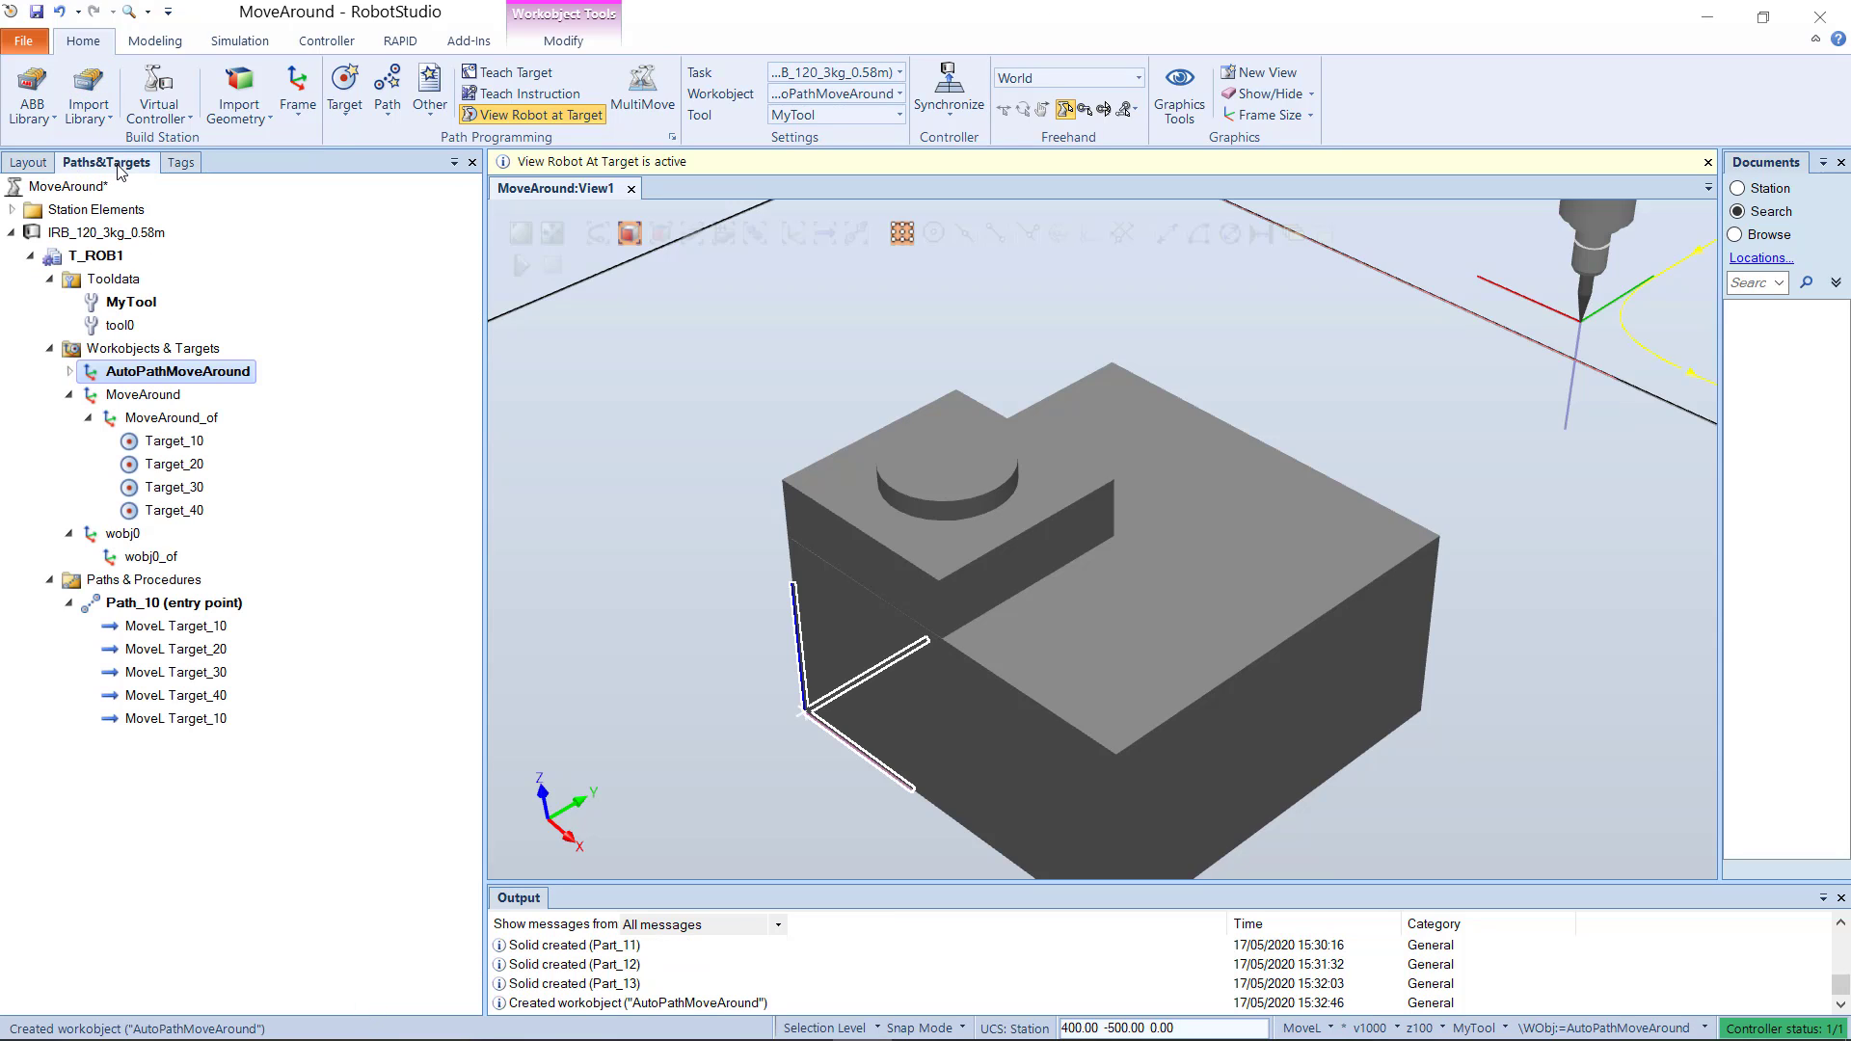
{"action": "scroll", "coordinate": [725, 466], "scroll_direction": "down", "scroll_amount": 3}
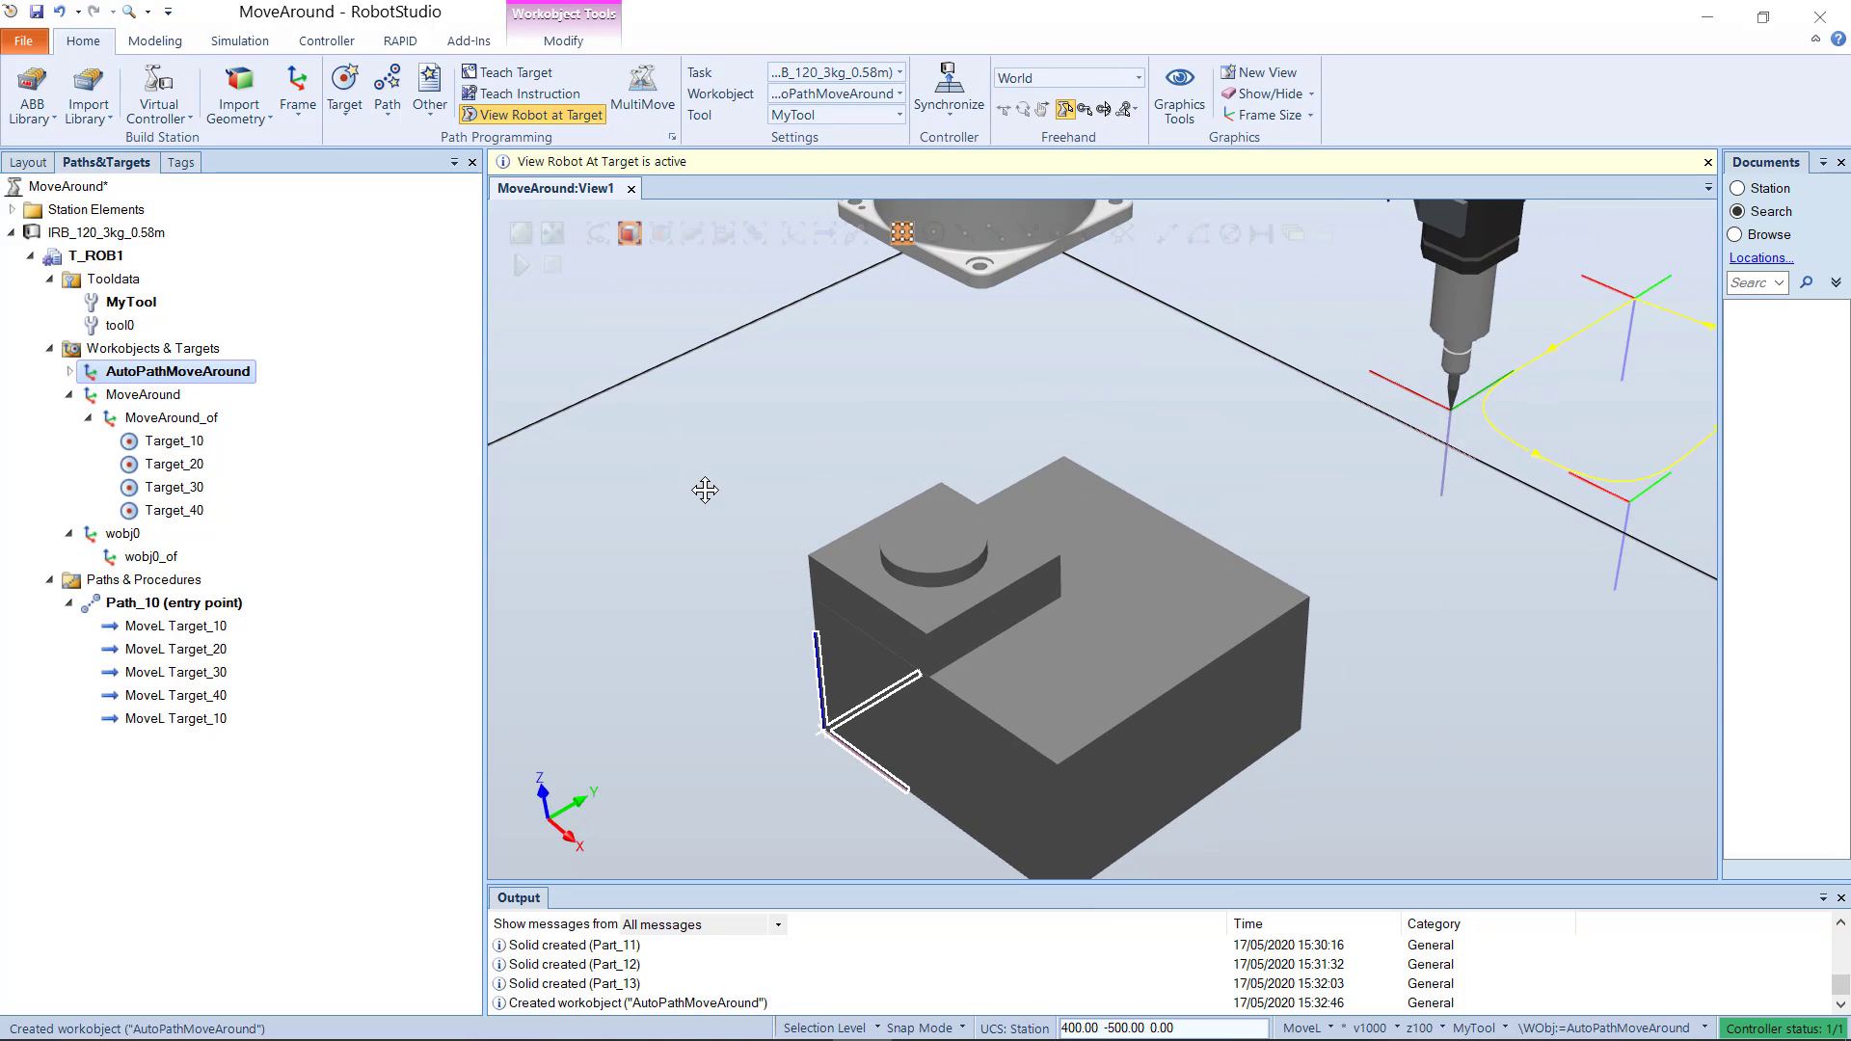
{"action": "left_click", "coordinate": [887, 617]}
{"action": "left_click", "coordinate": [952, 615]}
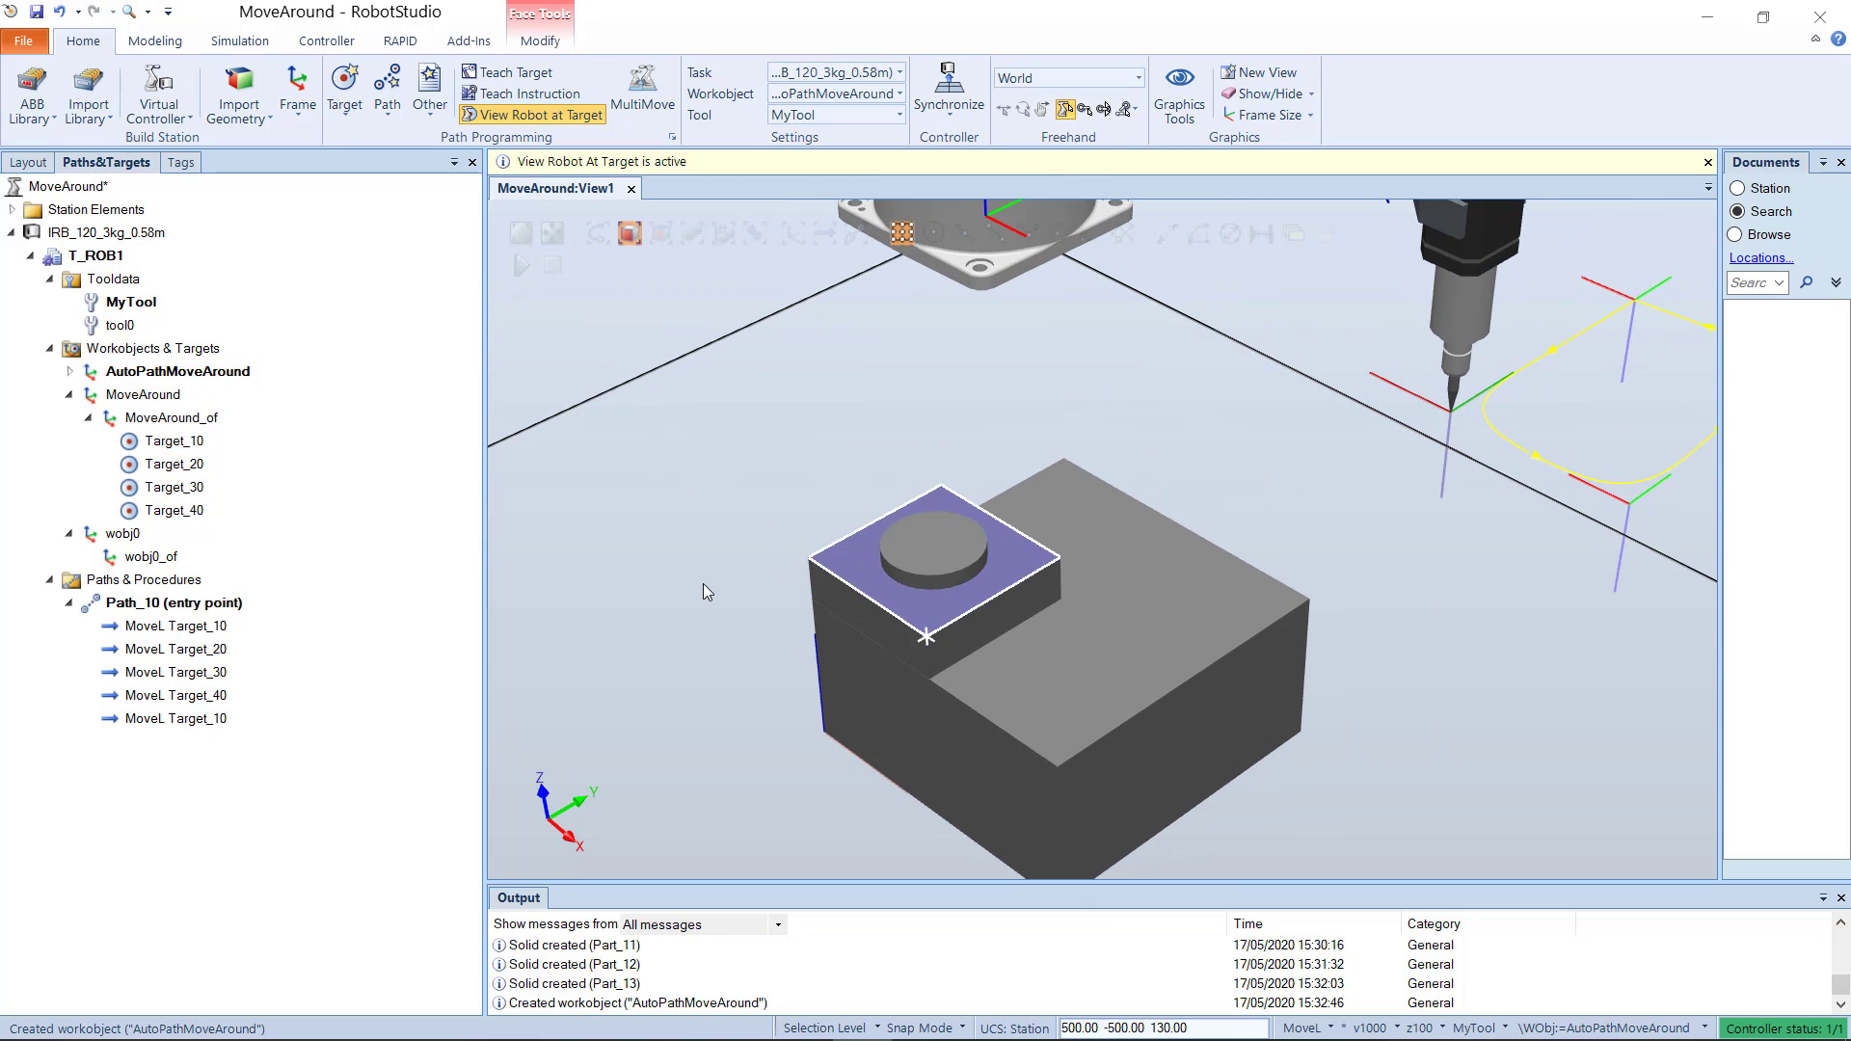
{"action": "left_click", "coordinate": [702, 582]}
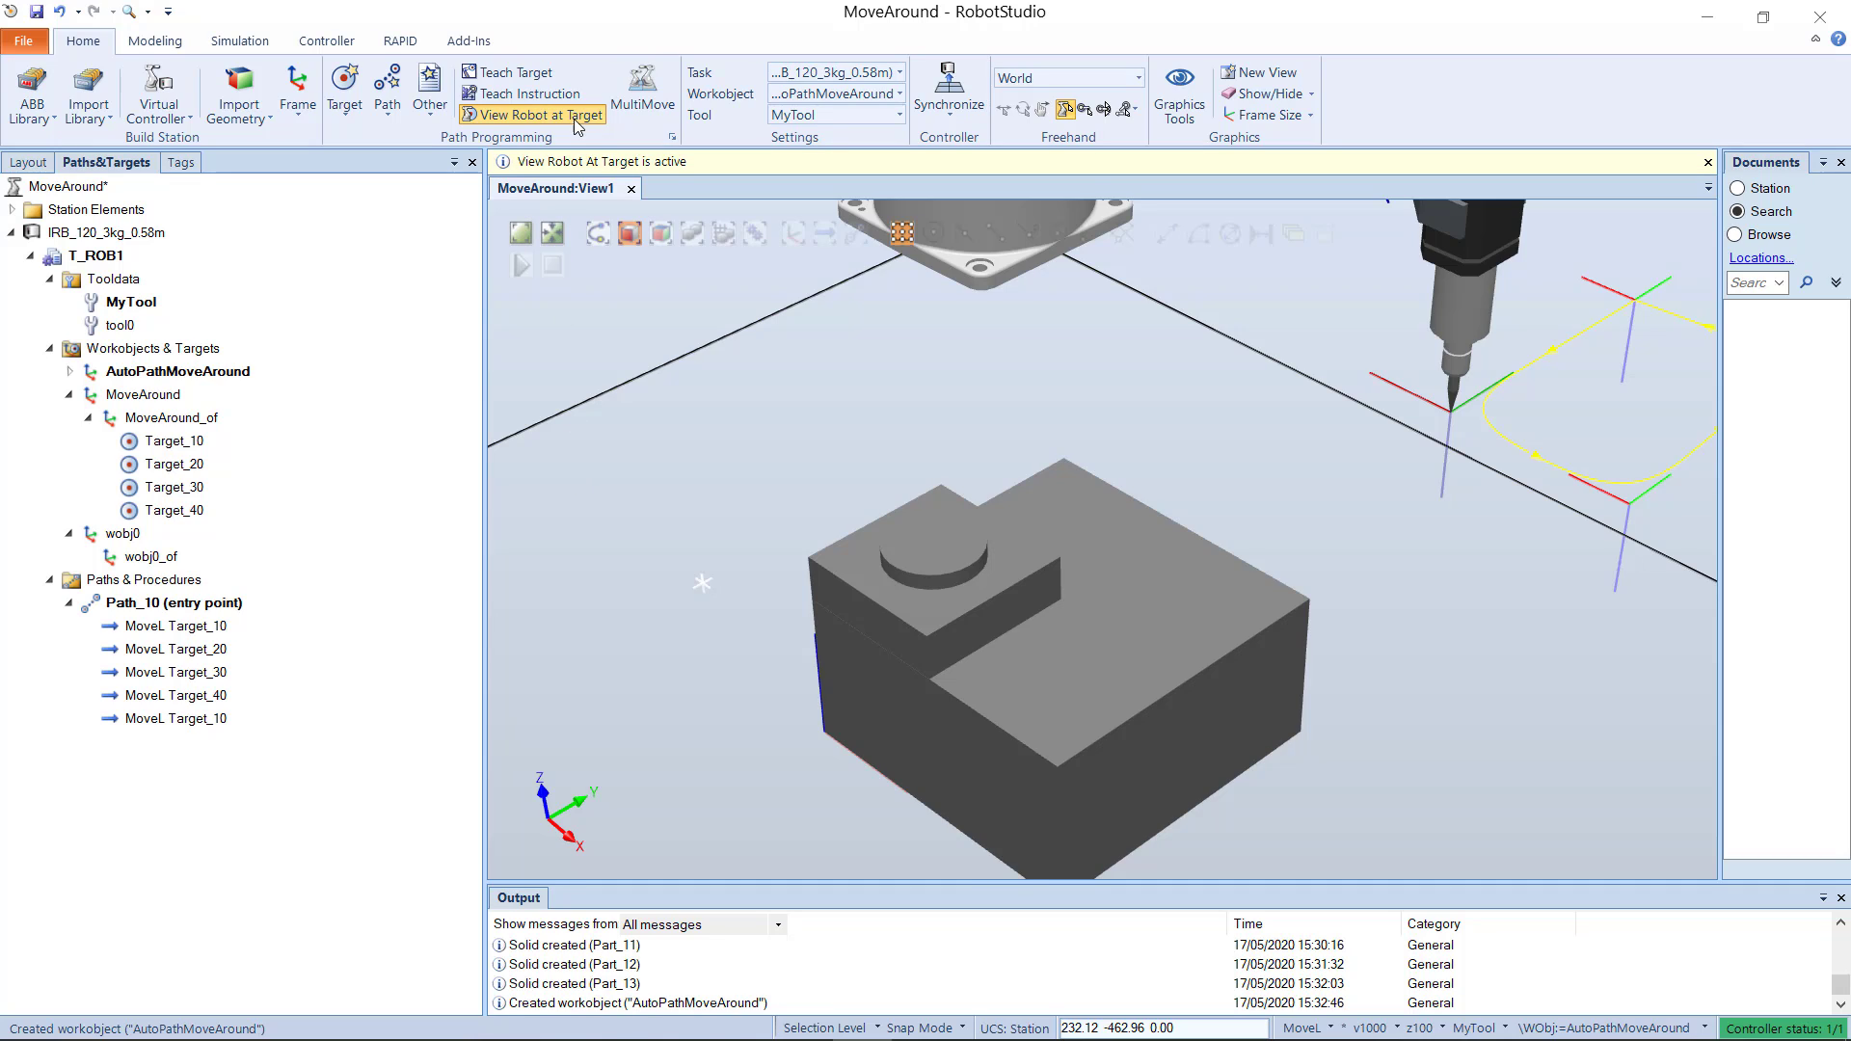
Step: Turn off View Robot at Target and start an AutoPath
{"action": "left_click", "coordinate": [545, 115]}
{"action": "left_click", "coordinate": [398, 119]}
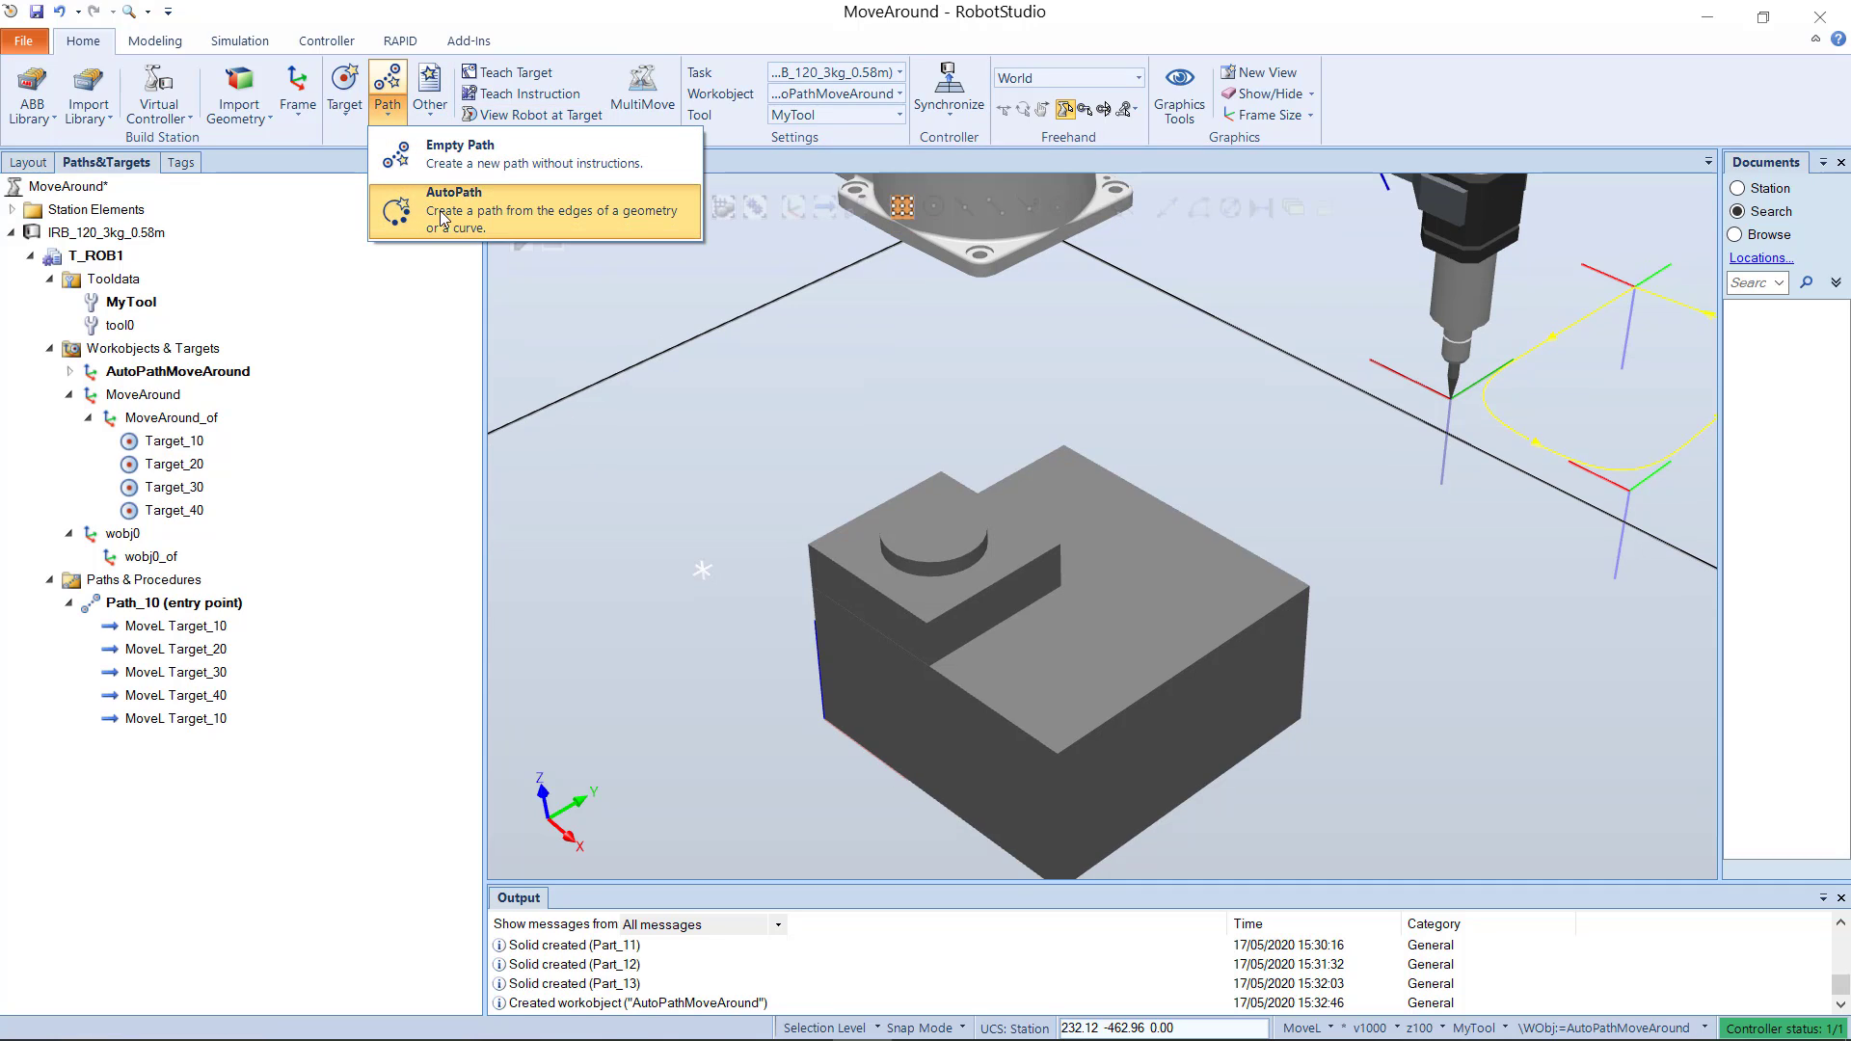
{"action": "left_click", "coordinate": [412, 157]}
{"action": "left_click", "coordinate": [192, 166]}
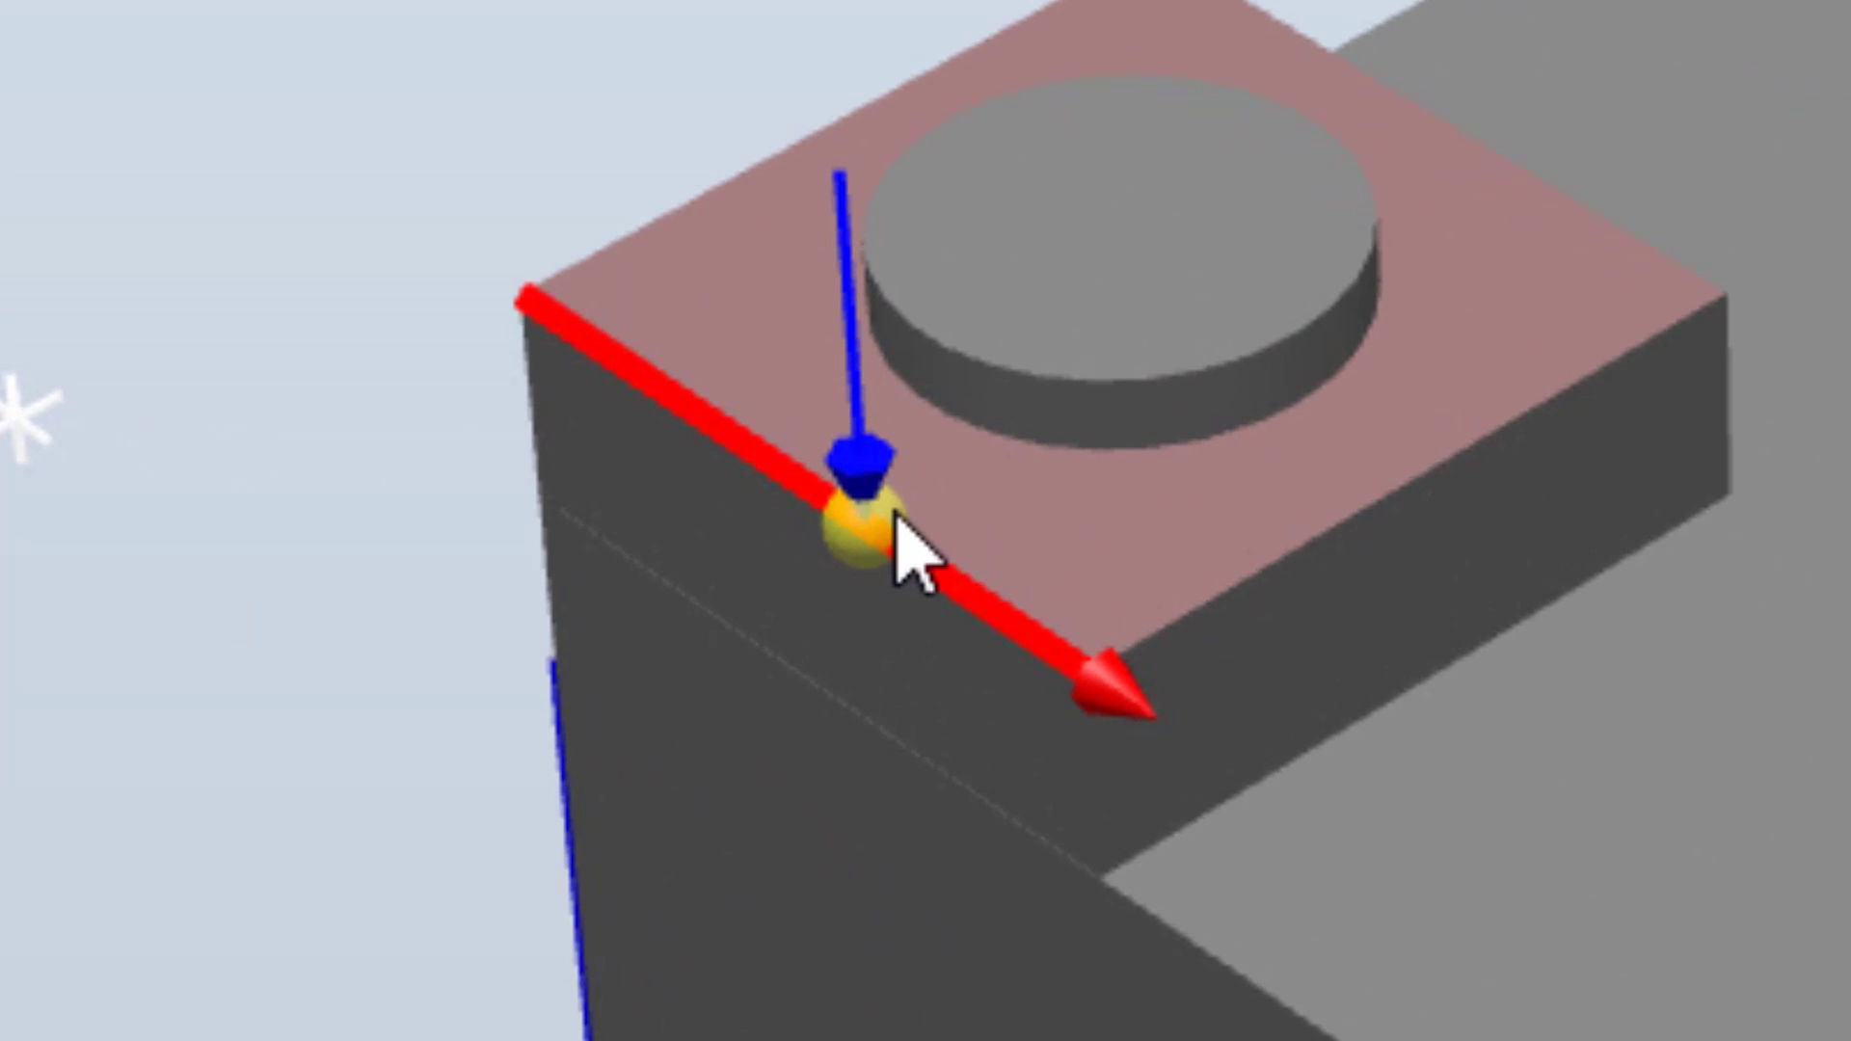
Step: Create the automatic path along the four top edges of the smaller box and close the AutoPath tool
{"action": "left_click", "coordinate": [897, 518]}
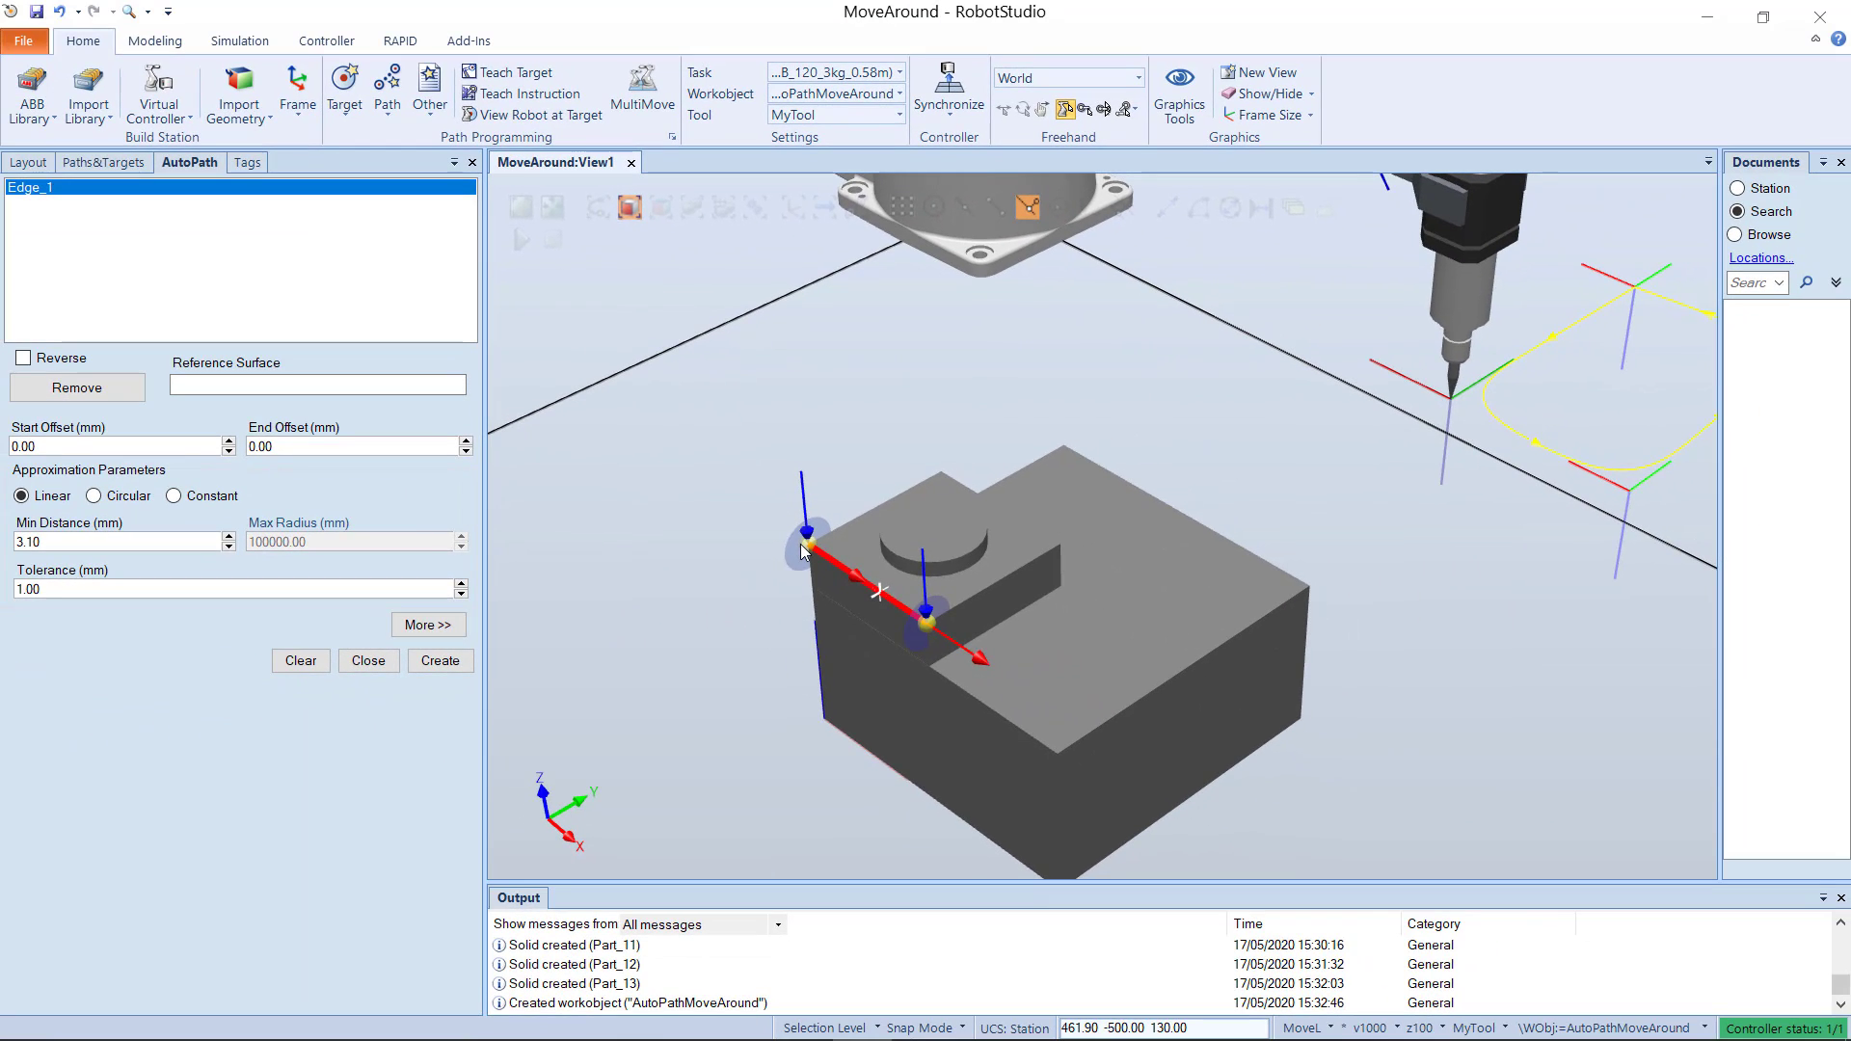
{"action": "left_click", "coordinate": [990, 588]}
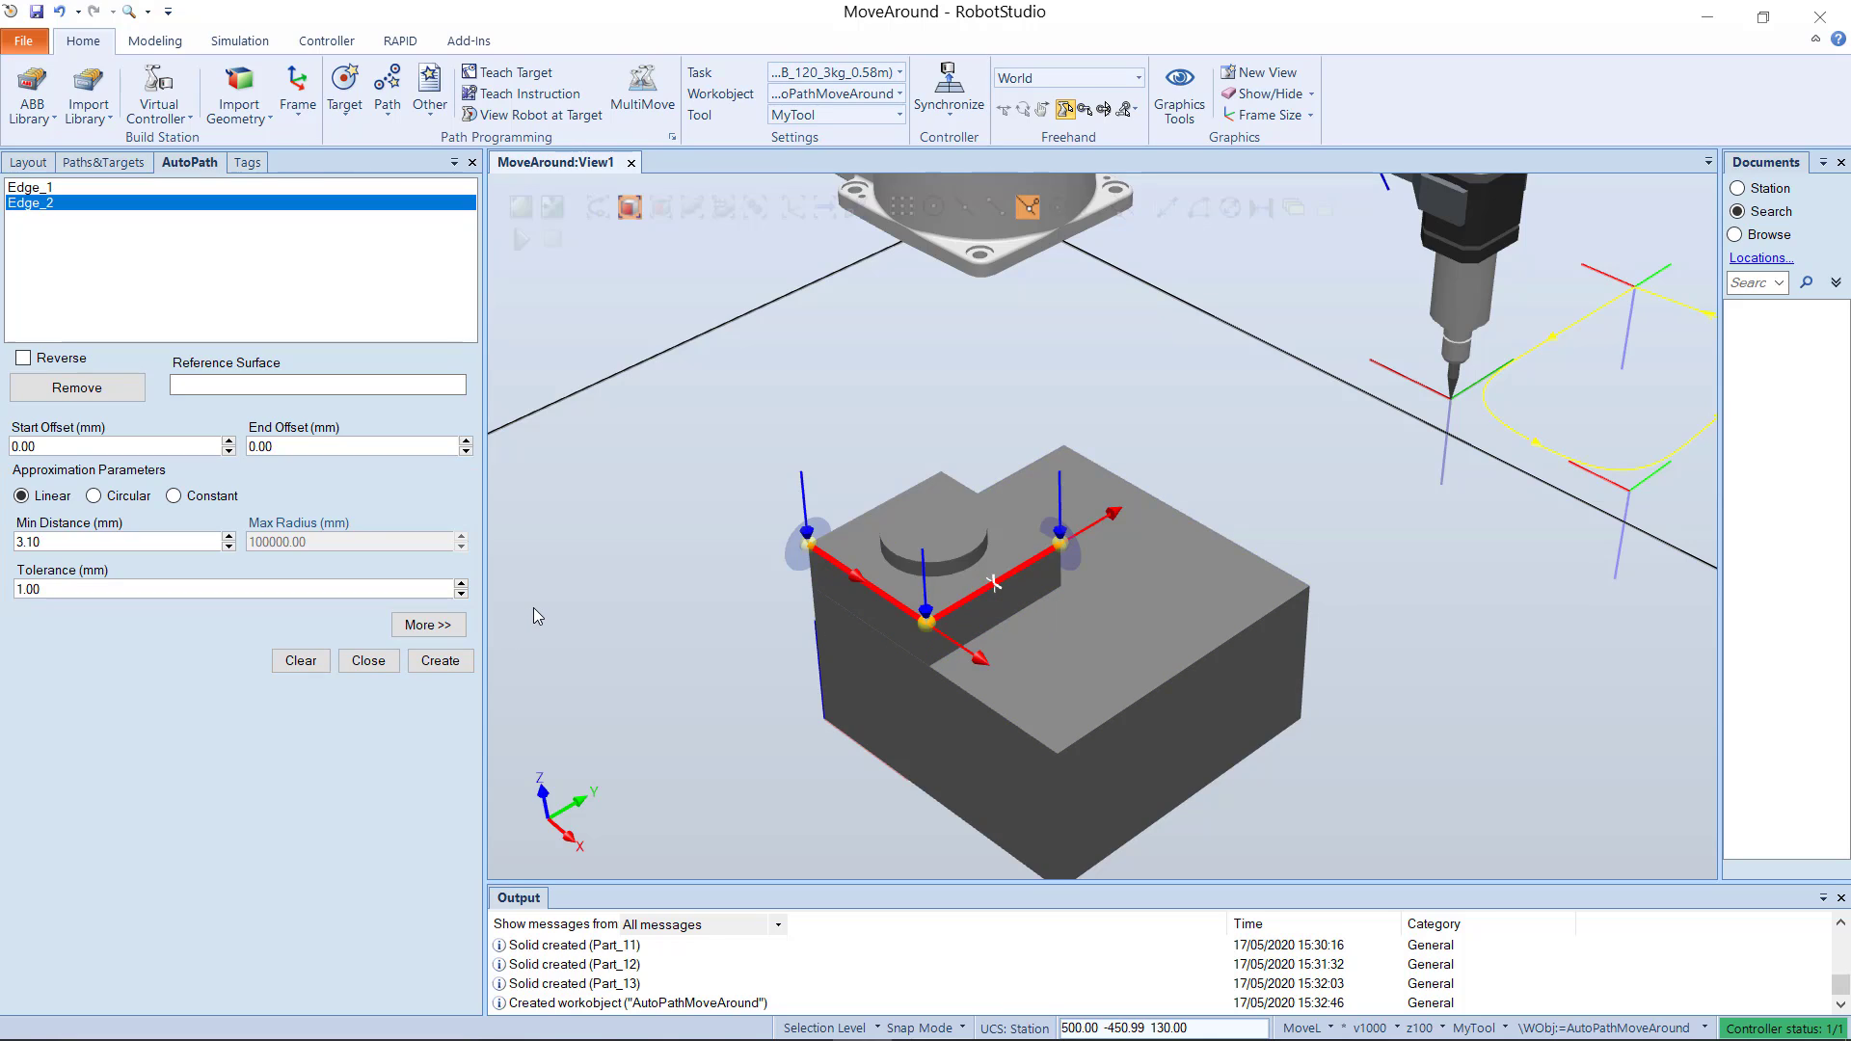
{"action": "left_click", "coordinate": [999, 505]}
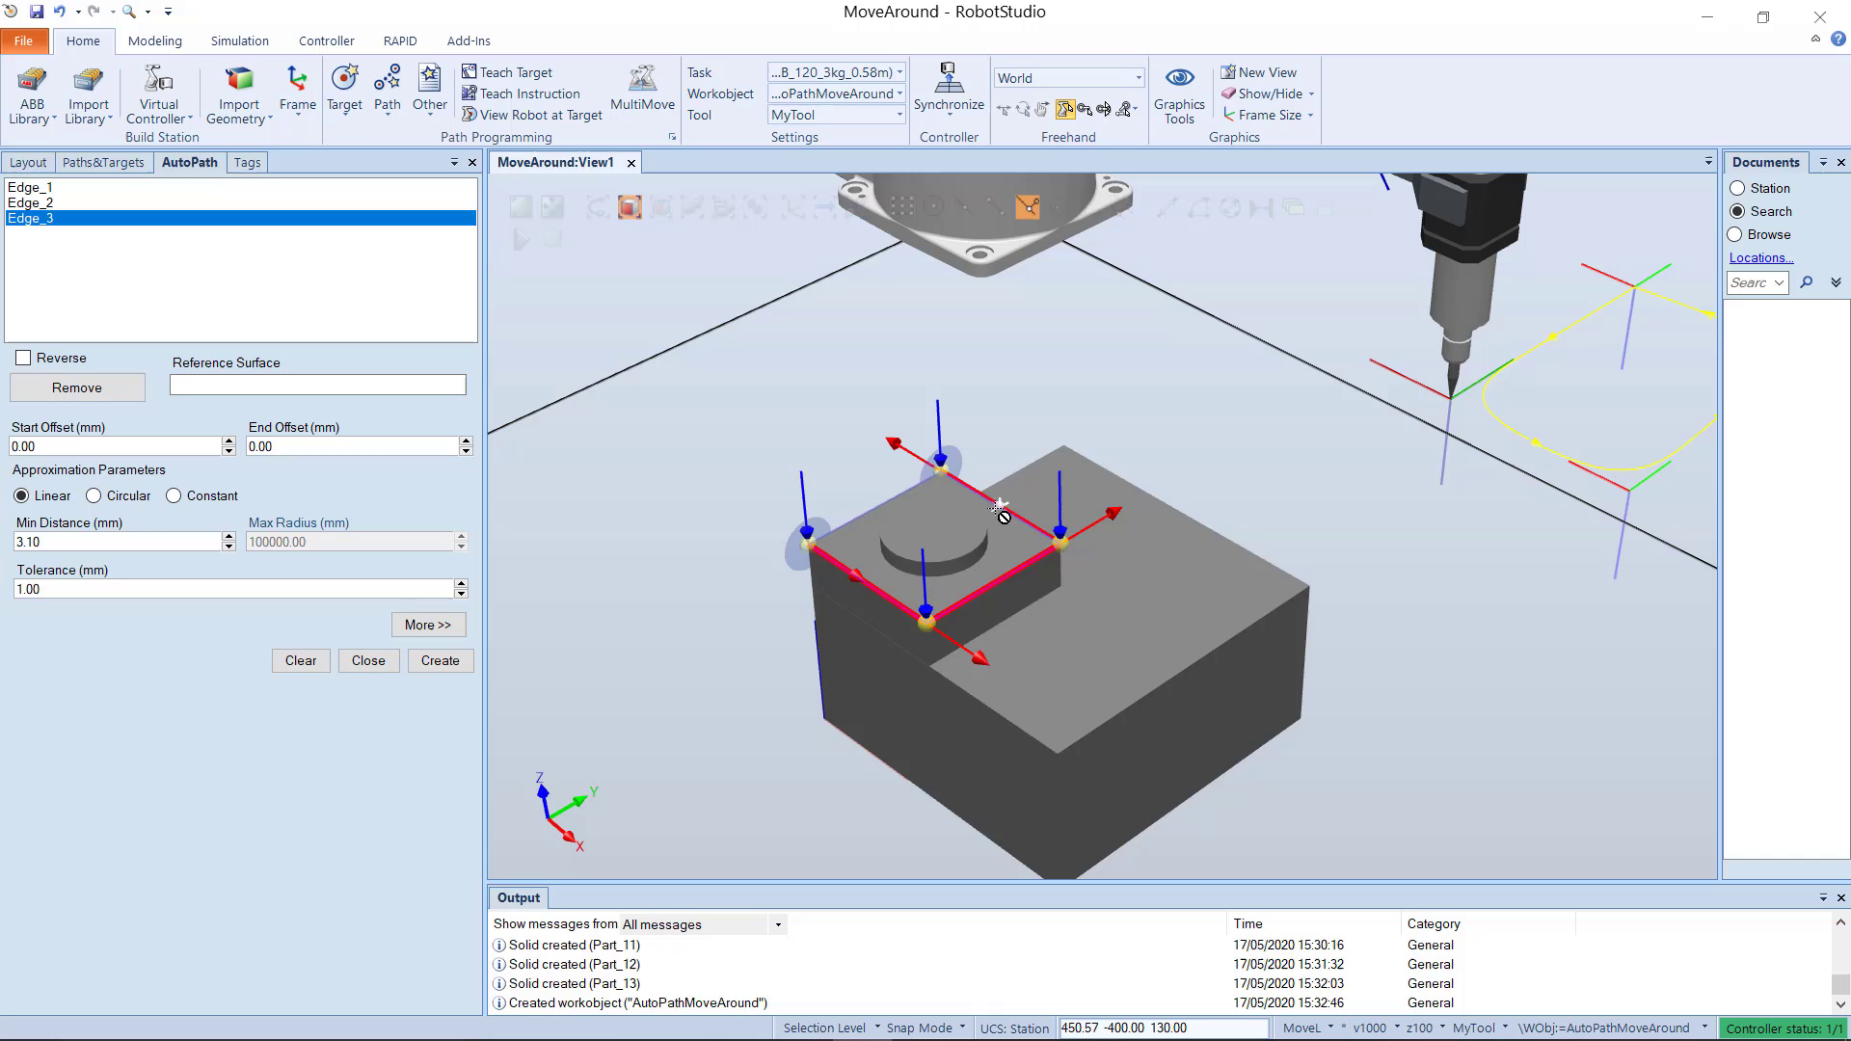
{"action": "left_click", "coordinate": [875, 507]}
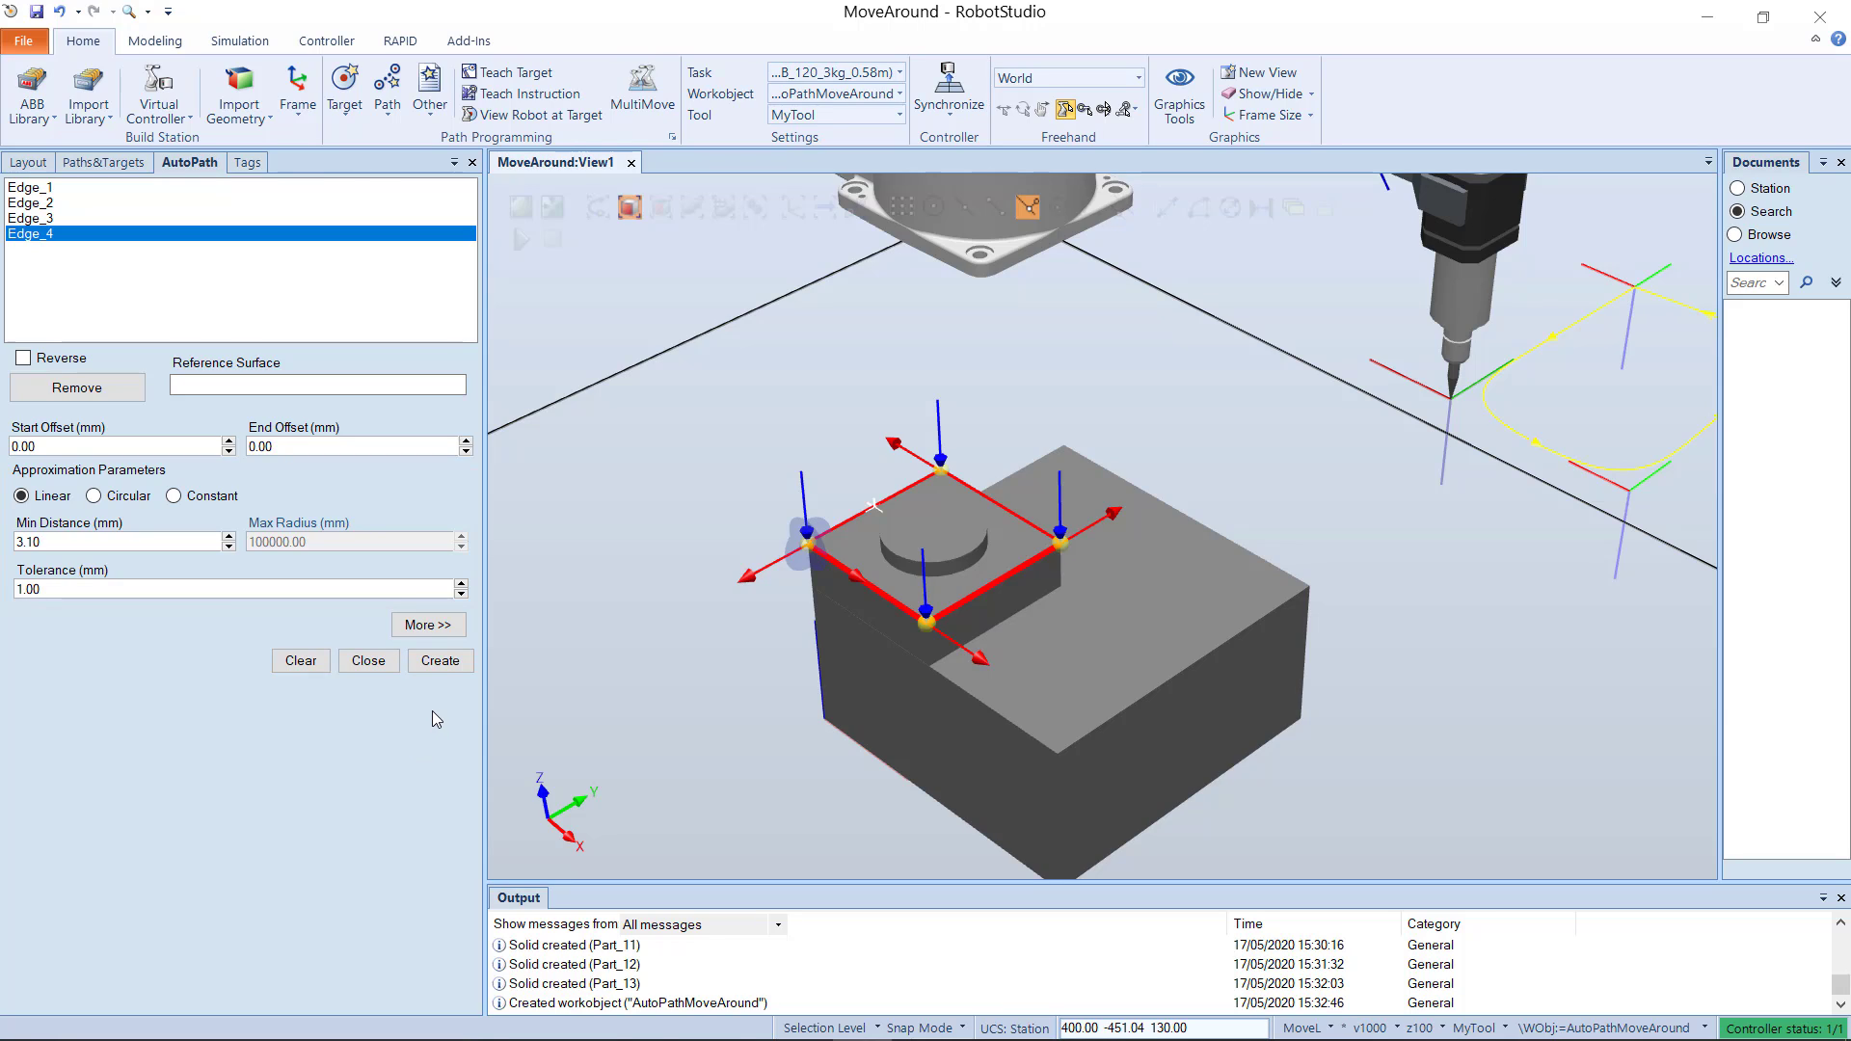
{"action": "left_click", "coordinate": [441, 663]}
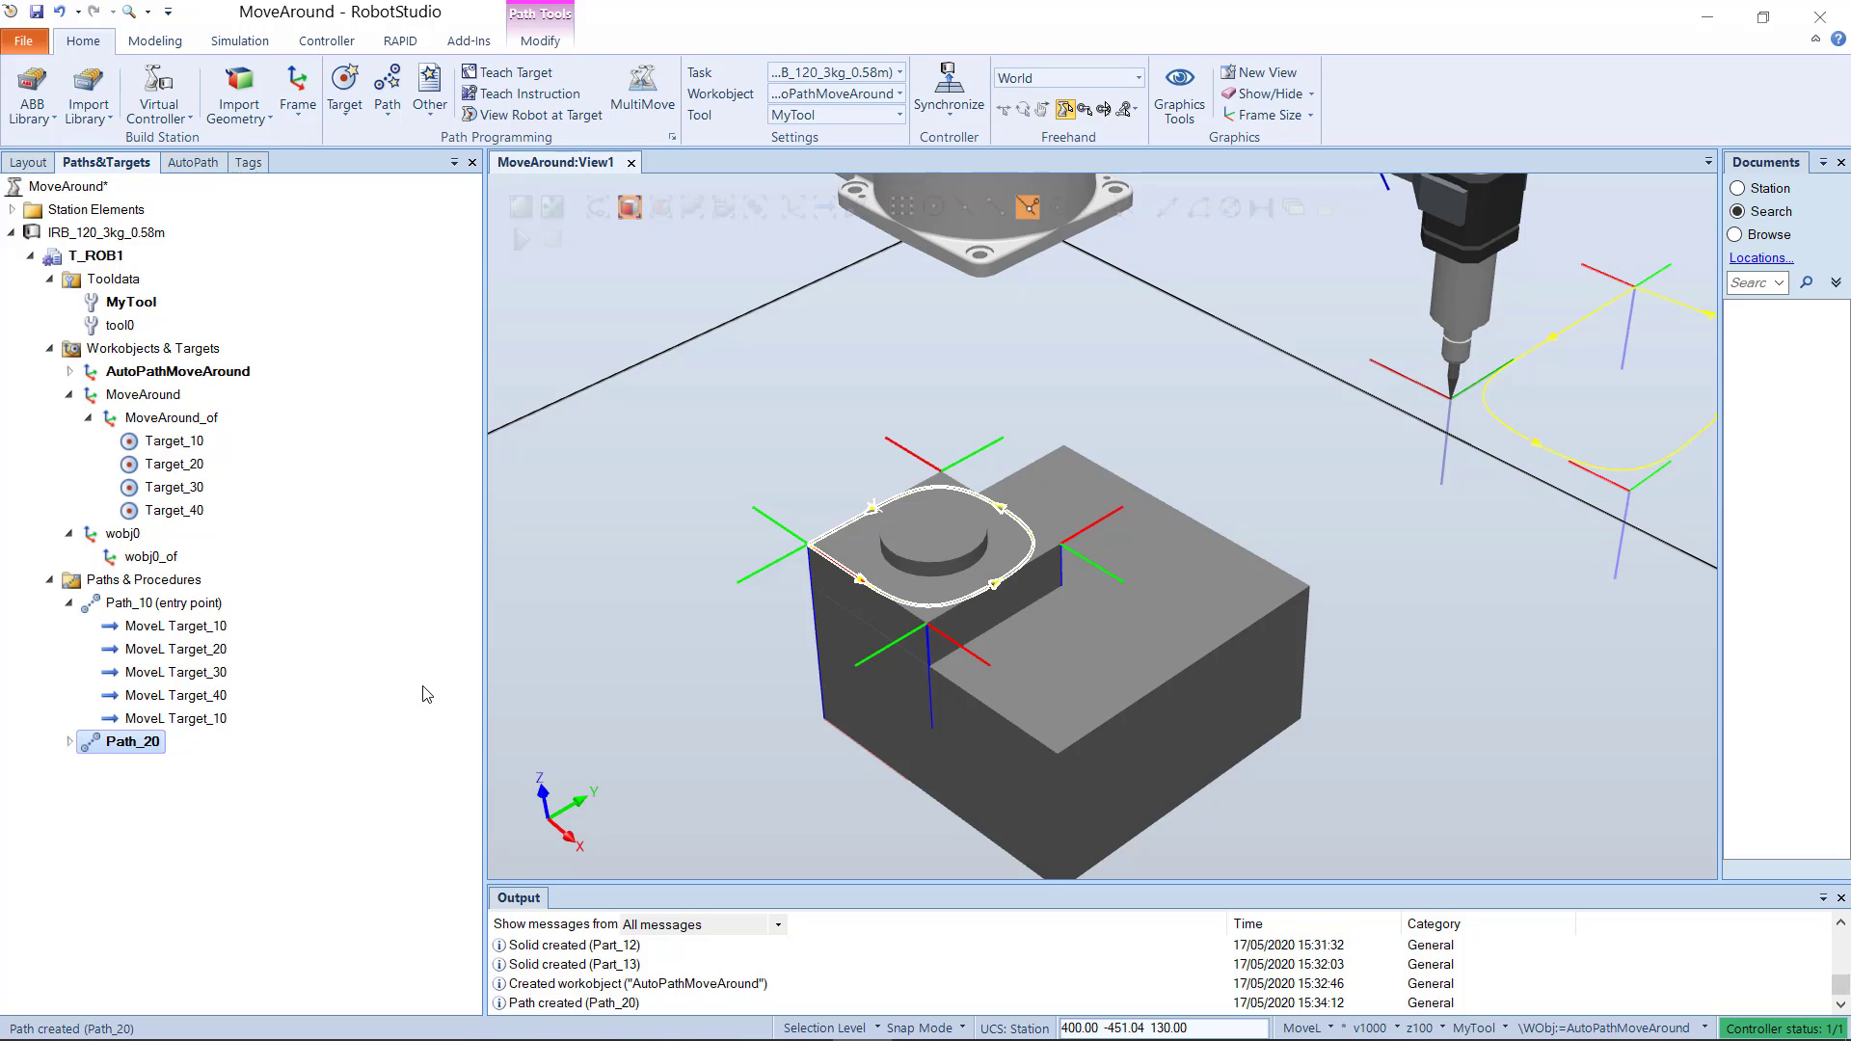
{"action": "scroll", "coordinate": [985, 570], "scroll_direction": "up", "scroll_amount": 3}
{"action": "left_click", "coordinate": [183, 164]}
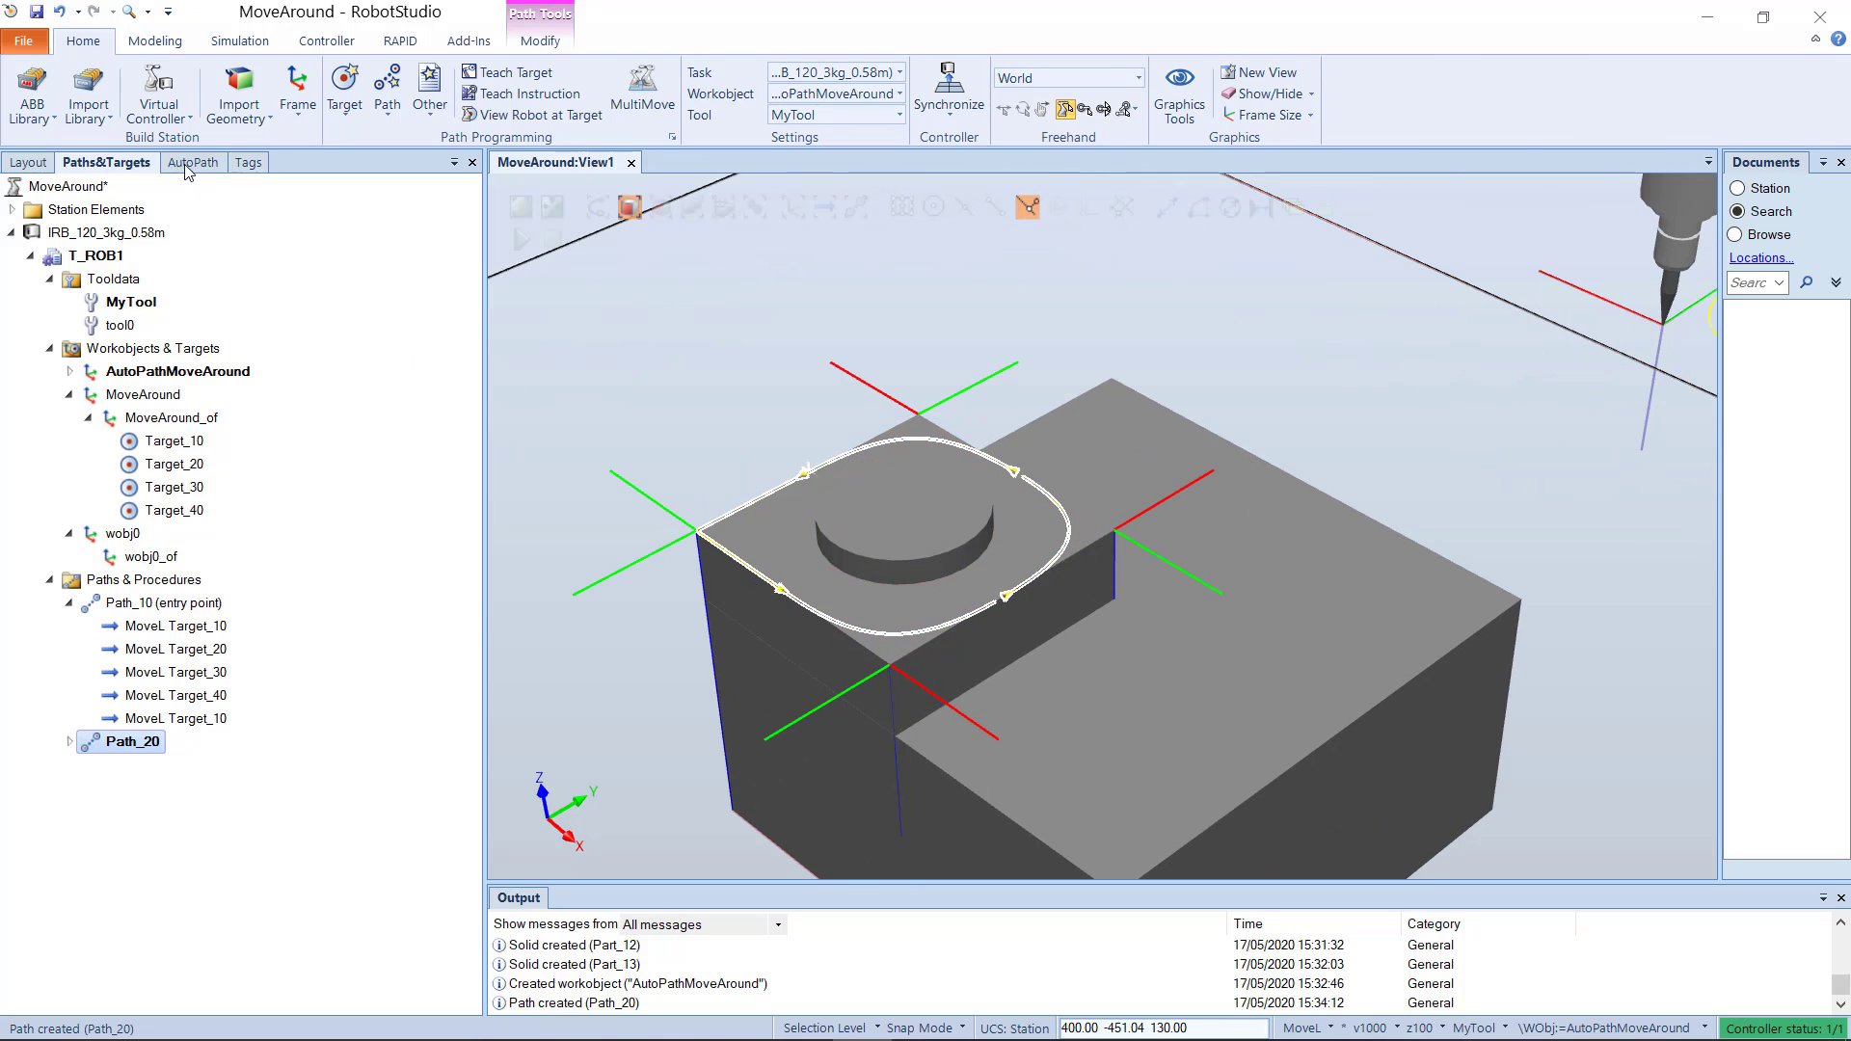
{"action": "left_click", "coordinate": [353, 663]}
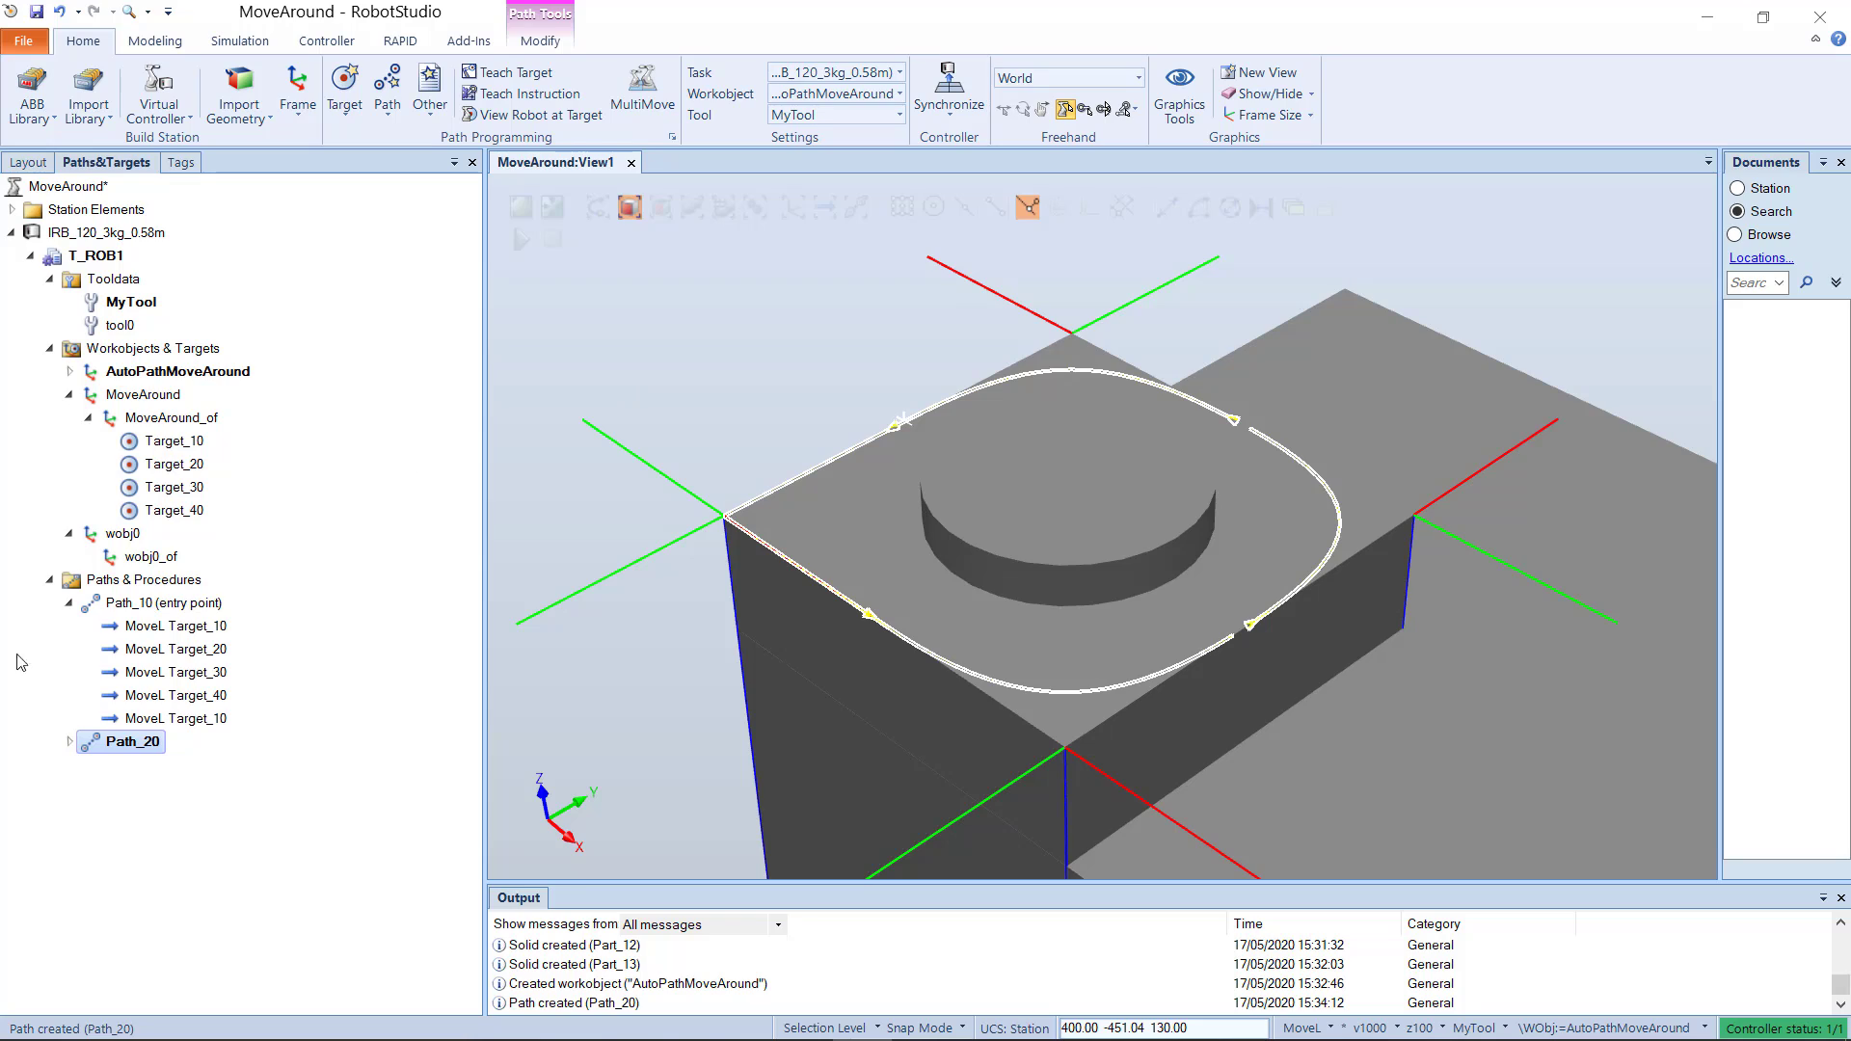
Step: Expand Path_20 and set the zone of its MoveL Target_60 instruction to fine
{"action": "left_click", "coordinate": [69, 742]}
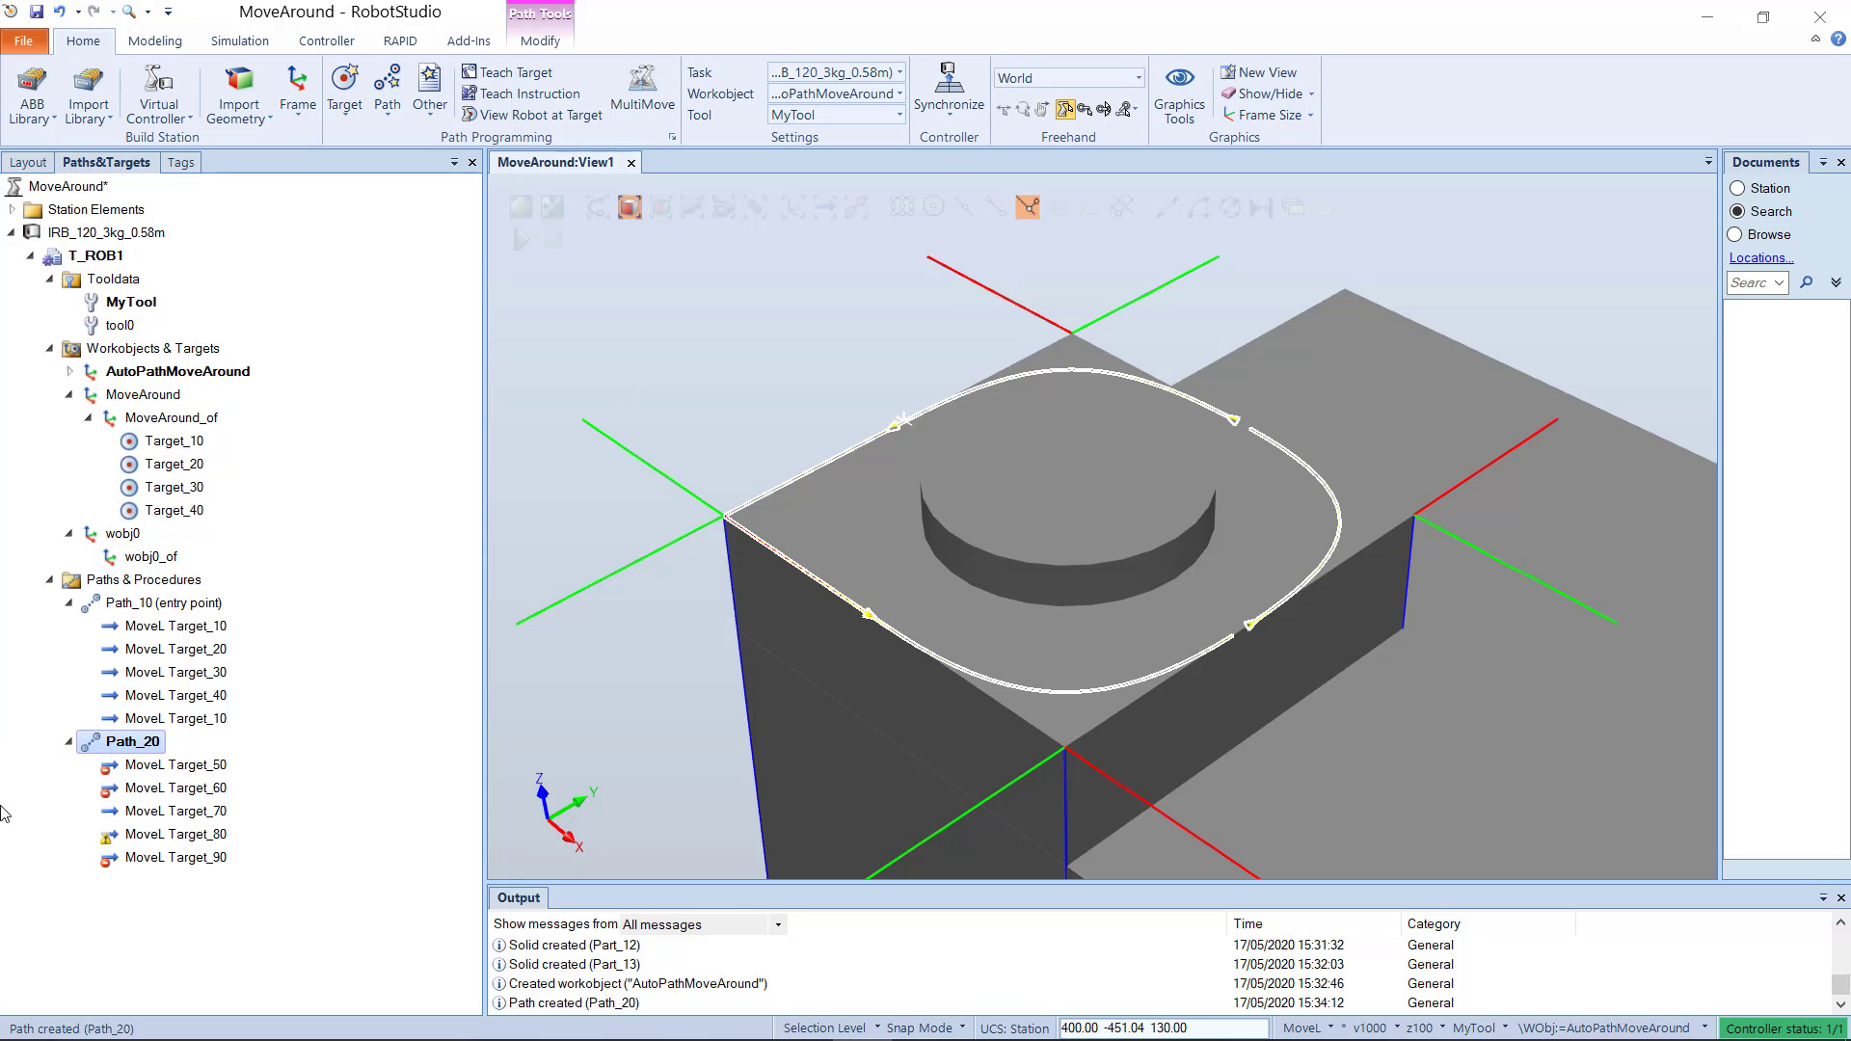
{"action": "left_click", "coordinate": [120, 793]}
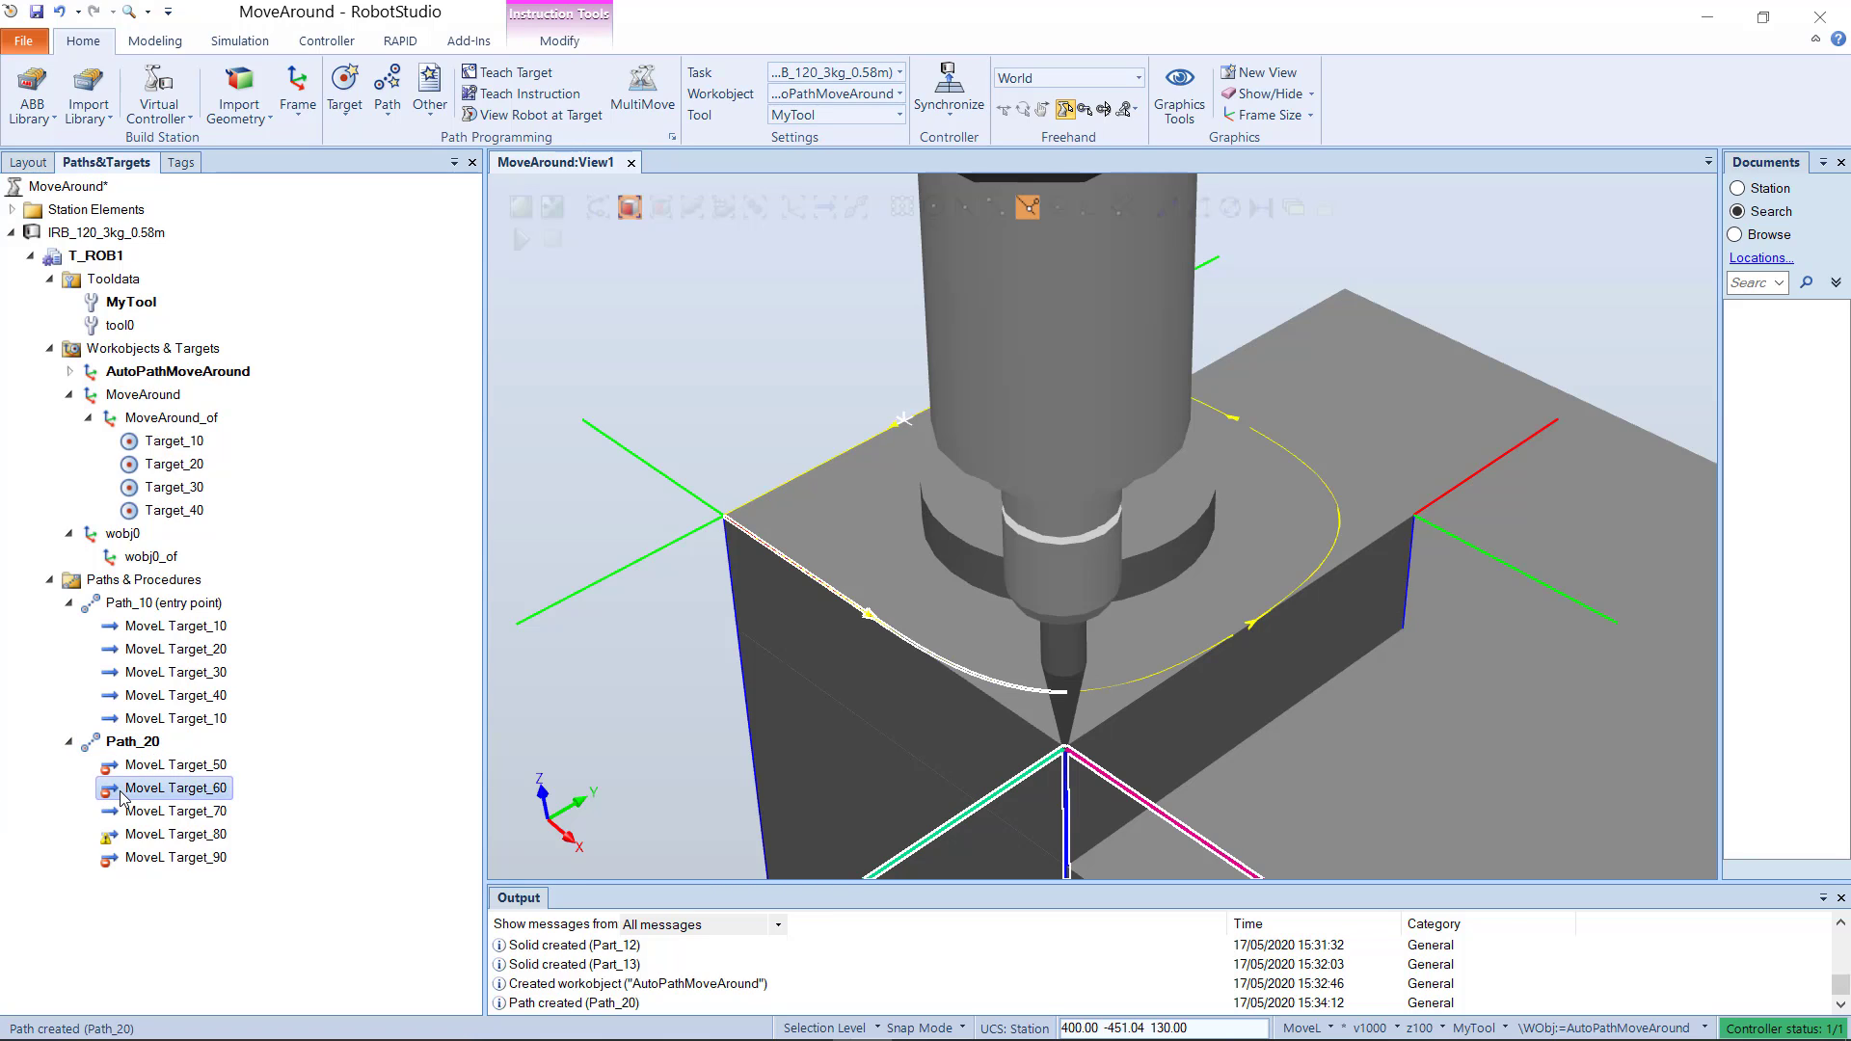
{"action": "right_click", "coordinate": [131, 793]}
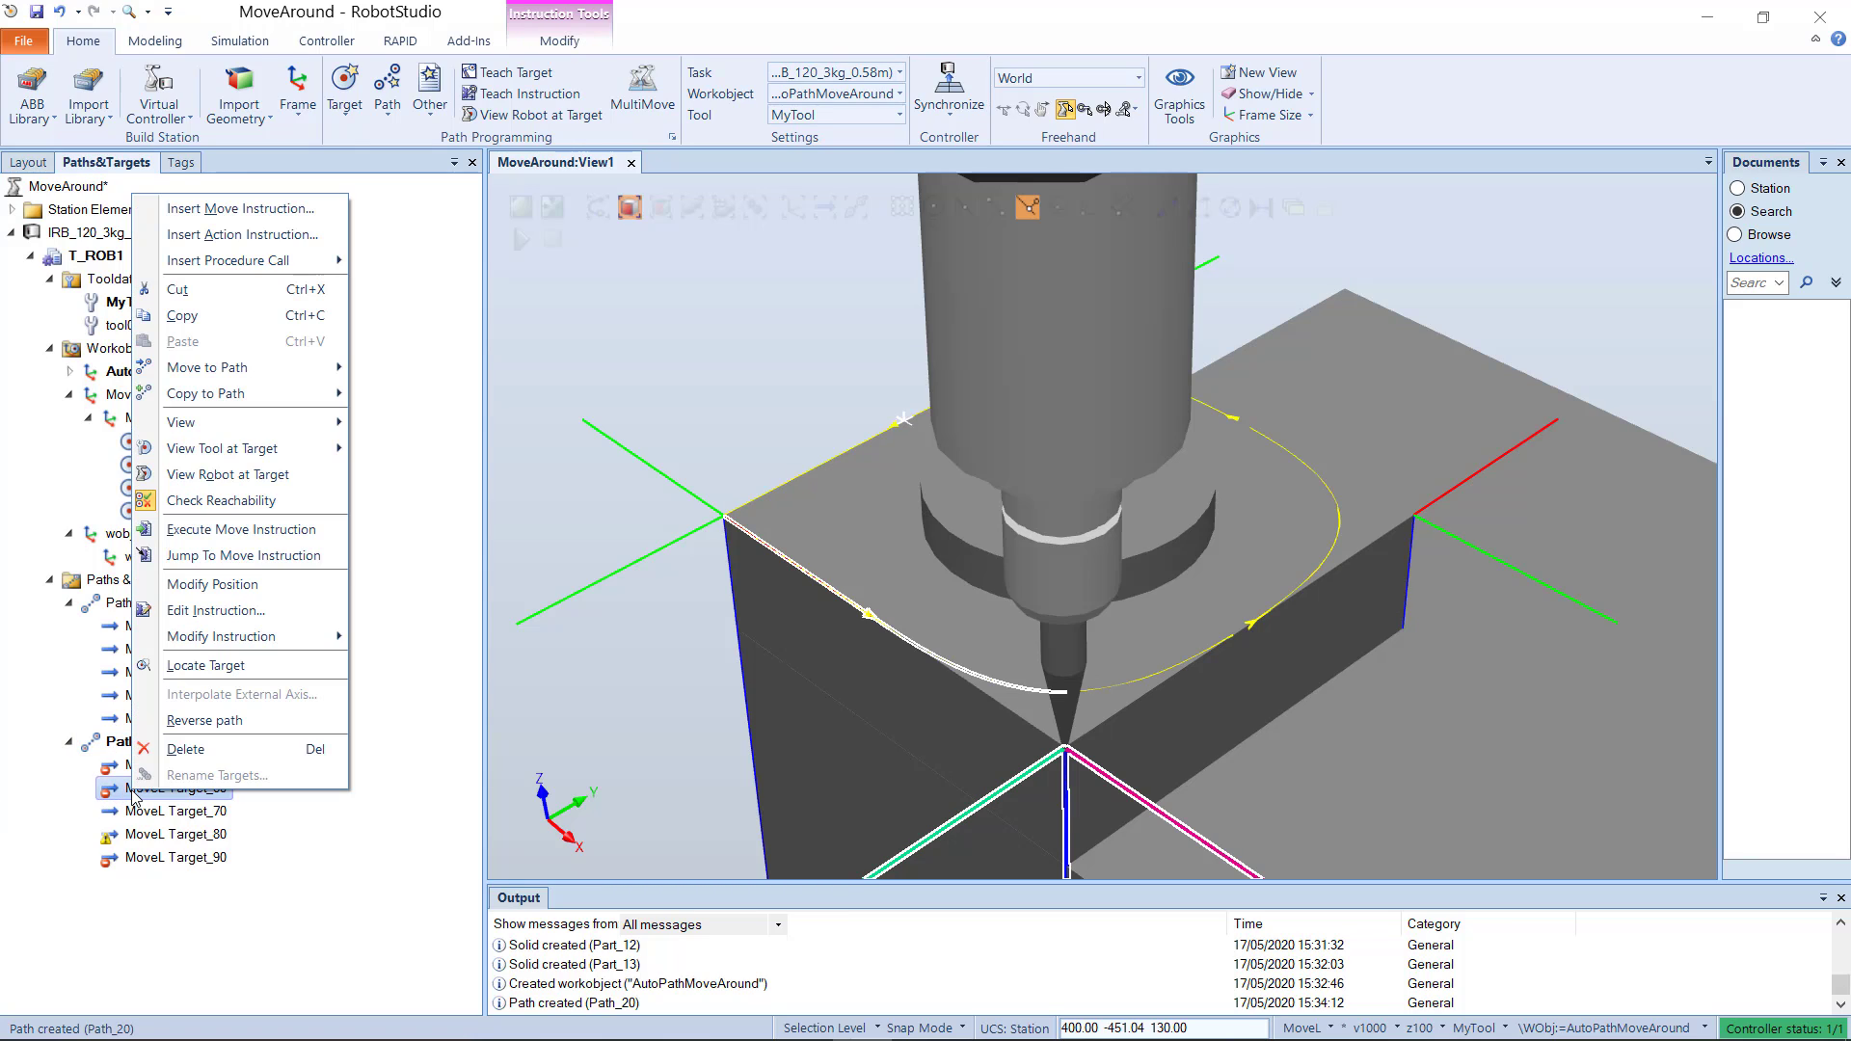
{"action": "mouse_move", "coordinate": [299, 636]}
{"action": "mouse_move", "coordinate": [427, 672]}
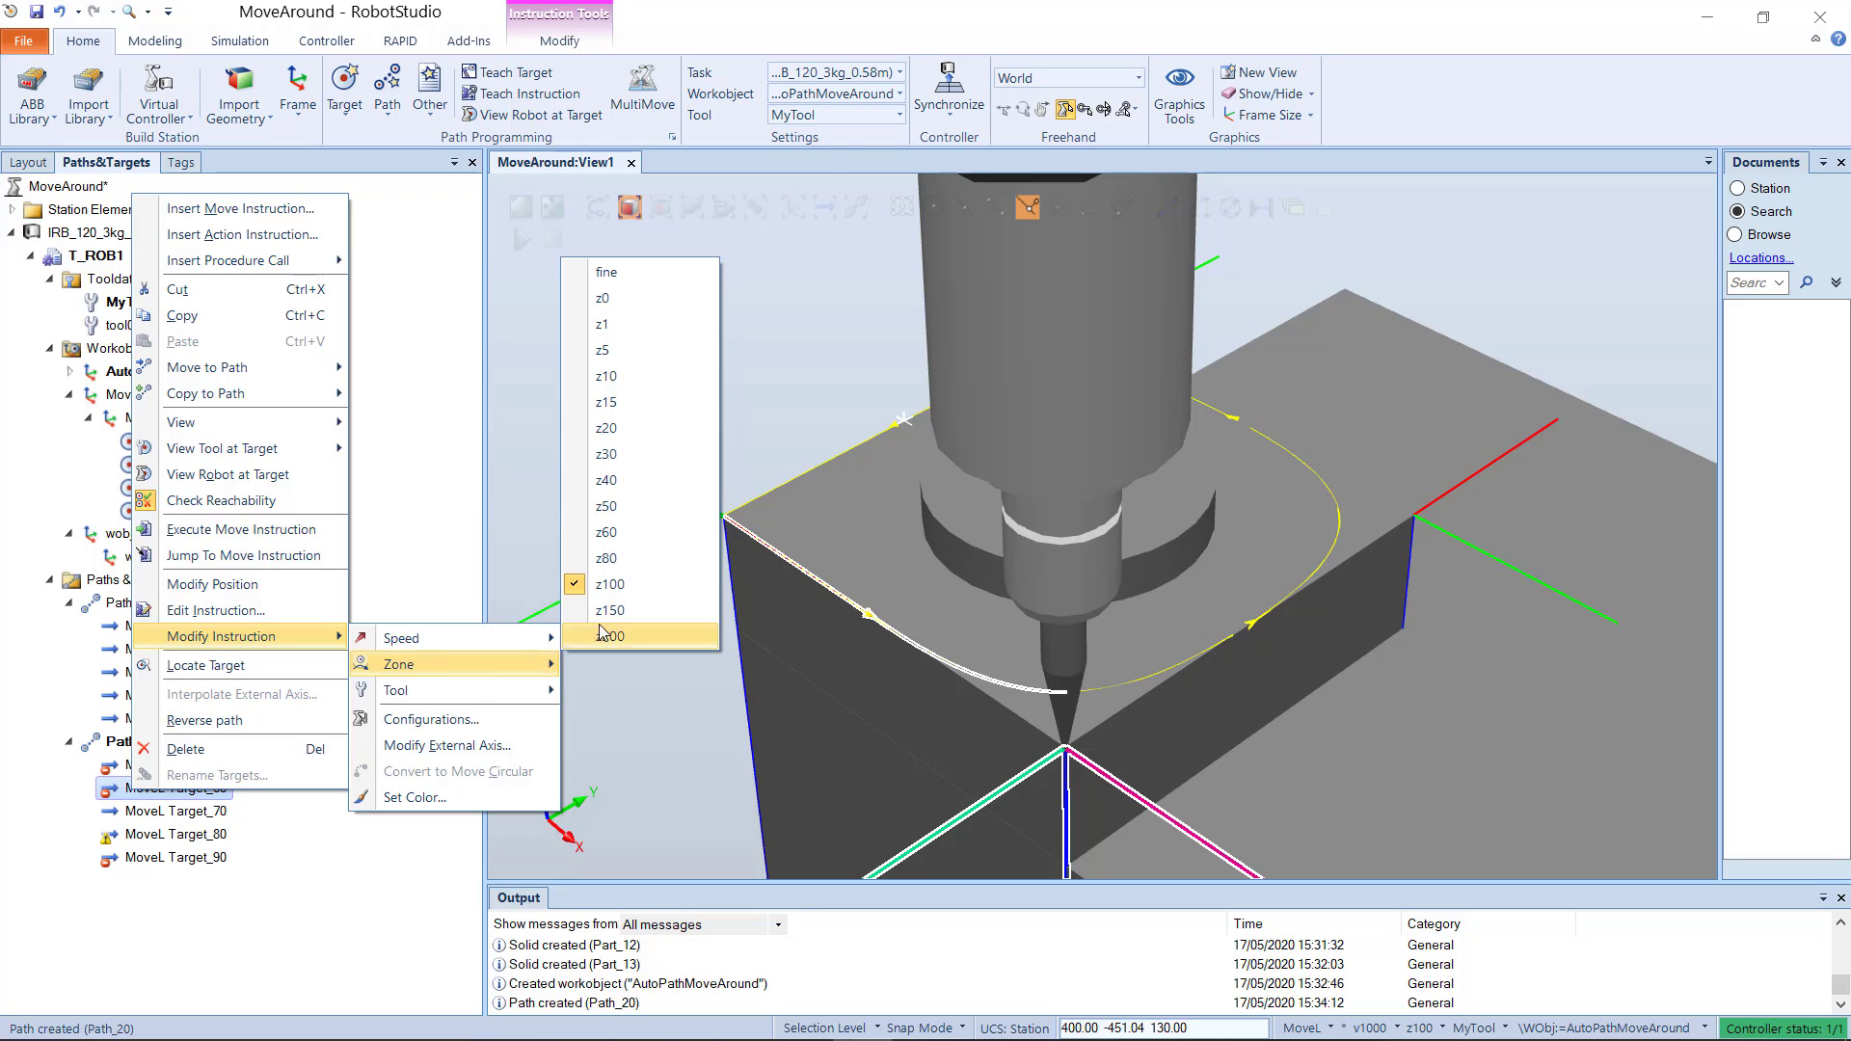
{"action": "left_click", "coordinate": [638, 271]}
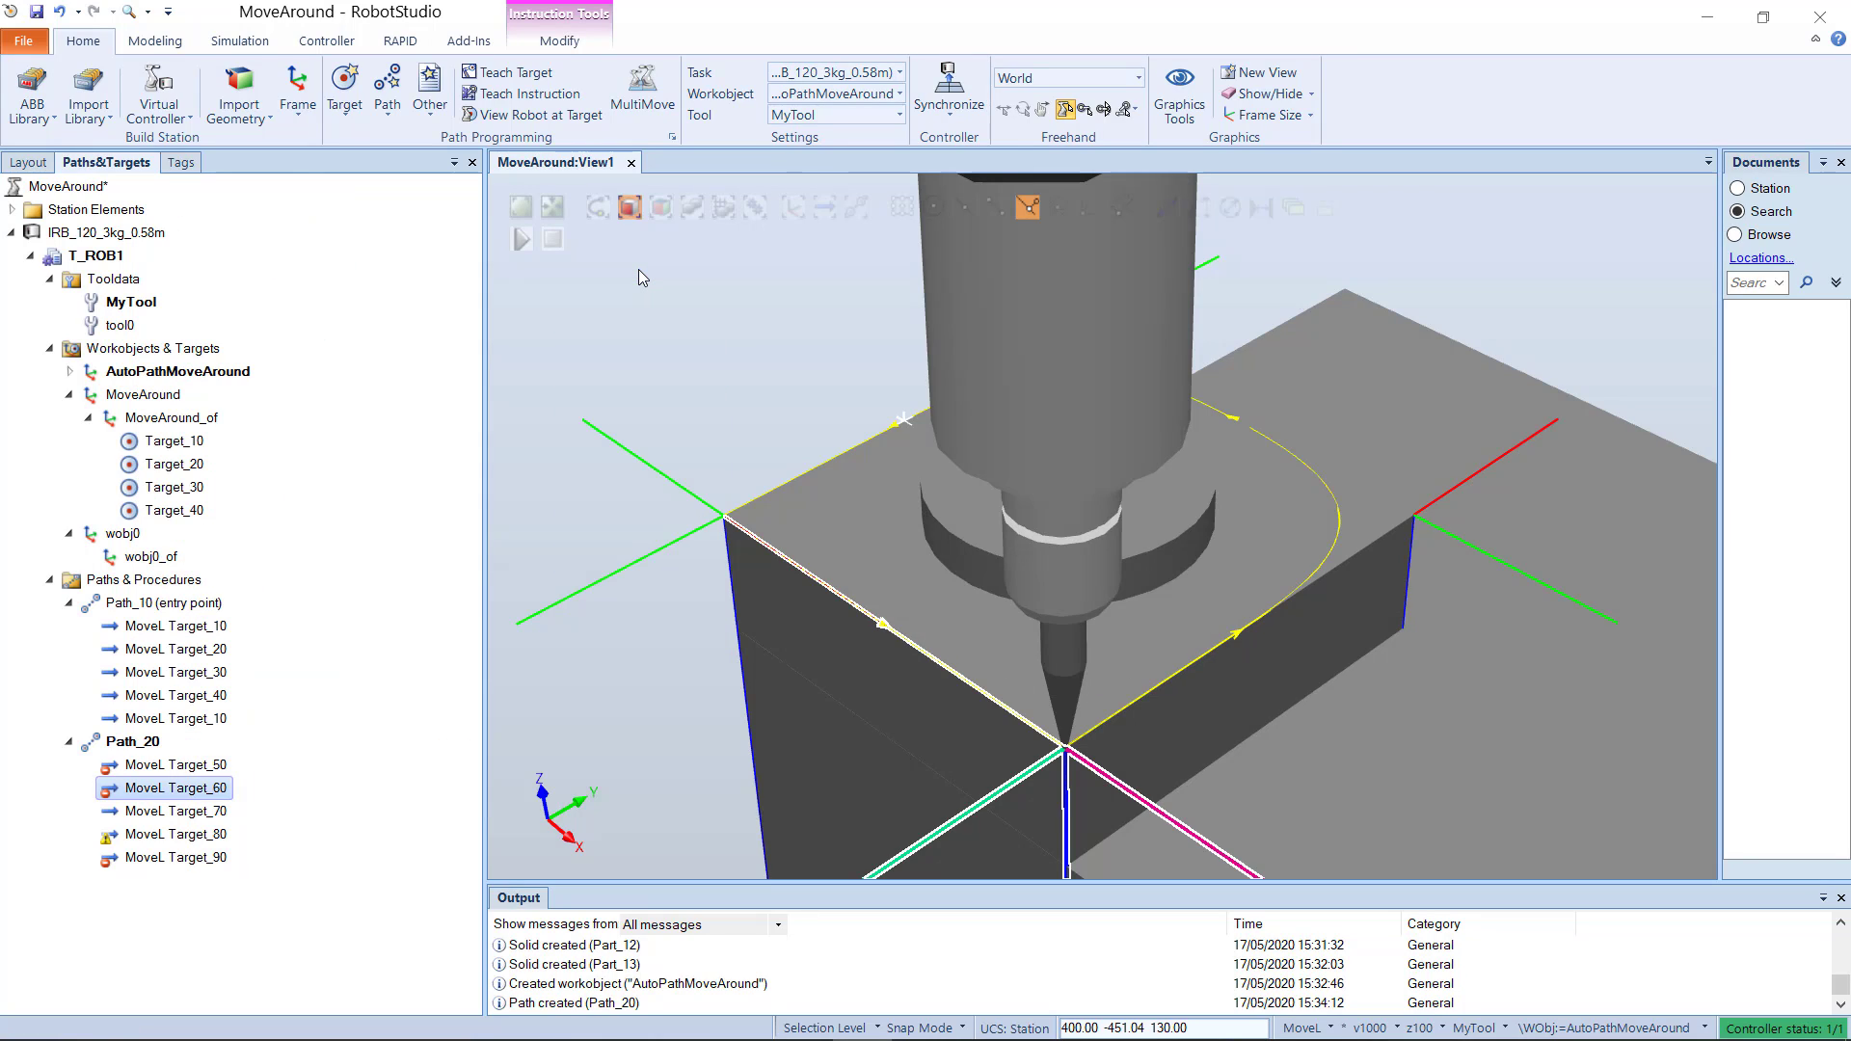
Step: Set the zone of the MoveL Target_70 and MoveL Target_80 instructions in Path_20 to fine
{"action": "left_click", "coordinate": [230, 813]}
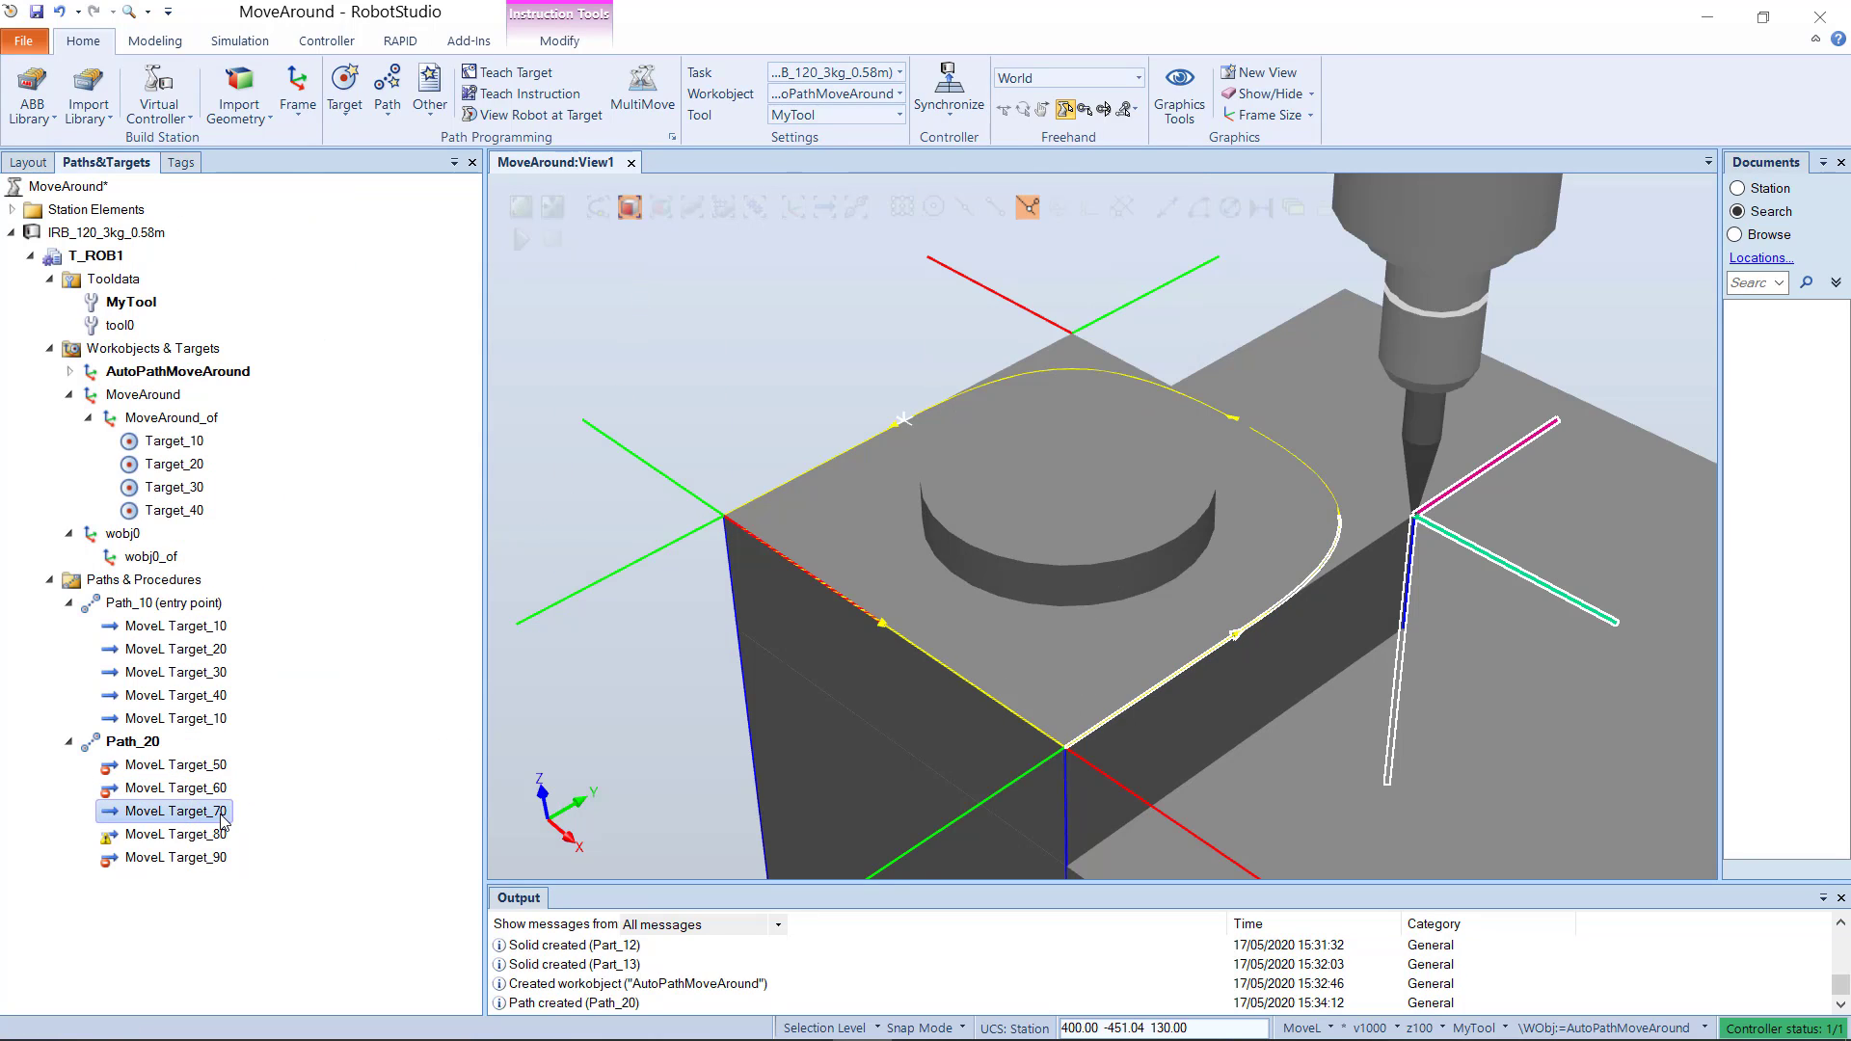
{"action": "right_click", "coordinate": [214, 815]}
{"action": "mouse_move", "coordinate": [361, 661]}
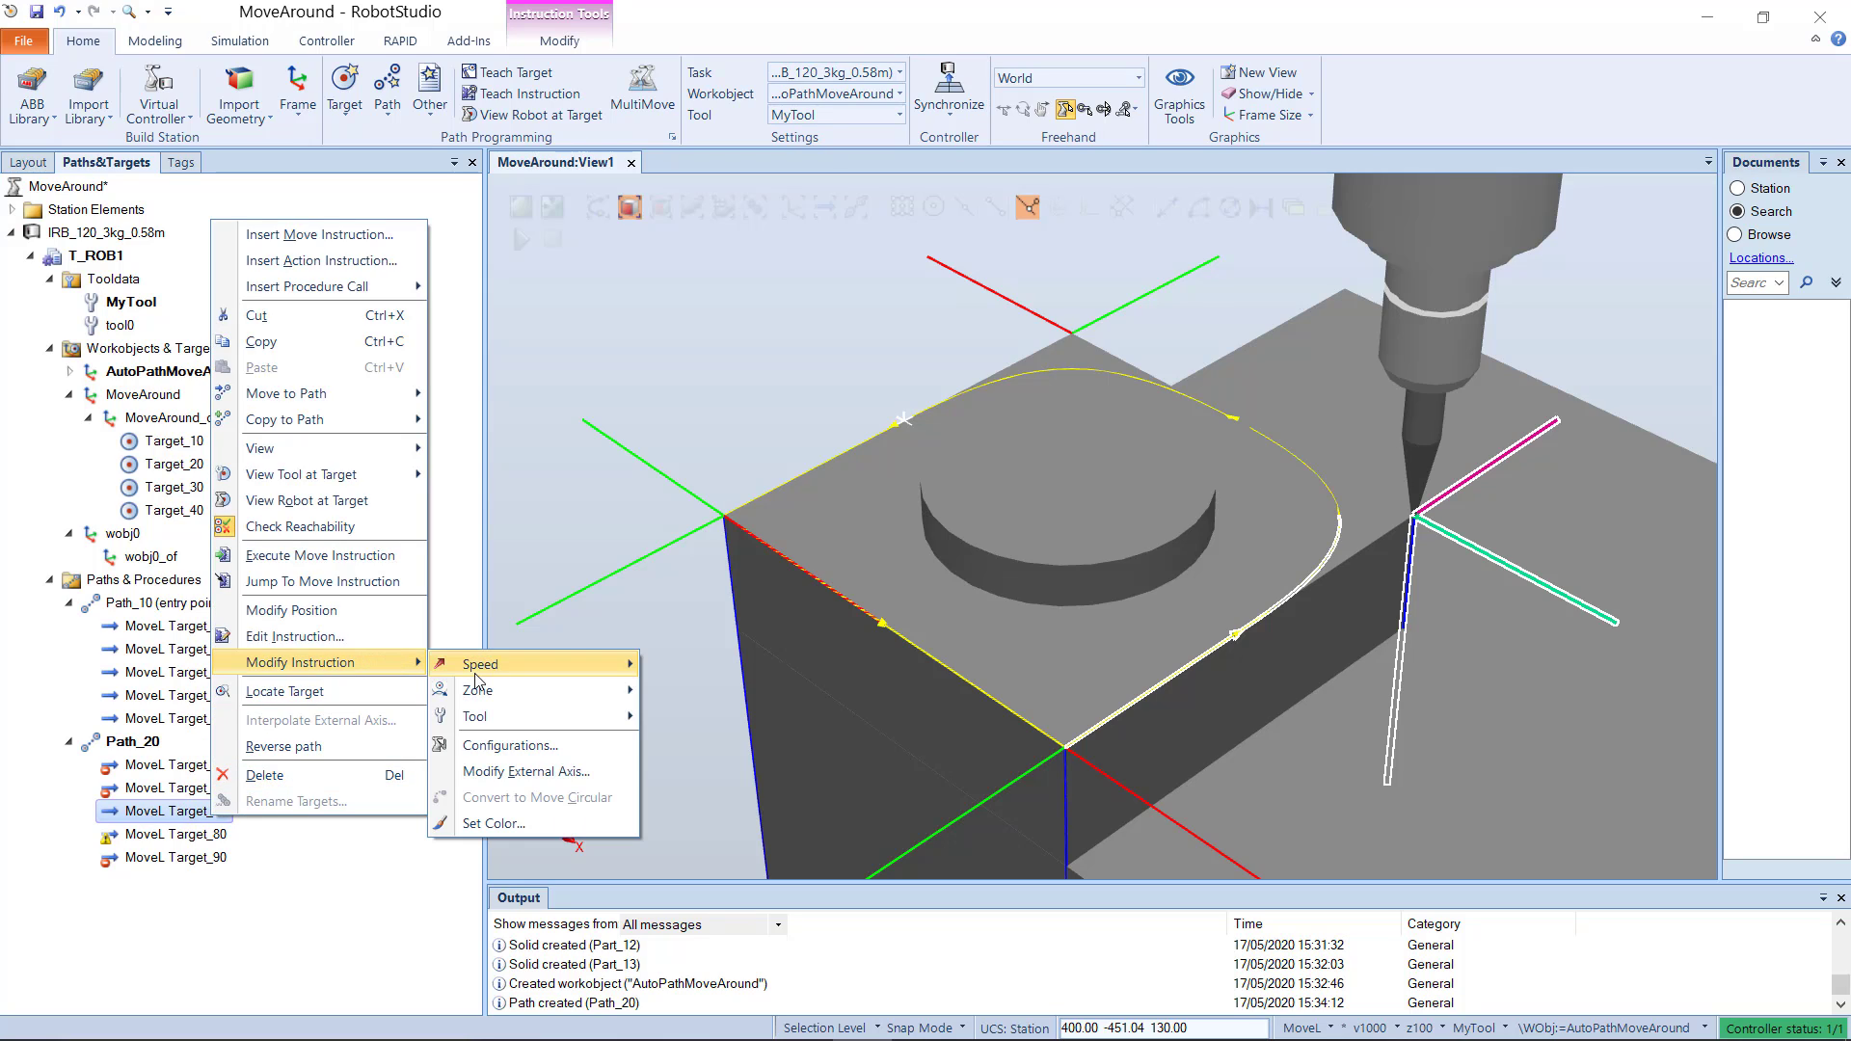
{"action": "mouse_move", "coordinate": [540, 690]}
{"action": "left_click", "coordinate": [686, 298]}
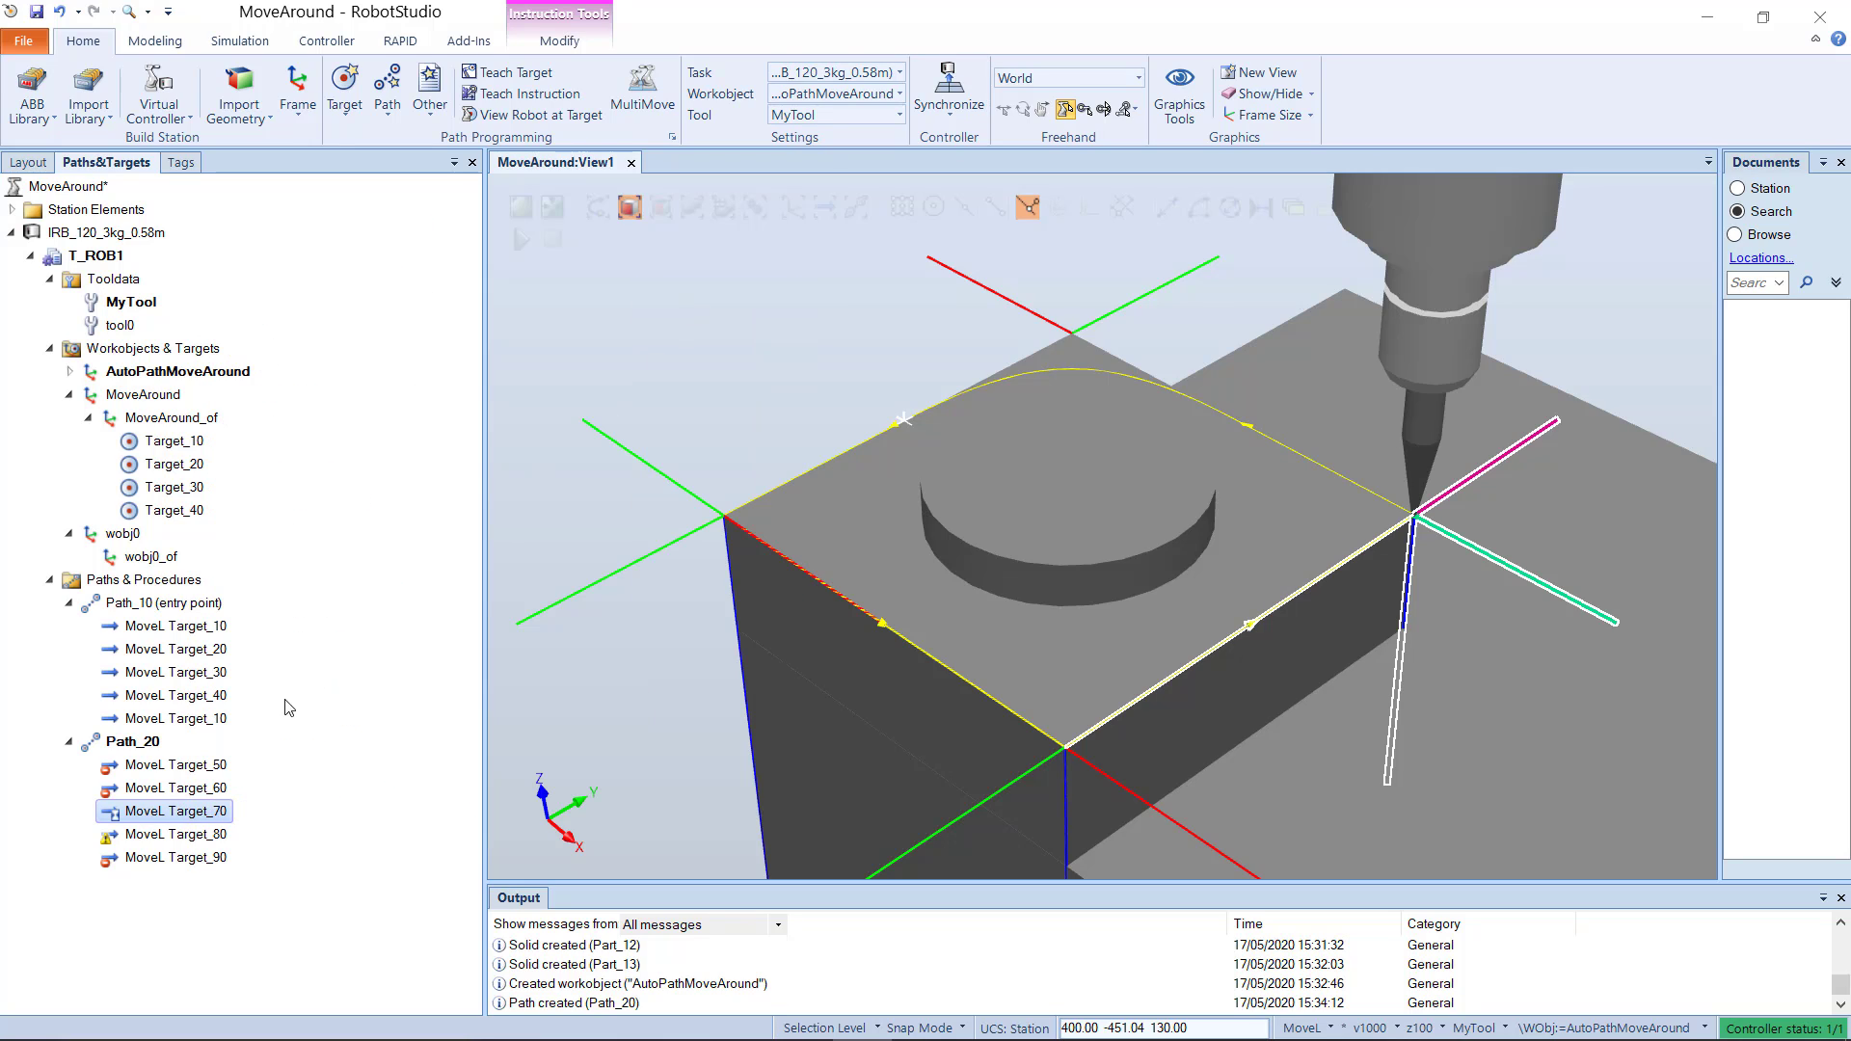
{"action": "left_click", "coordinate": [193, 833]}
{"action": "right_click", "coordinate": [193, 833]}
{"action": "mouse_move", "coordinate": [349, 669]}
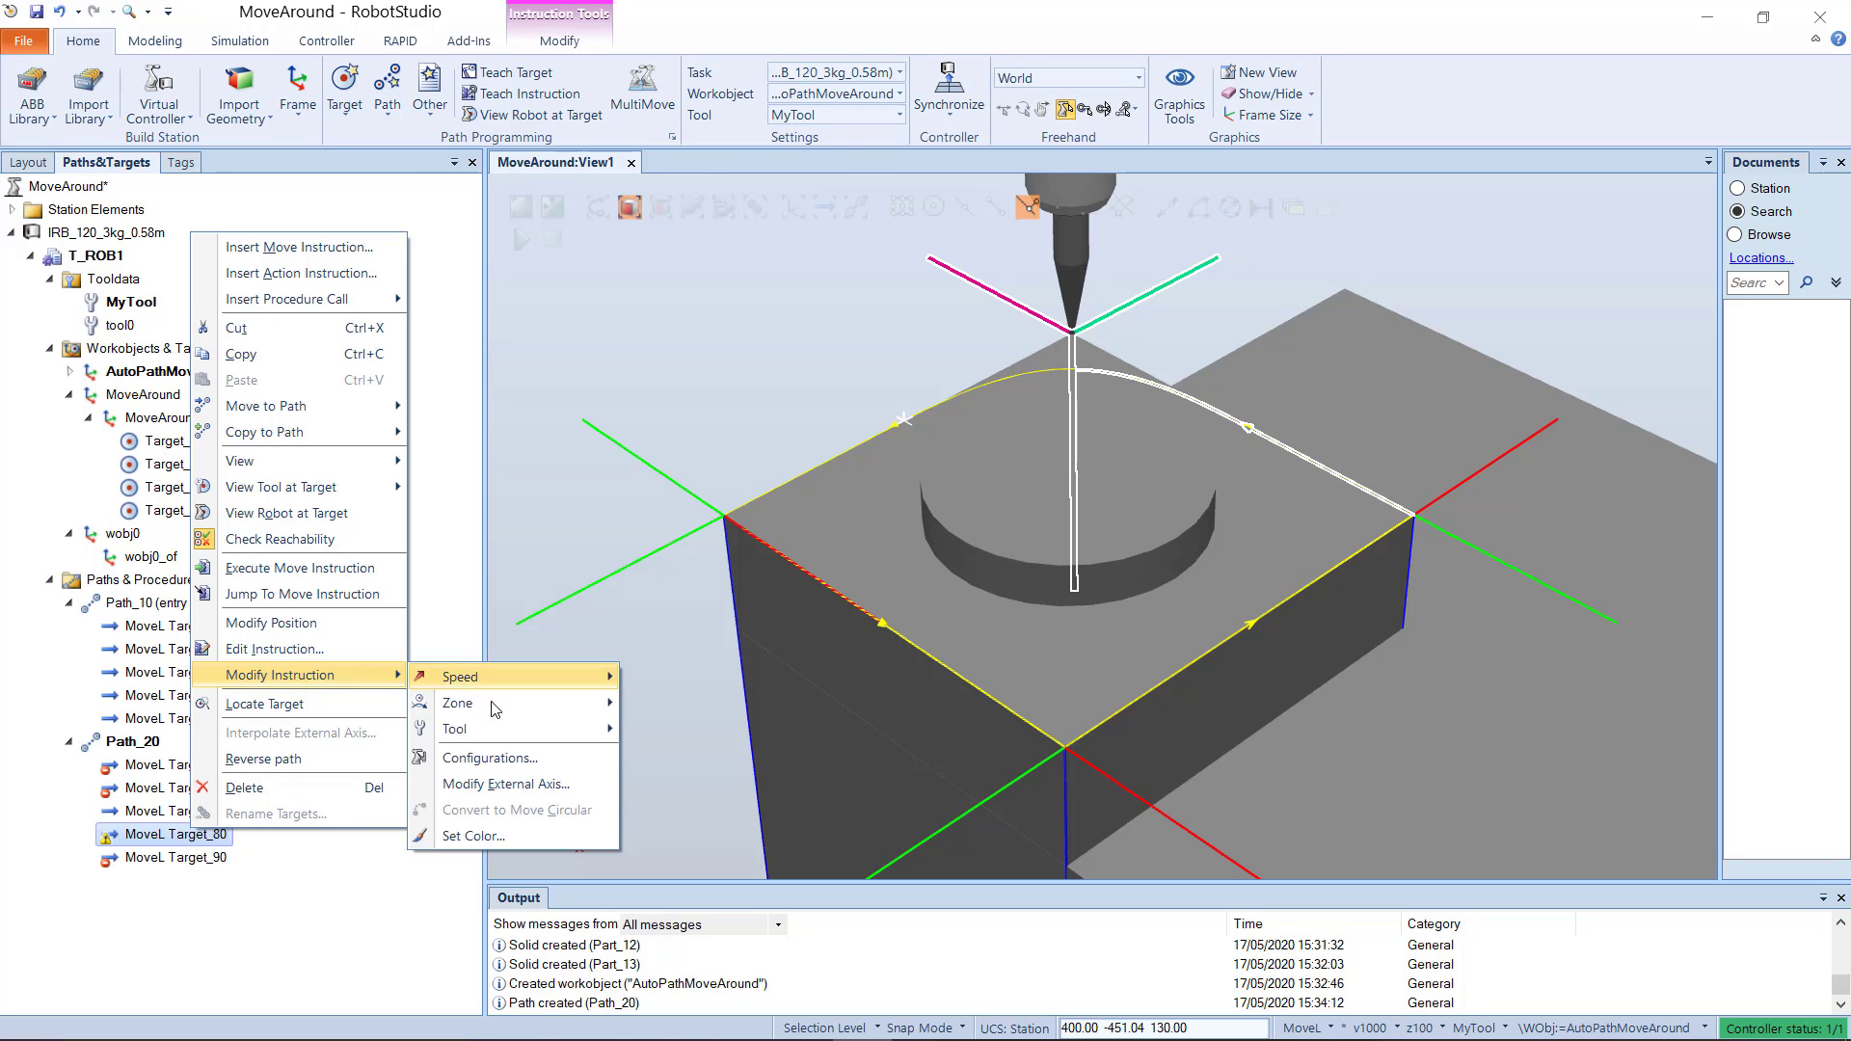
{"action": "mouse_move", "coordinate": [507, 700]}
{"action": "left_click", "coordinate": [679, 309]}
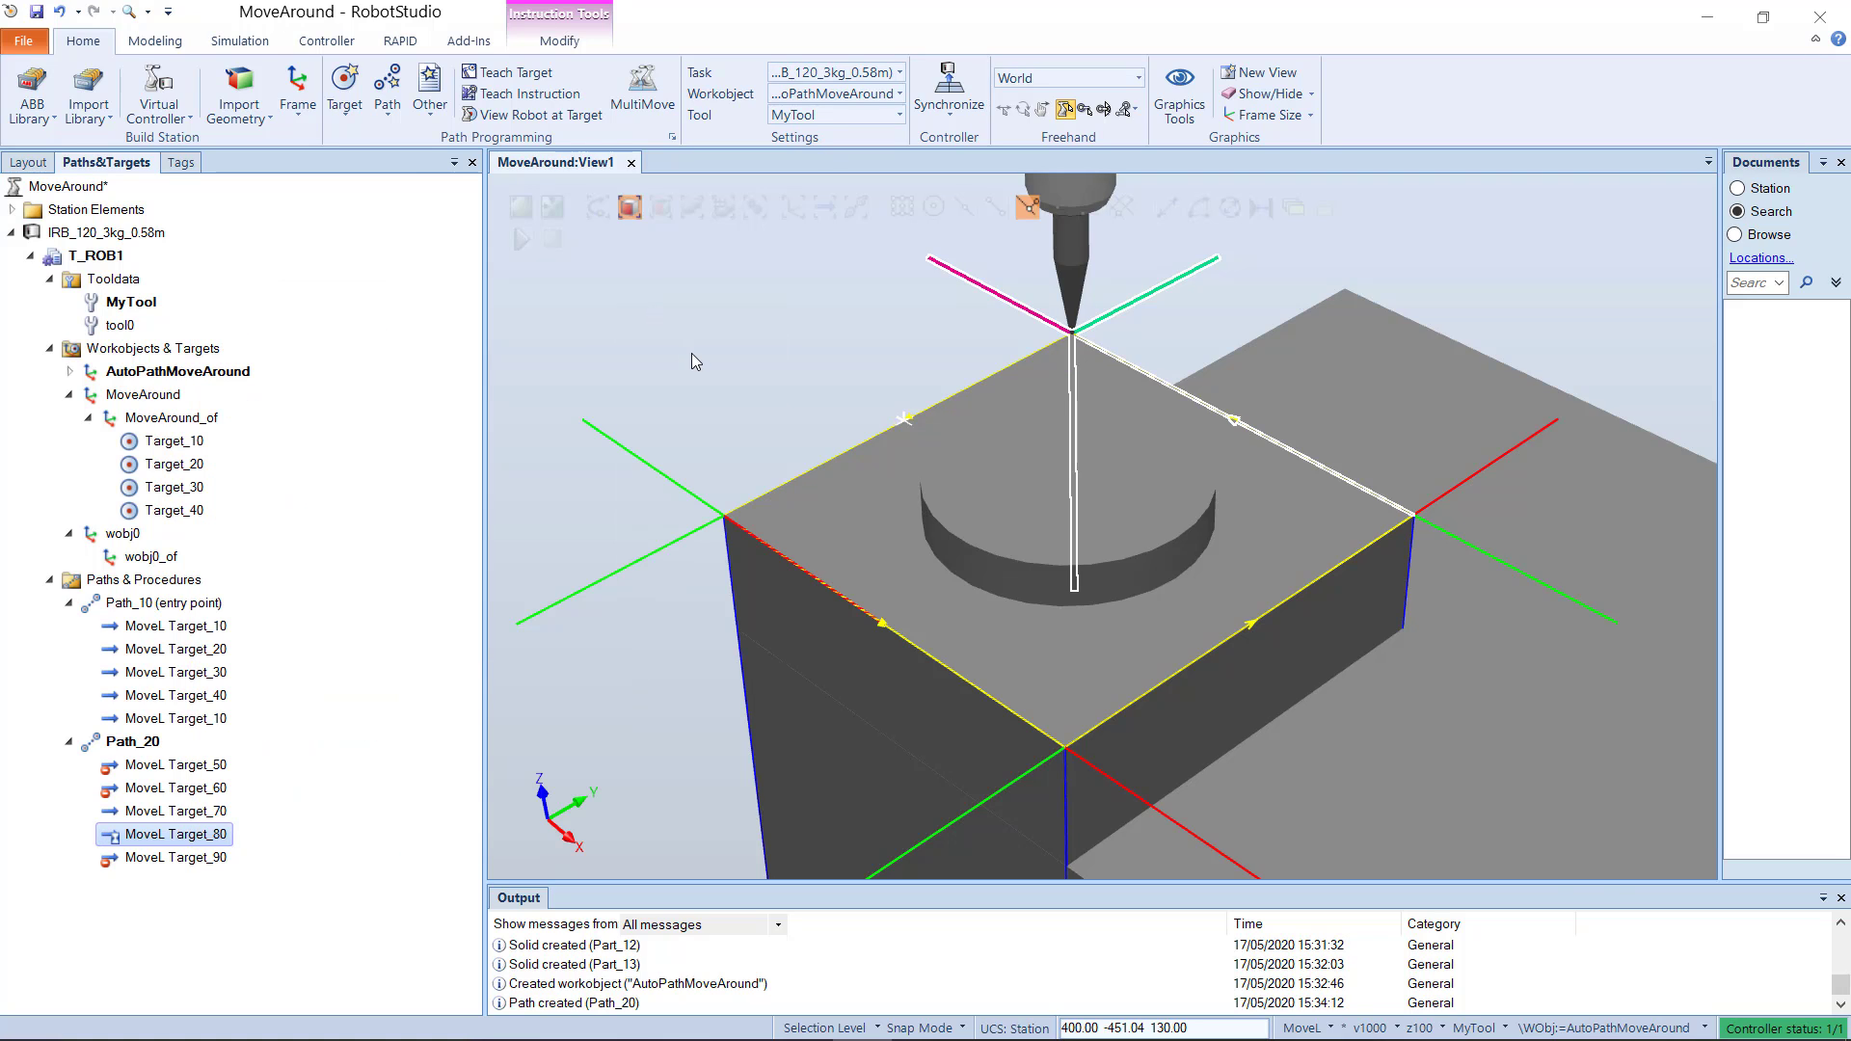
Step: Expand the AutoPathMoveAround workobject down to its targets and check the tool orientation at Target_50, Target_60 and Target_70
{"action": "scroll", "coordinate": [684, 381], "scroll_direction": "down", "scroll_amount": 4}
{"action": "left_click_drag", "start_coordinate": [550, 498], "coordinate": [603, 570], "text": "ctrl"}
{"action": "scroll", "coordinate": [593, 559], "scroll_direction": "down", "scroll_amount": 3}
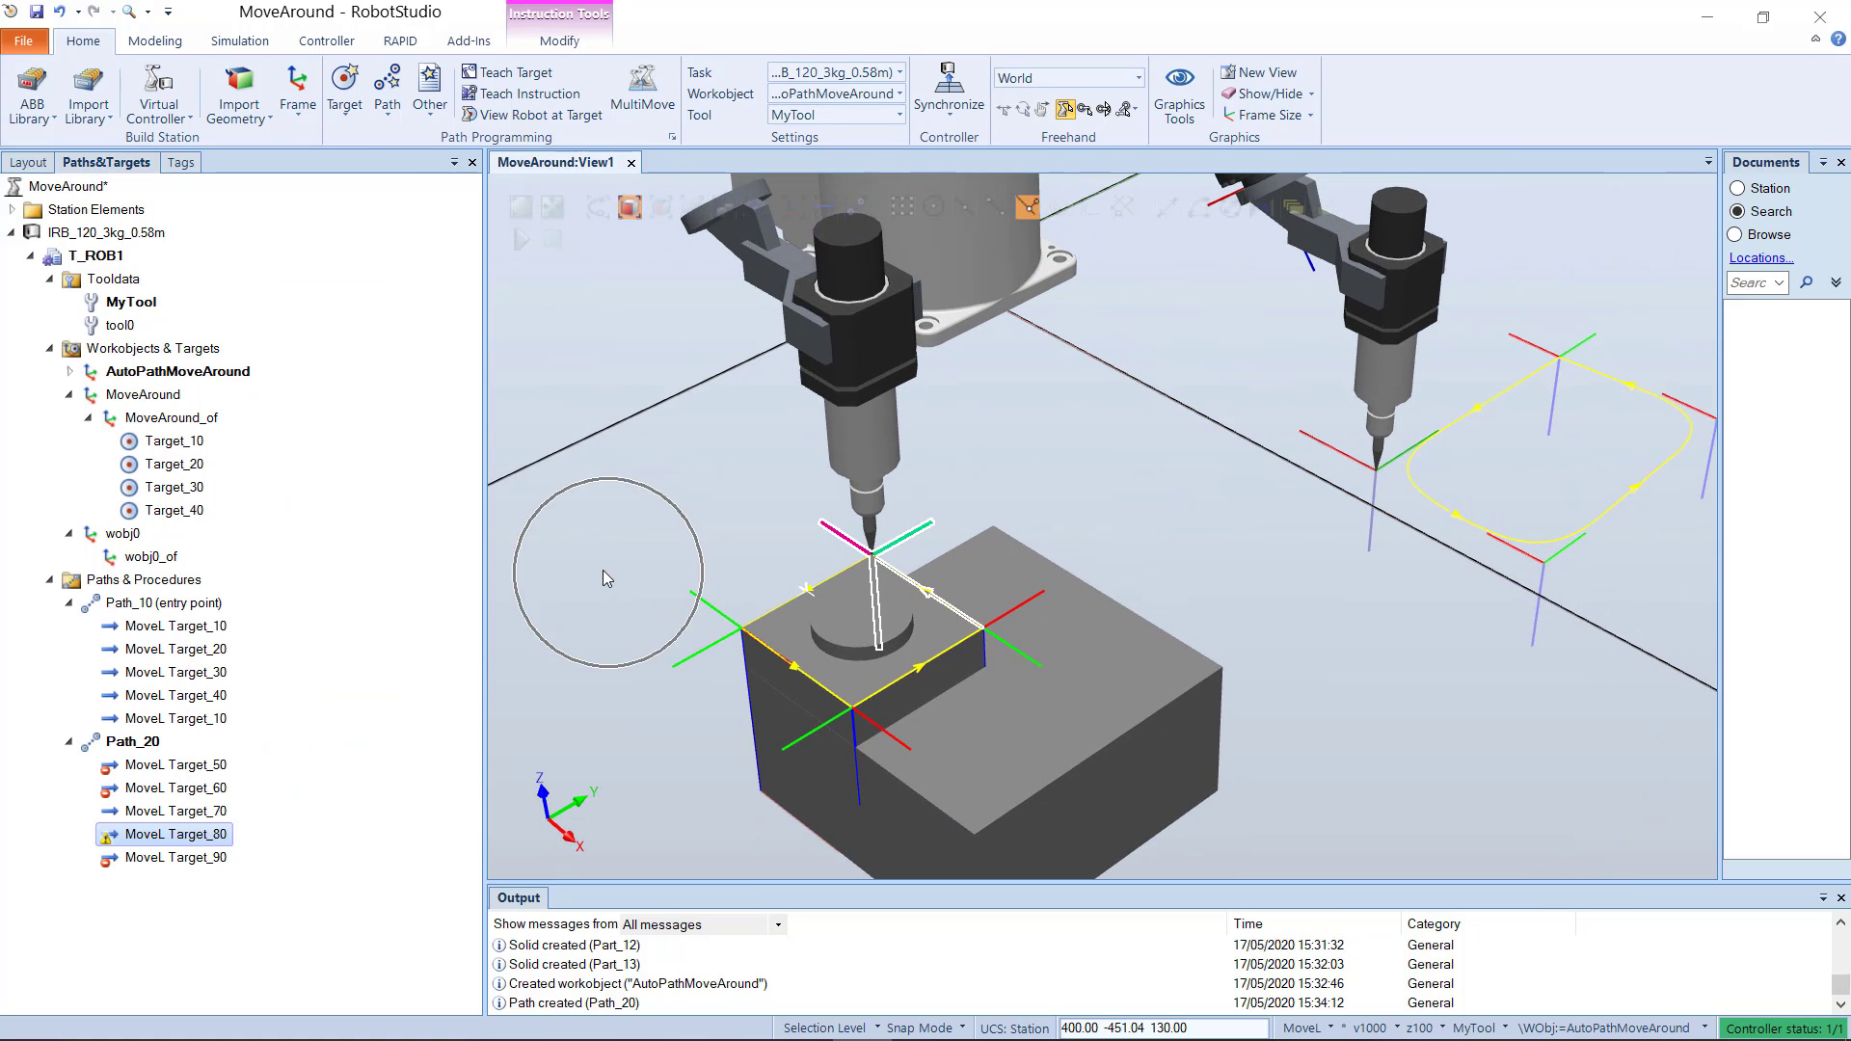
{"action": "left_click", "coordinate": [70, 371]}
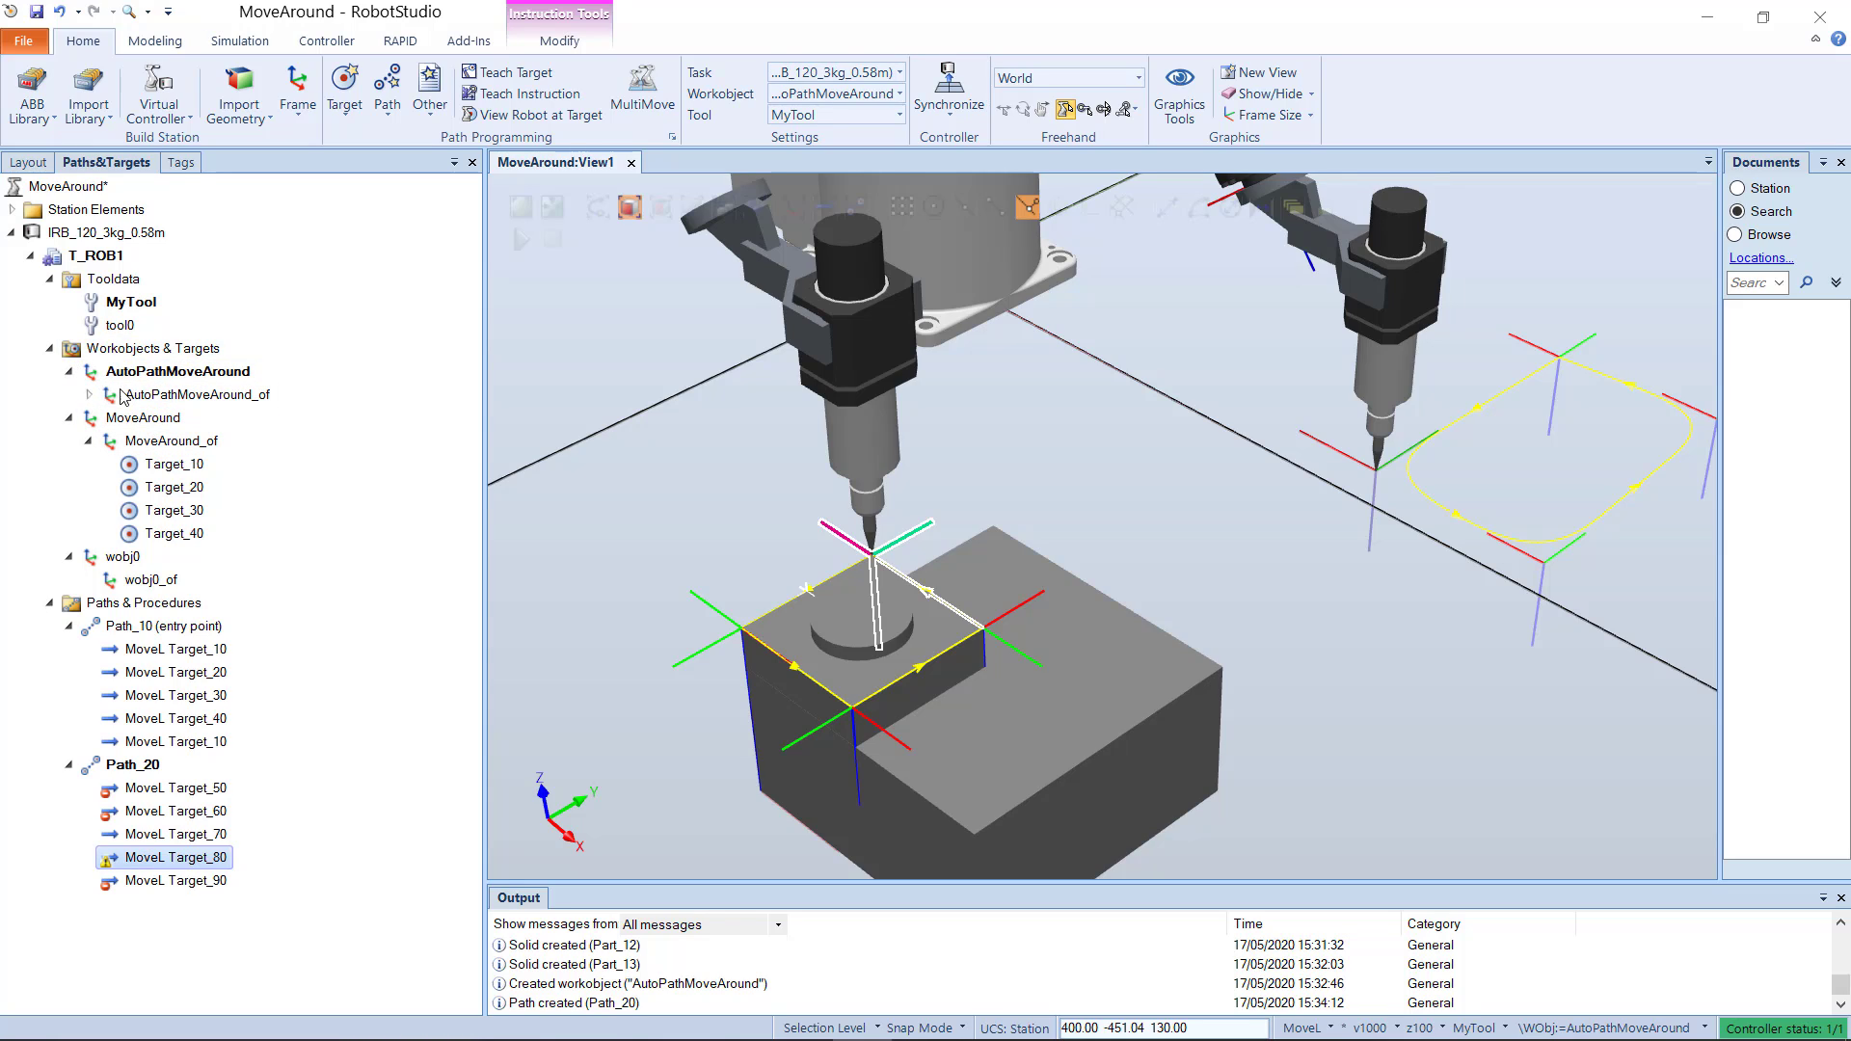
{"action": "left_click", "coordinate": [89, 394]}
{"action": "left_click", "coordinate": [170, 424]}
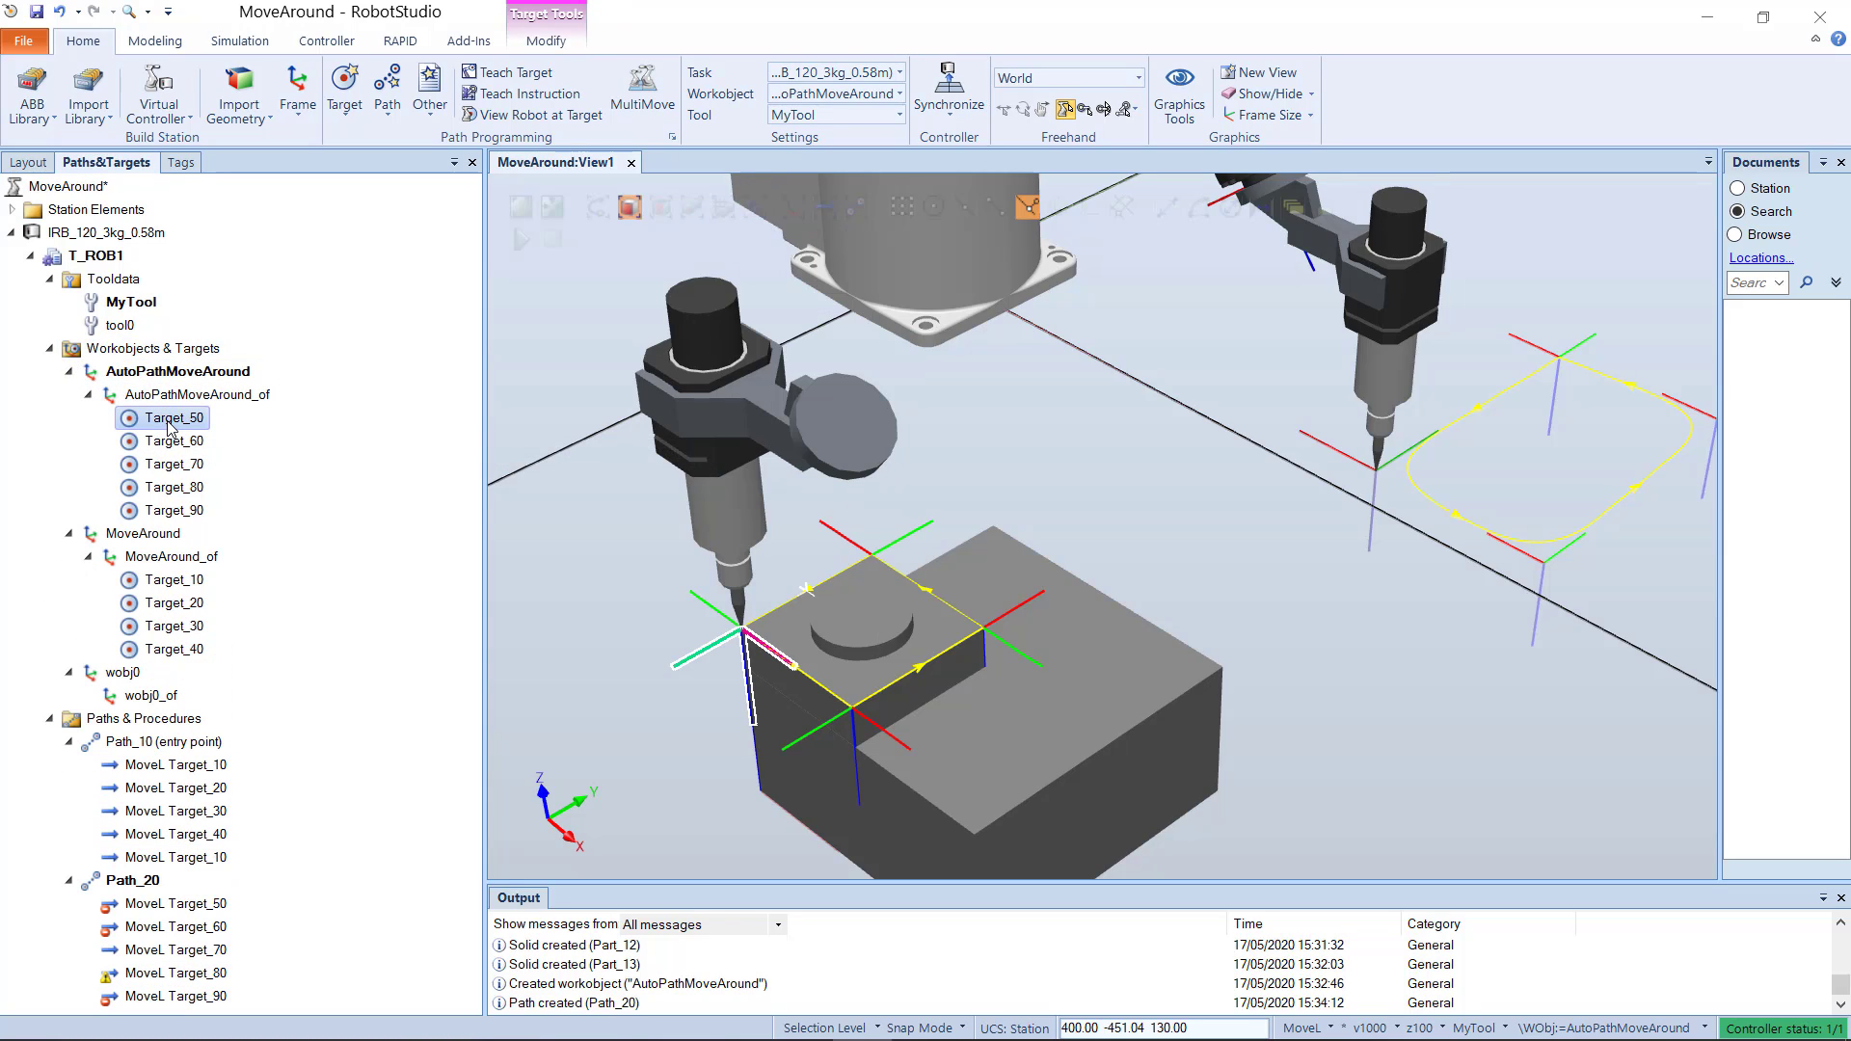
{"action": "left_click", "coordinate": [175, 444]}
{"action": "left_click", "coordinate": [176, 463]}
Step: Rotate Target_80 by 45 degrees around its local Z axis
{"action": "left_click", "coordinate": [178, 487]}
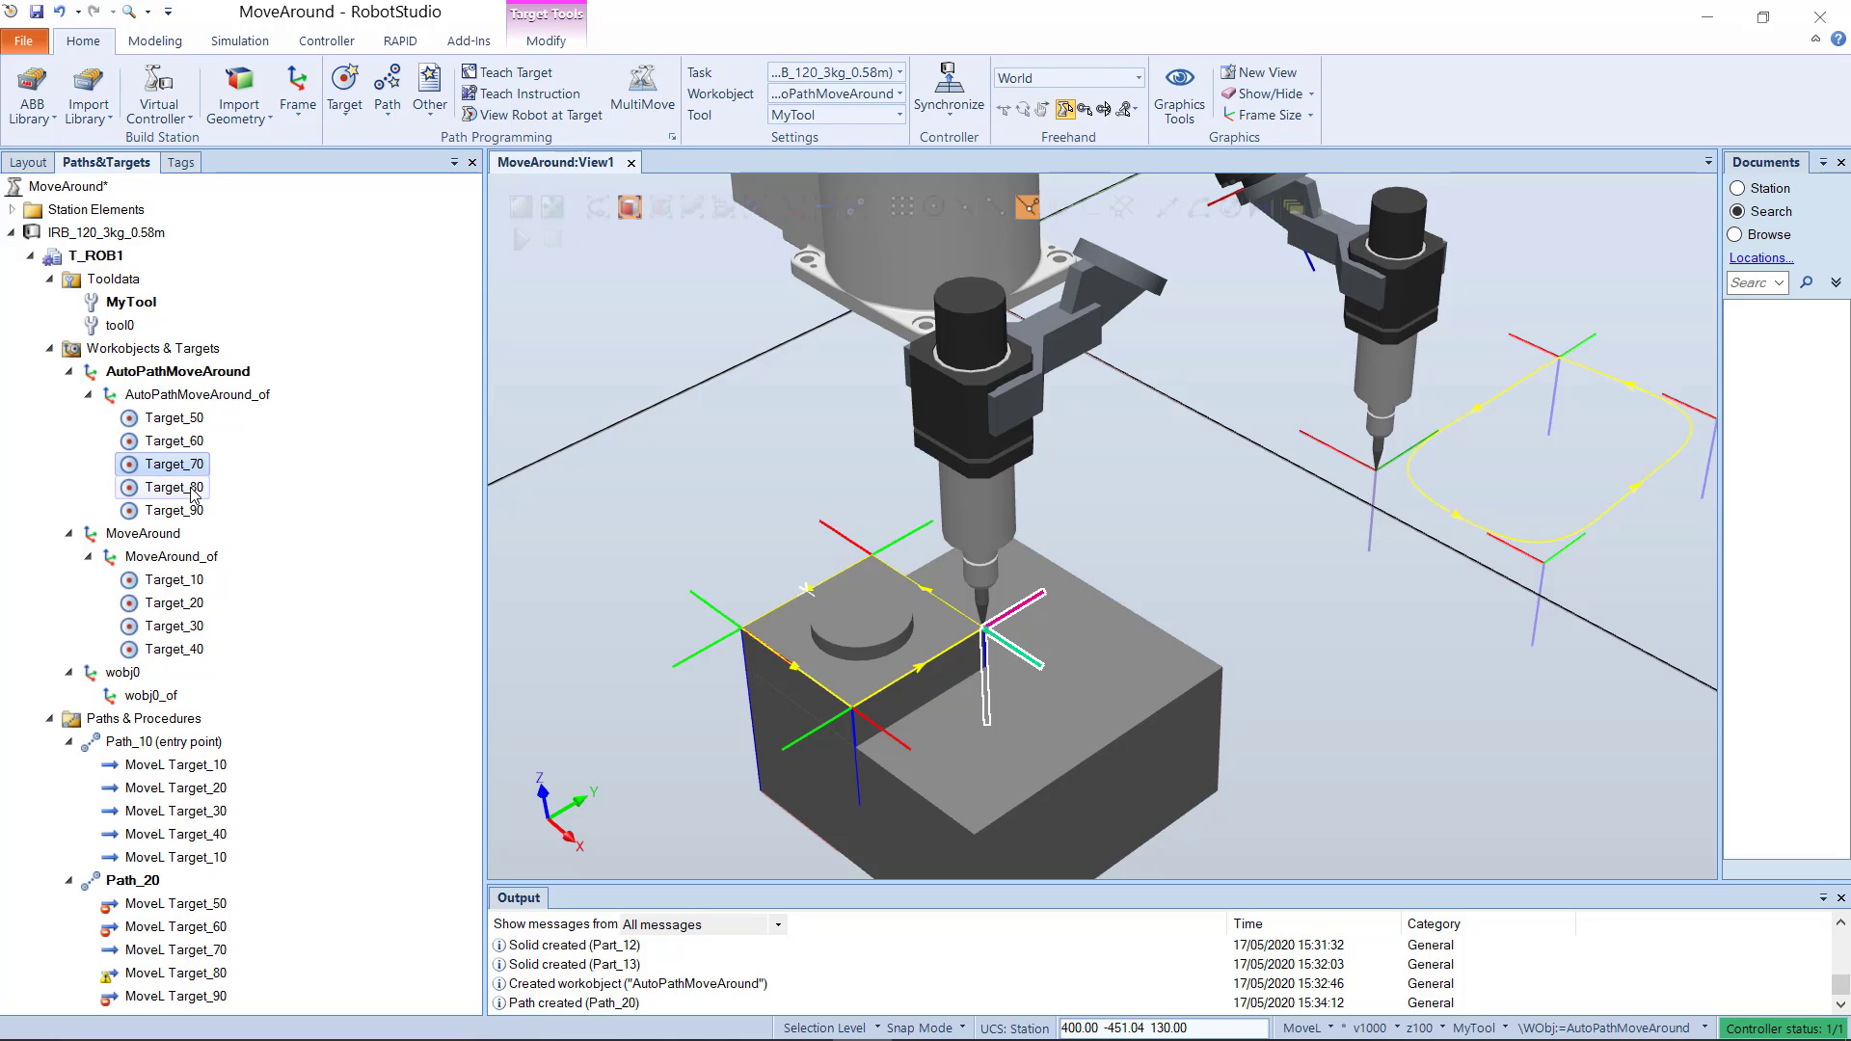
{"action": "right_click", "coordinate": [180, 487]}
{"action": "mouse_move", "coordinate": [289, 837]}
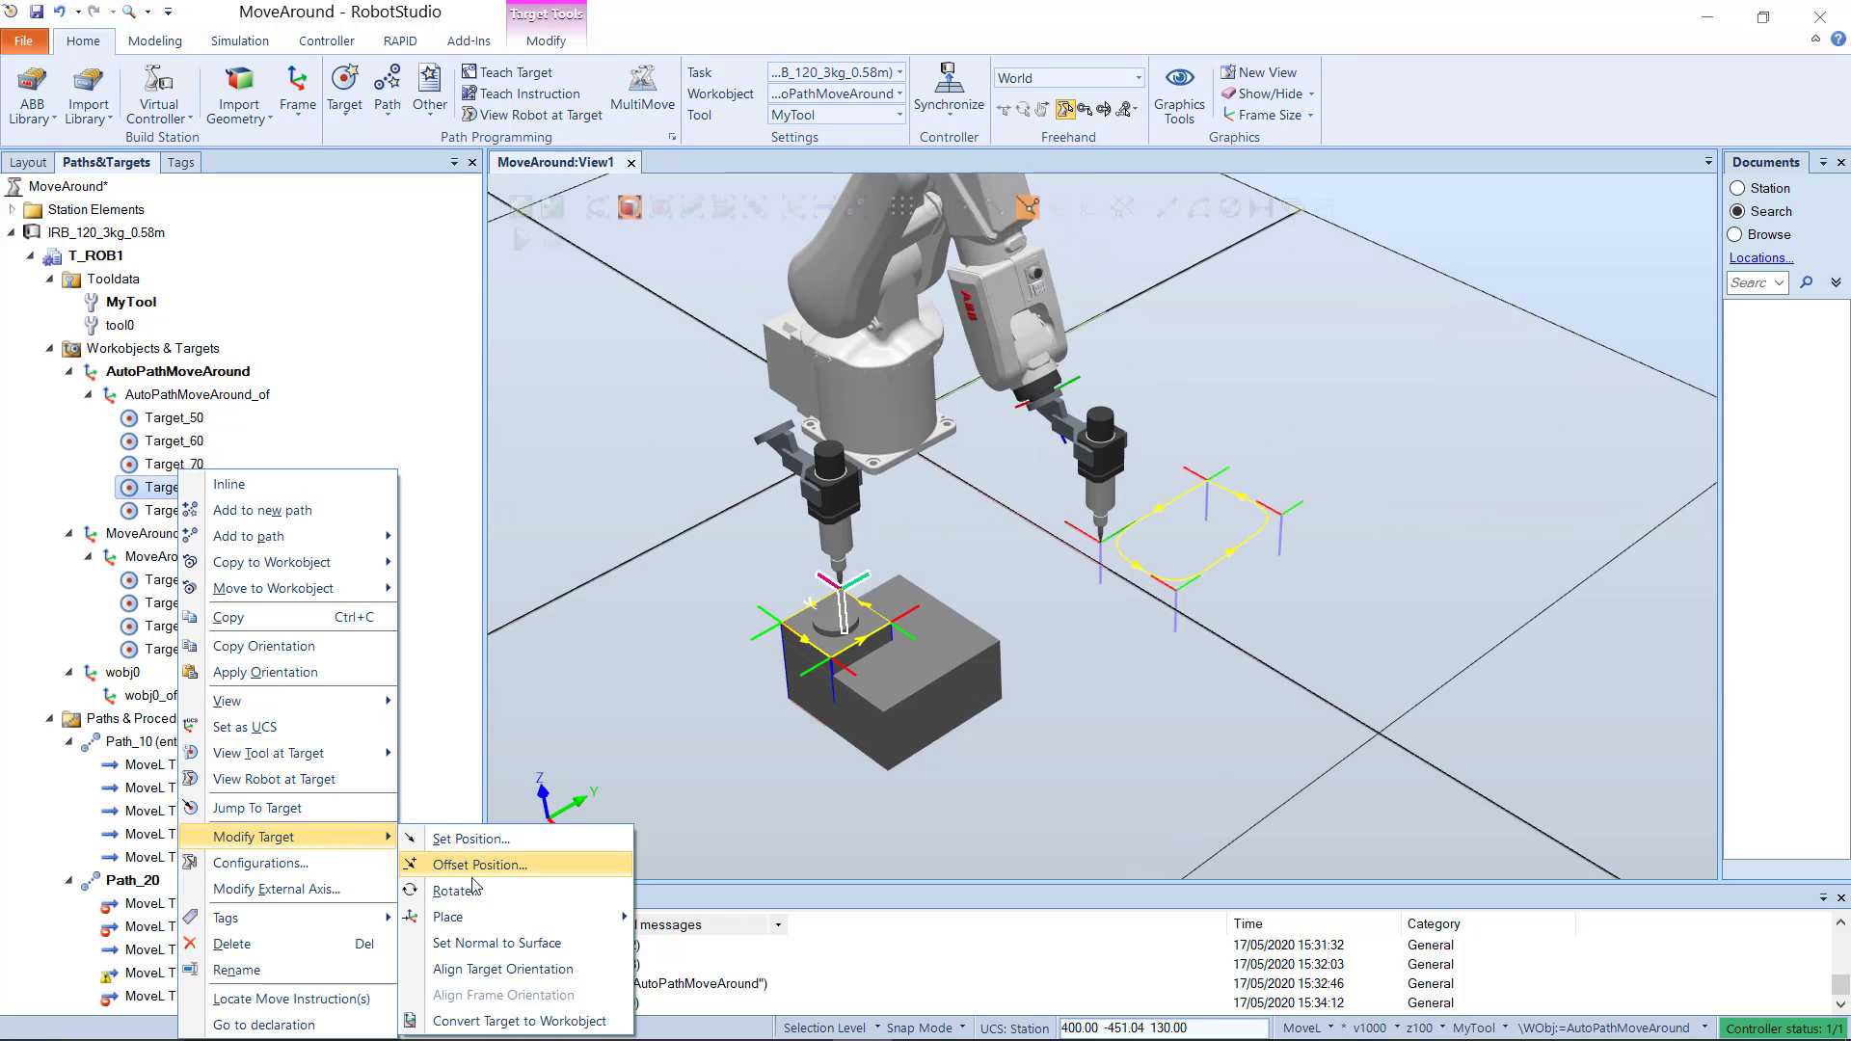
{"action": "left_click", "coordinate": [443, 887]}
{"action": "left_click", "coordinate": [449, 327]}
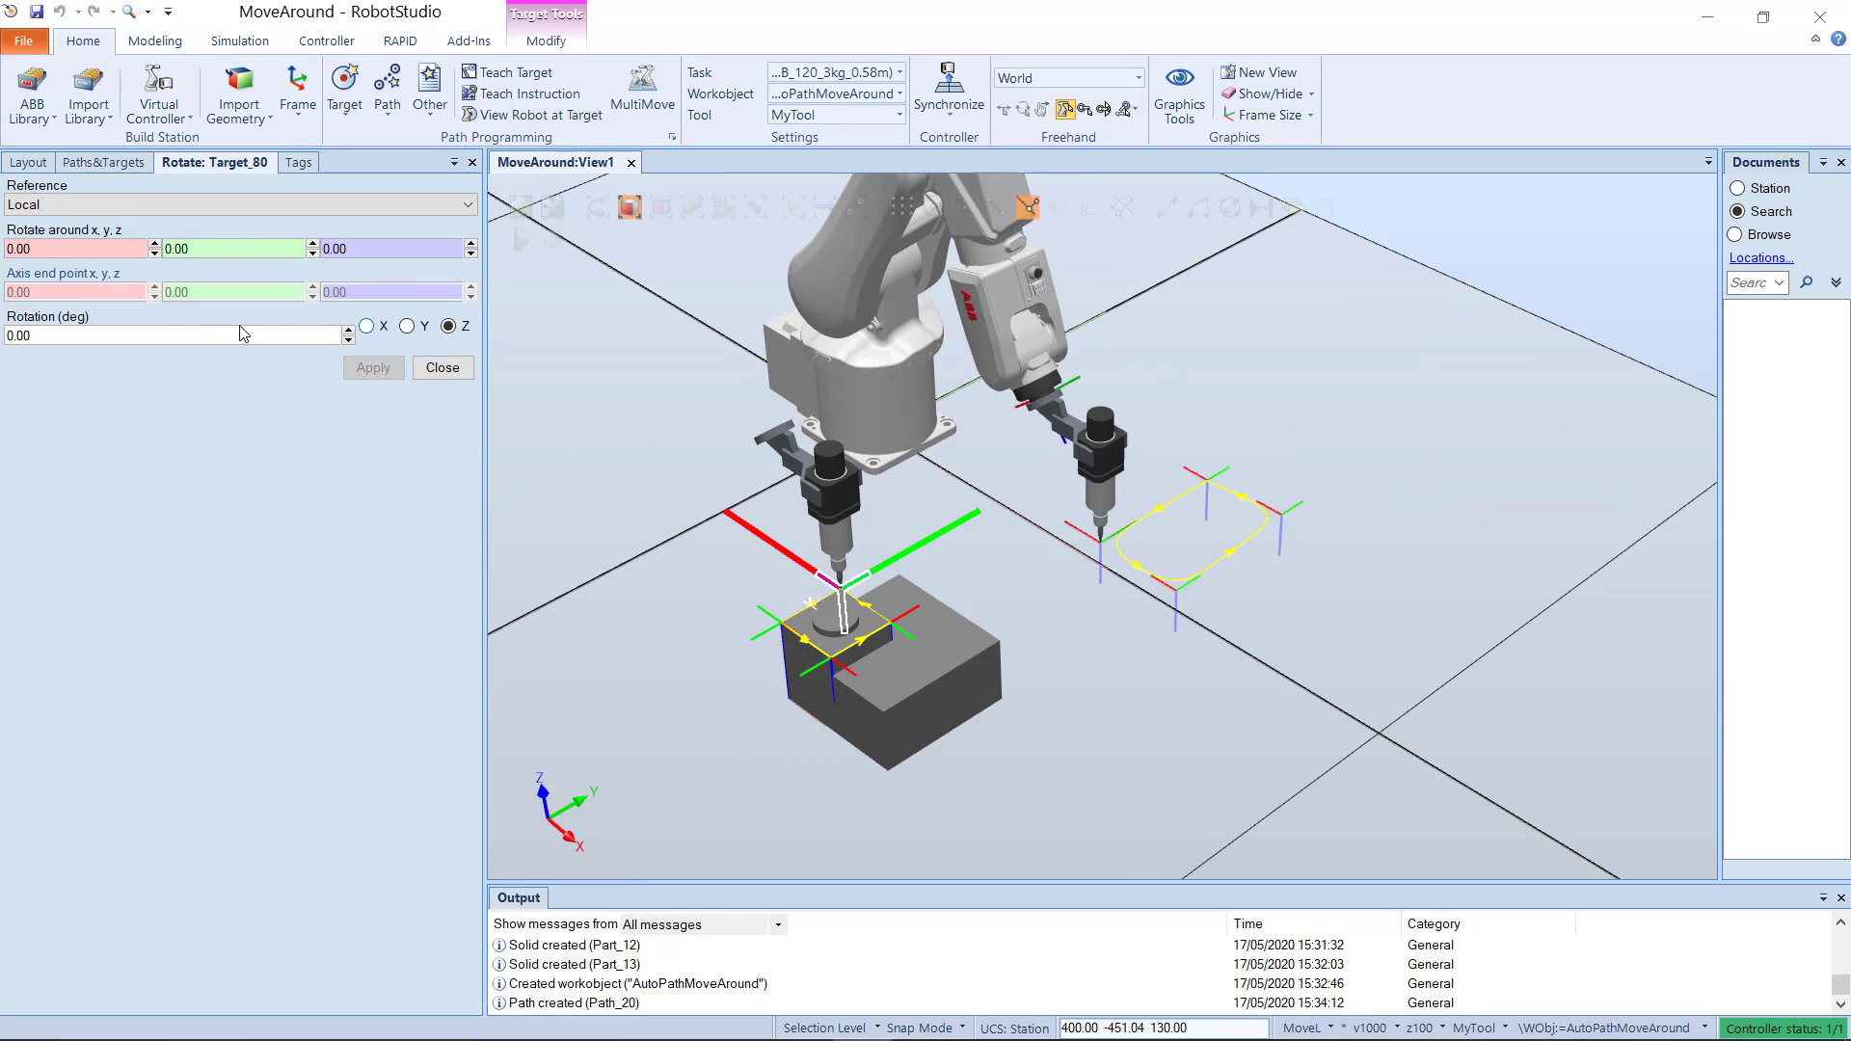
{"action": "left_click_drag", "start_coordinate": [244, 336], "coordinate": [3, 334]}
{"action": "type", "text": "45"}
{"action": "left_click", "coordinate": [373, 367]}
{"action": "left_click", "coordinate": [443, 367]}
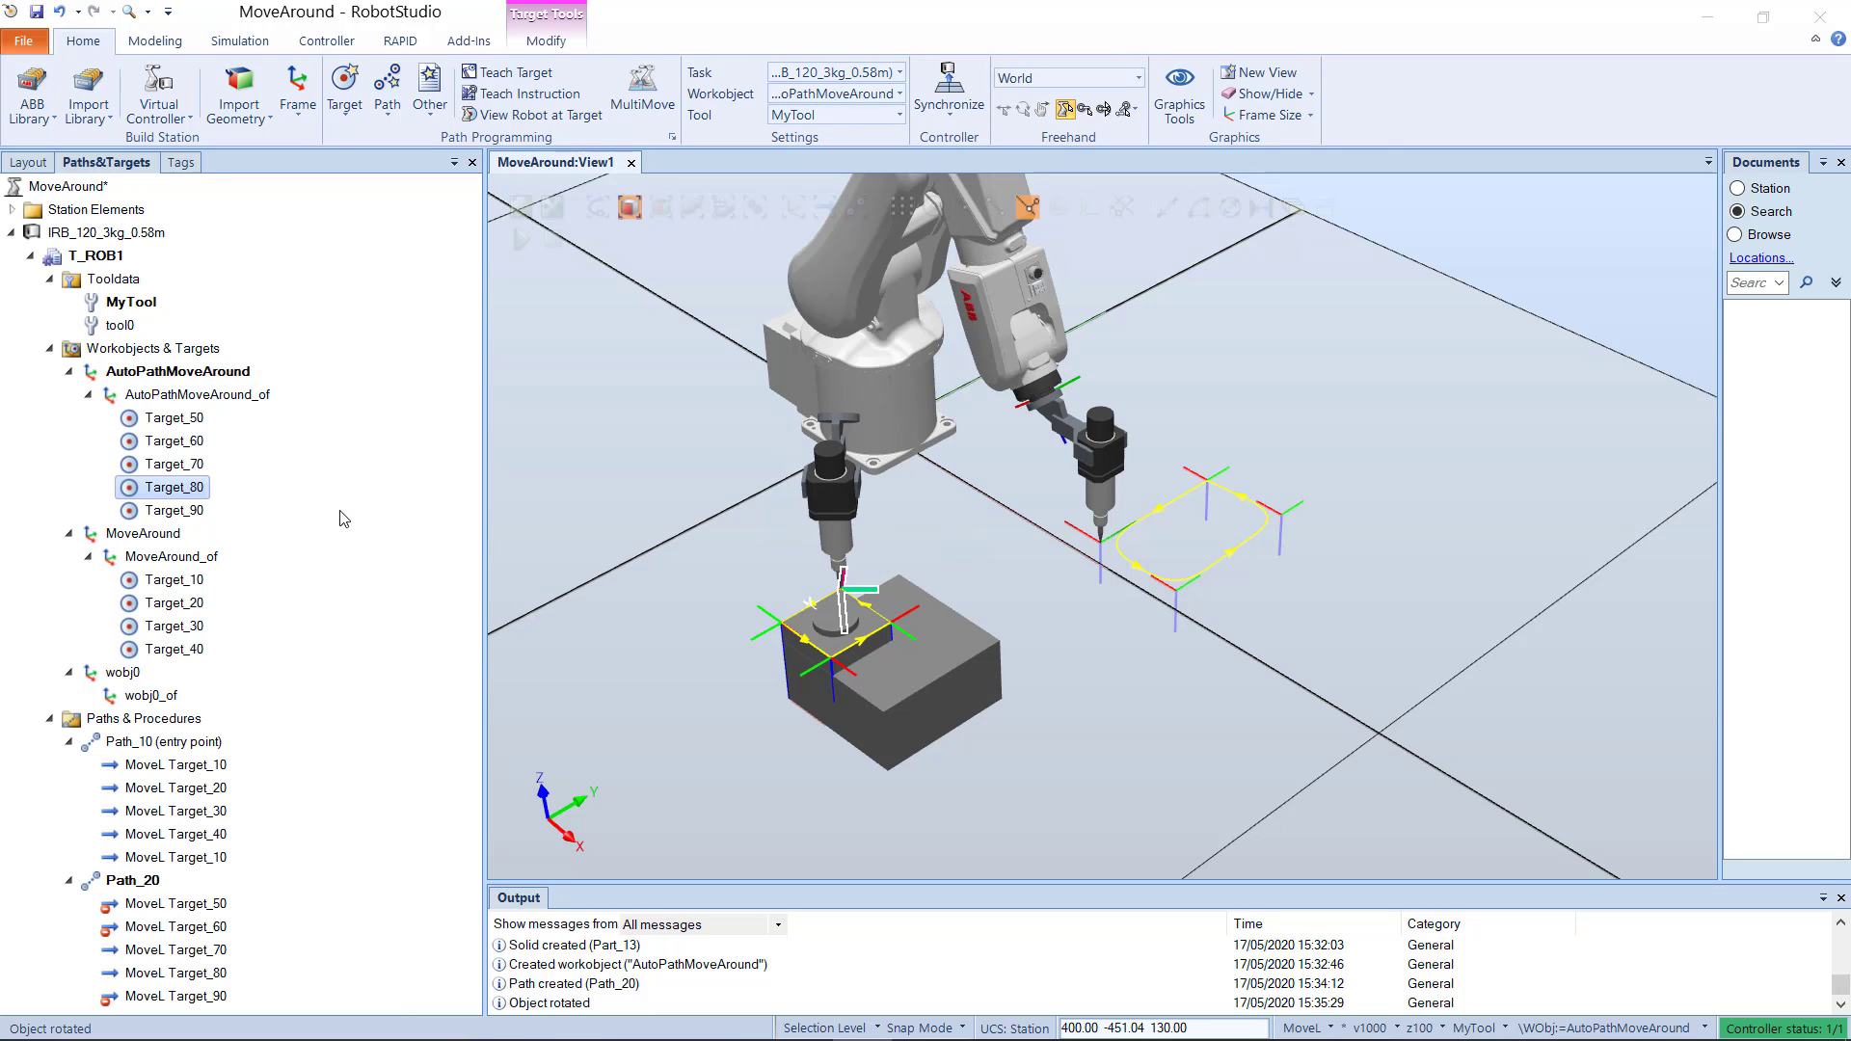
Step: Copy the orientation of Target_80 and apply it to Target_90
{"action": "right_click", "coordinate": [155, 490]}
{"action": "left_click", "coordinate": [228, 648]}
{"action": "left_click", "coordinate": [173, 510]}
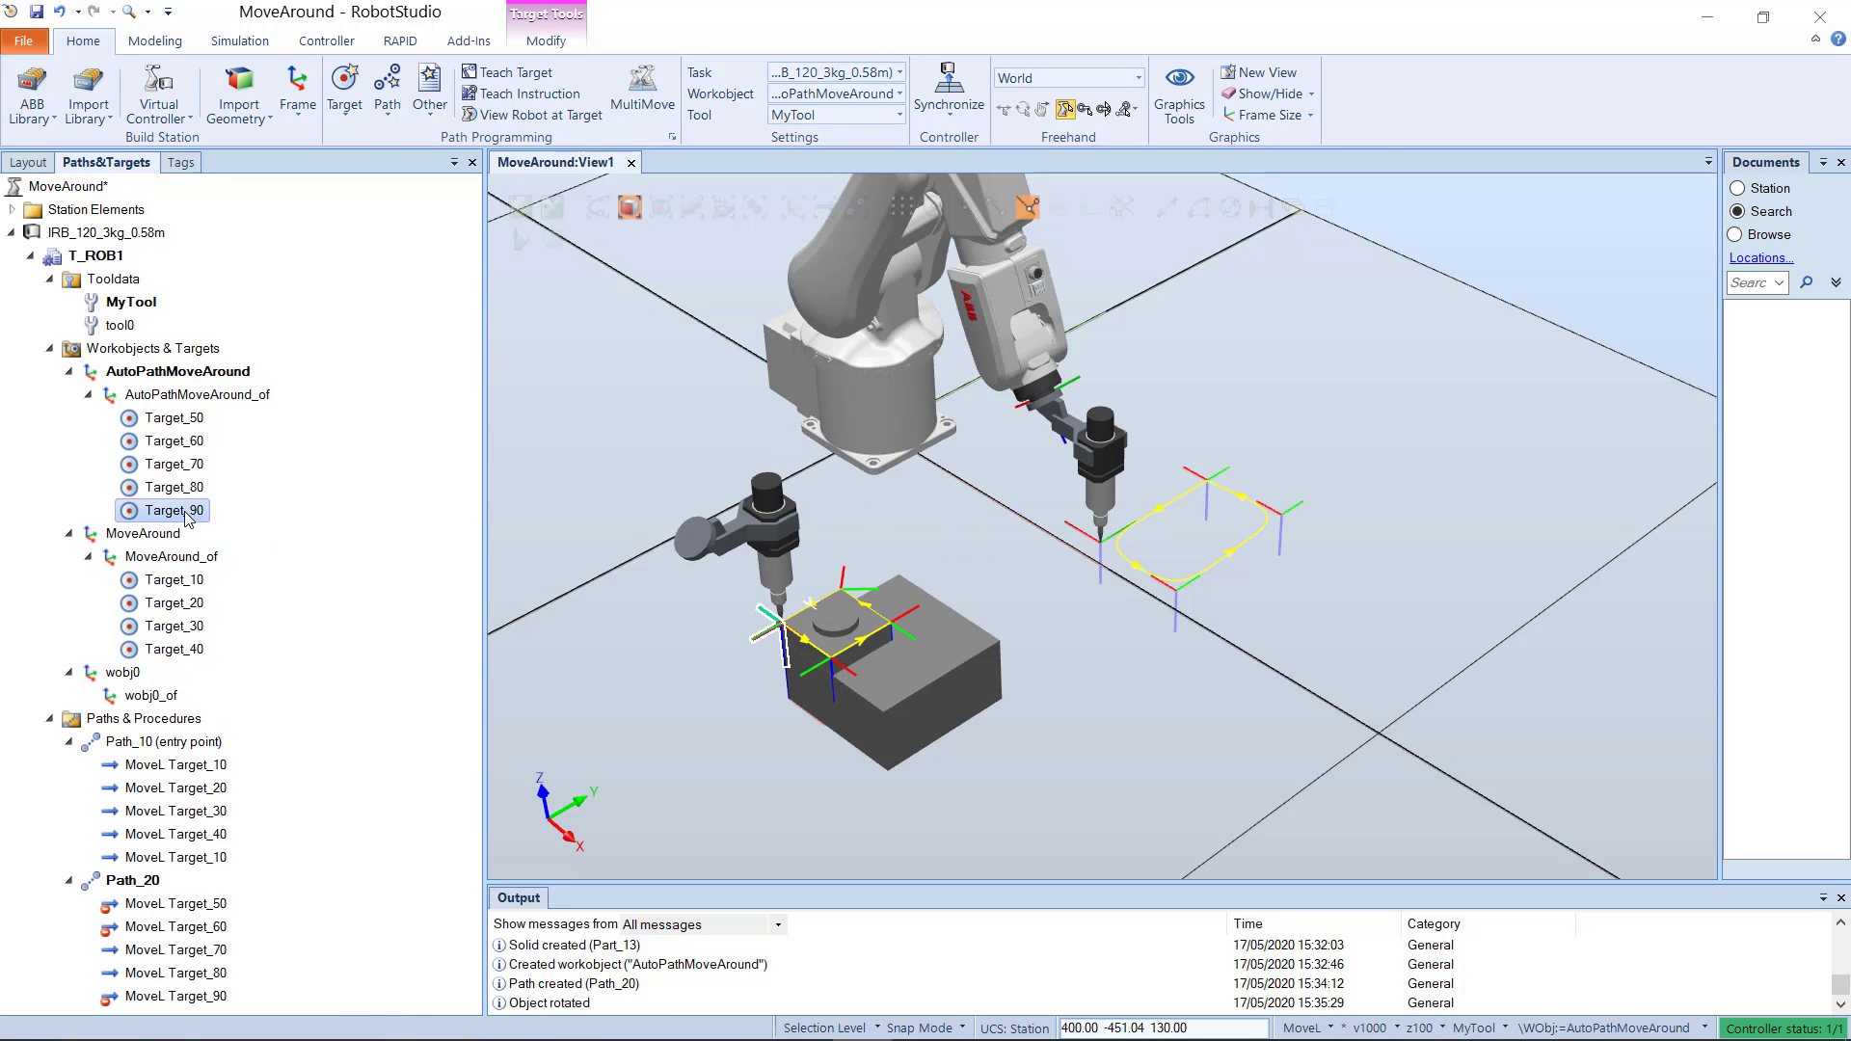
{"action": "right_click", "coordinate": [178, 511]}
{"action": "left_click", "coordinate": [238, 672]}
Step: Apply the copied orientation to Target_60 and Target_70 together, and to Target_50
{"action": "left_click", "coordinate": [175, 465]}
{"action": "right_click", "coordinate": [178, 465]}
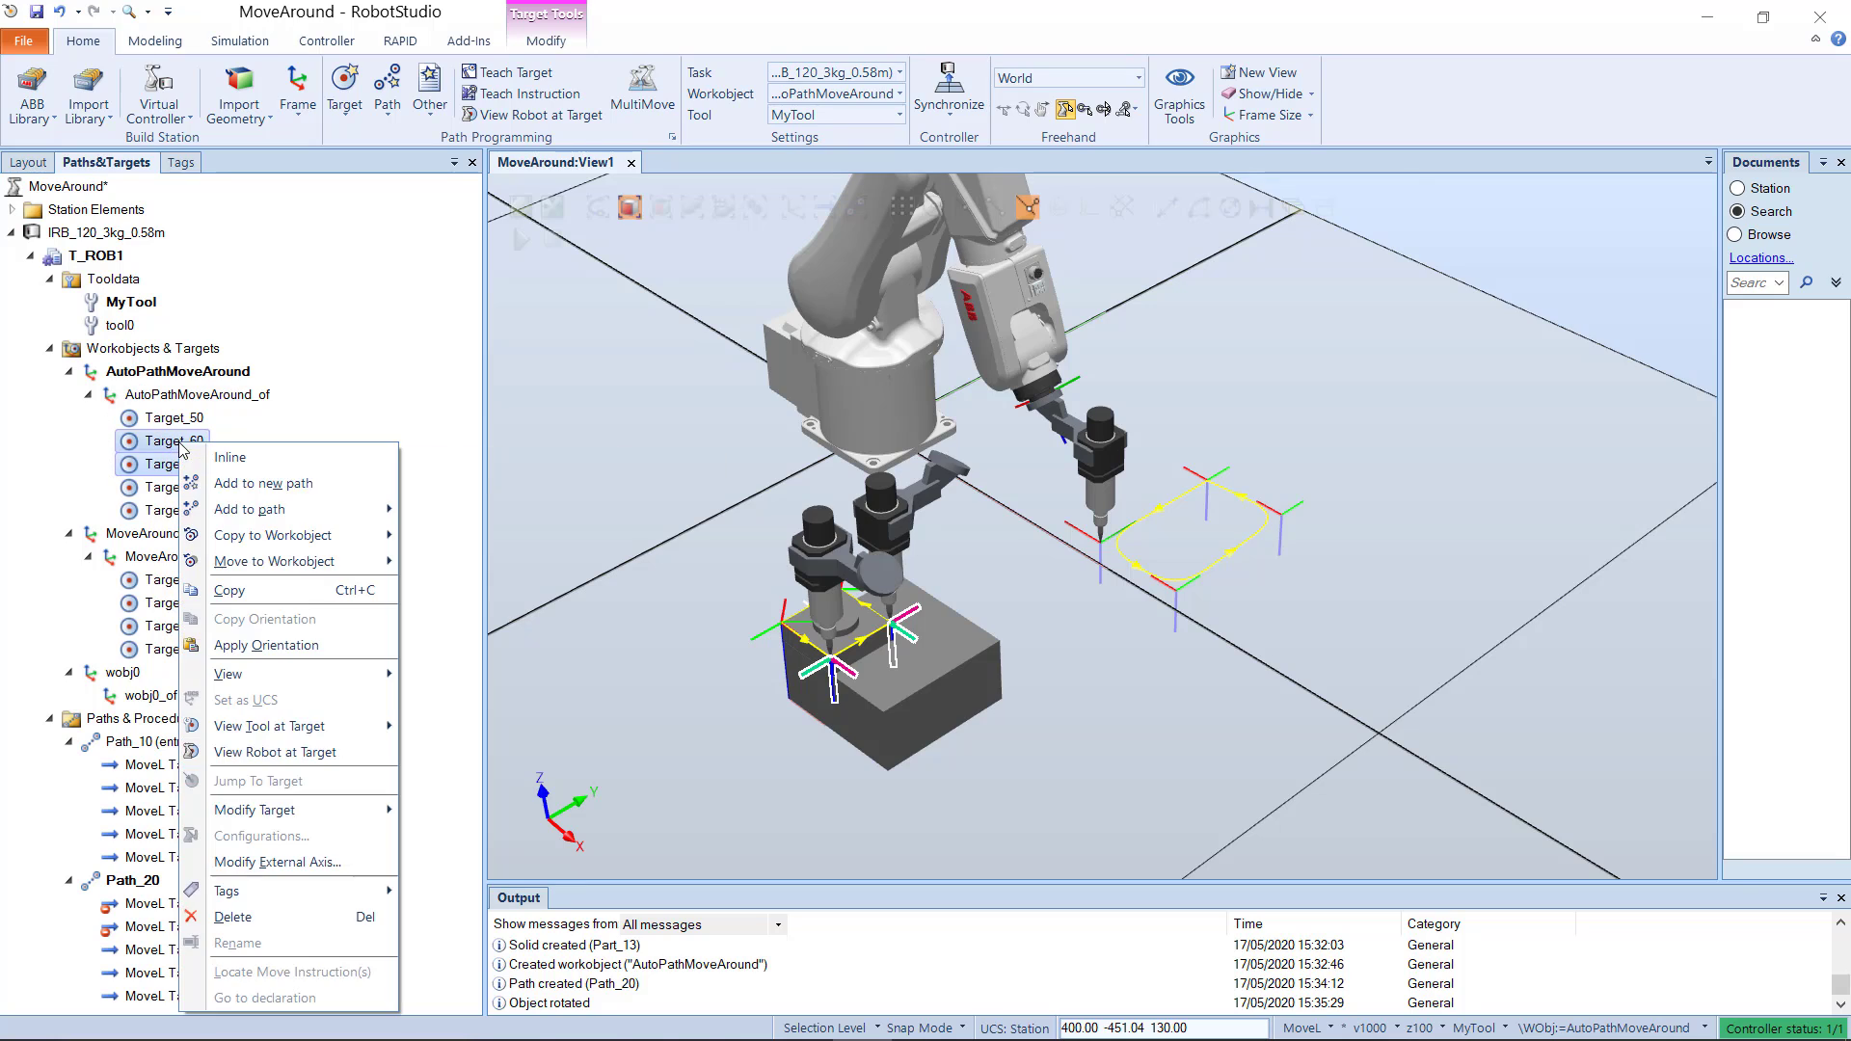
{"action": "left_click", "coordinate": [256, 647]}
{"action": "left_click", "coordinate": [178, 420]}
{"action": "right_click", "coordinate": [178, 422]}
{"action": "left_click", "coordinate": [255, 619]}
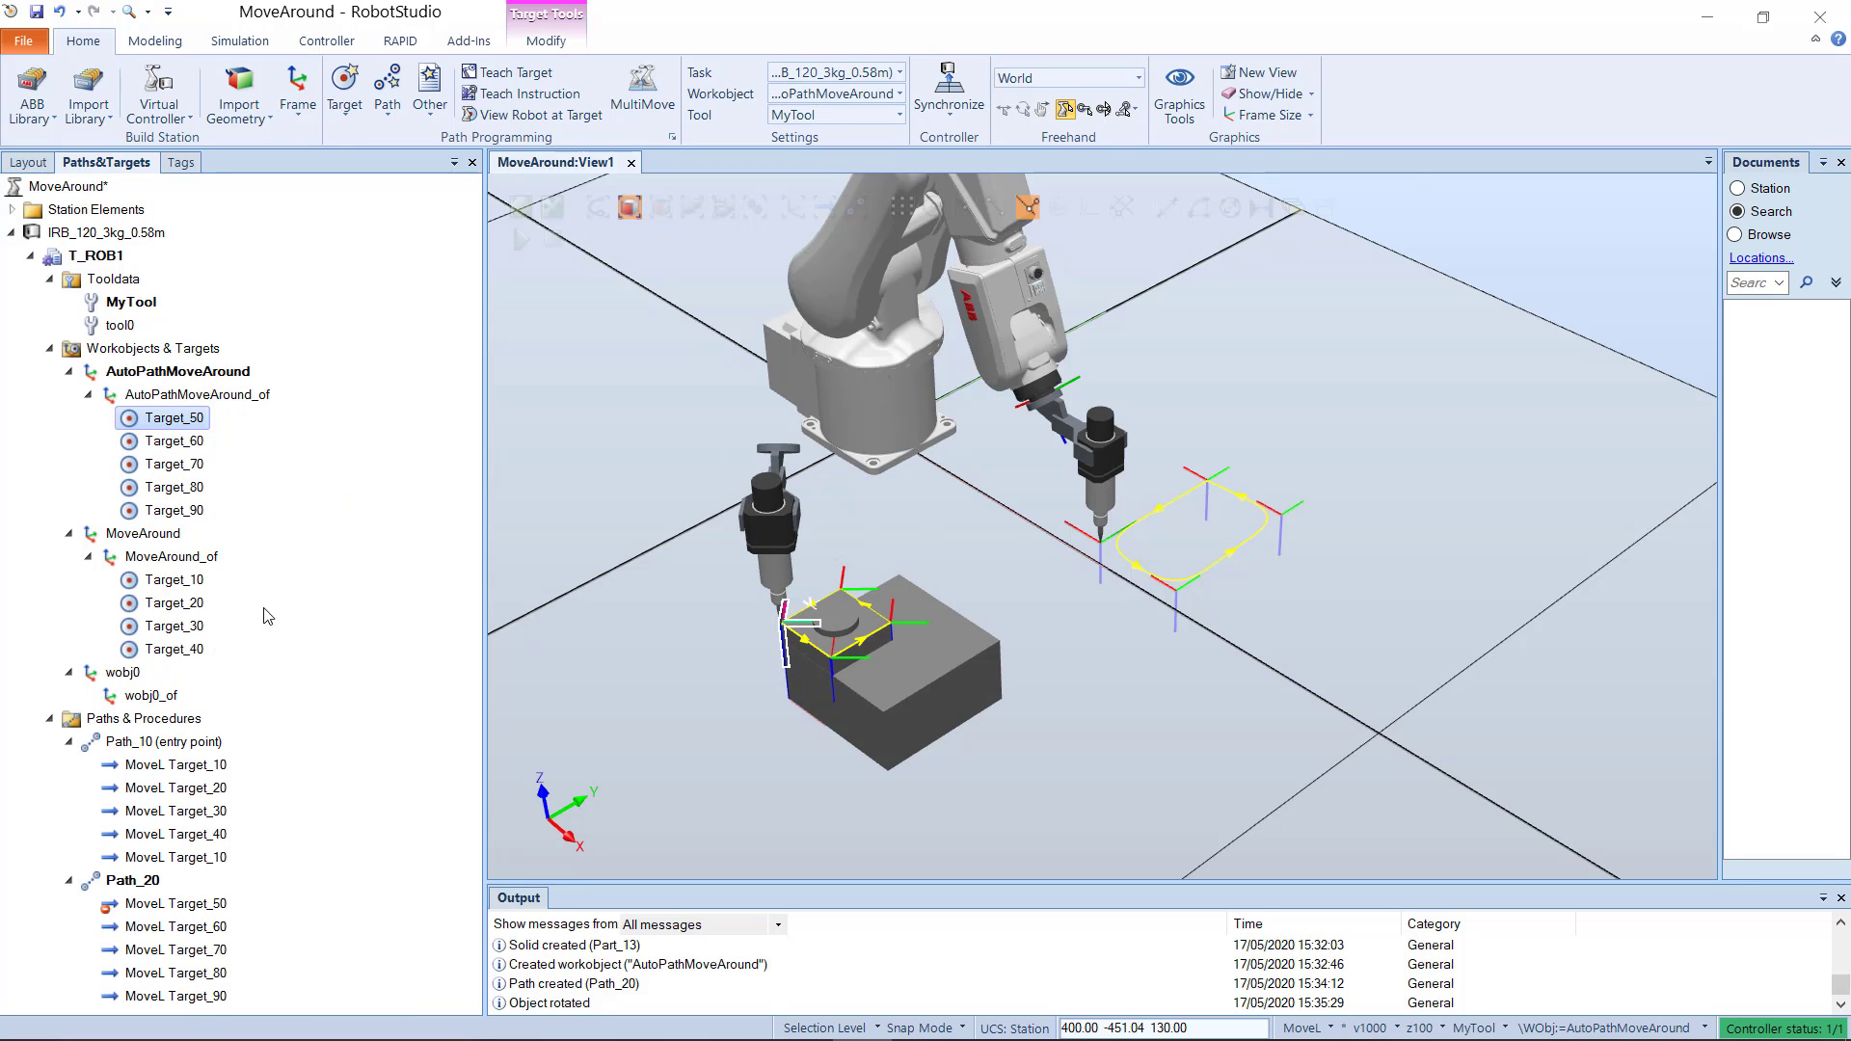
Step: Turn on View Robot at Target and check the robot's pose at Target_50 through Target_90
{"action": "left_click", "coordinate": [509, 117]}
{"action": "left_click", "coordinate": [178, 421]}
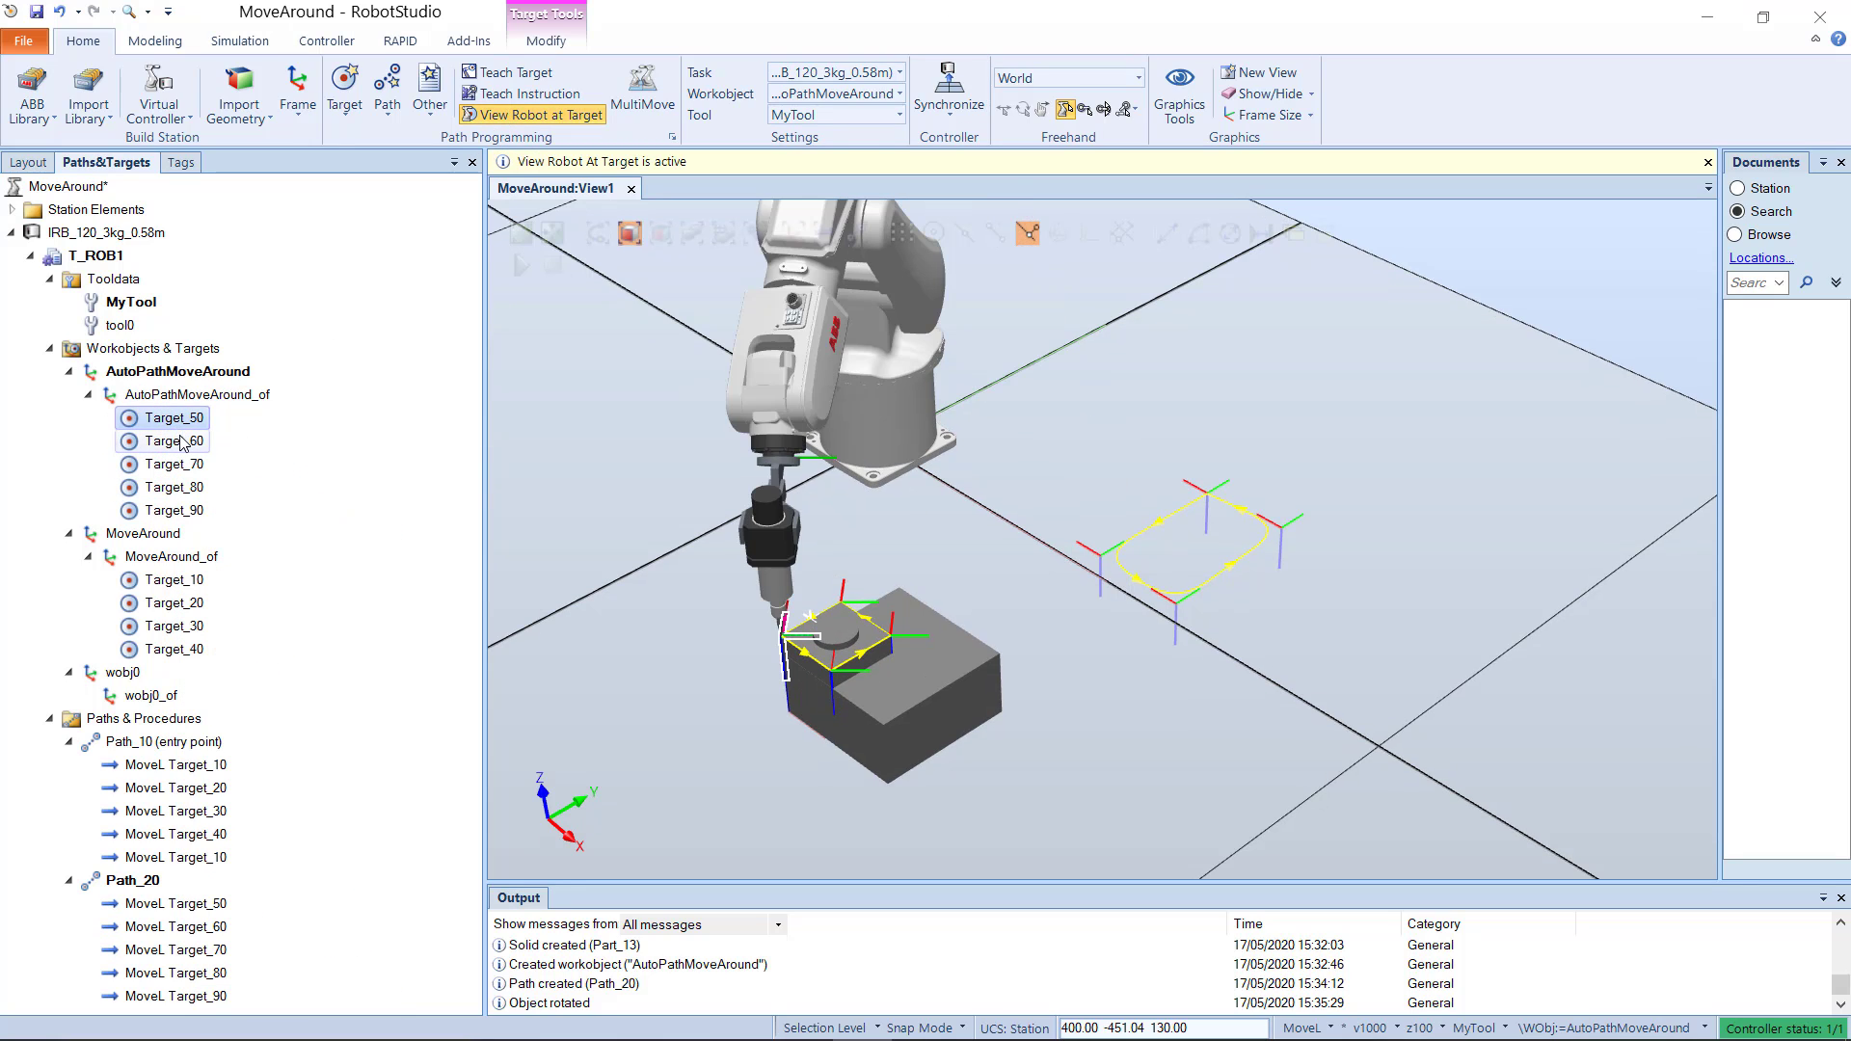
{"action": "left_click", "coordinate": [180, 444]}
{"action": "left_click", "coordinate": [189, 467]}
{"action": "left_click", "coordinate": [189, 491]}
{"action": "left_click", "coordinate": [190, 511]}
{"action": "left_click", "coordinate": [317, 536]}
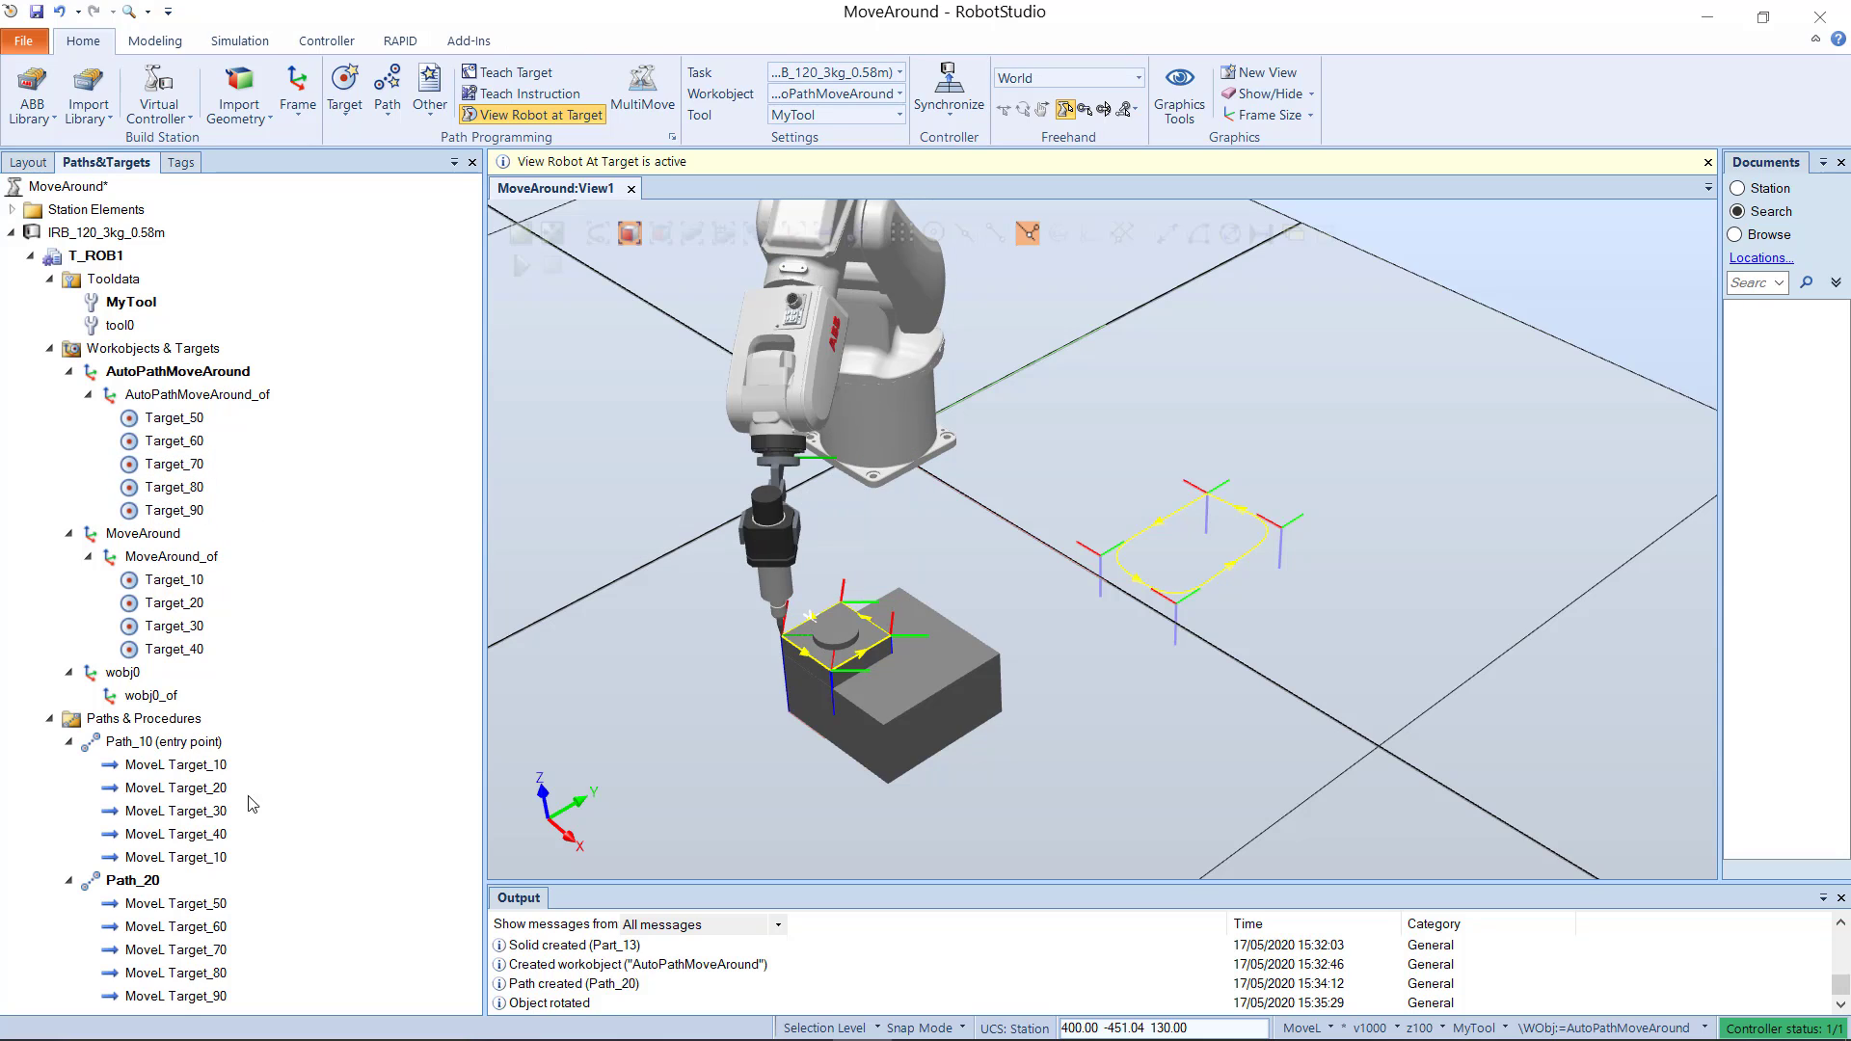
Step: Rename Path_20 to AutoPathLinear
{"action": "scroll", "coordinate": [810, 575], "scroll_direction": "up", "scroll_amount": 3}
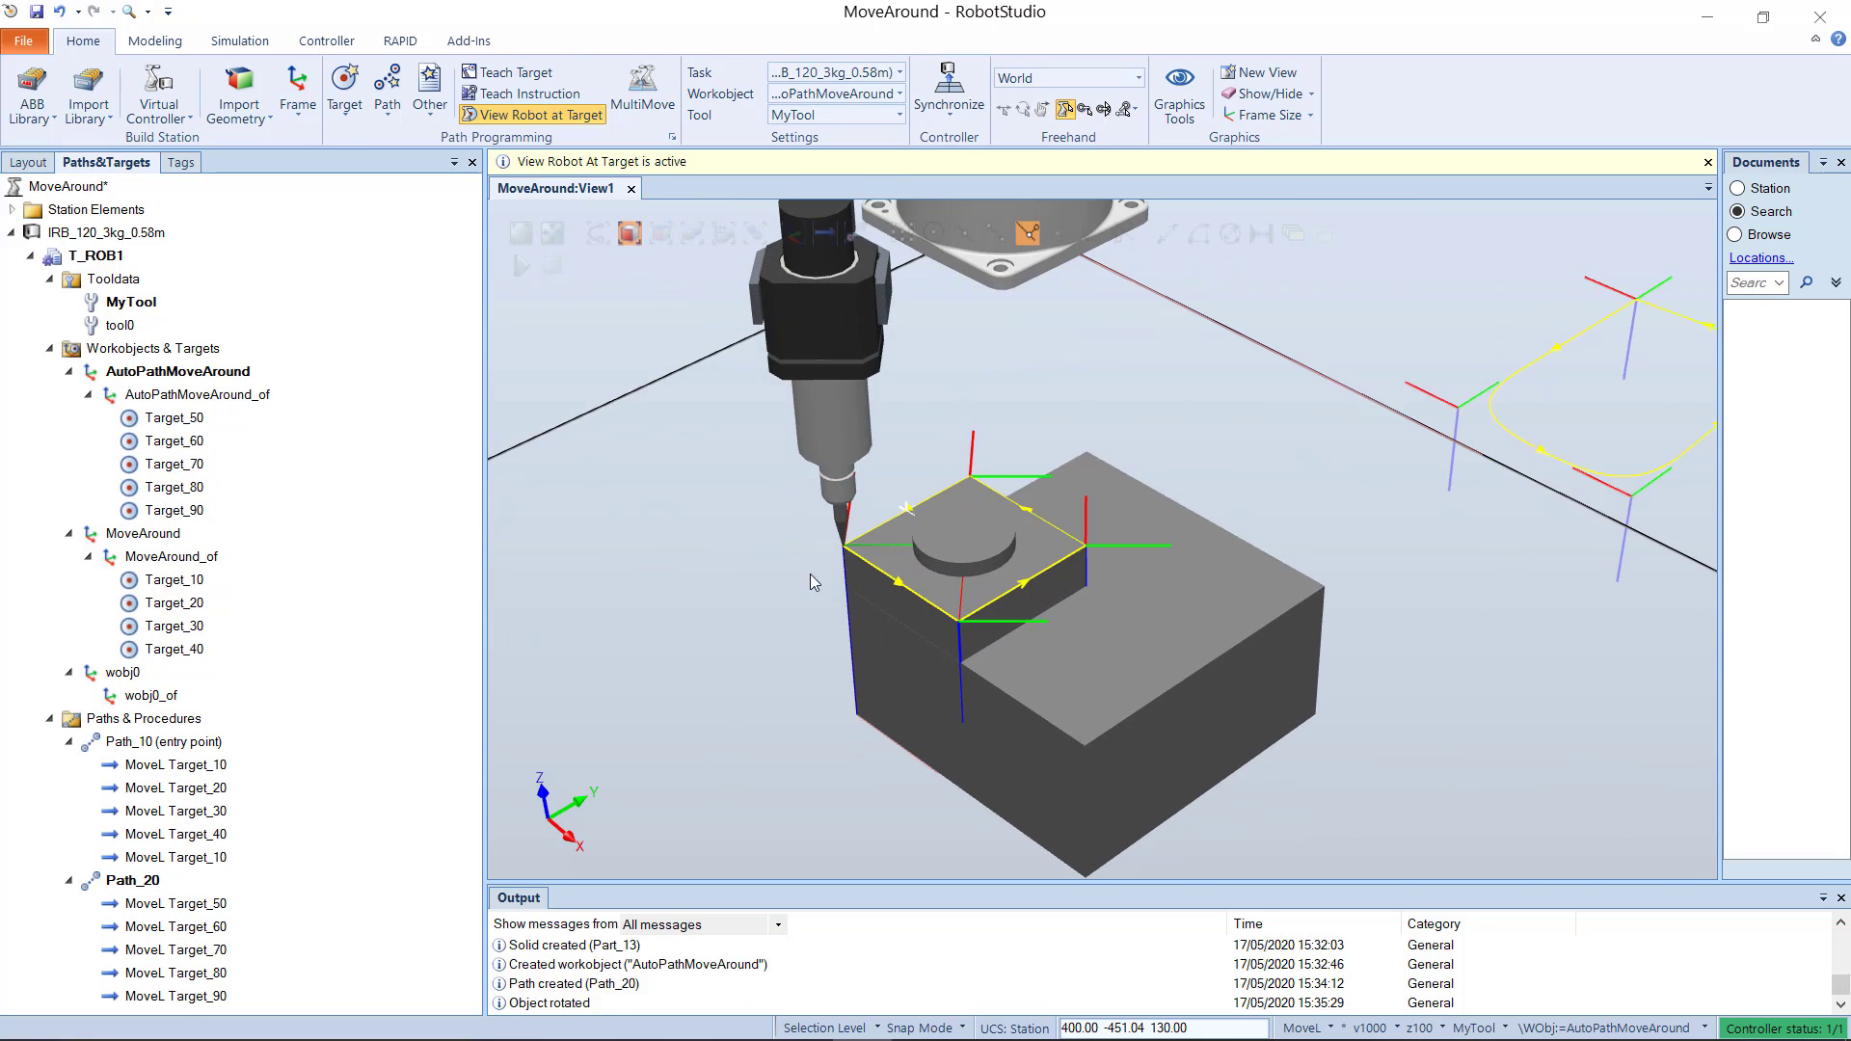
{"action": "left_click", "coordinate": [145, 880]}
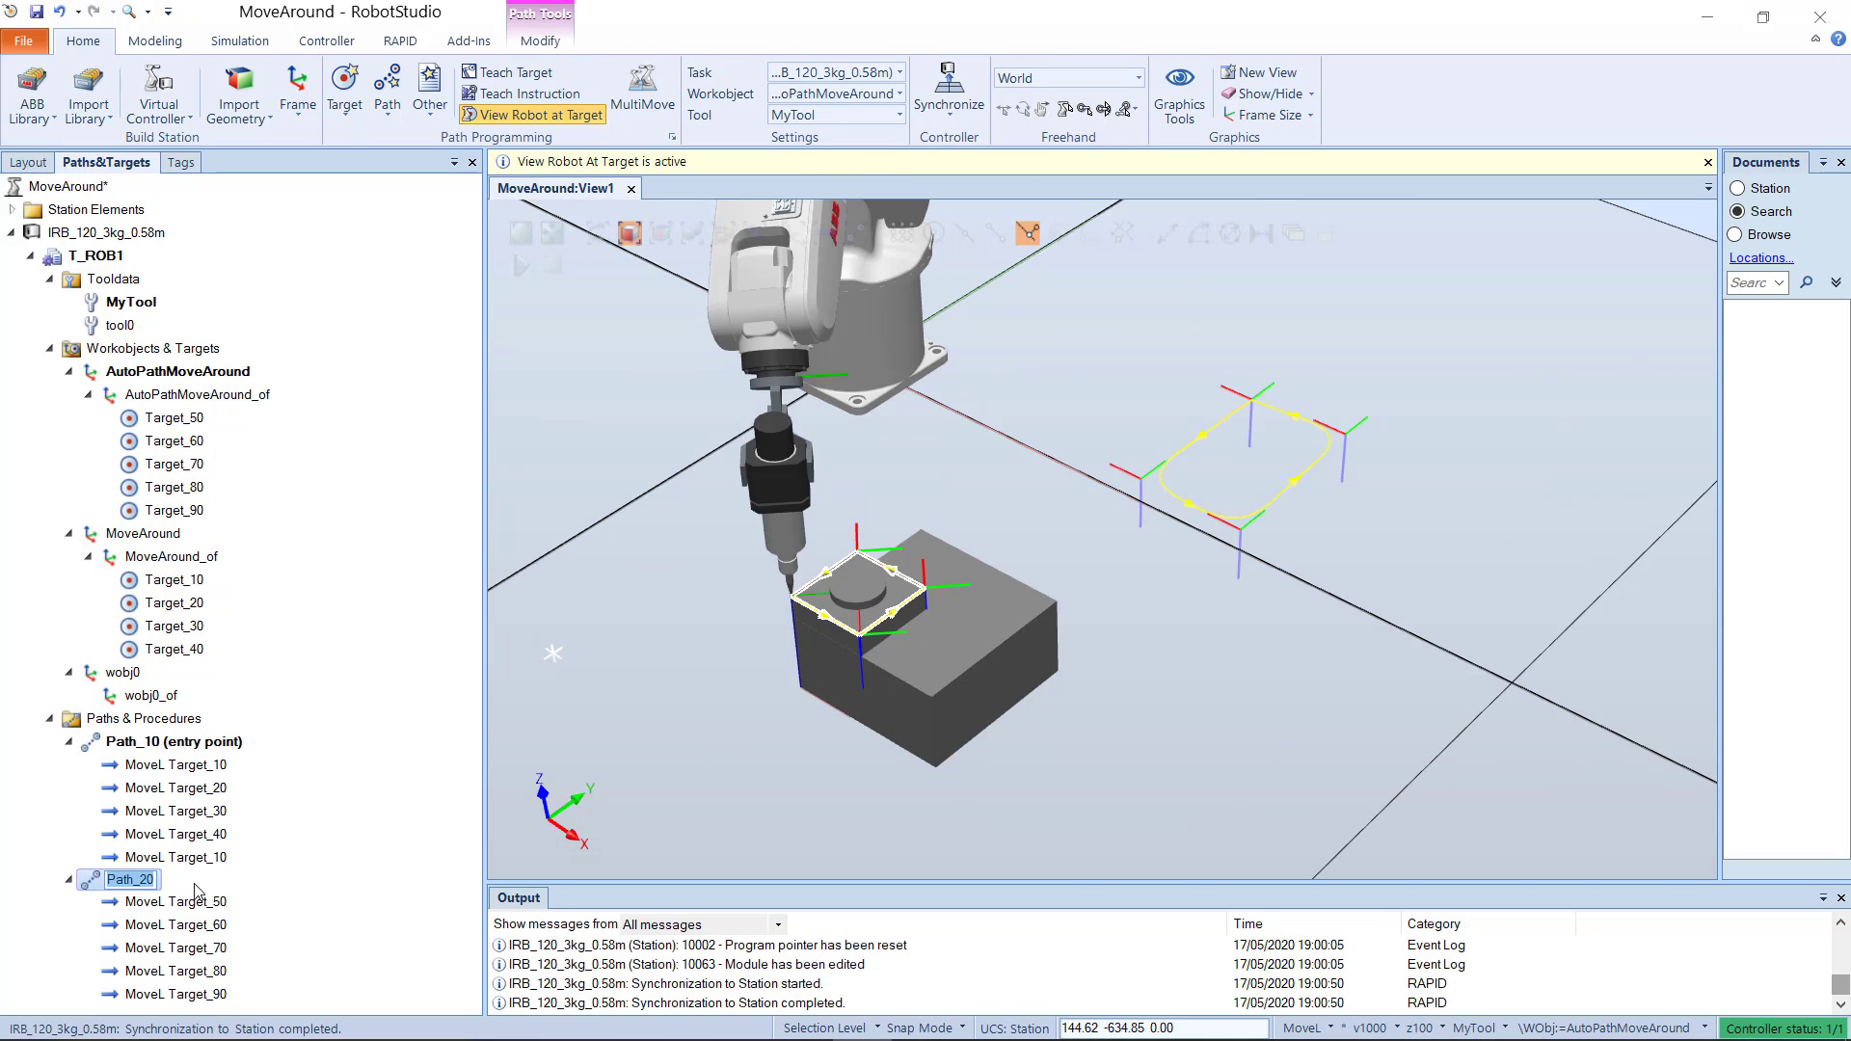
{"action": "type", "text": "AutoPathLinear"}
{"action": "key", "text": "Return"}
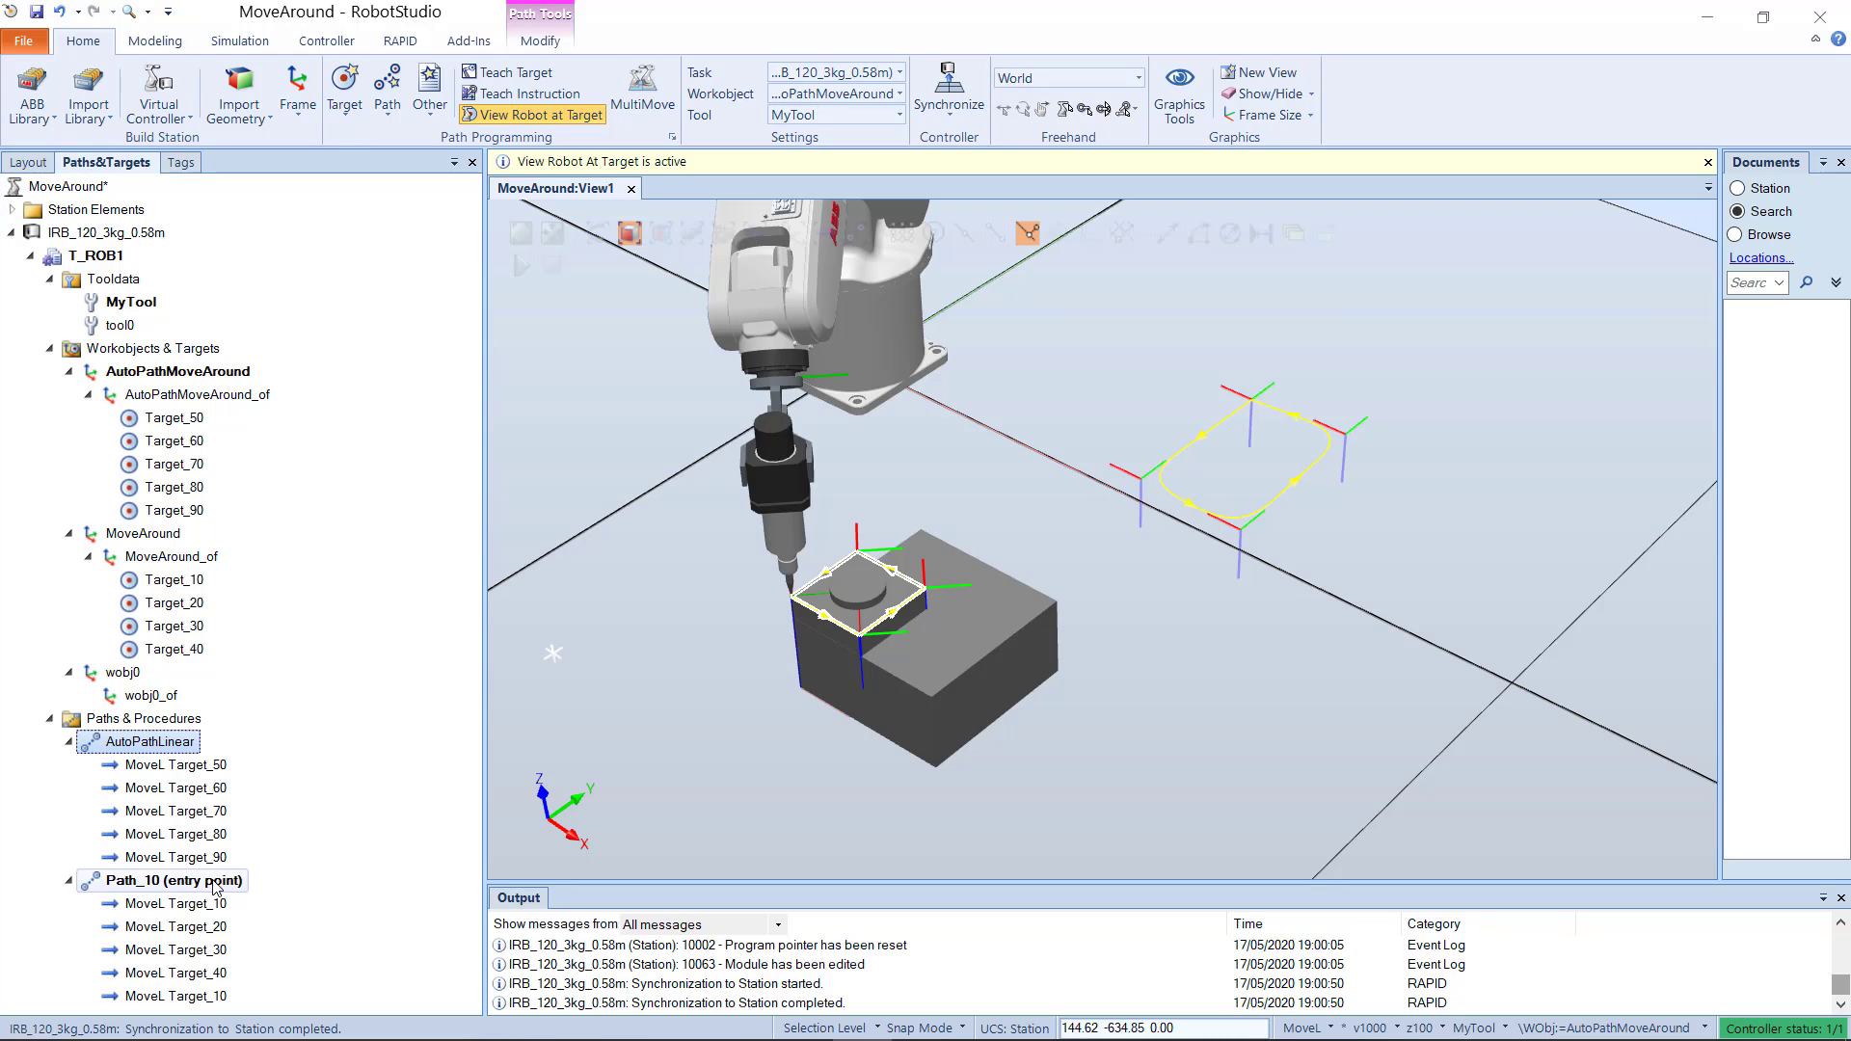
{"action": "left_click", "coordinate": [315, 860]}
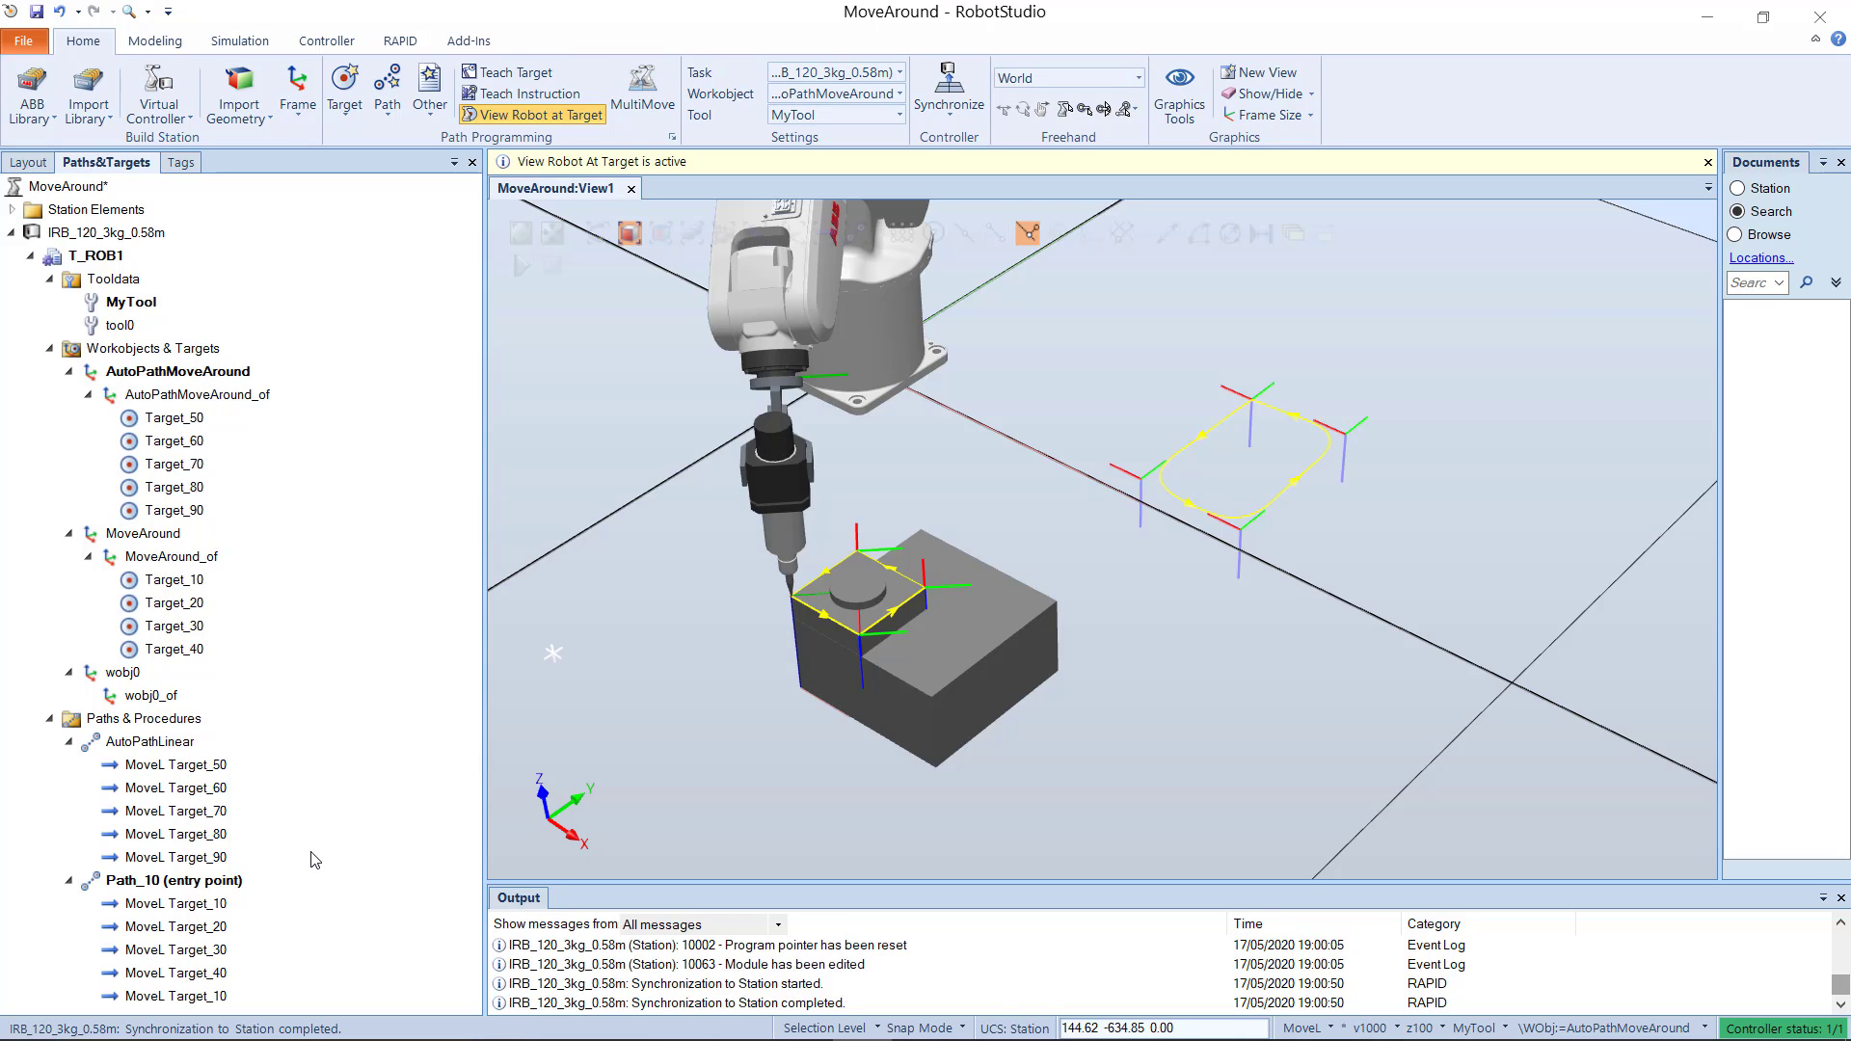
Step: Start an AutoPath with Circular approximation and select the top circular edge of the cylinder on the smaller box
{"action": "left_click", "coordinate": [386, 105]}
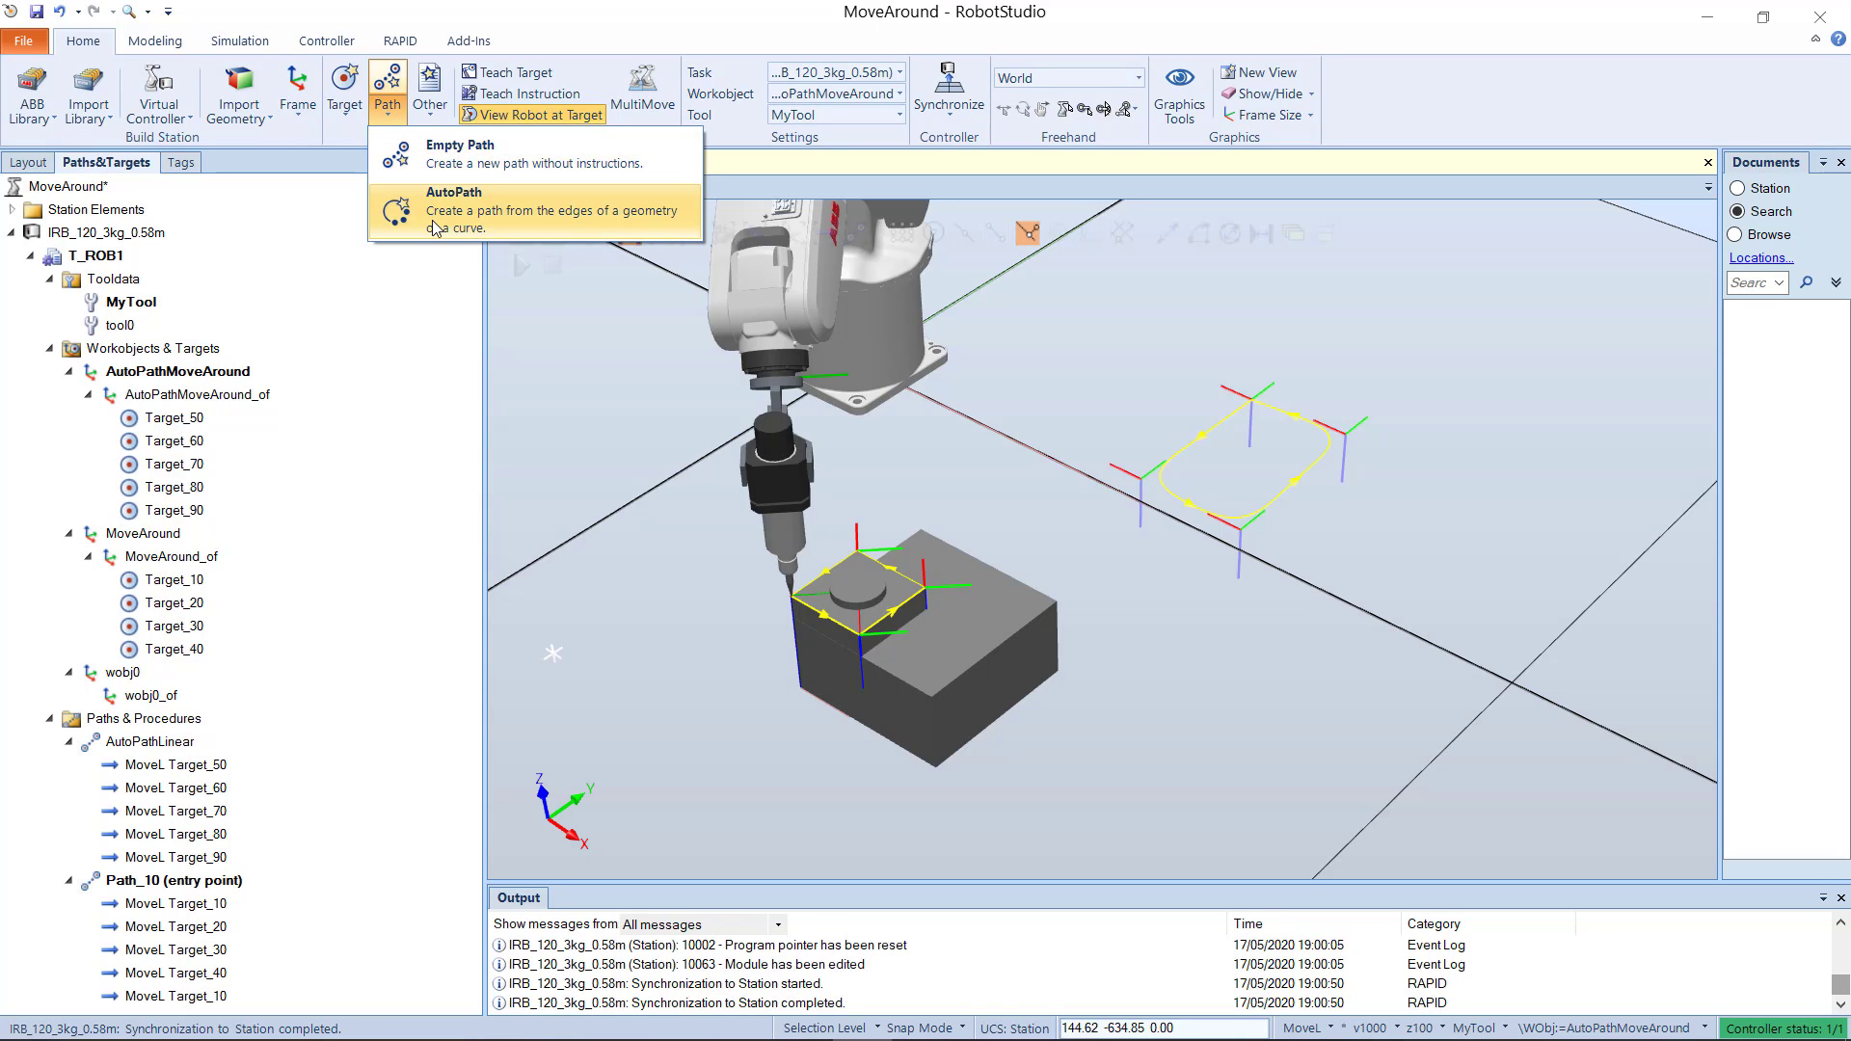
{"action": "left_click", "coordinate": [405, 206]}
{"action": "left_click", "coordinate": [192, 162]}
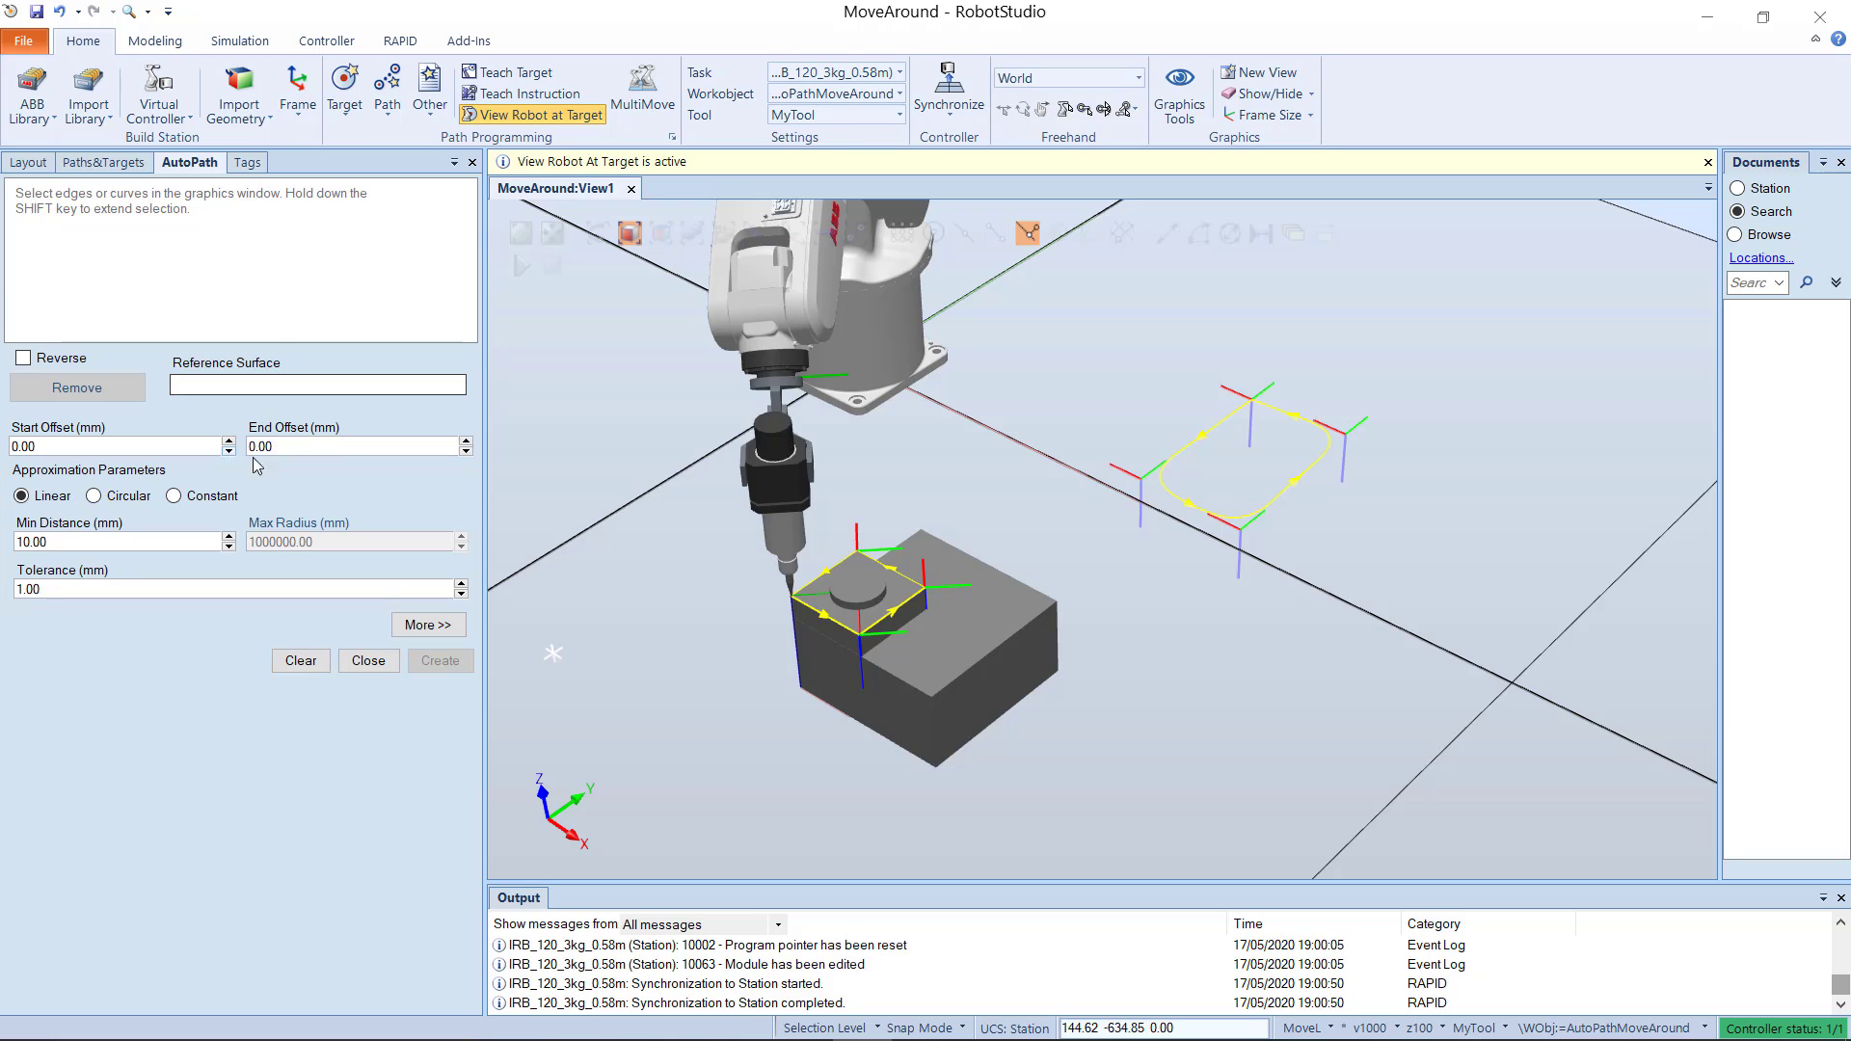
{"action": "left_click", "coordinate": [93, 495]}
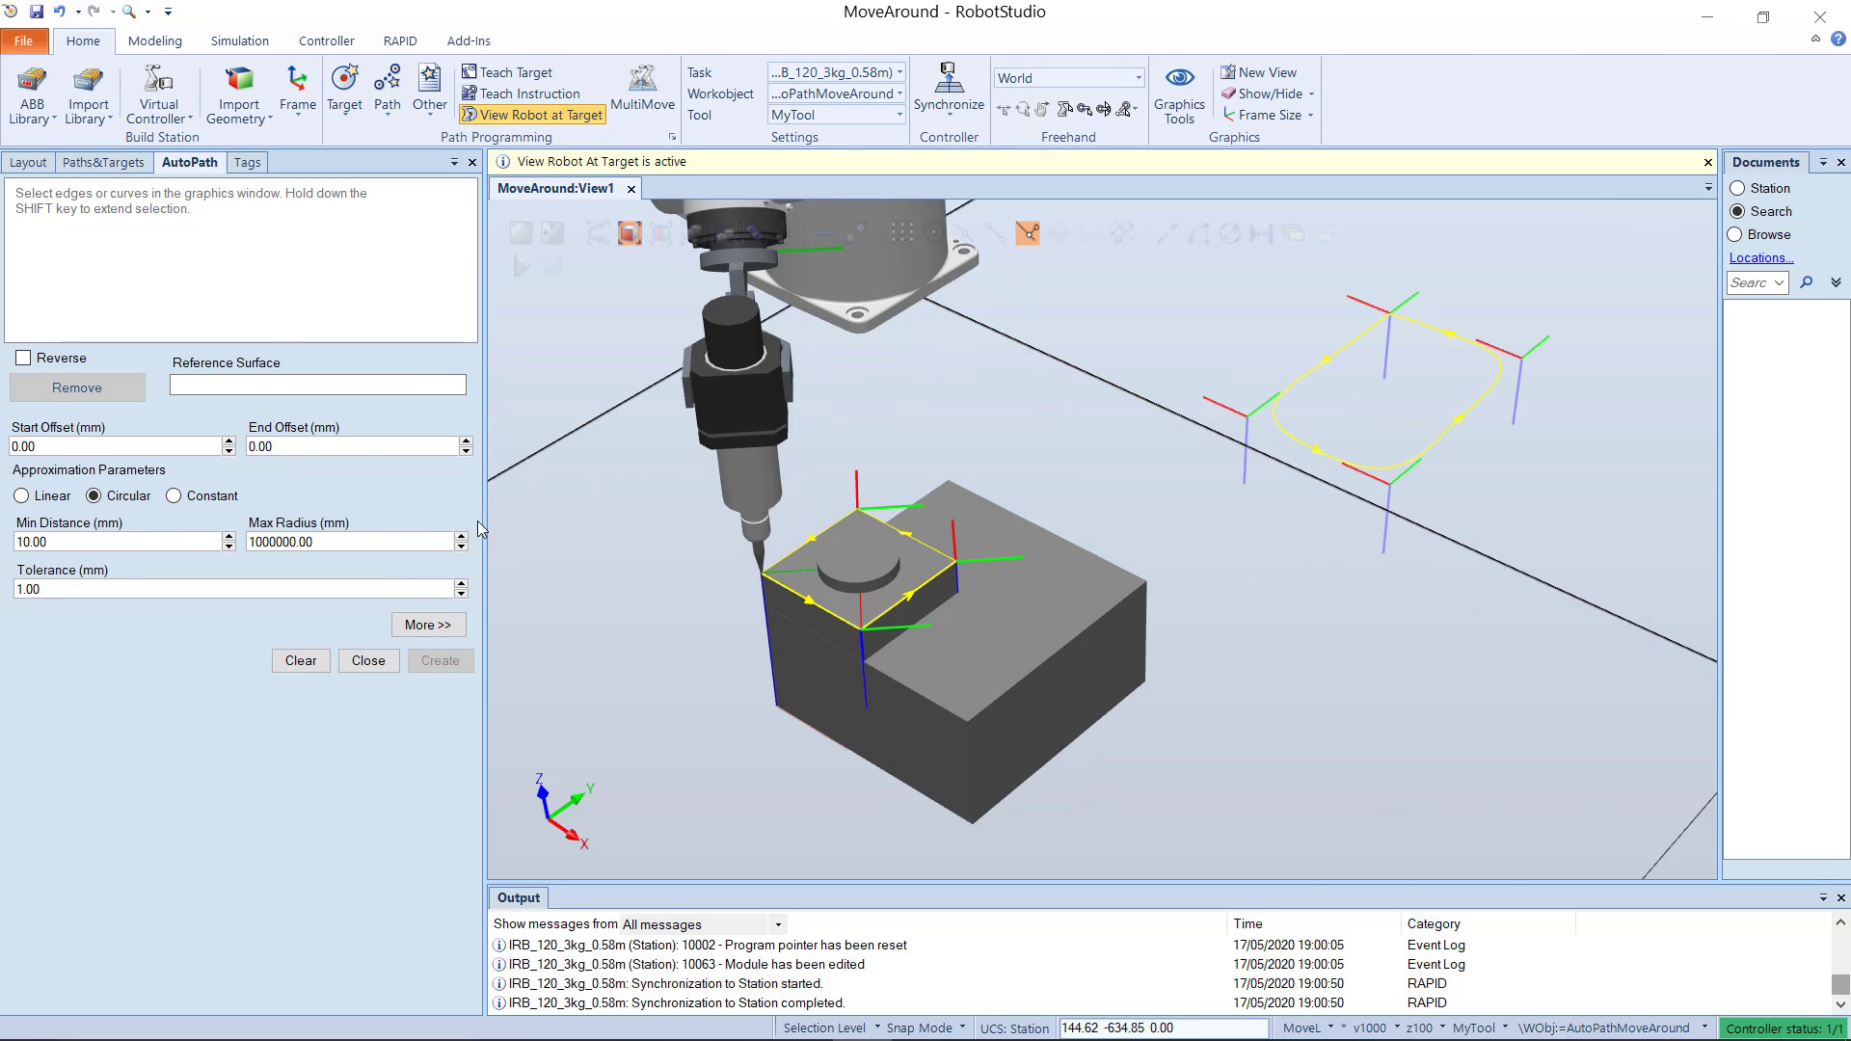
{"action": "scroll", "coordinate": [521, 529], "scroll_direction": "up", "scroll_amount": 2}
{"action": "scroll", "coordinate": [652, 589], "scroll_direction": "up", "scroll_amount": 1}
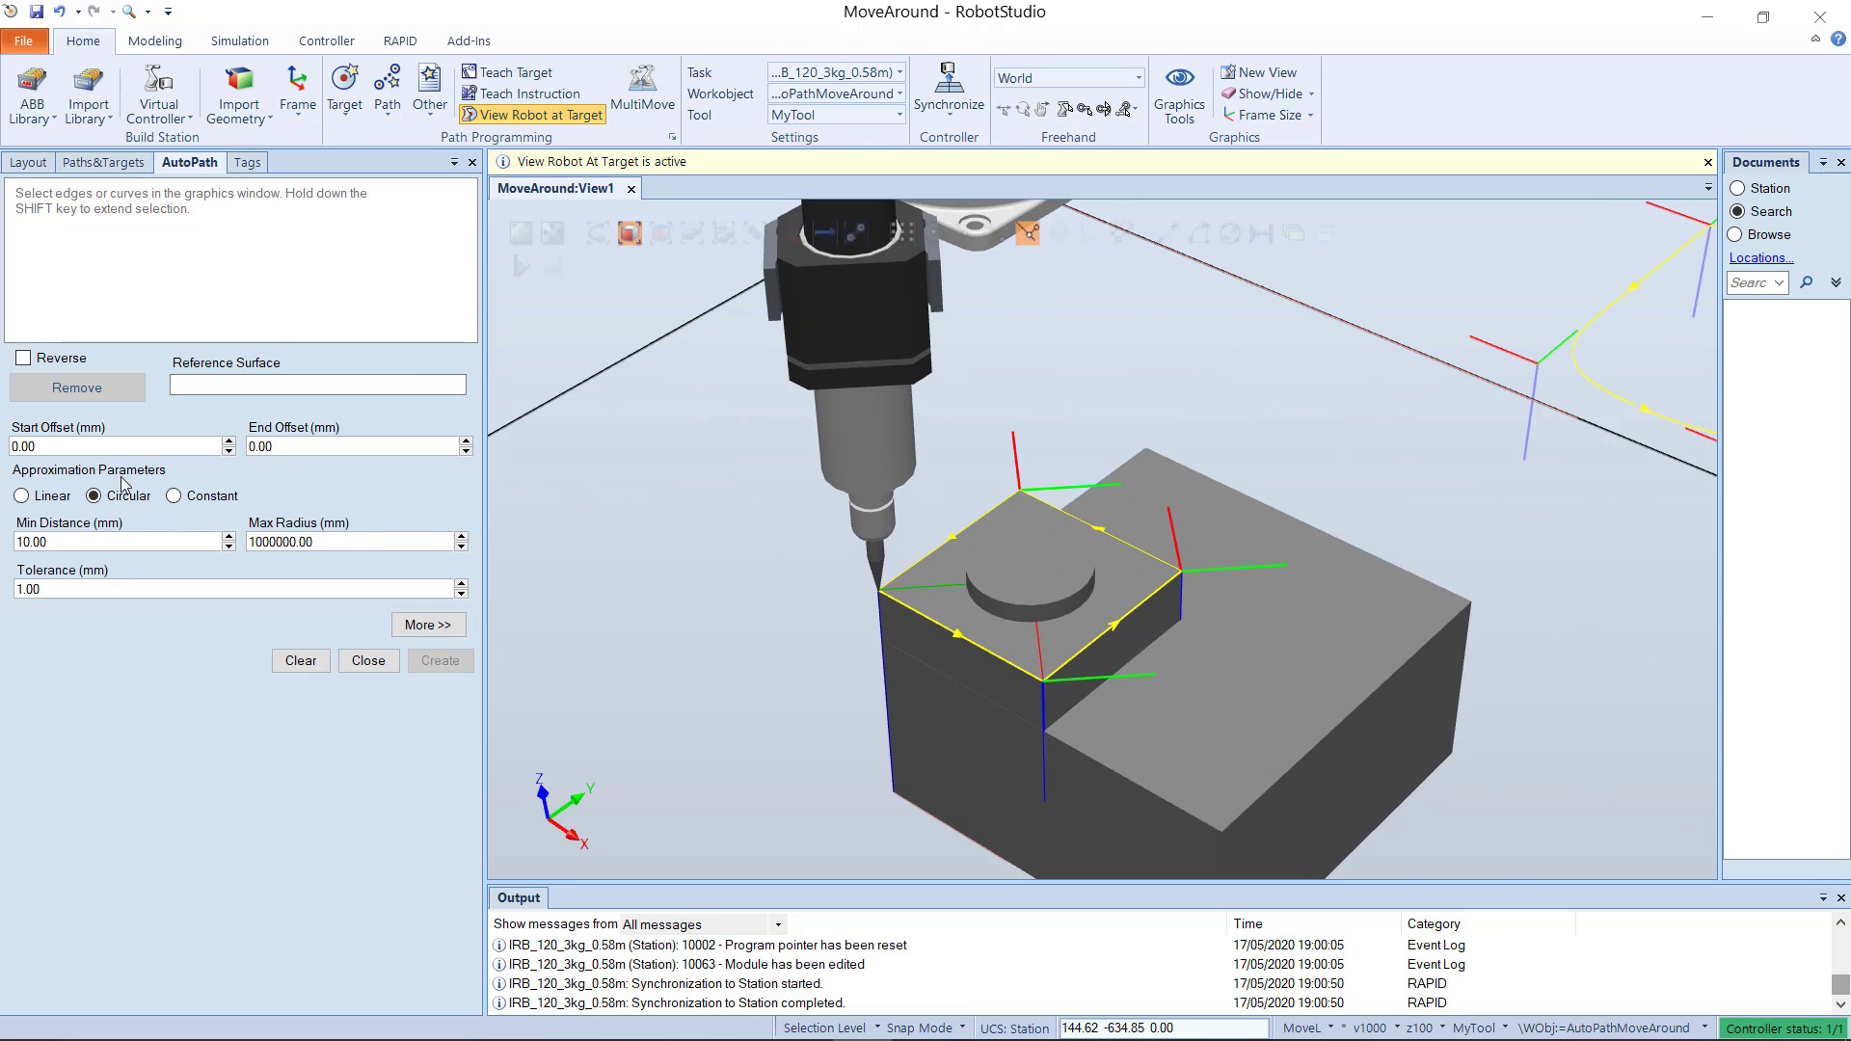
{"action": "left_click", "coordinate": [1016, 600]}
Step: Try the Constant approximation on the cylinder's edge and examine the previewed target points
{"action": "scroll", "coordinate": [675, 640], "scroll_direction": "up", "scroll_amount": 1}
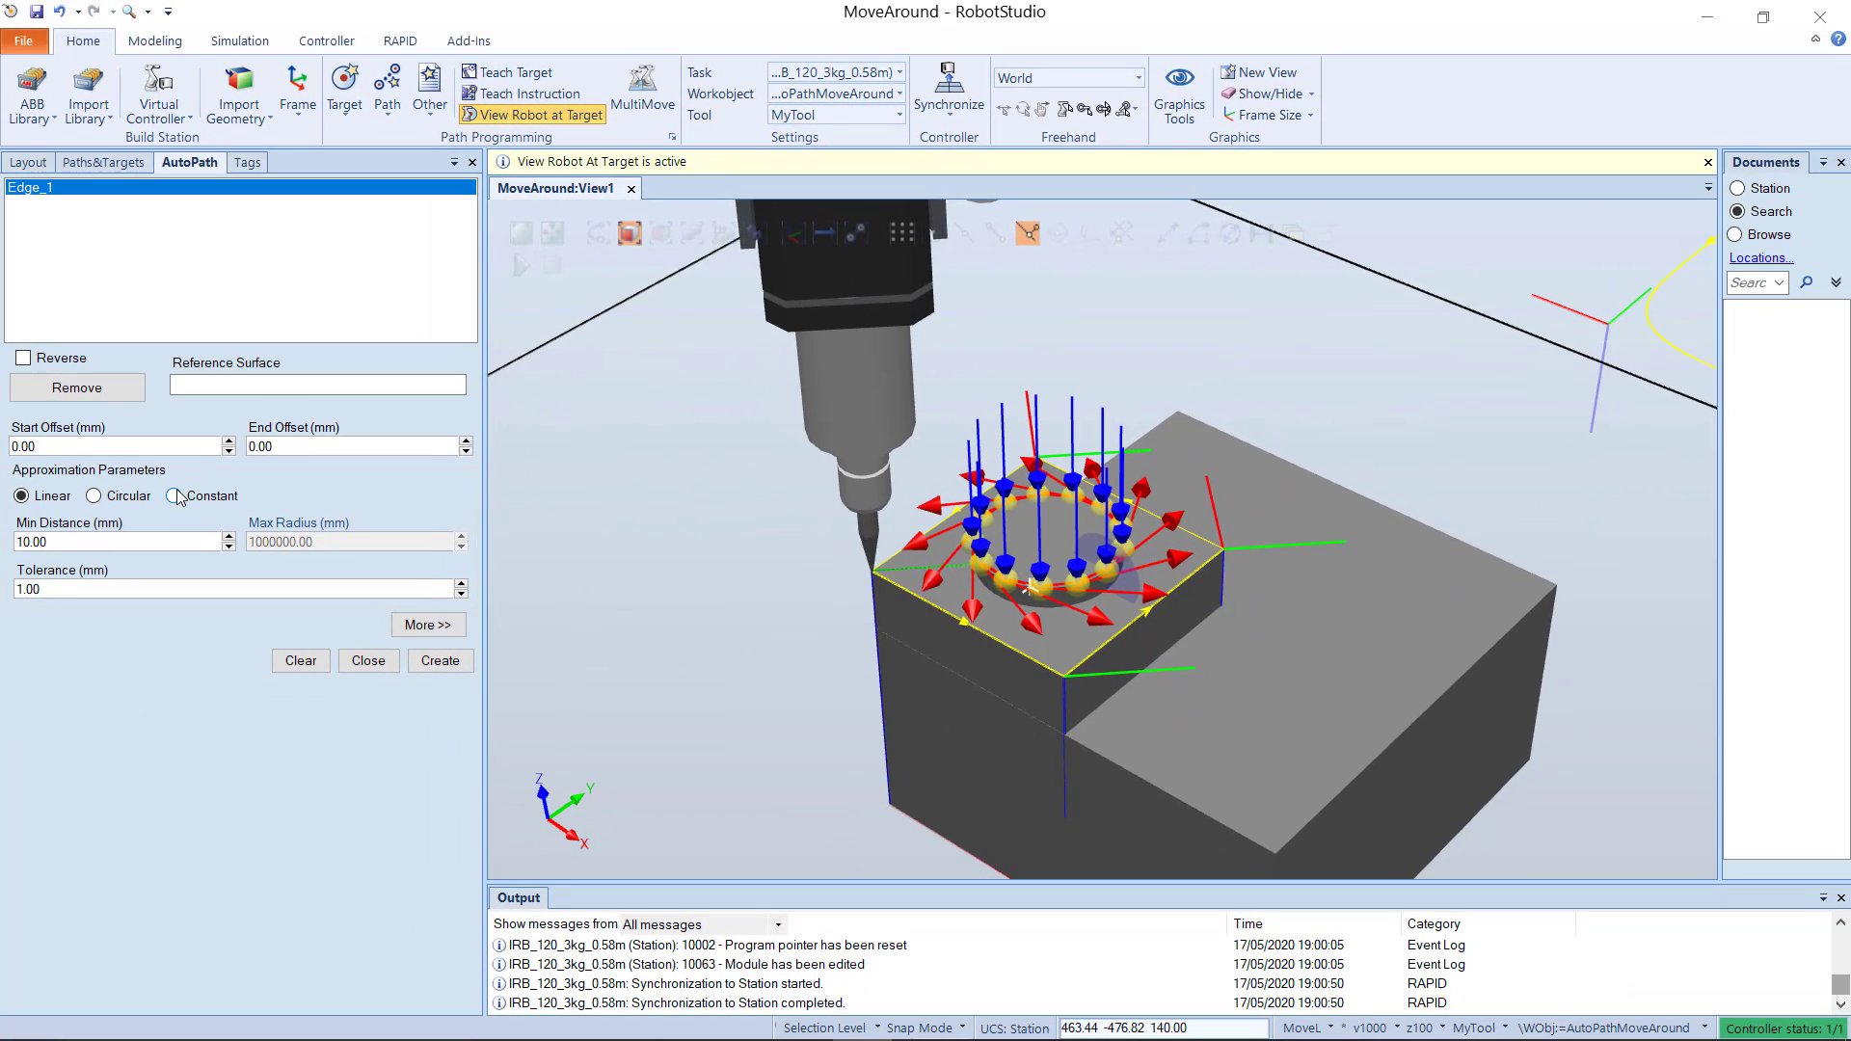
{"action": "left_click", "coordinate": [177, 496]}
{"action": "scroll", "coordinate": [1006, 622], "scroll_direction": "up", "scroll_amount": 5}
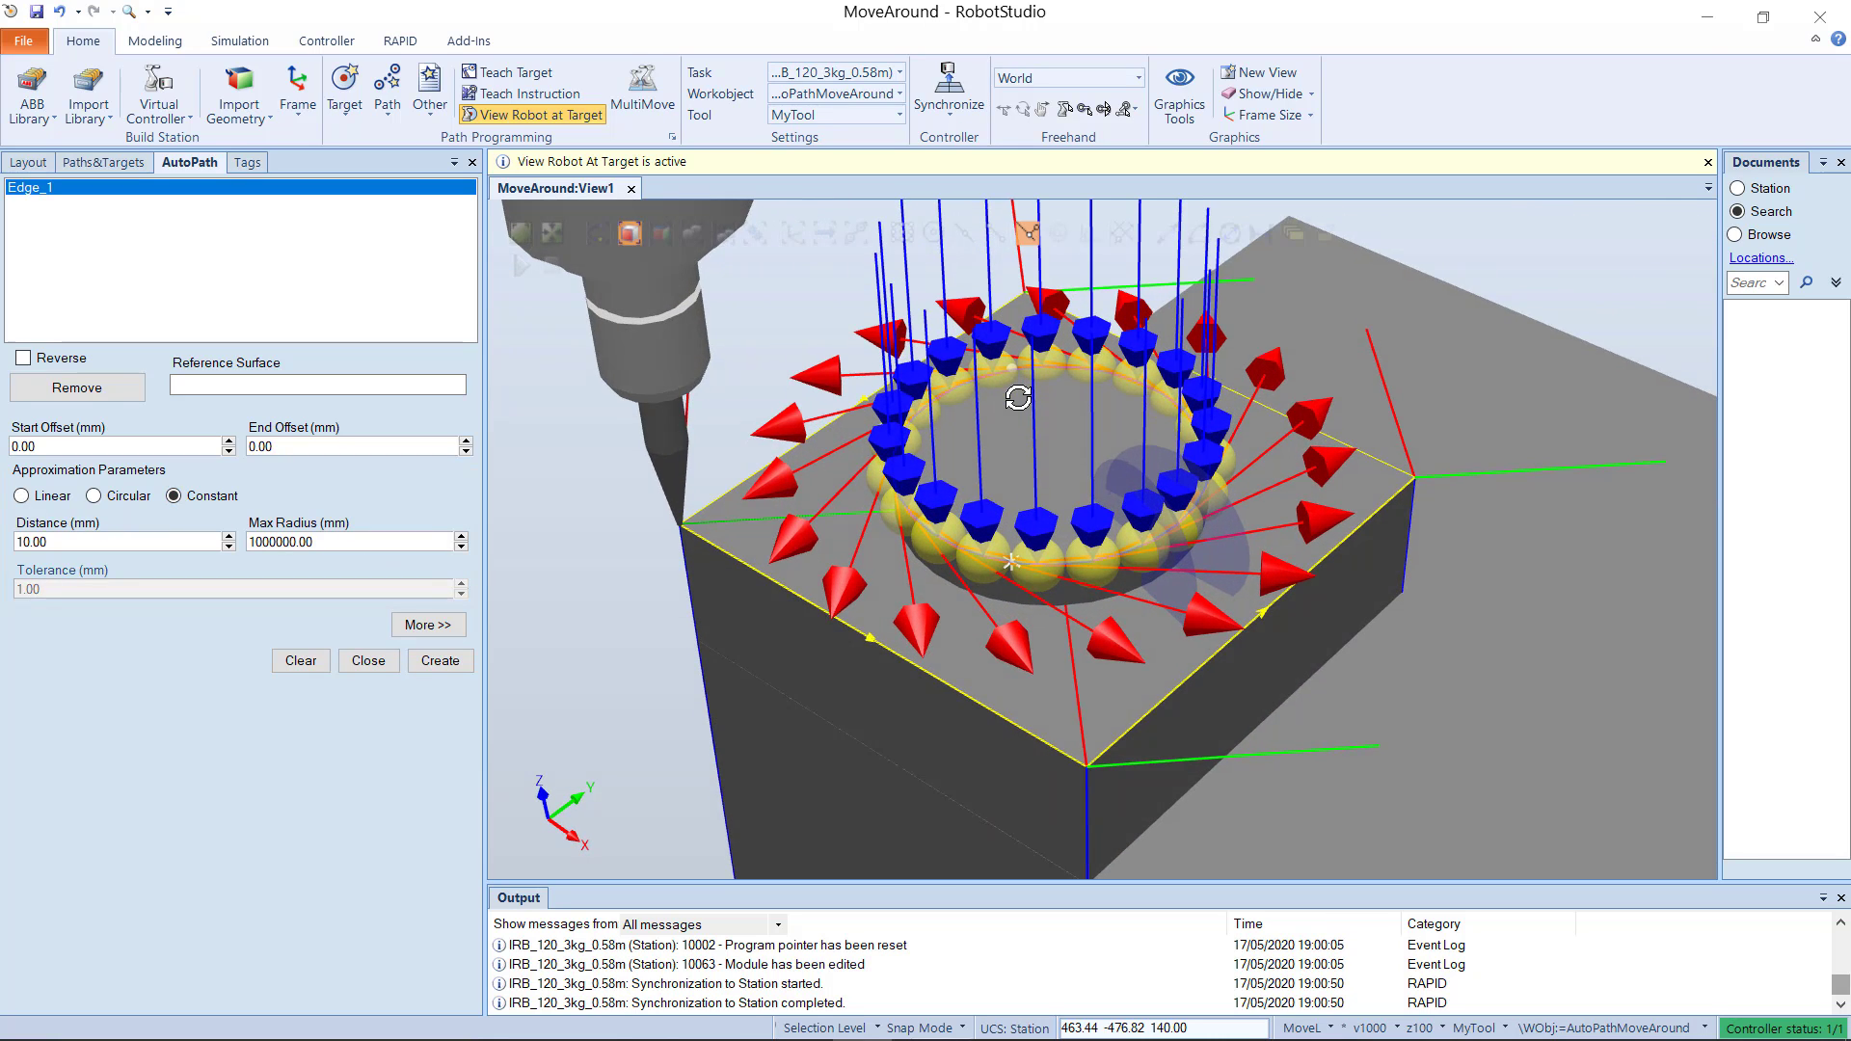
{"action": "mouse_move", "coordinate": [1012, 392]}
{"action": "left_mouse_down", "text": "ctrl+shift"}
{"action": "mouse_move", "coordinate": [1026, 484]}
{"action": "mouse_move", "coordinate": [1024, 411]}
{"action": "left_mouse_up", "text": "ctrl+shift"}
{"action": "scroll", "coordinate": [1024, 411], "scroll_direction": "down", "scroll_amount": 5}
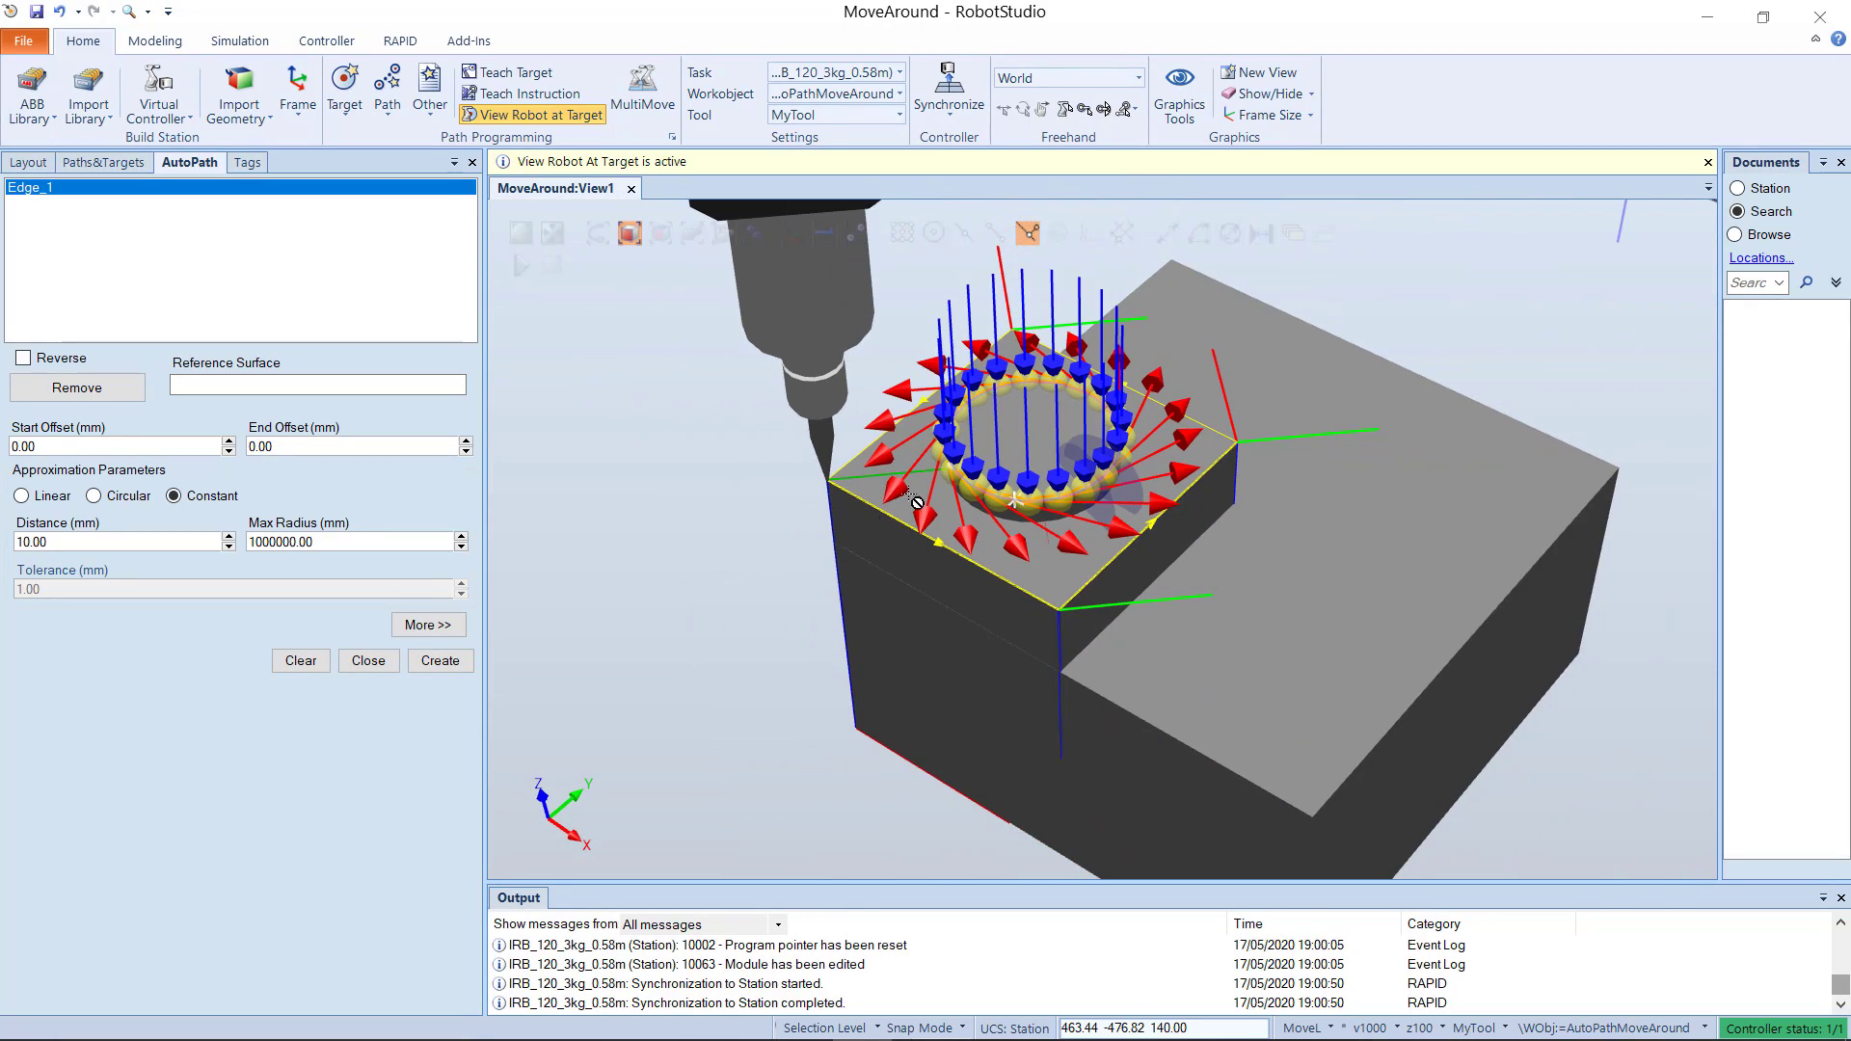
{"action": "scroll", "coordinate": [761, 547], "scroll_direction": "down", "scroll_amount": 2}
{"action": "left_click_drag", "start_coordinate": [738, 589], "coordinate": [736, 559], "text": "ctrl"}
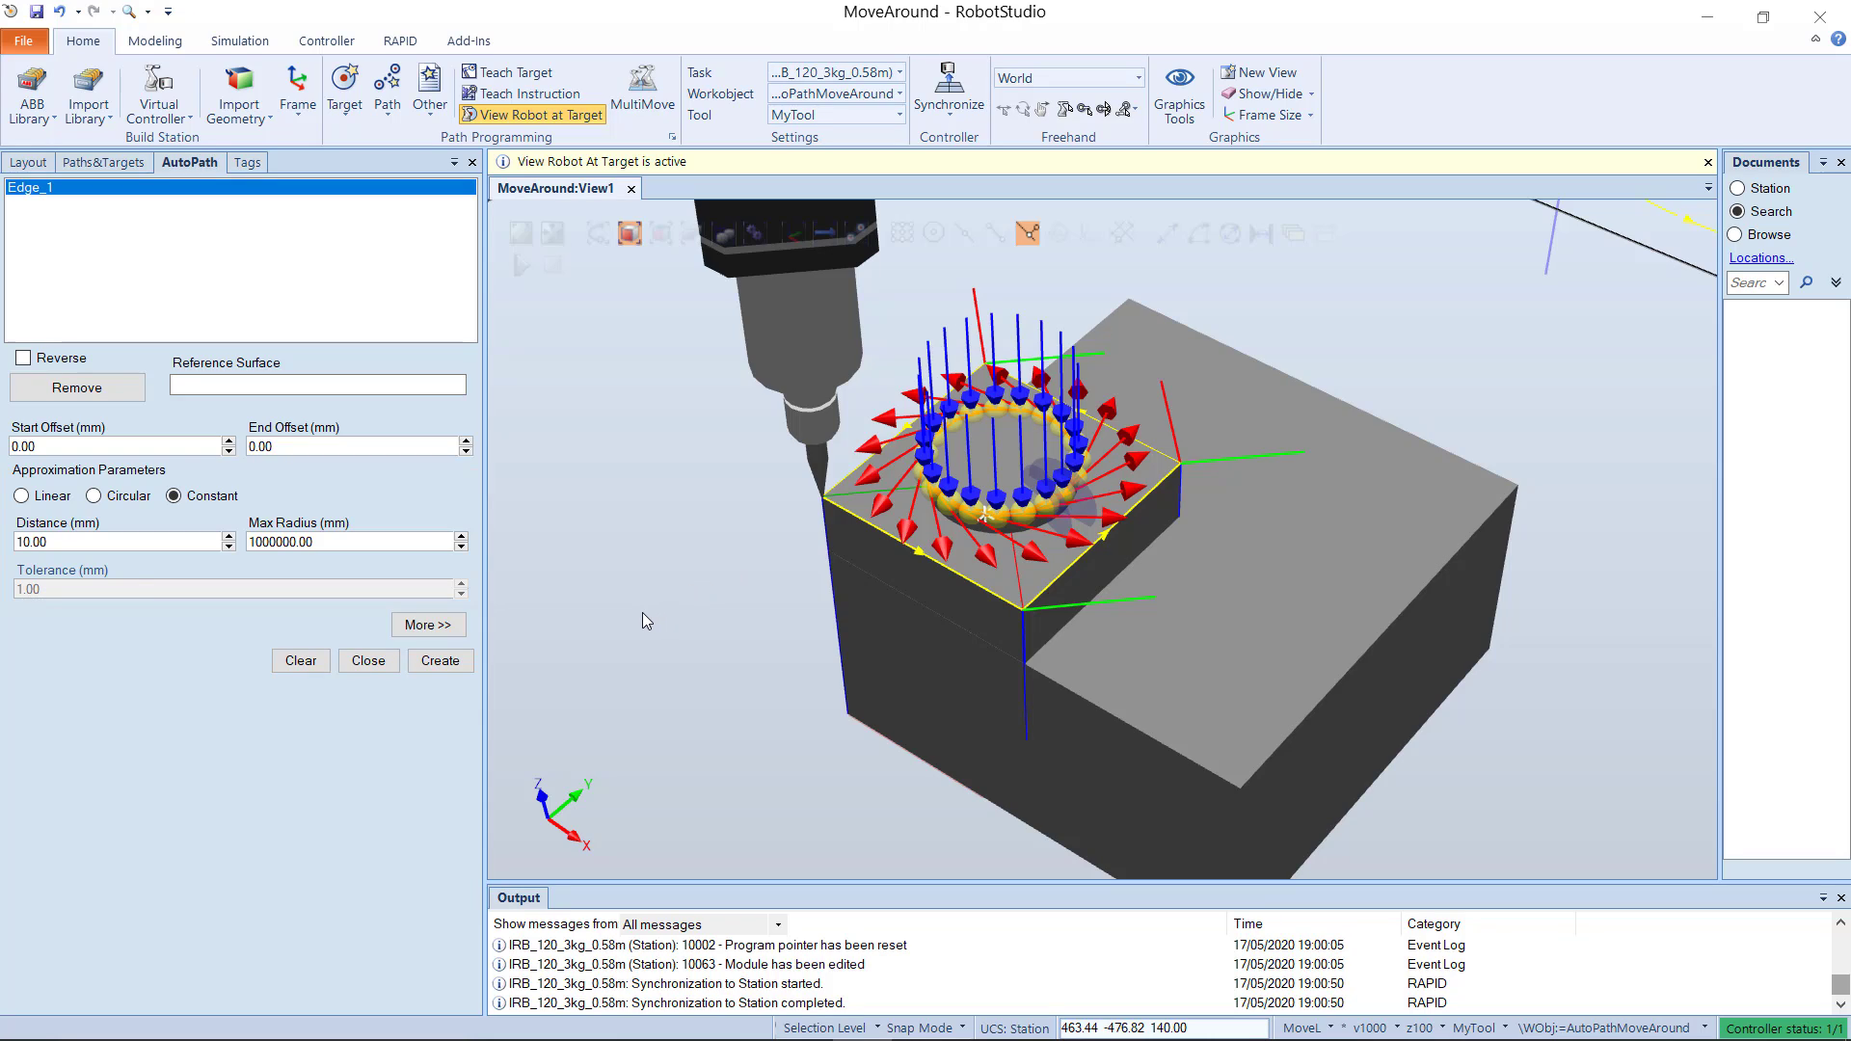
Step: Set the edge's approximation to Circular and create the automatic path
{"action": "left_click", "coordinate": [134, 496]}
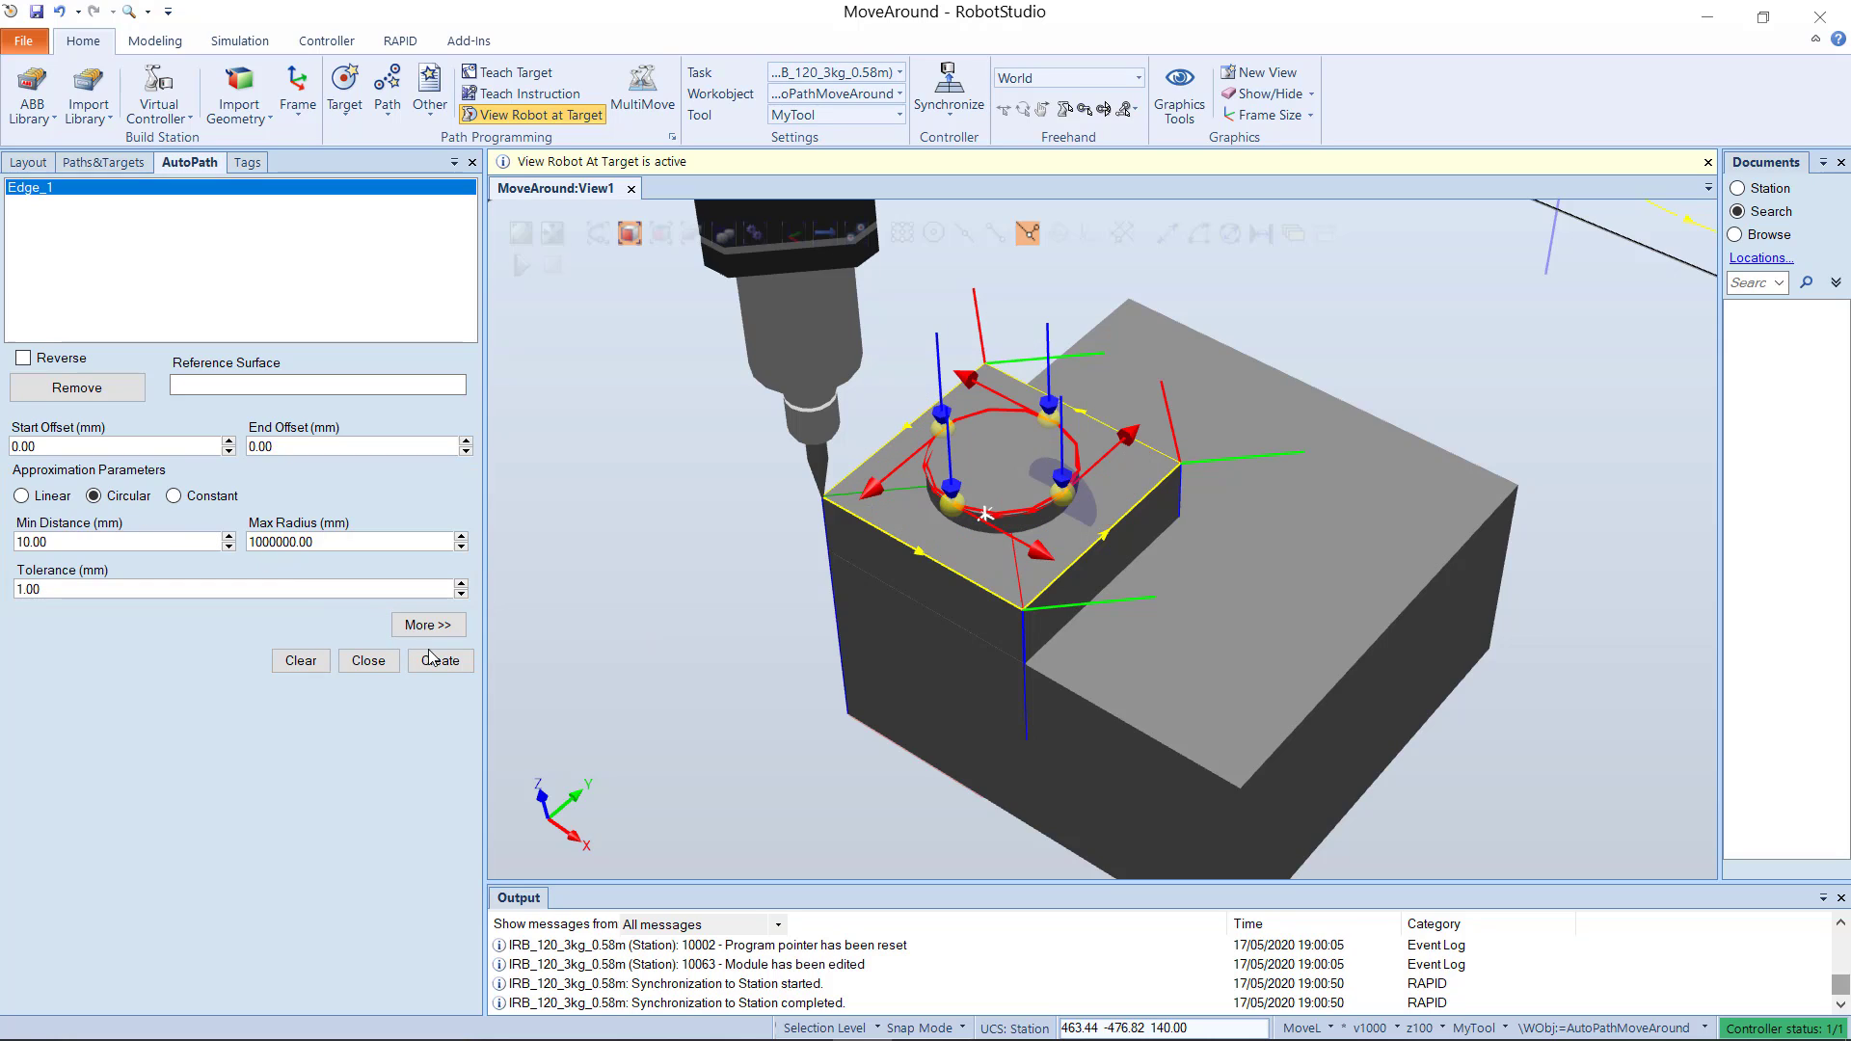
{"action": "left_click", "coordinate": [440, 660]}
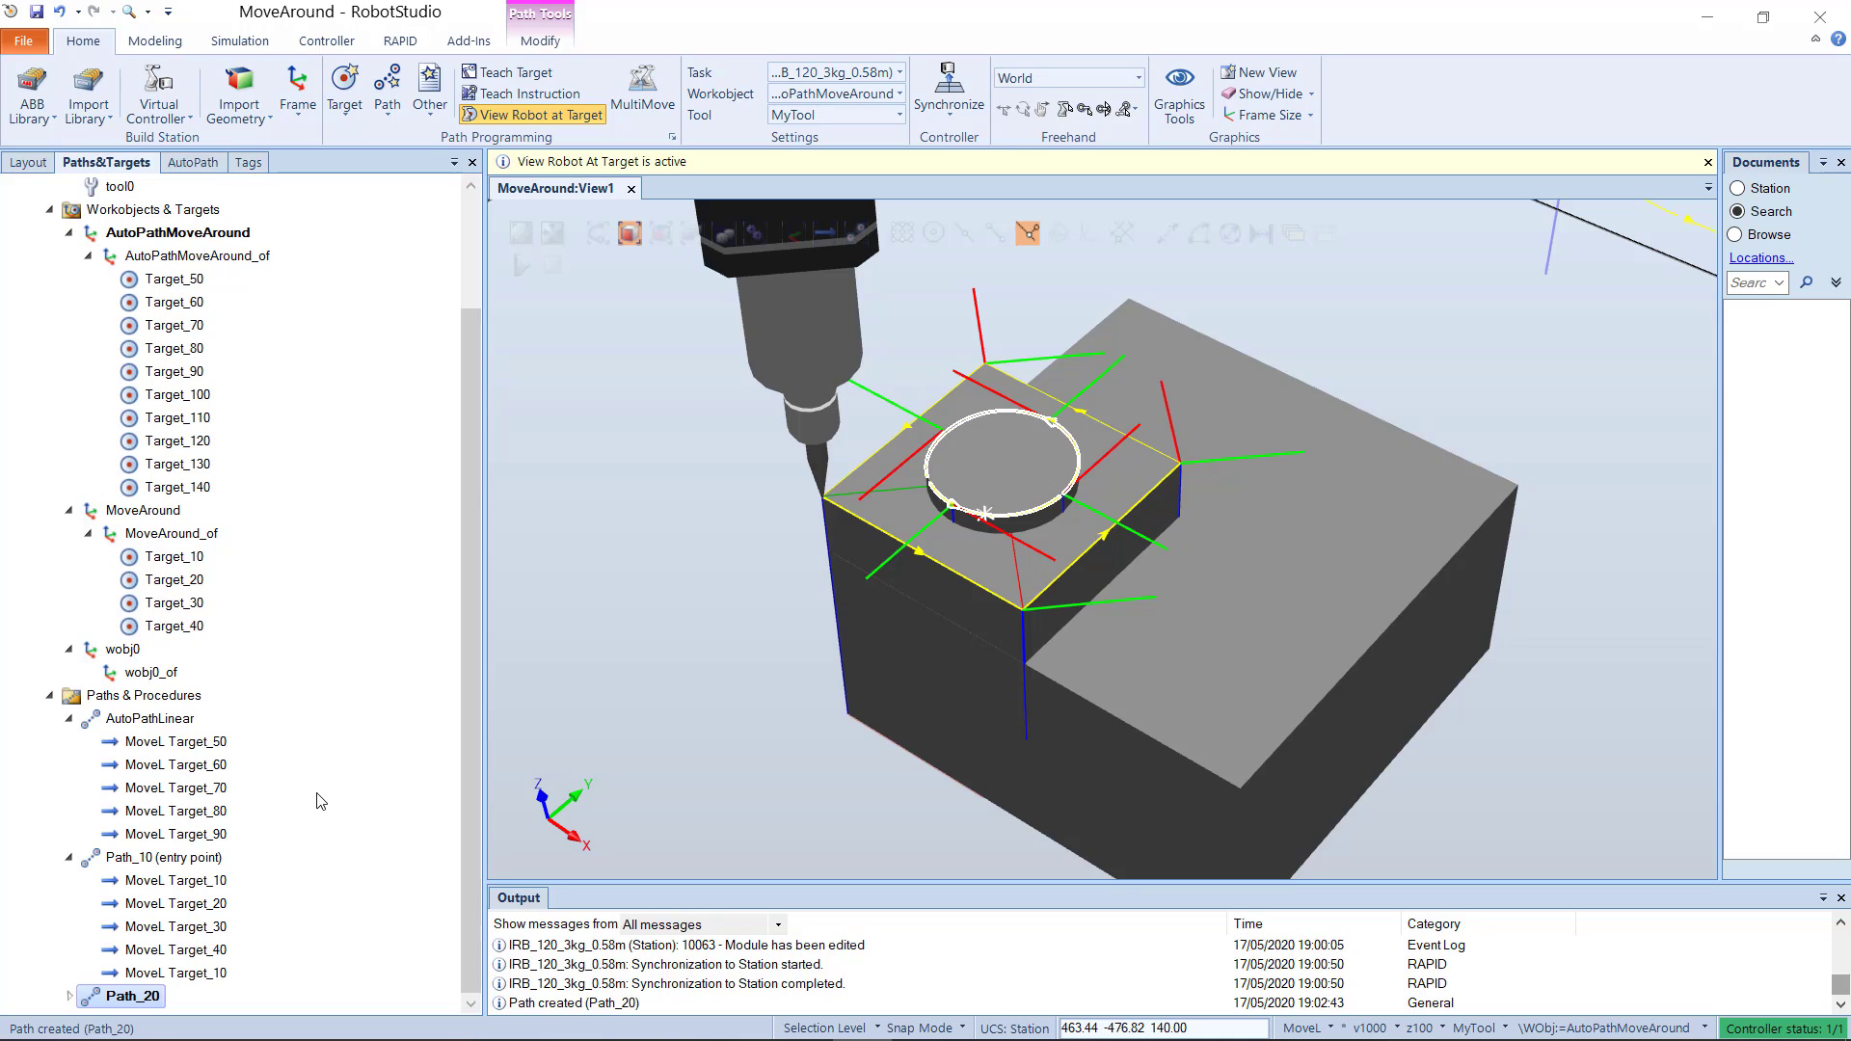
Step: Check the robot's pose at the circular path's Target_100, Target_110 and Target_120
{"action": "left_click", "coordinate": [195, 398]}
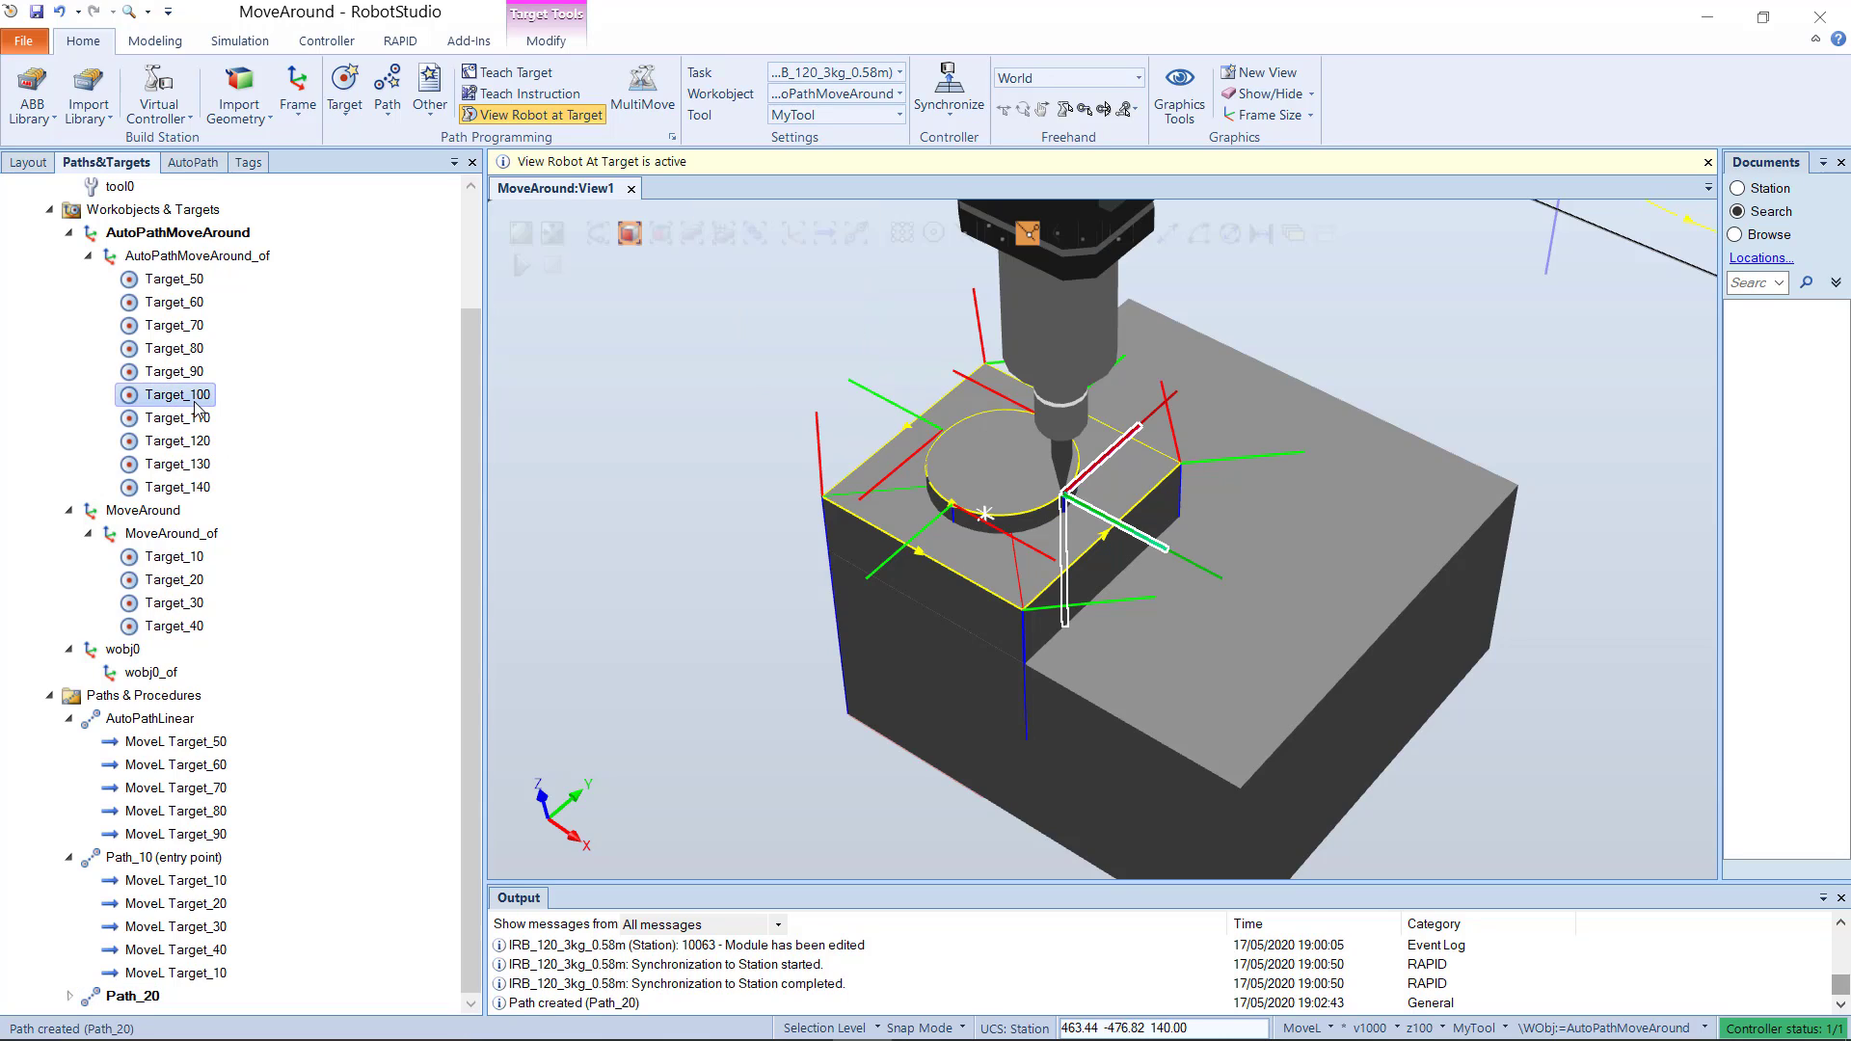
{"action": "left_click", "coordinate": [198, 441]}
{"action": "left_click", "coordinate": [198, 421]}
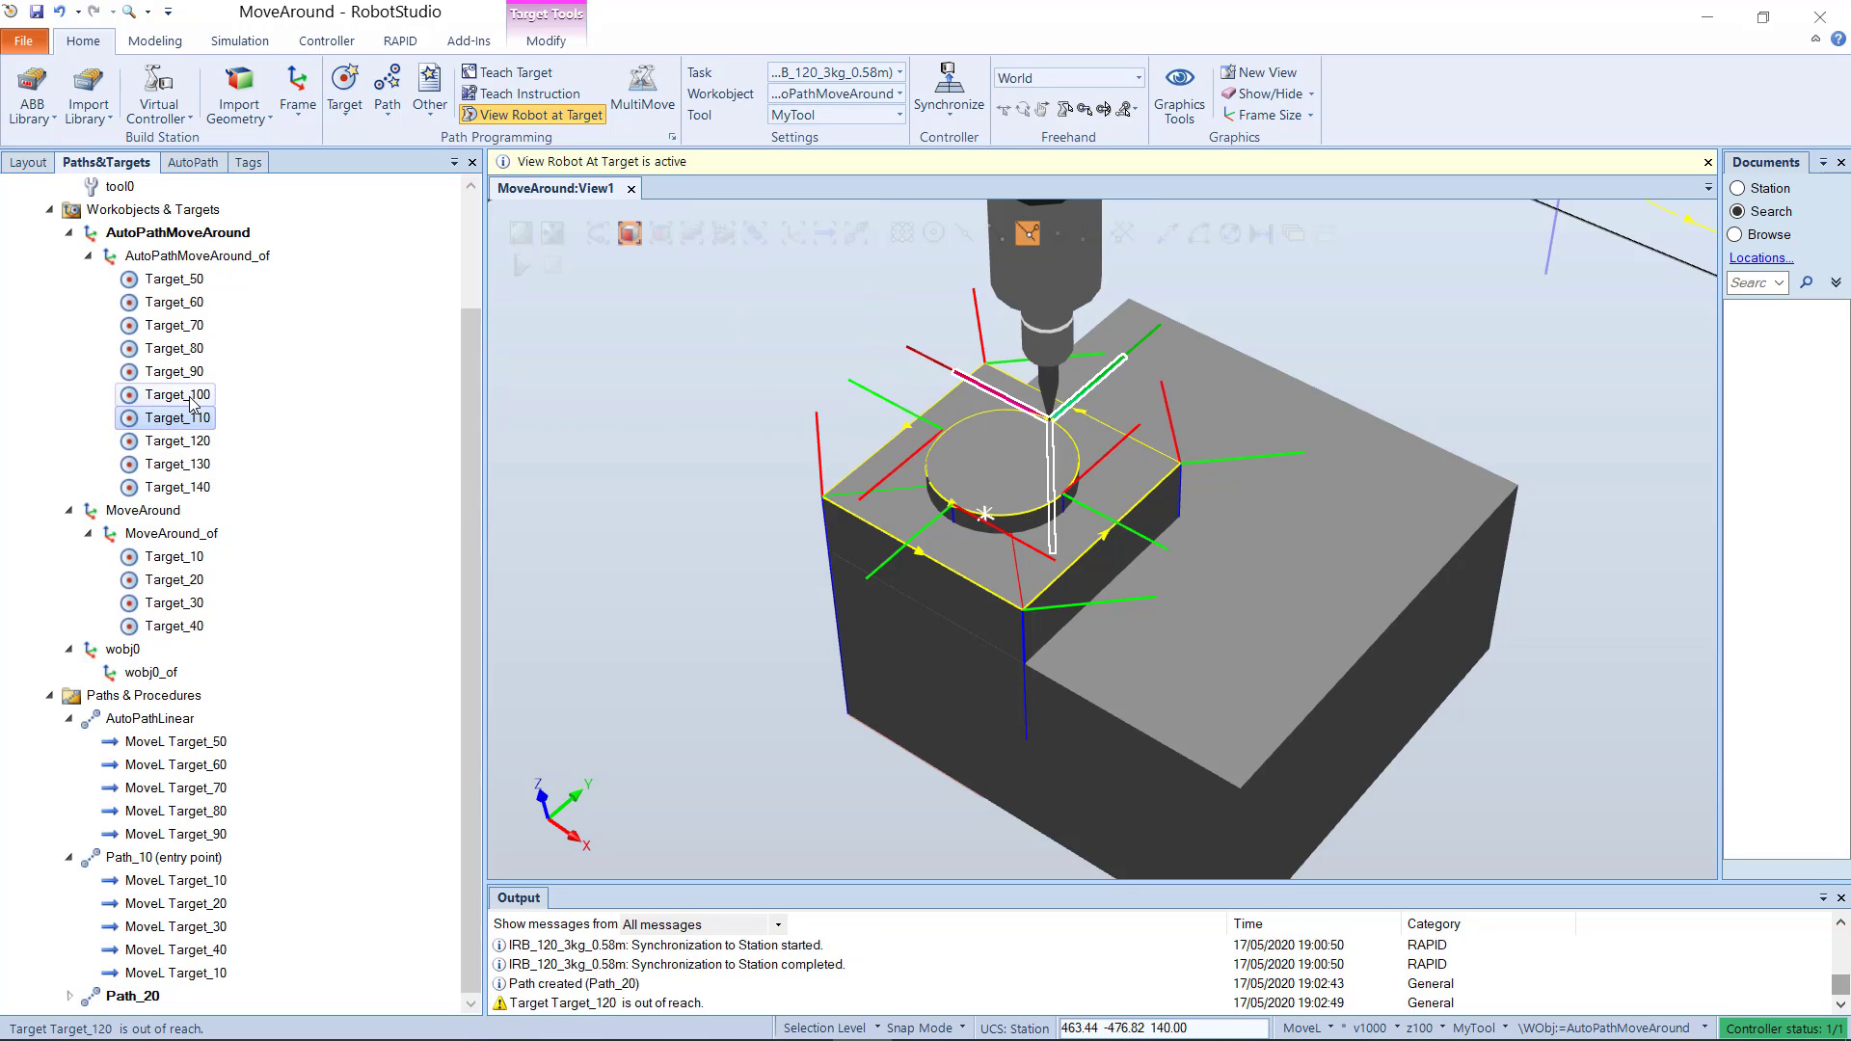
{"action": "left_click", "coordinate": [193, 396]}
Step: Copy the orientation of Target_90 and apply it to Target_100 through Target_140
{"action": "left_click", "coordinate": [188, 376]}
{"action": "right_click", "coordinate": [185, 374]}
{"action": "left_click", "coordinate": [277, 545]}
{"action": "left_click", "coordinate": [182, 396]}
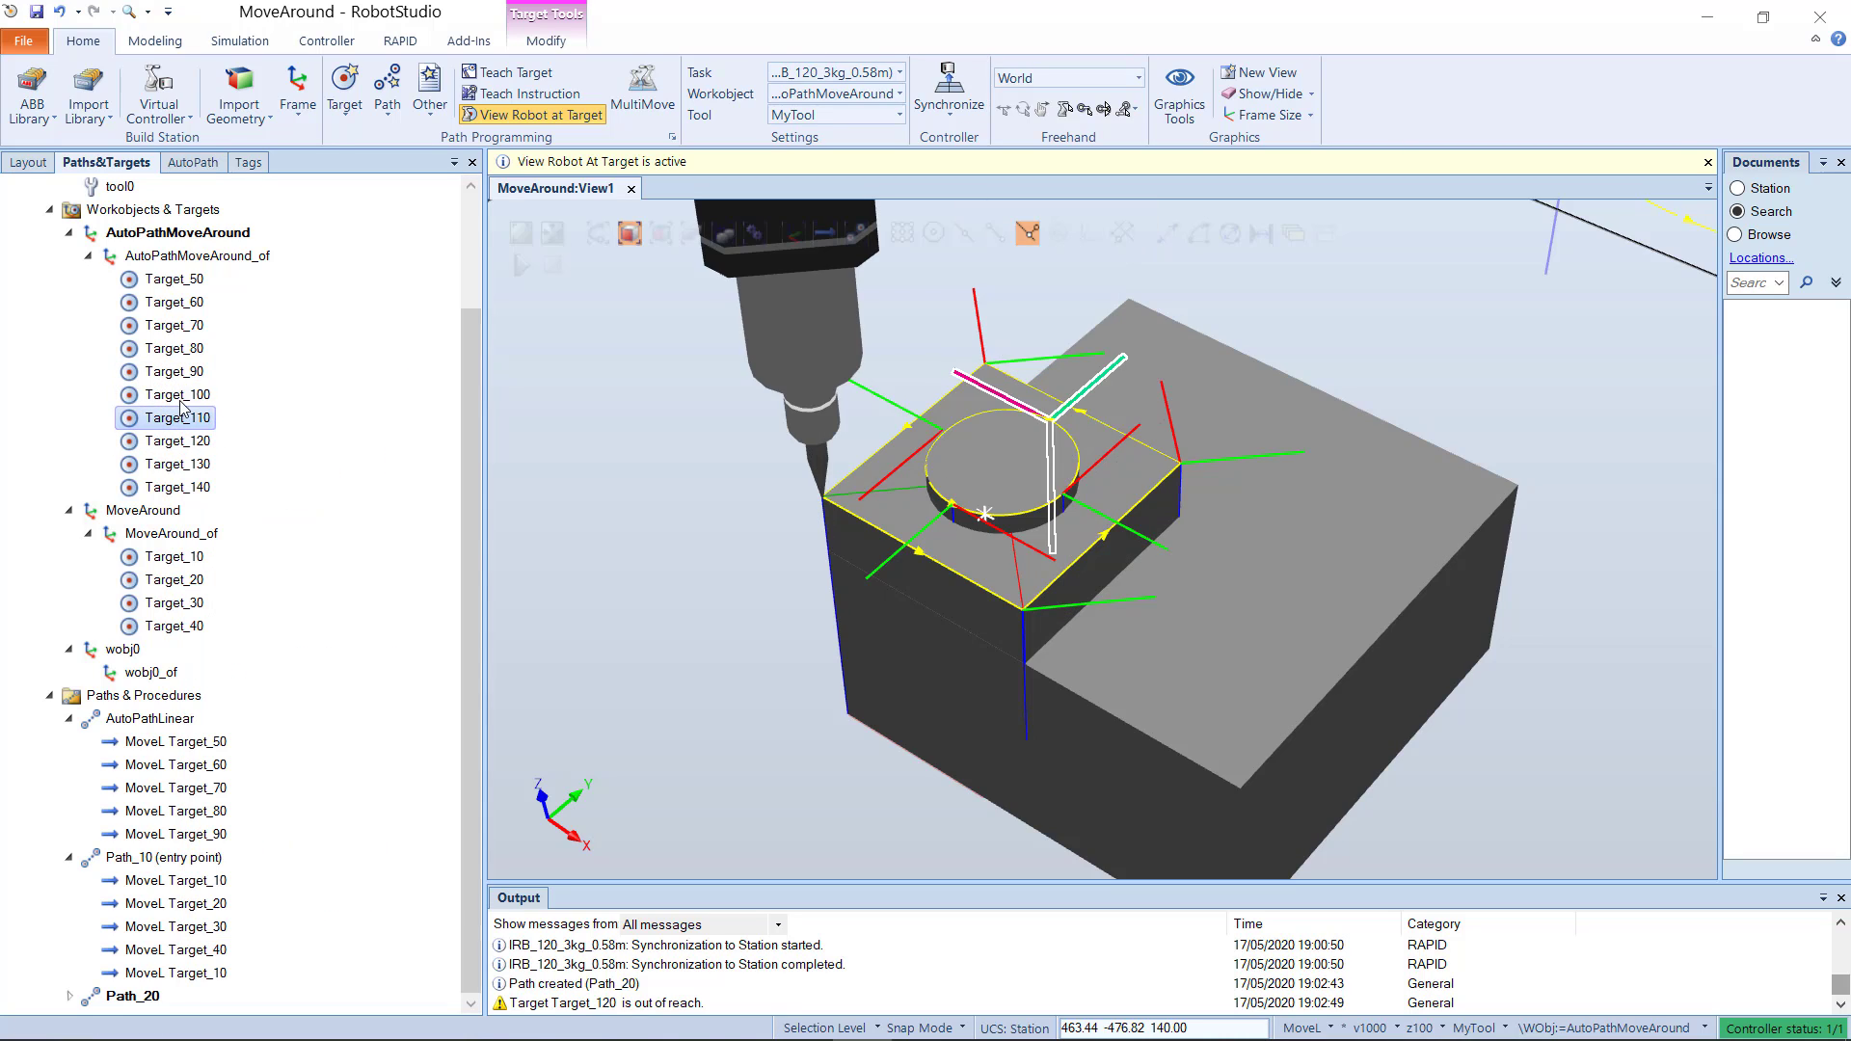
{"action": "left_click", "coordinate": [183, 420], "text": "ctrl"}
{"action": "left_click", "coordinate": [188, 442], "text": "ctrl"}
{"action": "left_click", "coordinate": [189, 464], "text": "ctrl"}
{"action": "left_click", "coordinate": [190, 487], "text": "ctrl"}
{"action": "right_click", "coordinate": [190, 487]}
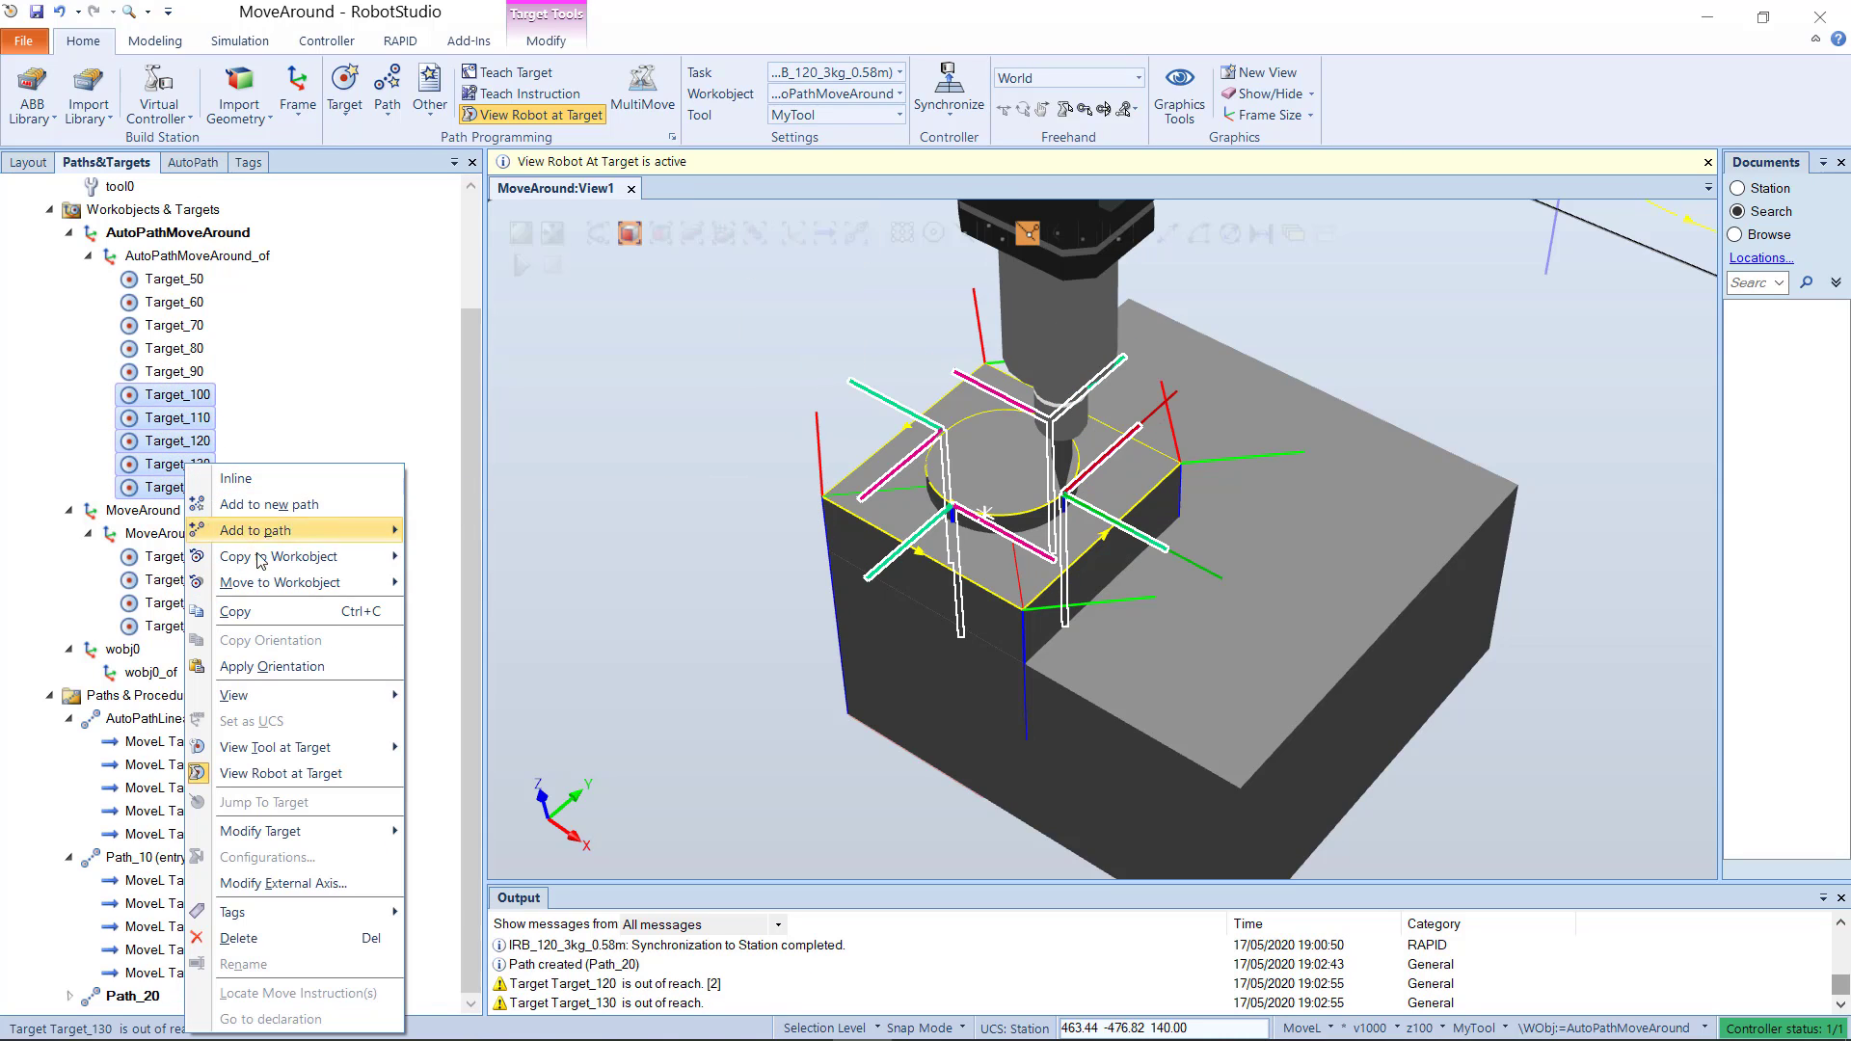
{"action": "left_click", "coordinate": [260, 673]}
Step: Check the robot's pose at each reoriented target from Target_100 to Target_140
{"action": "left_click", "coordinate": [192, 398]}
{"action": "left_click", "coordinate": [183, 418]}
{"action": "left_click", "coordinate": [185, 441]}
{"action": "left_click", "coordinate": [188, 463]}
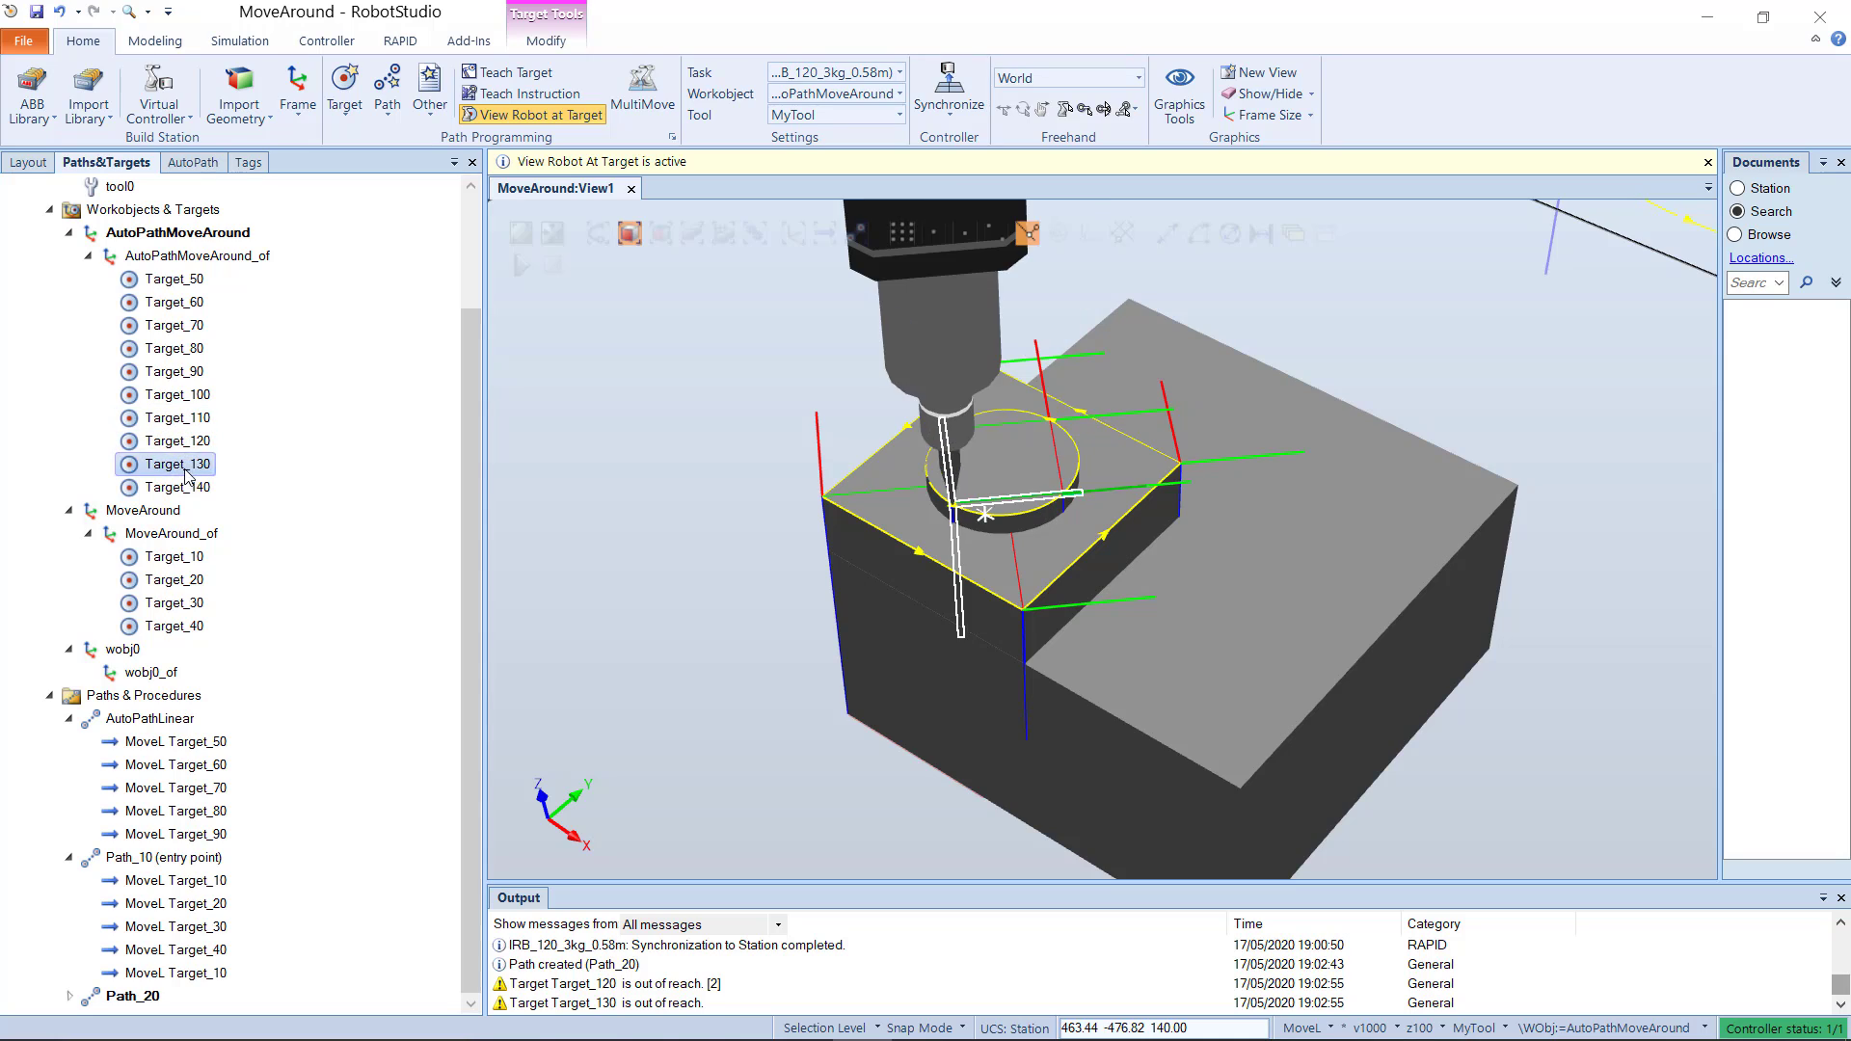
{"action": "left_click", "coordinate": [190, 487]}
{"action": "left_click", "coordinate": [326, 571]}
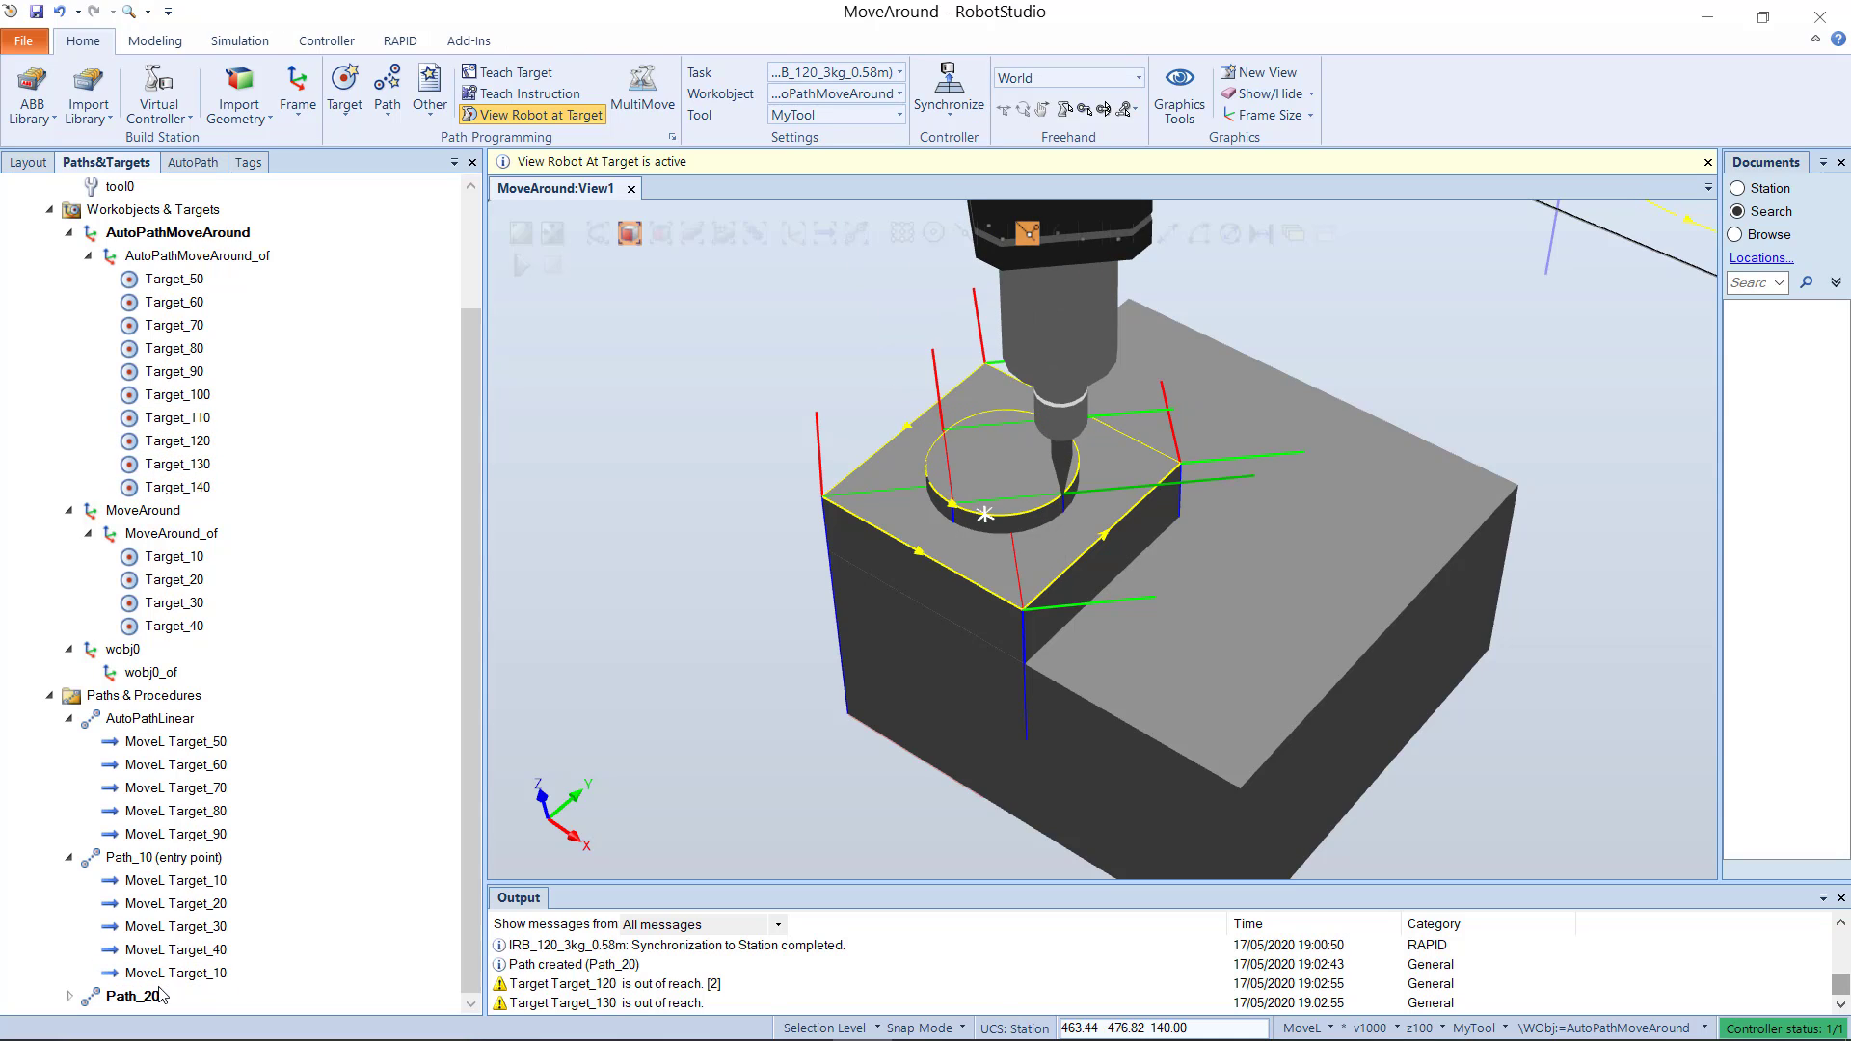
Step: Rename the circular path Path_20 to AutoPathCircular and expand its move instructions
{"action": "left_click", "coordinate": [130, 996]}
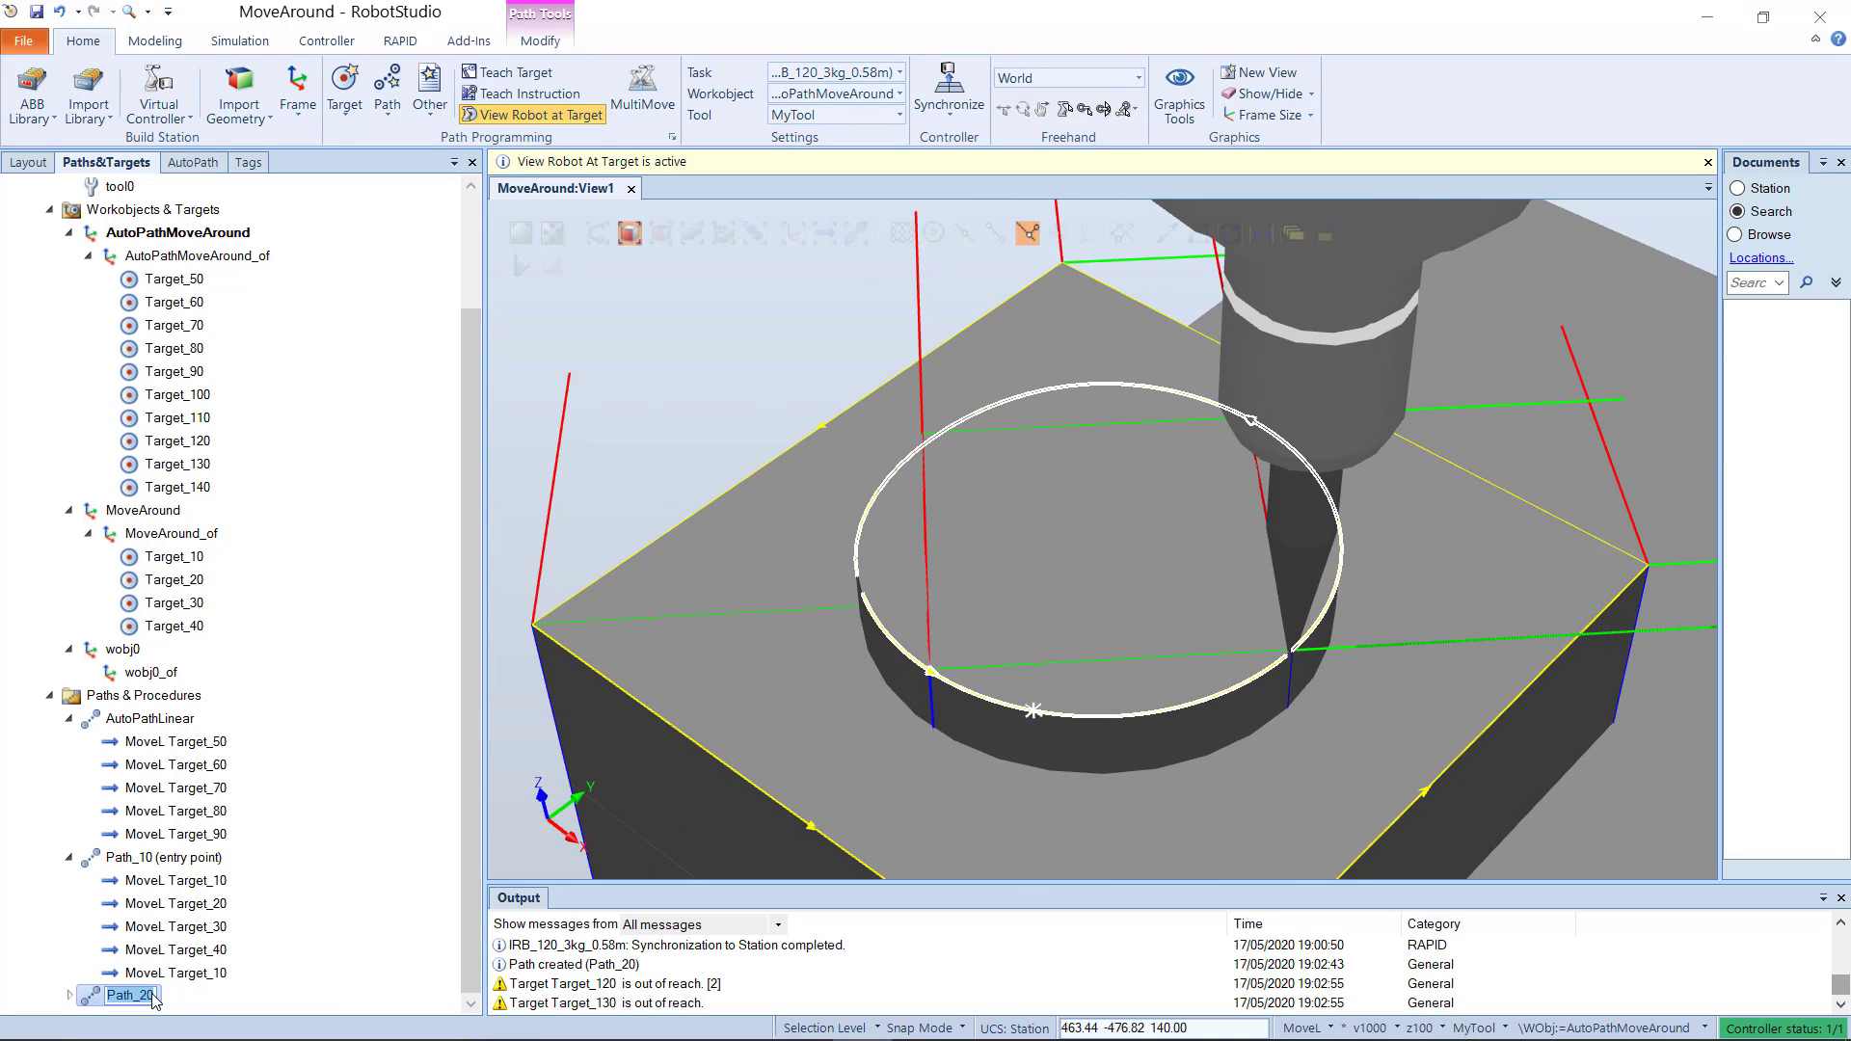
{"action": "type", "text": "AutoPathCircular"}
{"action": "key", "text": "Return"}
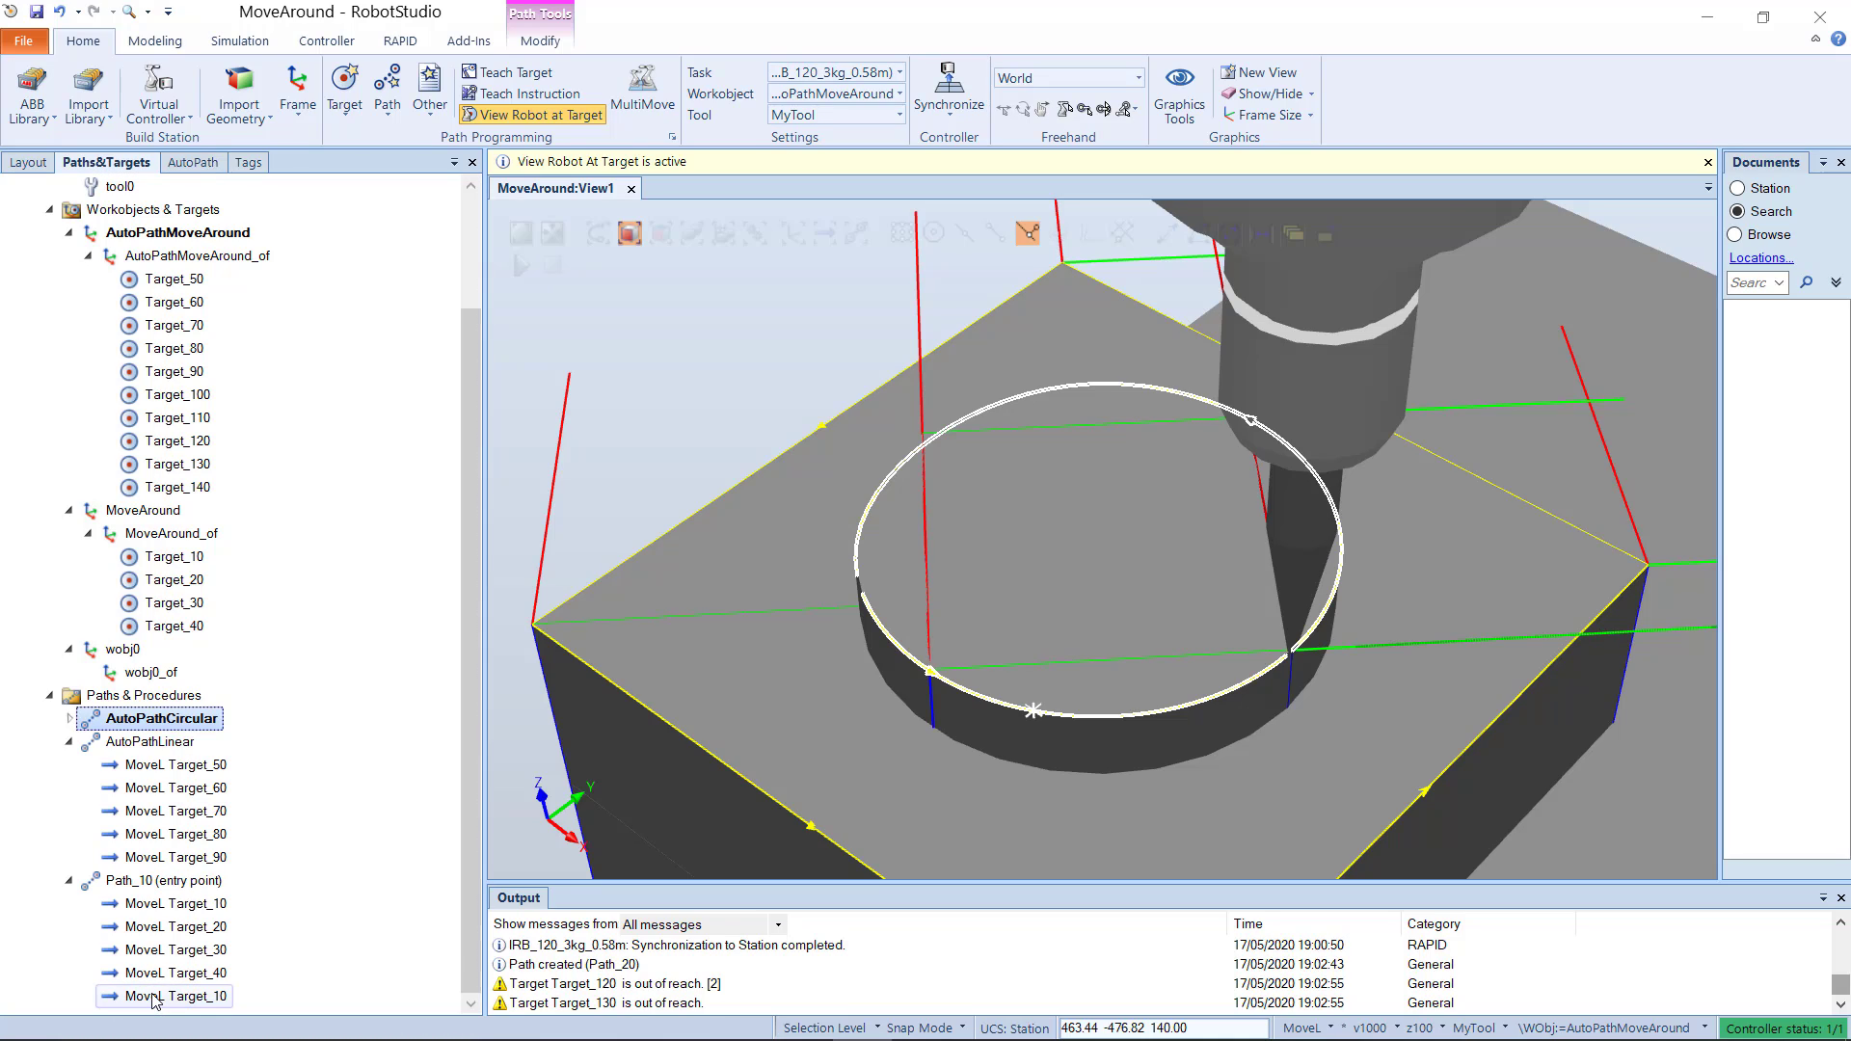
{"action": "left_click", "coordinate": [70, 719]}
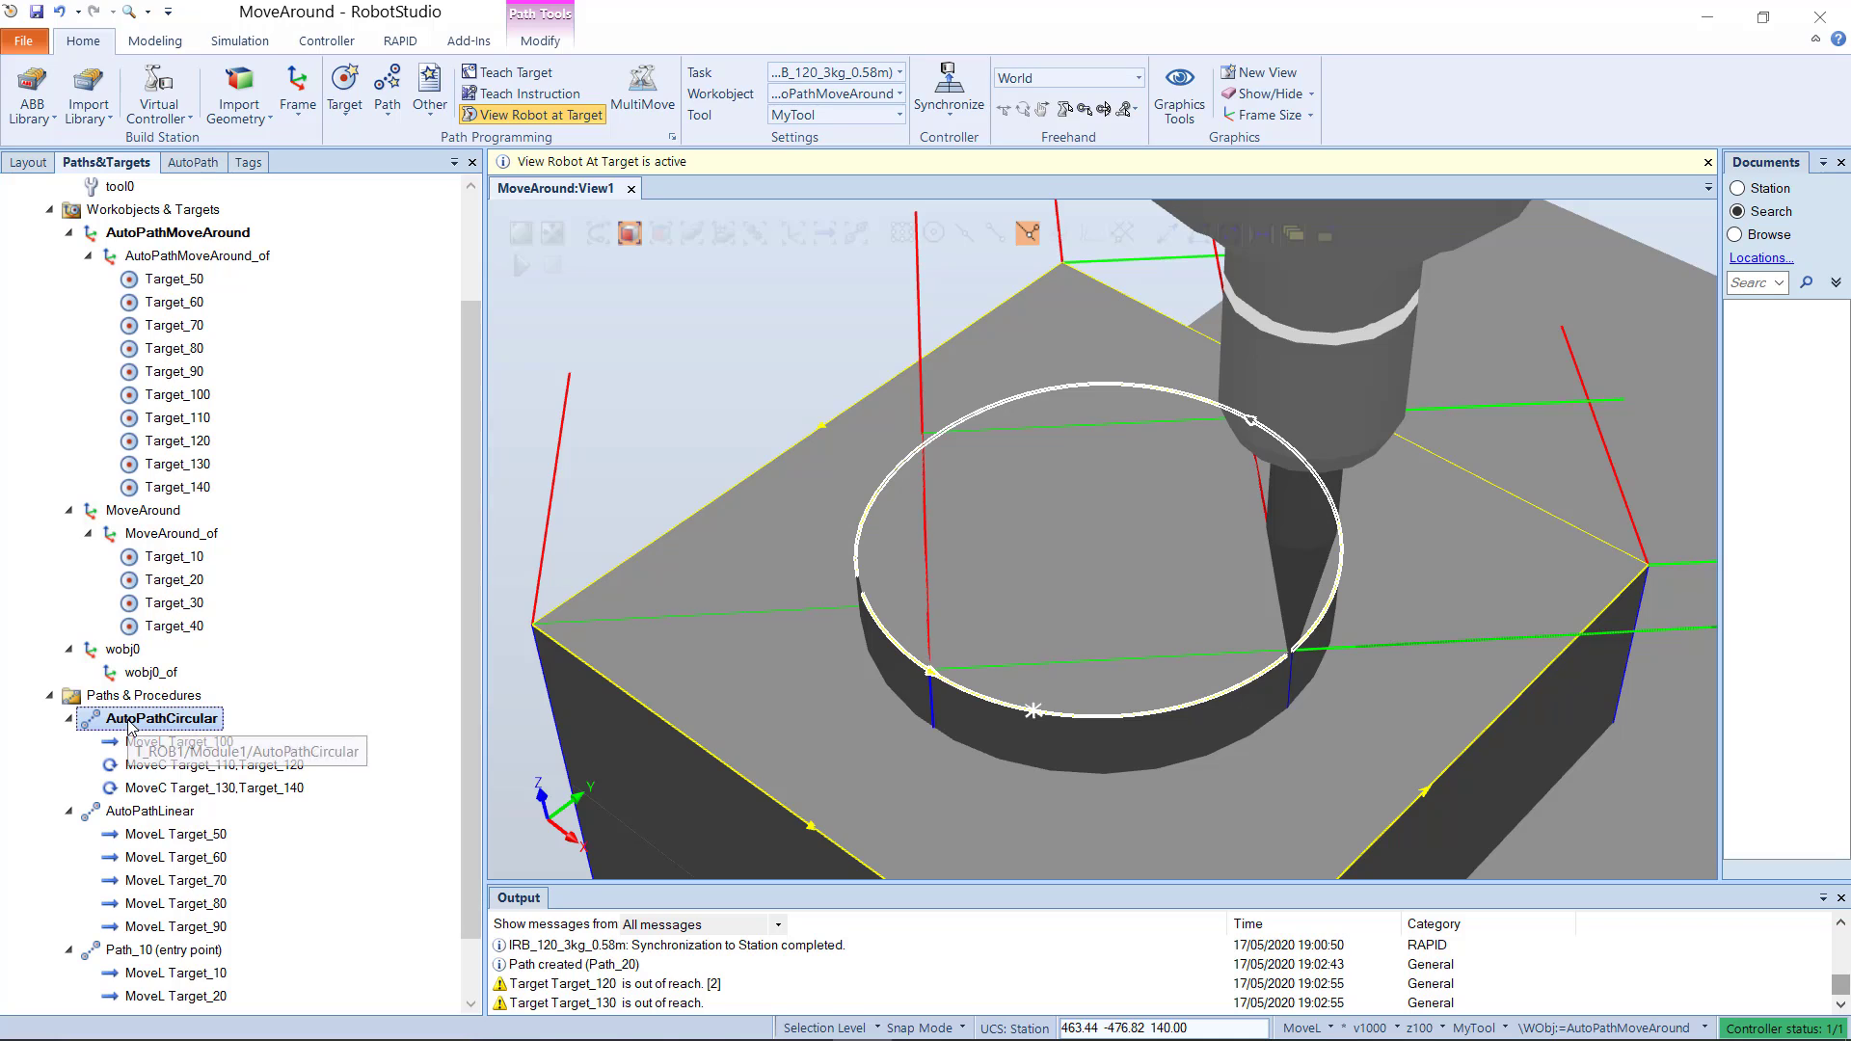
Step: Auto-configure all move instructions of AutoPathCircular and close the AutoPath tool
{"action": "right_click", "coordinate": [128, 724]}
{"action": "mouse_move", "coordinate": [270, 436]}
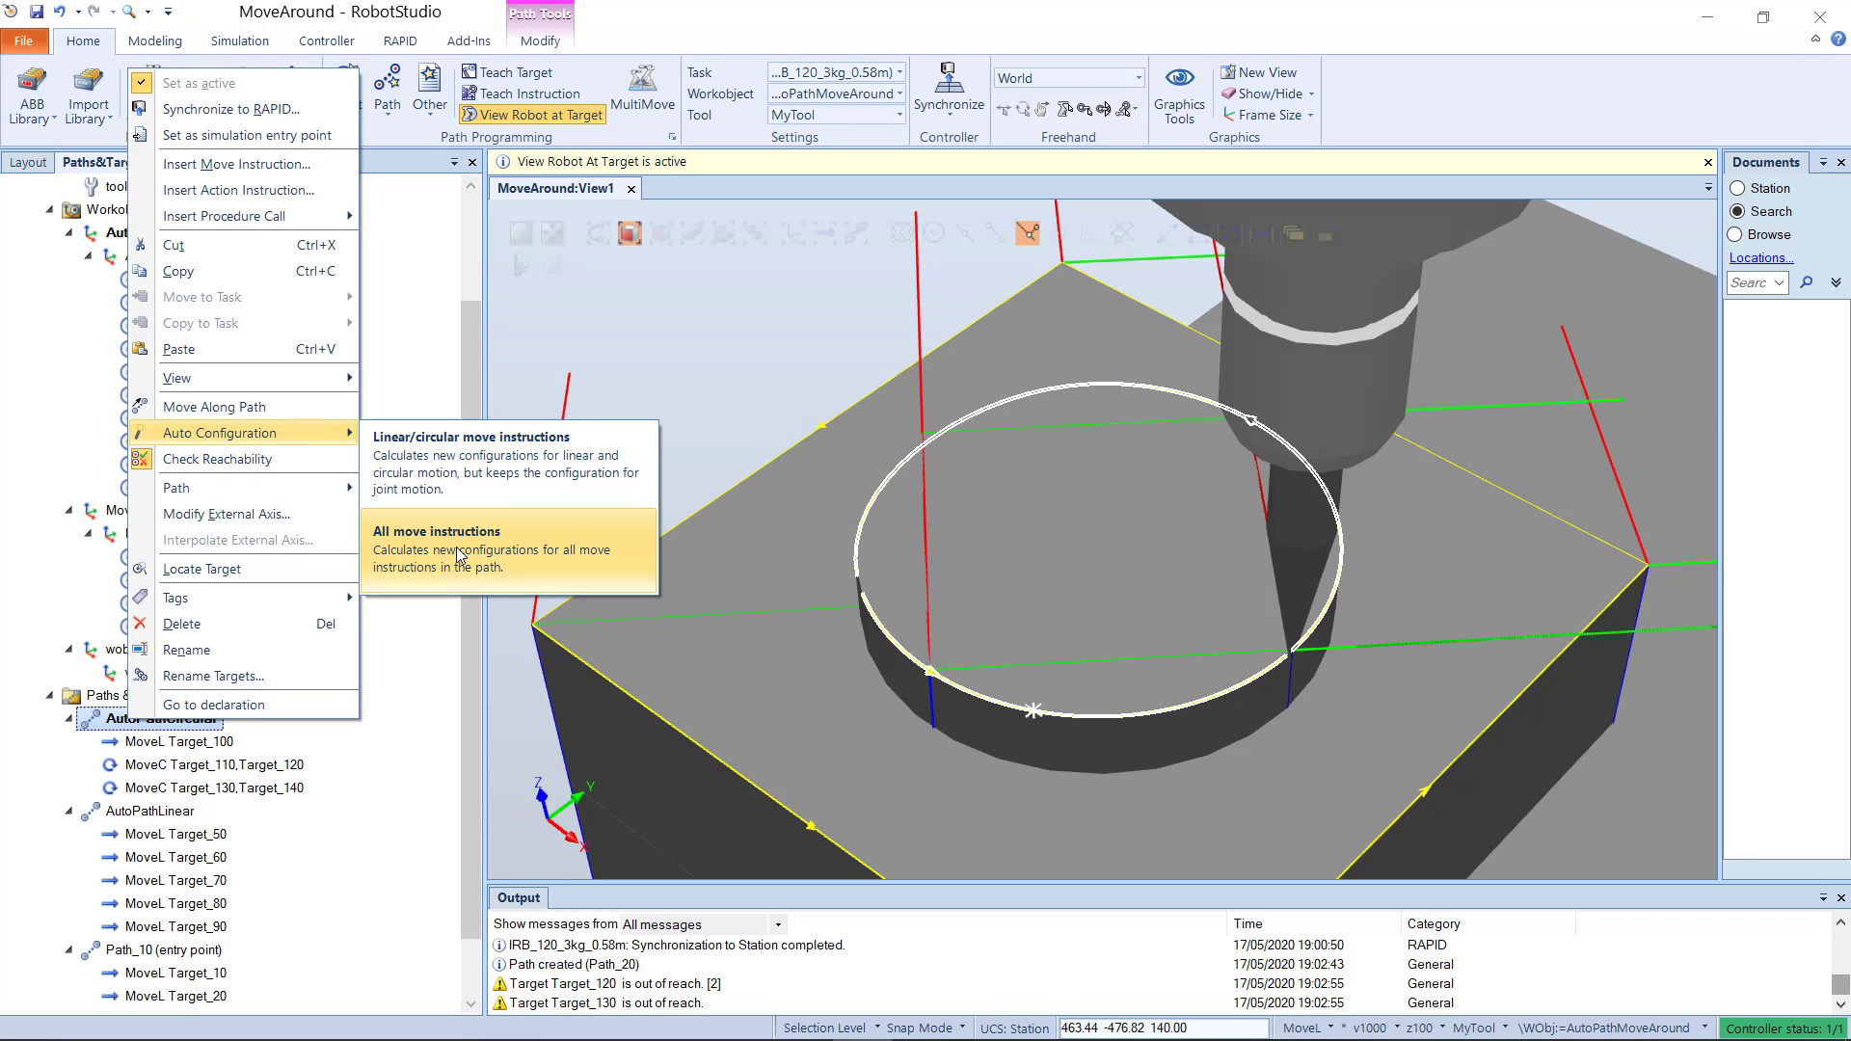
{"action": "left_click", "coordinate": [429, 526]}
{"action": "scroll", "coordinate": [464, 547], "scroll_direction": "down", "scroll_amount": 1}
{"action": "scroll", "coordinate": [887, 592], "scroll_direction": "down", "scroll_amount": 5}
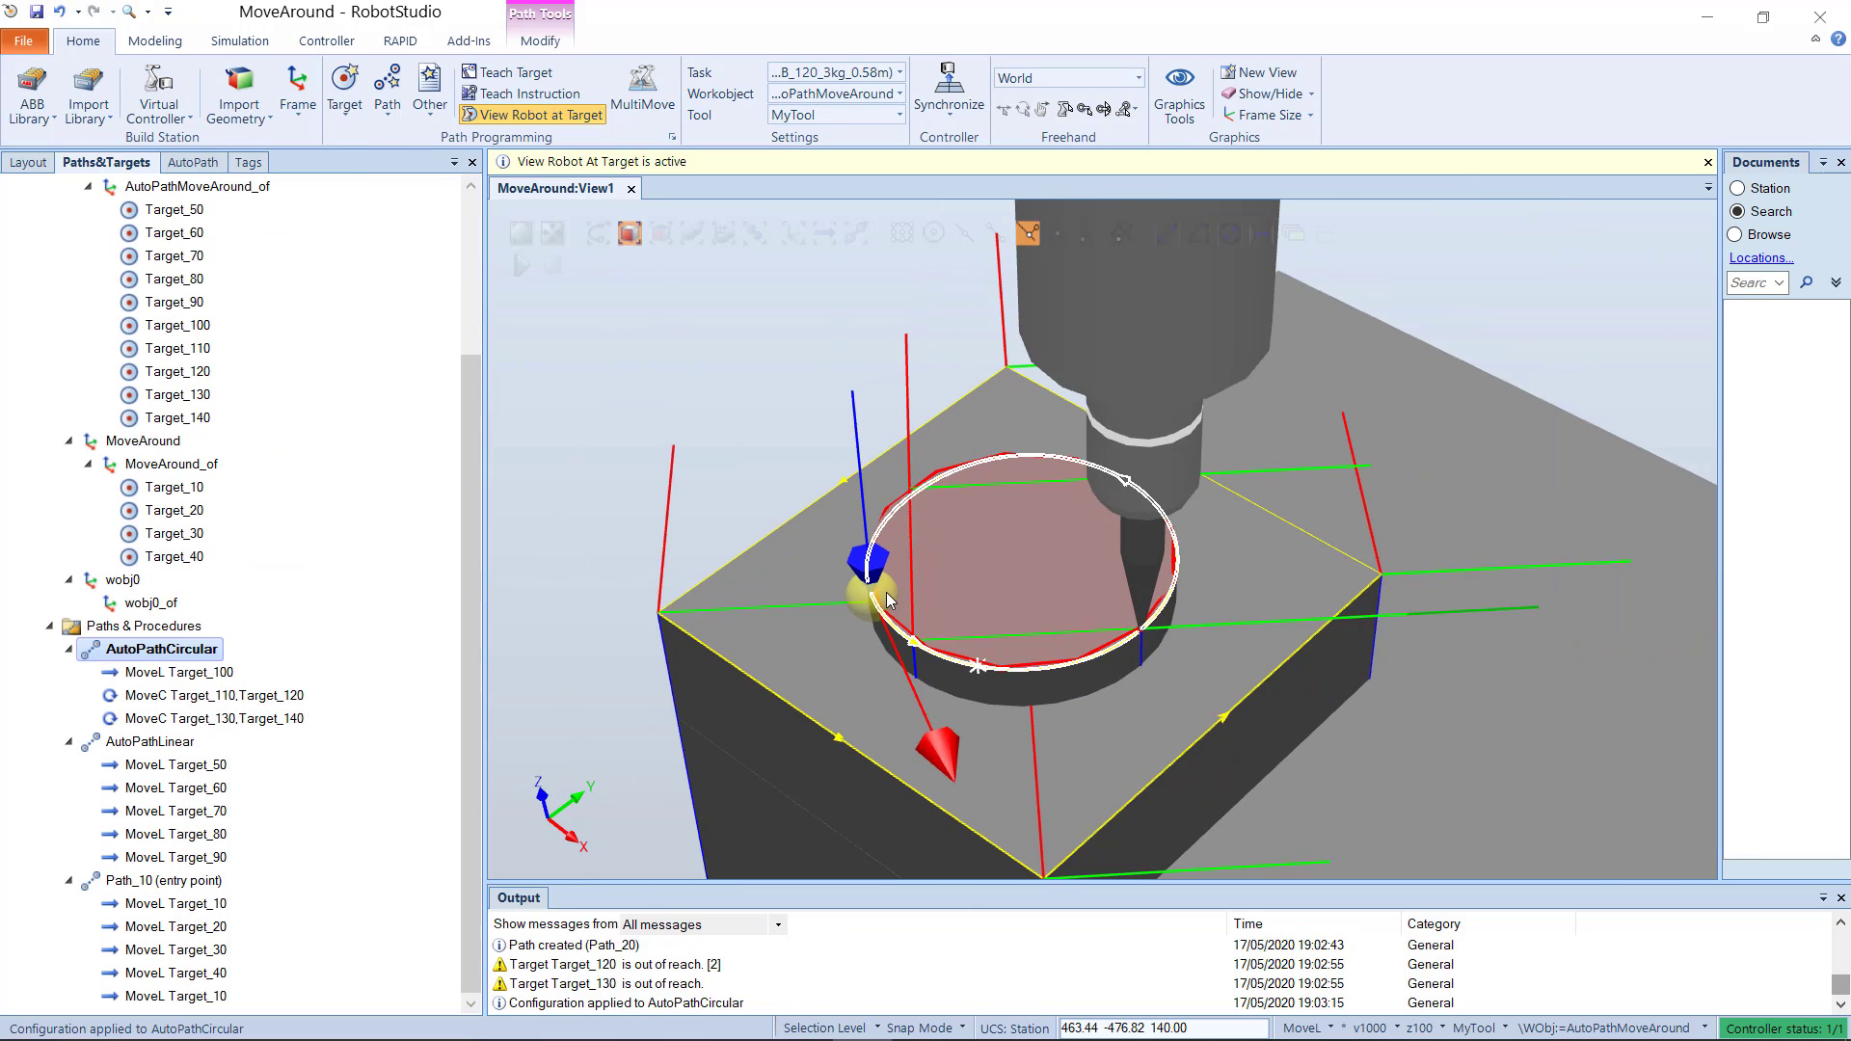
{"action": "left_click", "coordinate": [189, 164]}
{"action": "left_click", "coordinate": [372, 664]}
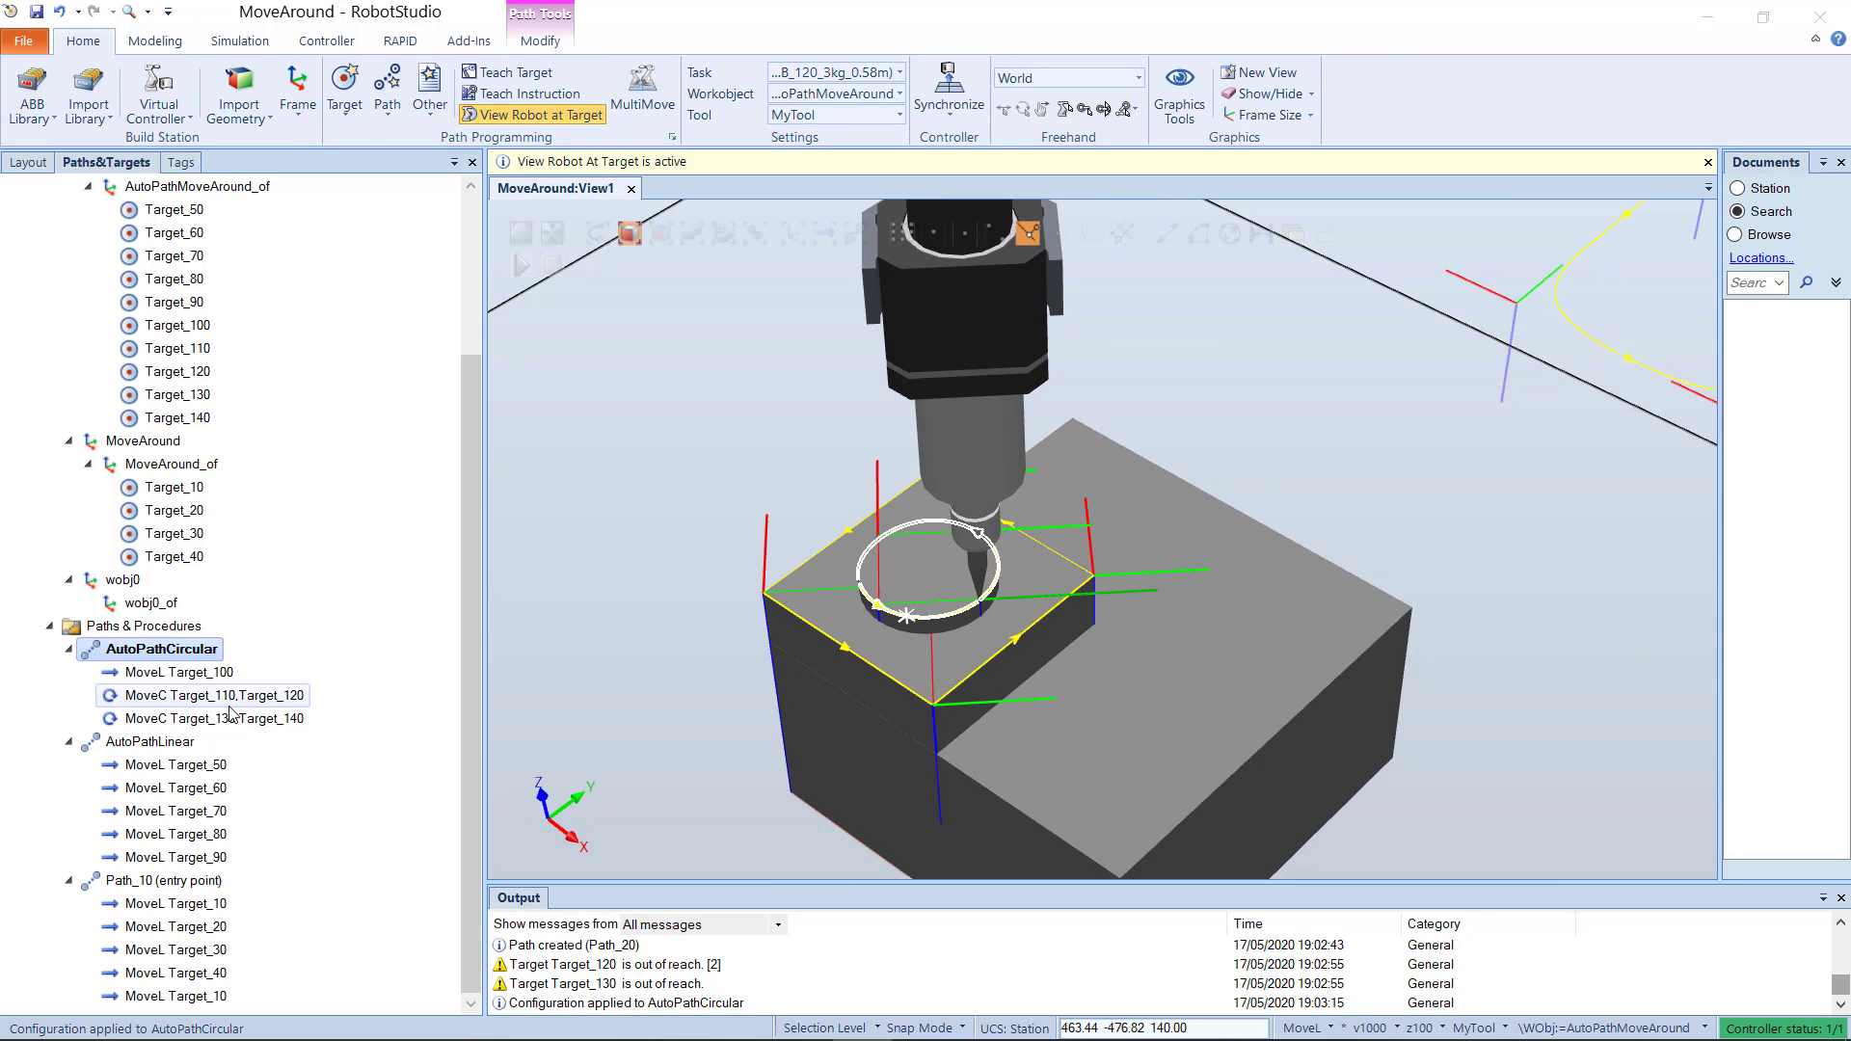
Step: Run the robot along AutoPathCircular to check its motion around the circular edge
{"action": "scroll", "coordinate": [685, 516], "scroll_direction": "down", "scroll_amount": 5}
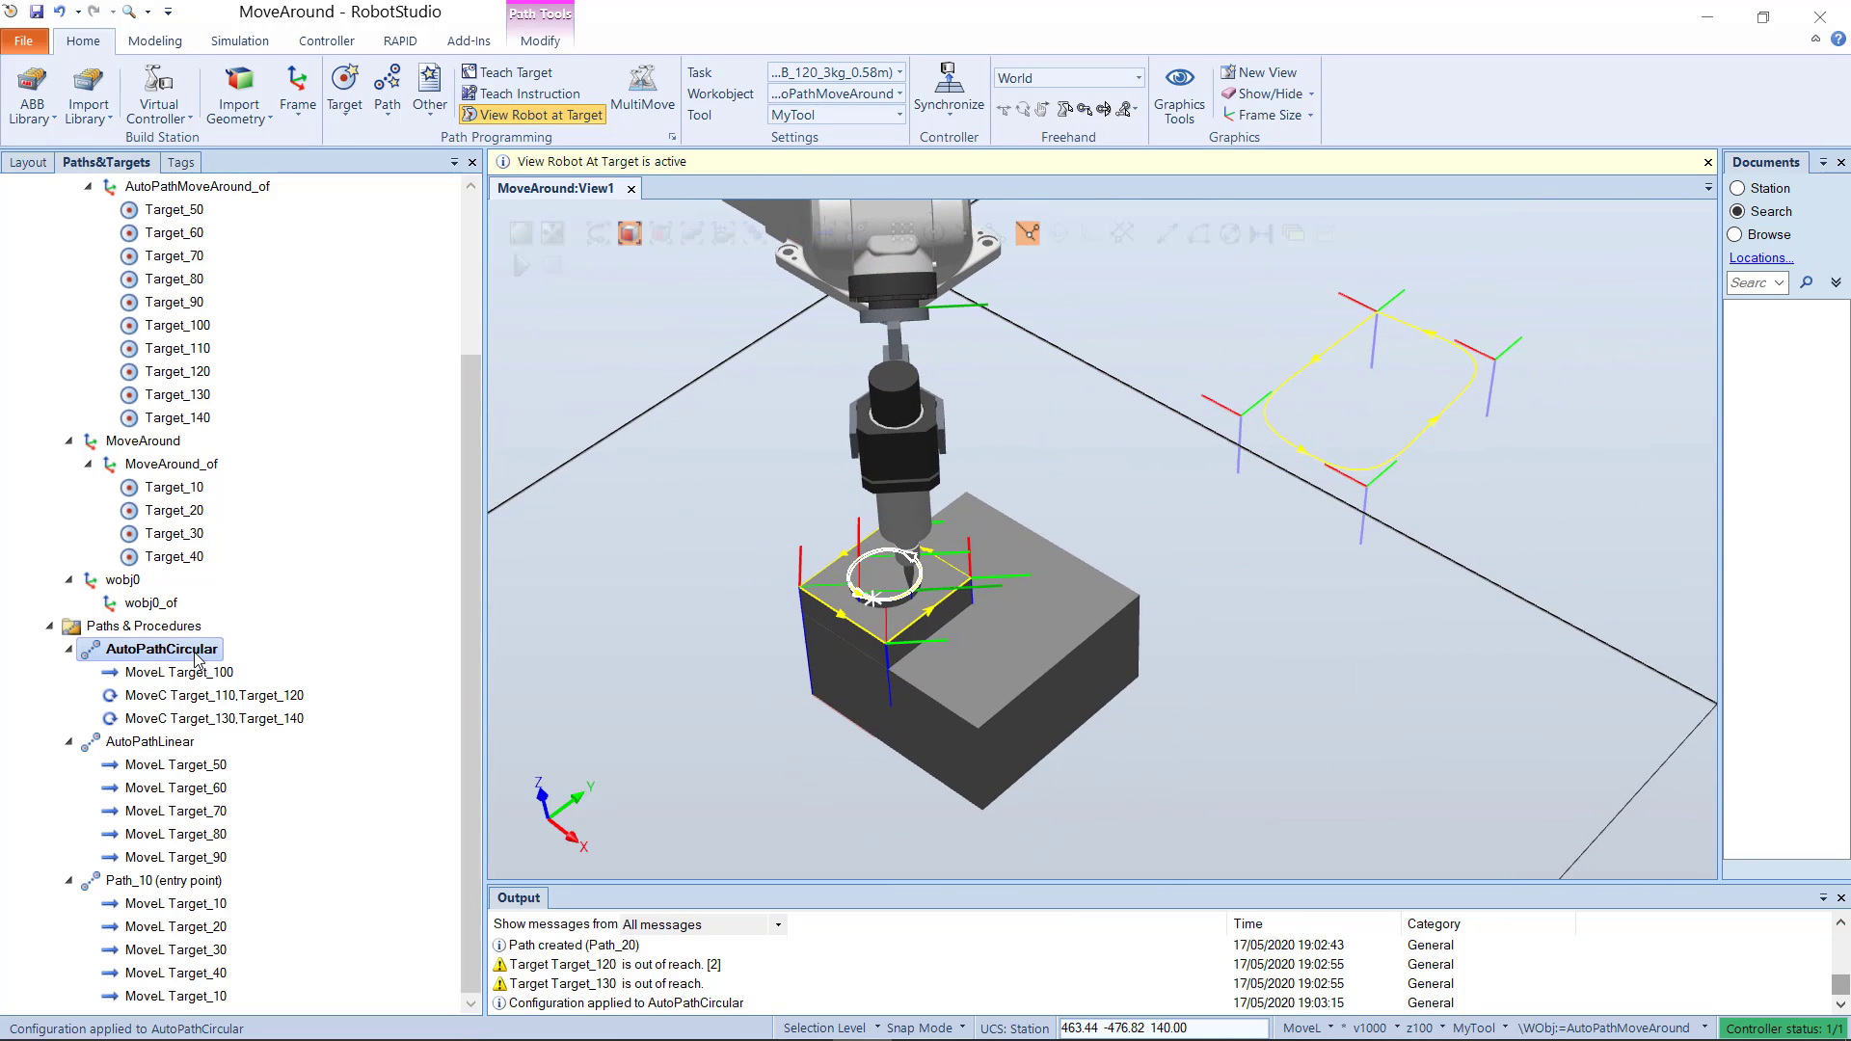
{"action": "right_click", "coordinate": [170, 655]}
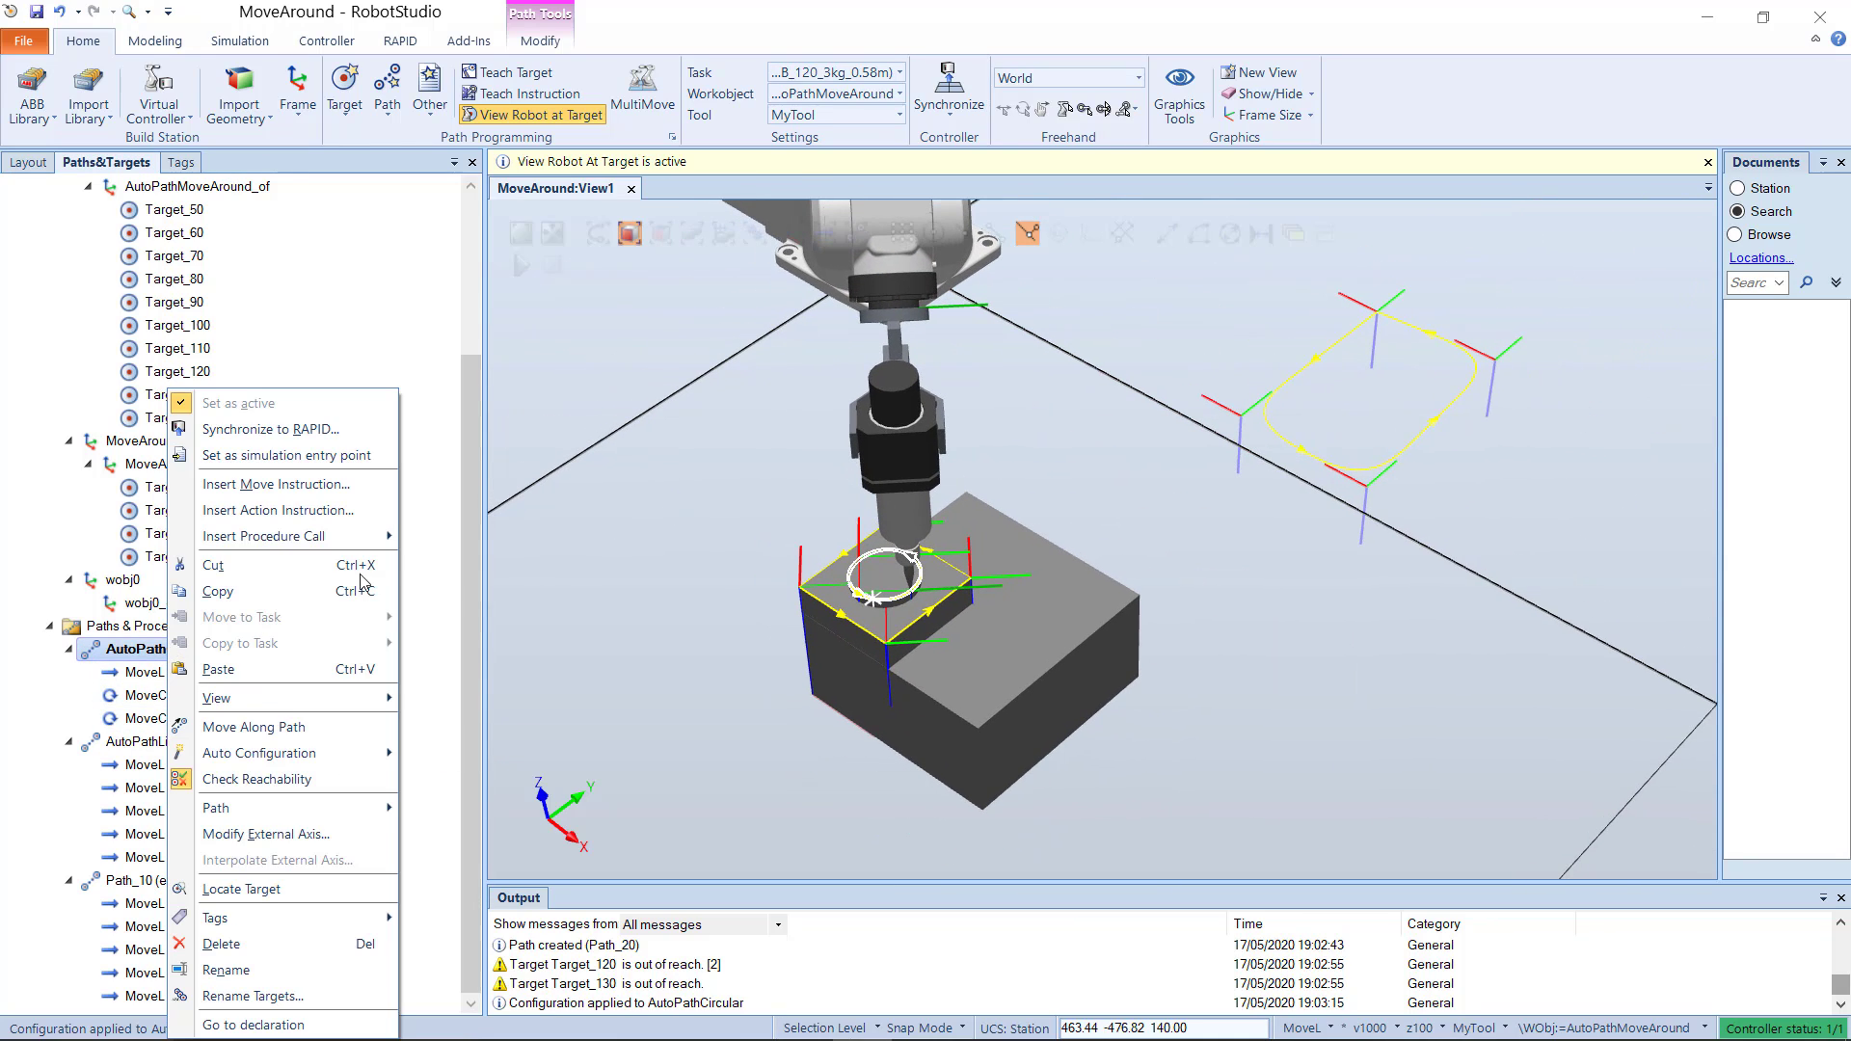
{"action": "right_click", "coordinate": [185, 668]}
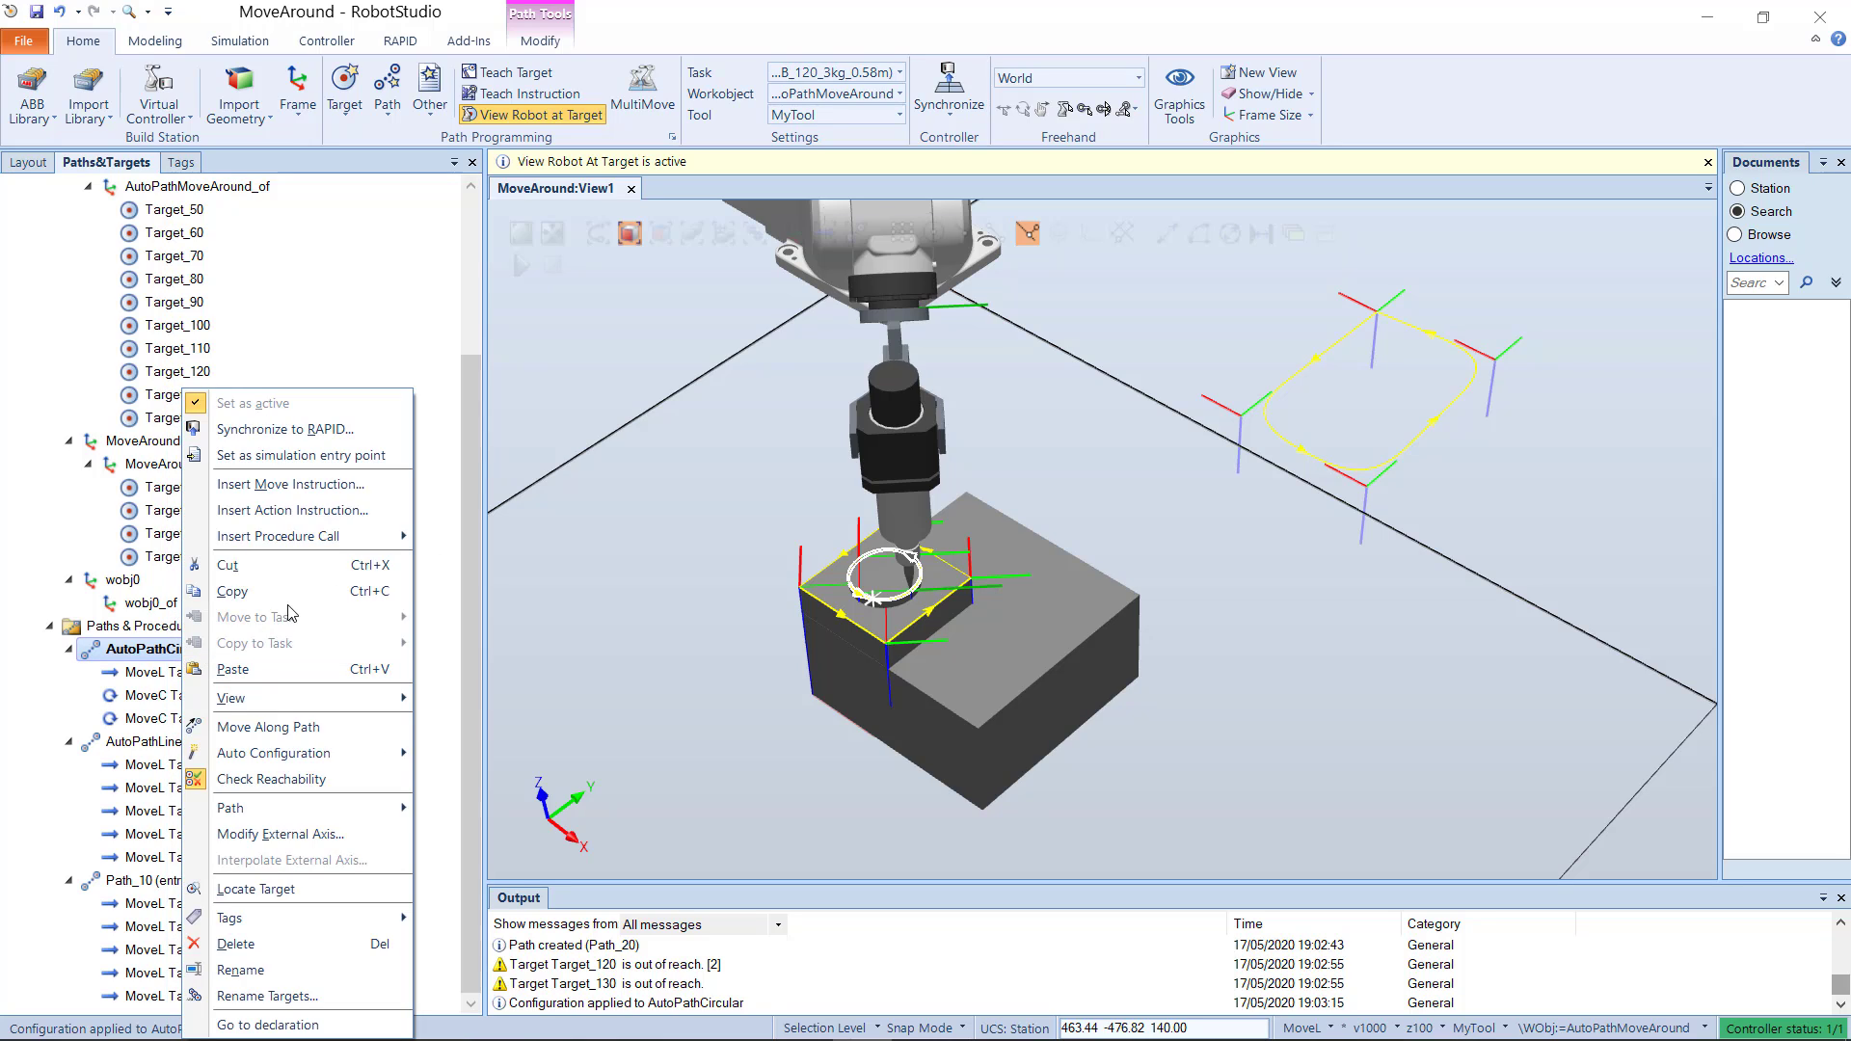
{"action": "right_click", "coordinate": [135, 664]}
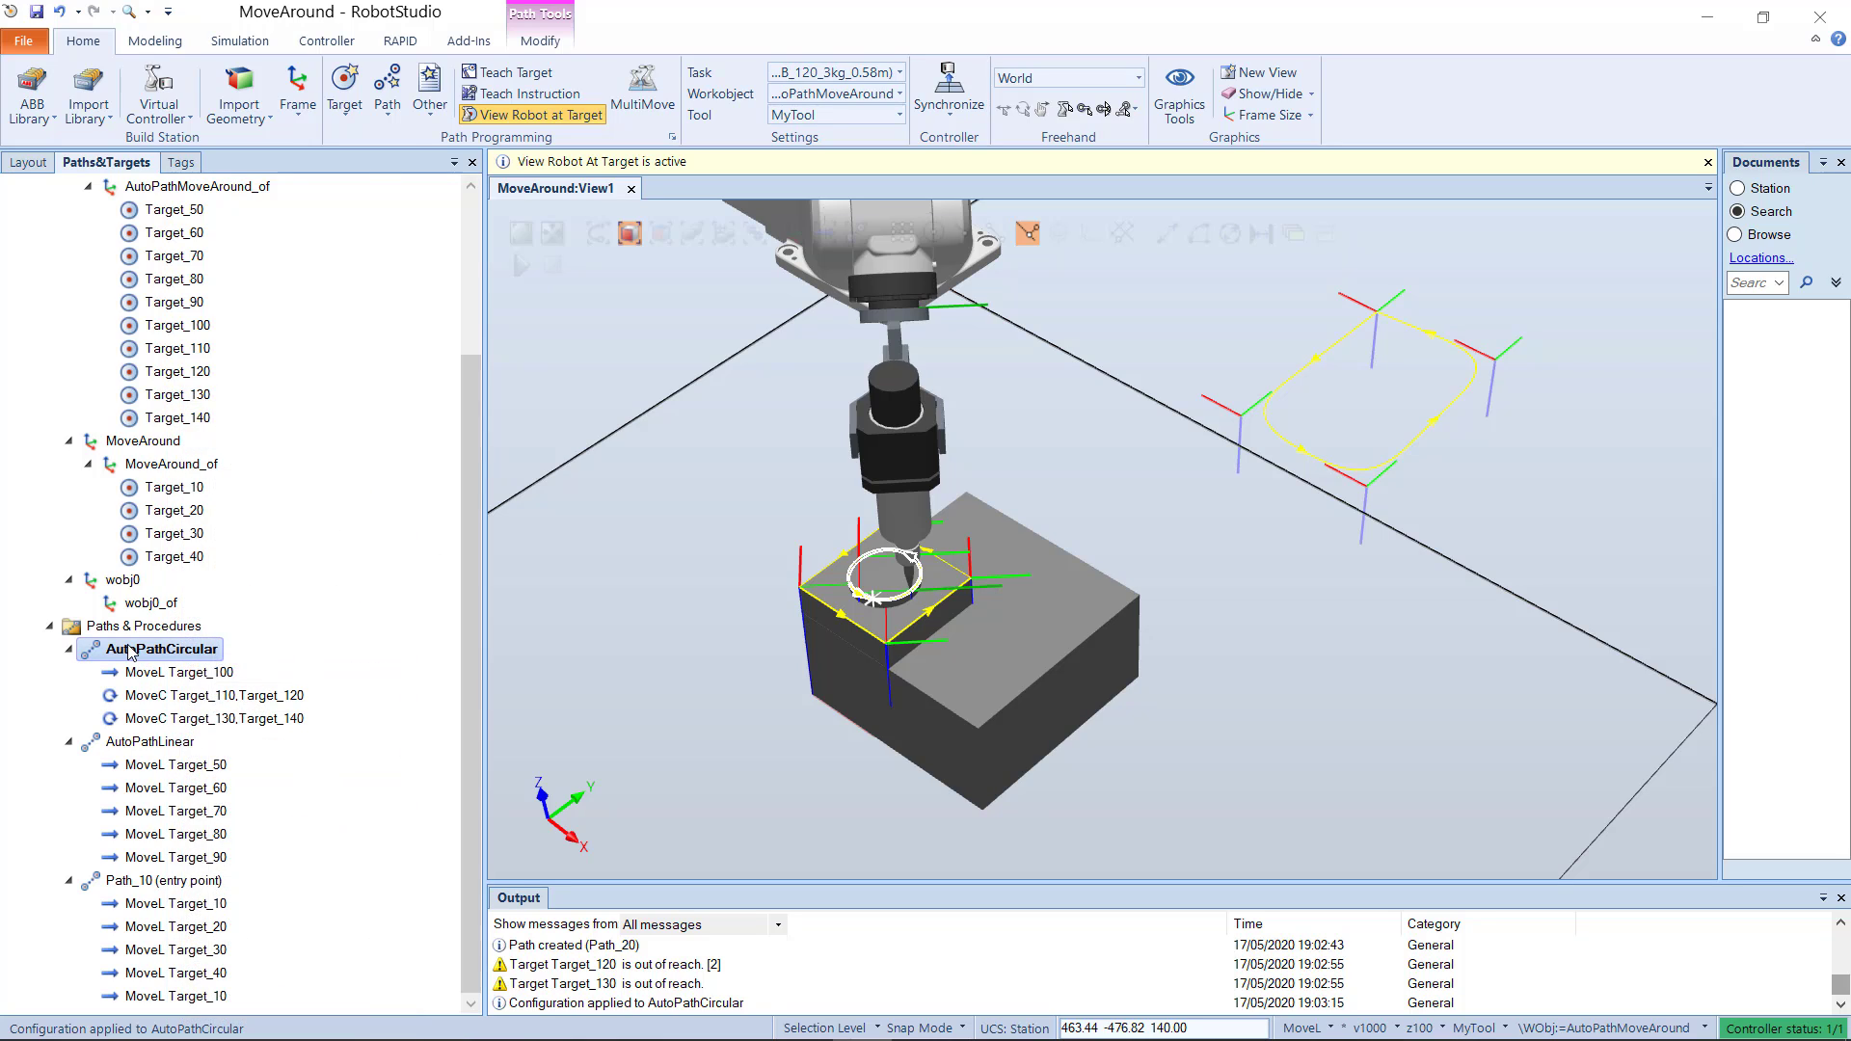
{"action": "left_click", "coordinate": [214, 726]}
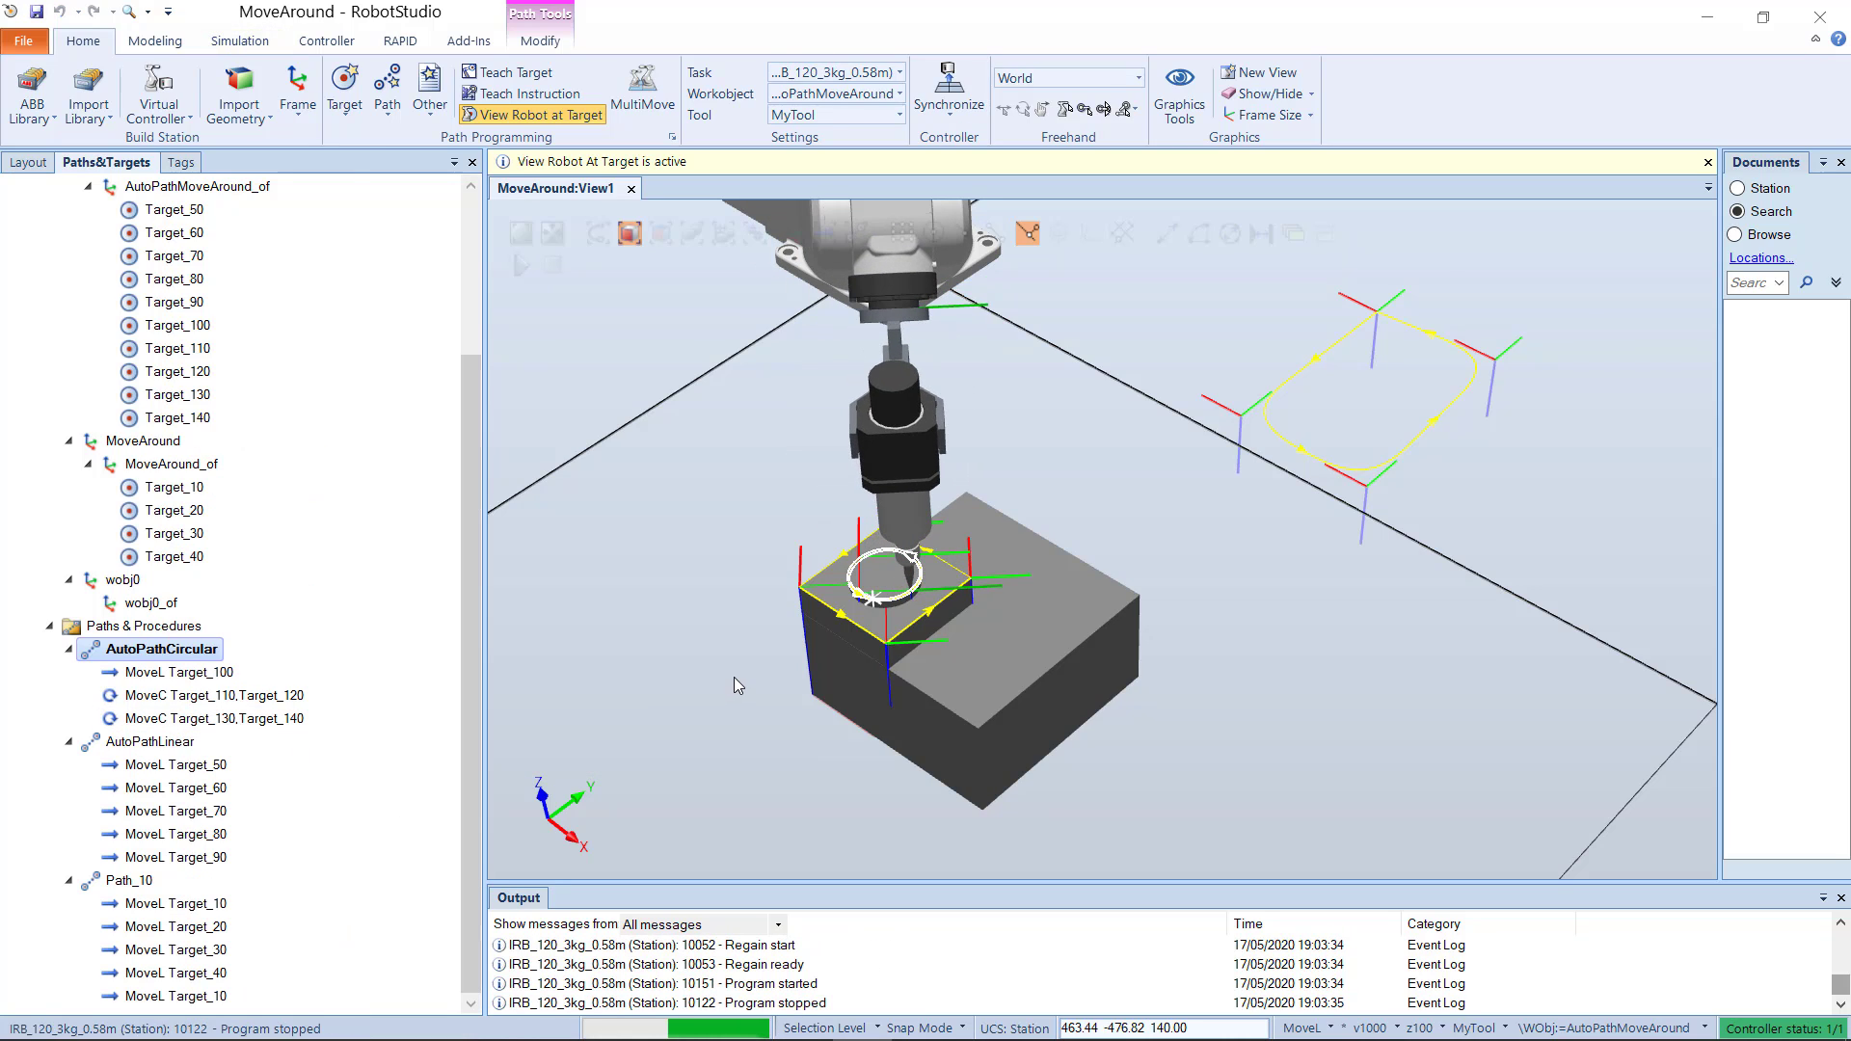
{"action": "scroll", "coordinate": [733, 677], "scroll_direction": "up", "scroll_amount": 3}
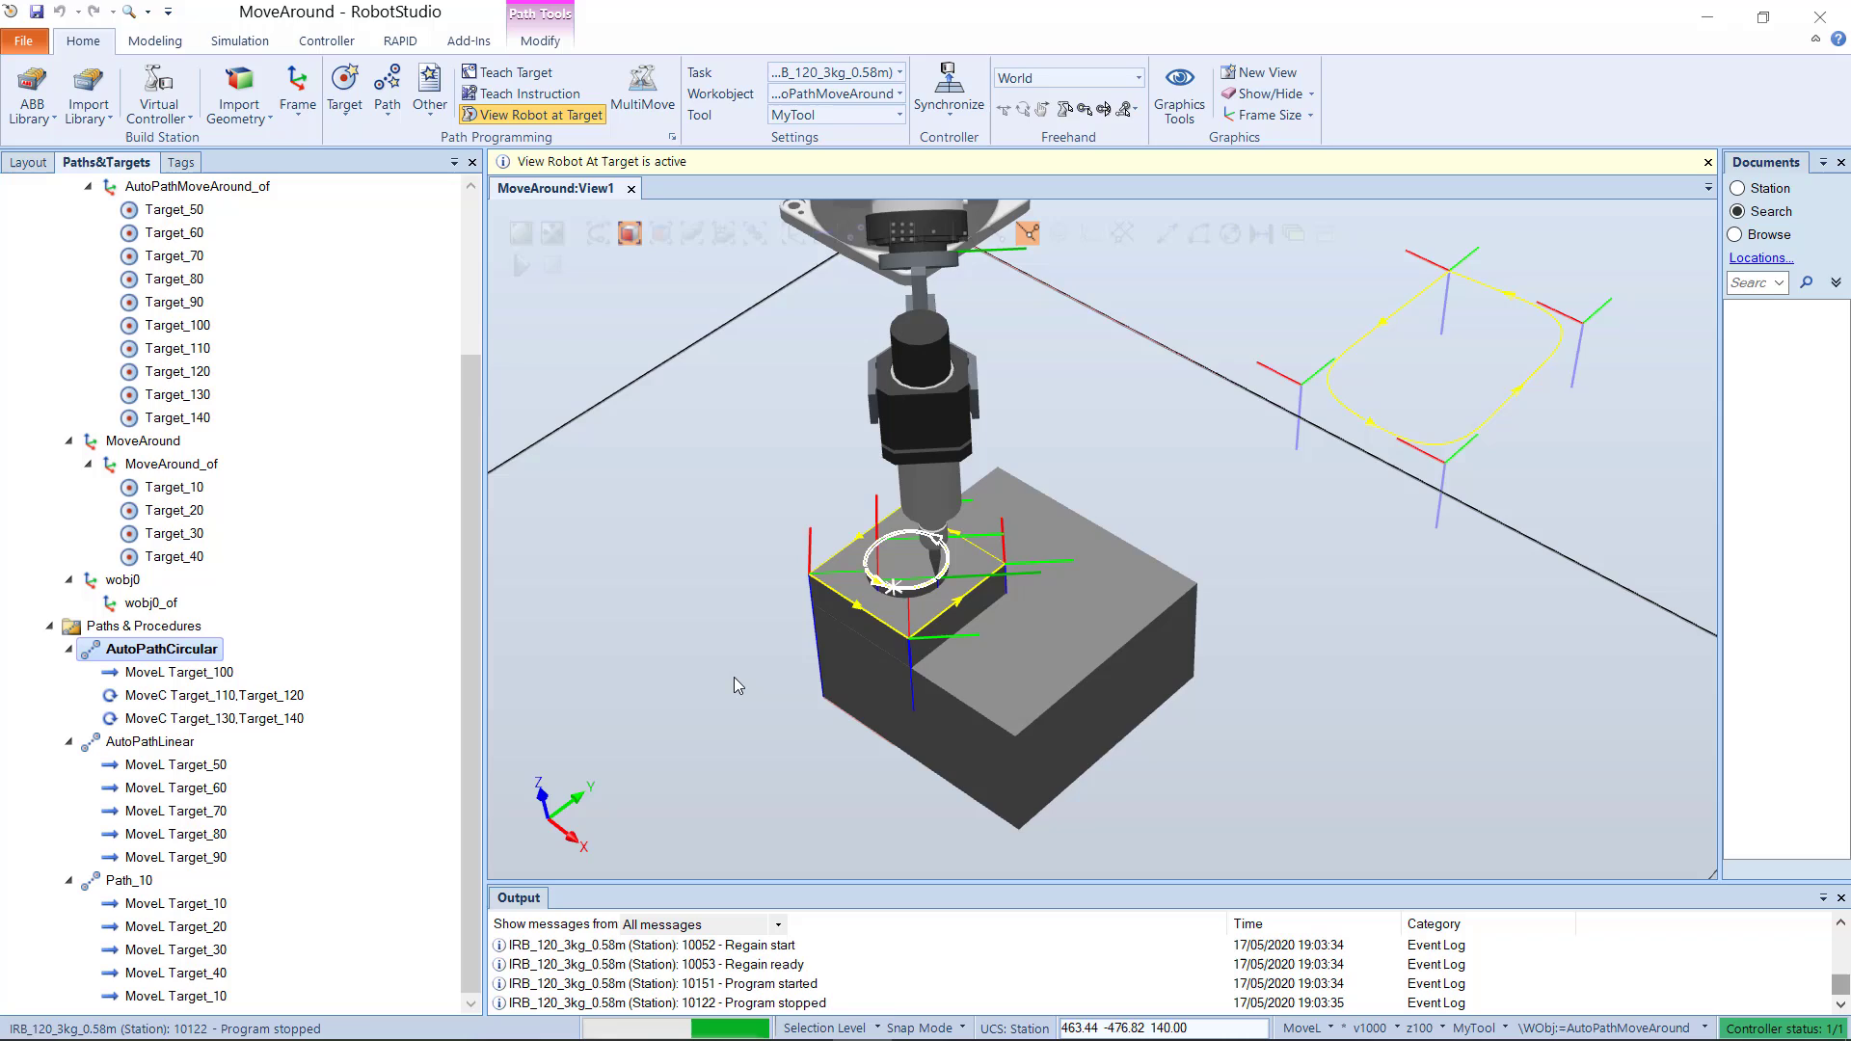
Step: Lower the speed of the MoveL Target_100 instruction in AutoPathCircular
{"action": "right_click", "coordinate": [199, 674]}
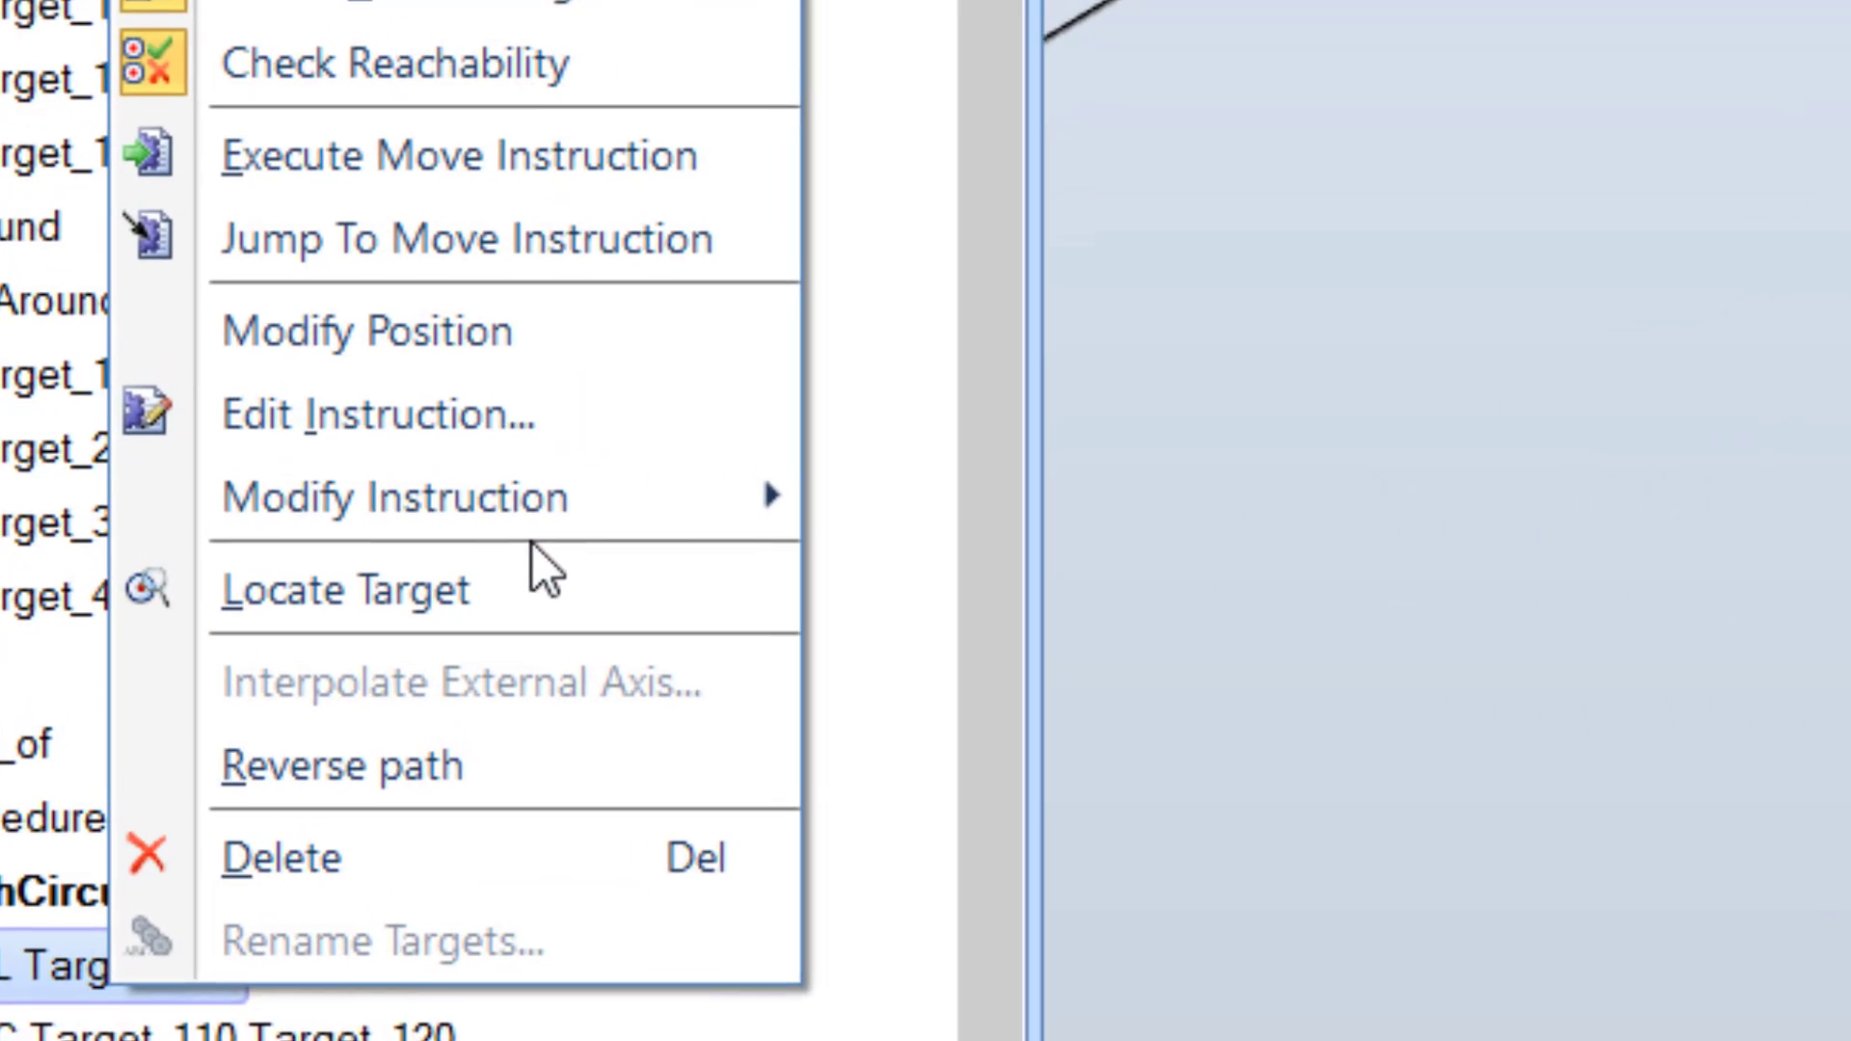
{"action": "mouse_move", "coordinate": [384, 525]}
{"action": "mouse_move", "coordinate": [625, 529]}
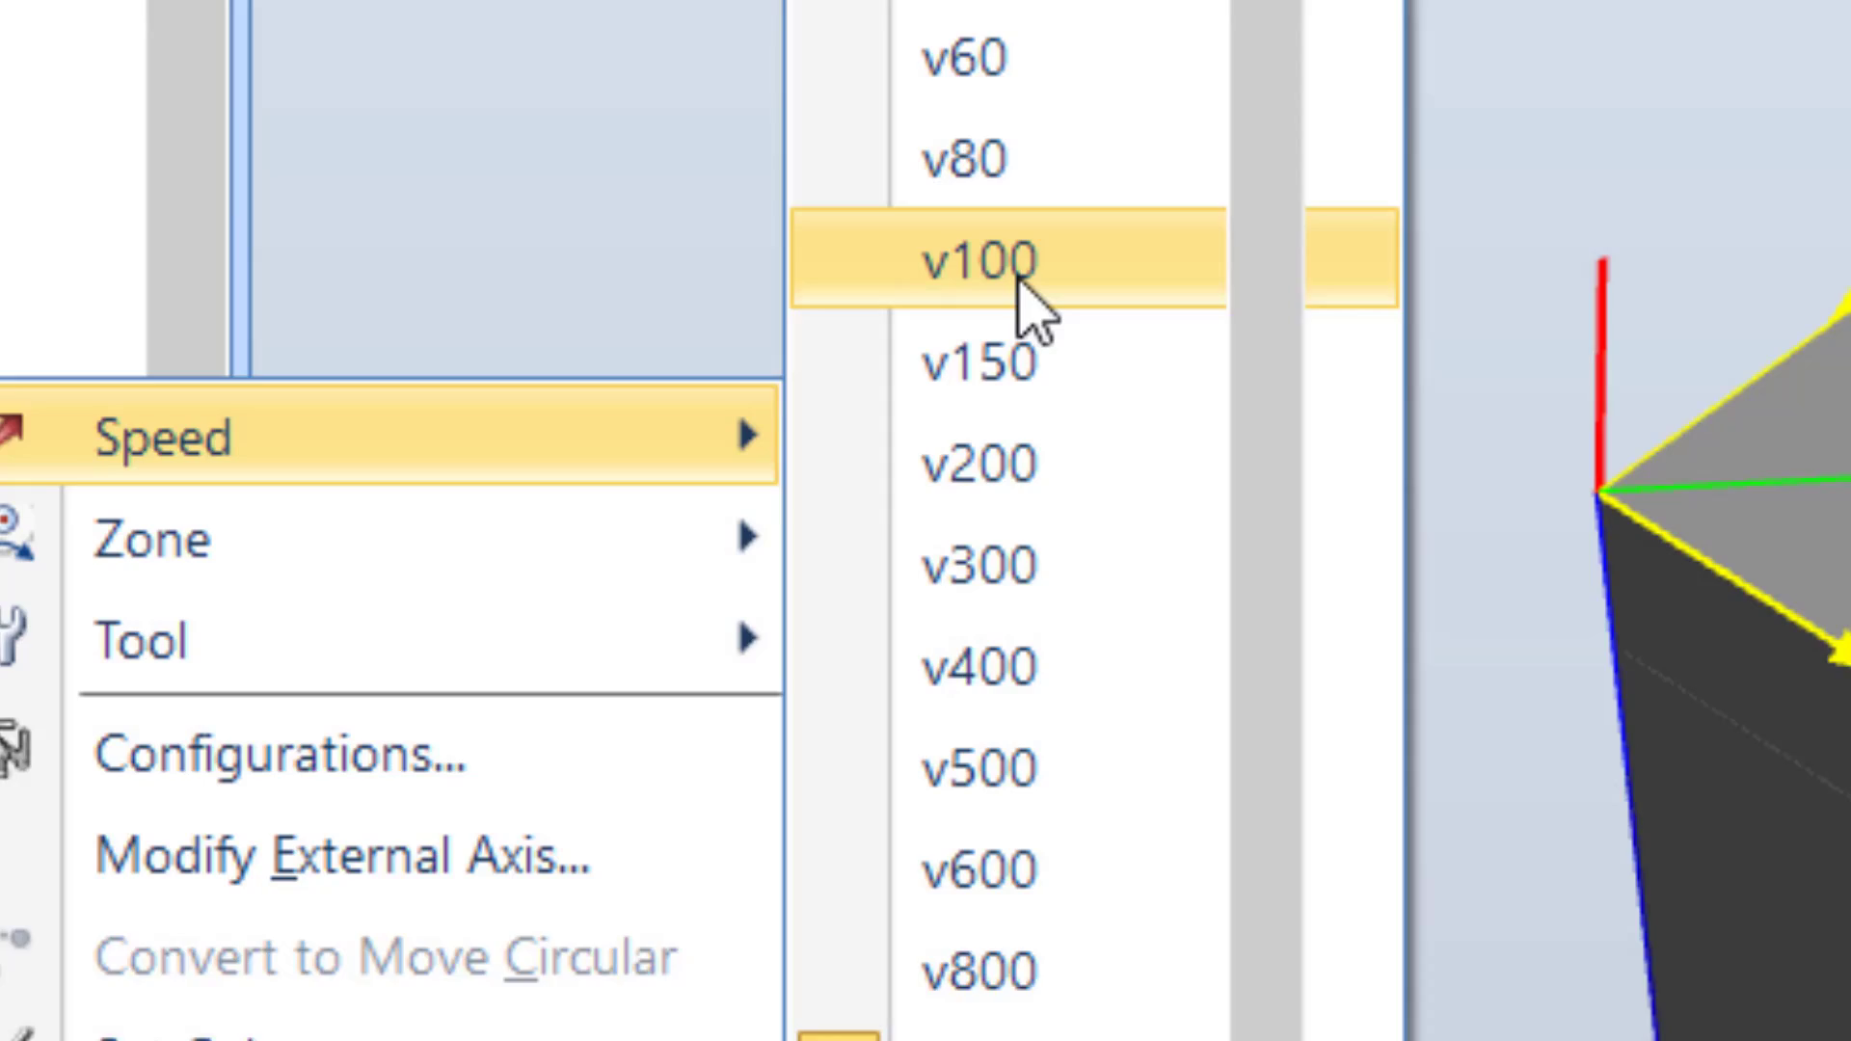
{"action": "left_click", "coordinate": [1020, 270]}
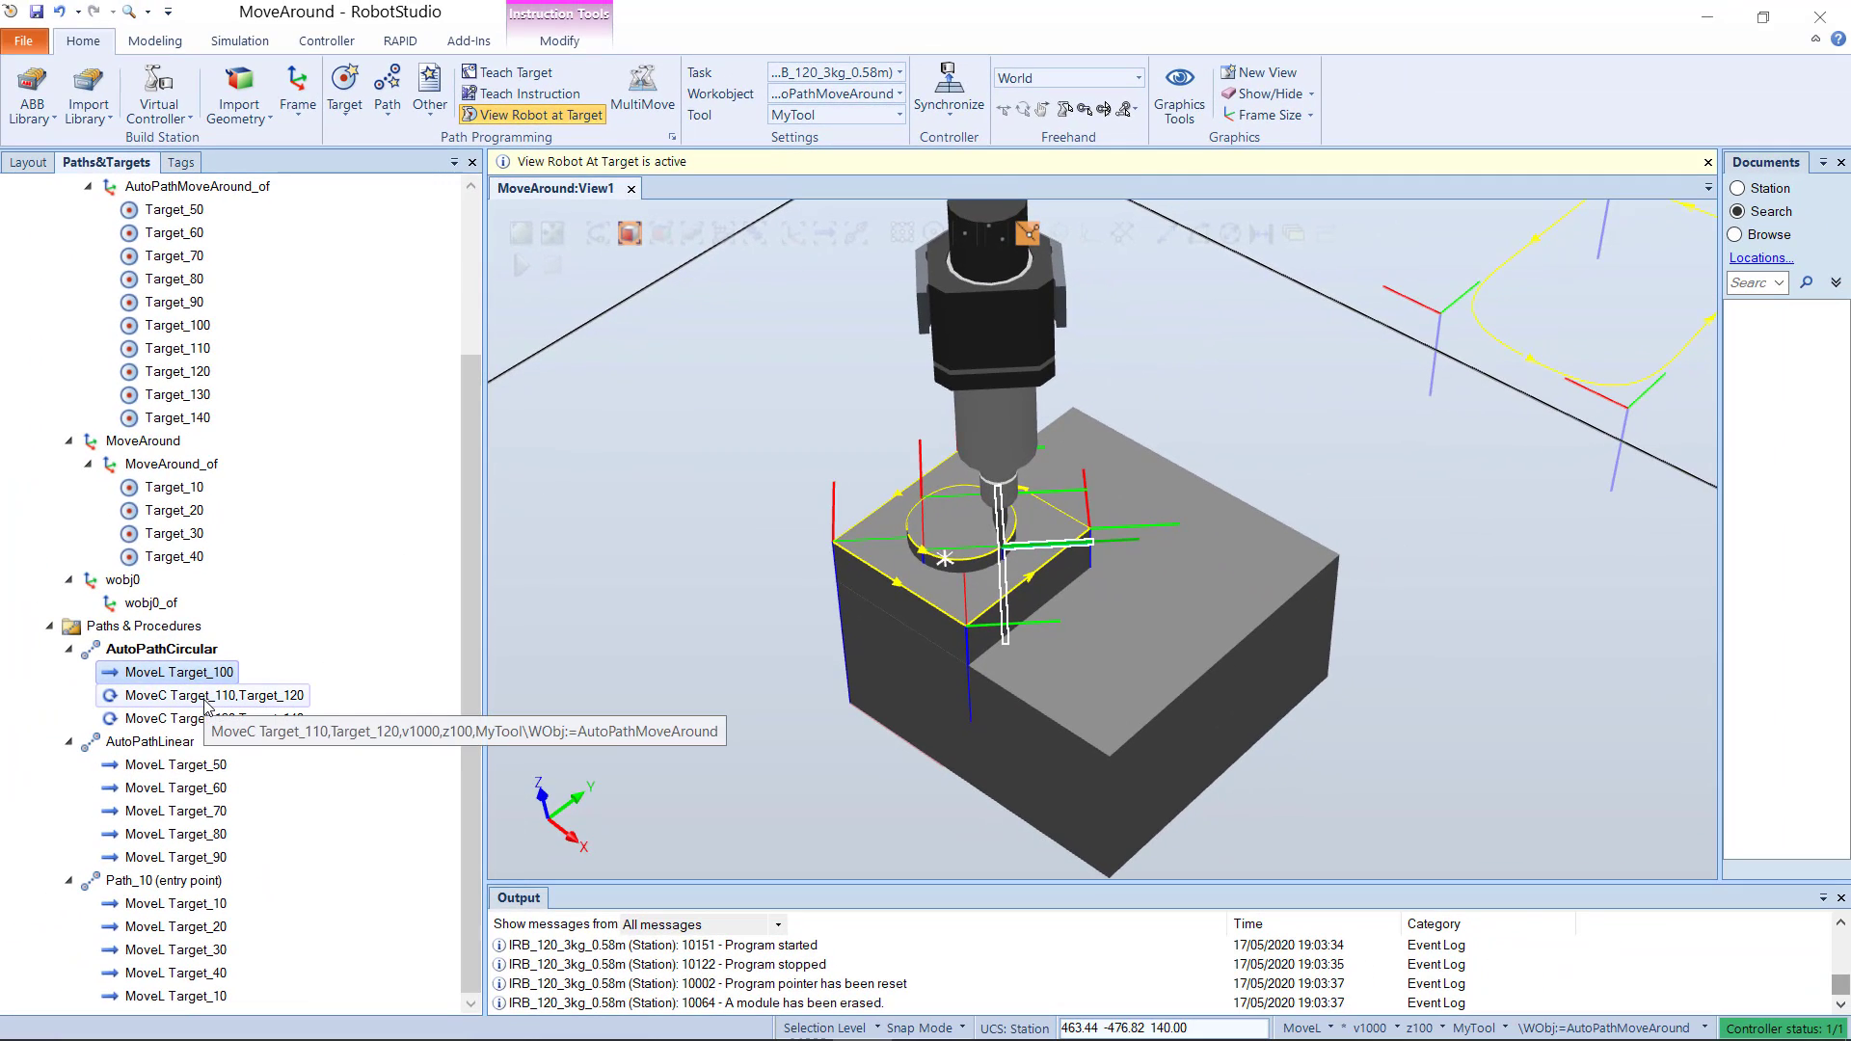
Step: Set the speed of both MoveC instructions in AutoPathCircular to v100
{"action": "left_click", "coordinate": [57, 786]}
{"action": "left_click", "coordinate": [212, 718], "text": "shift"}
{"action": "right_click", "coordinate": [210, 707]}
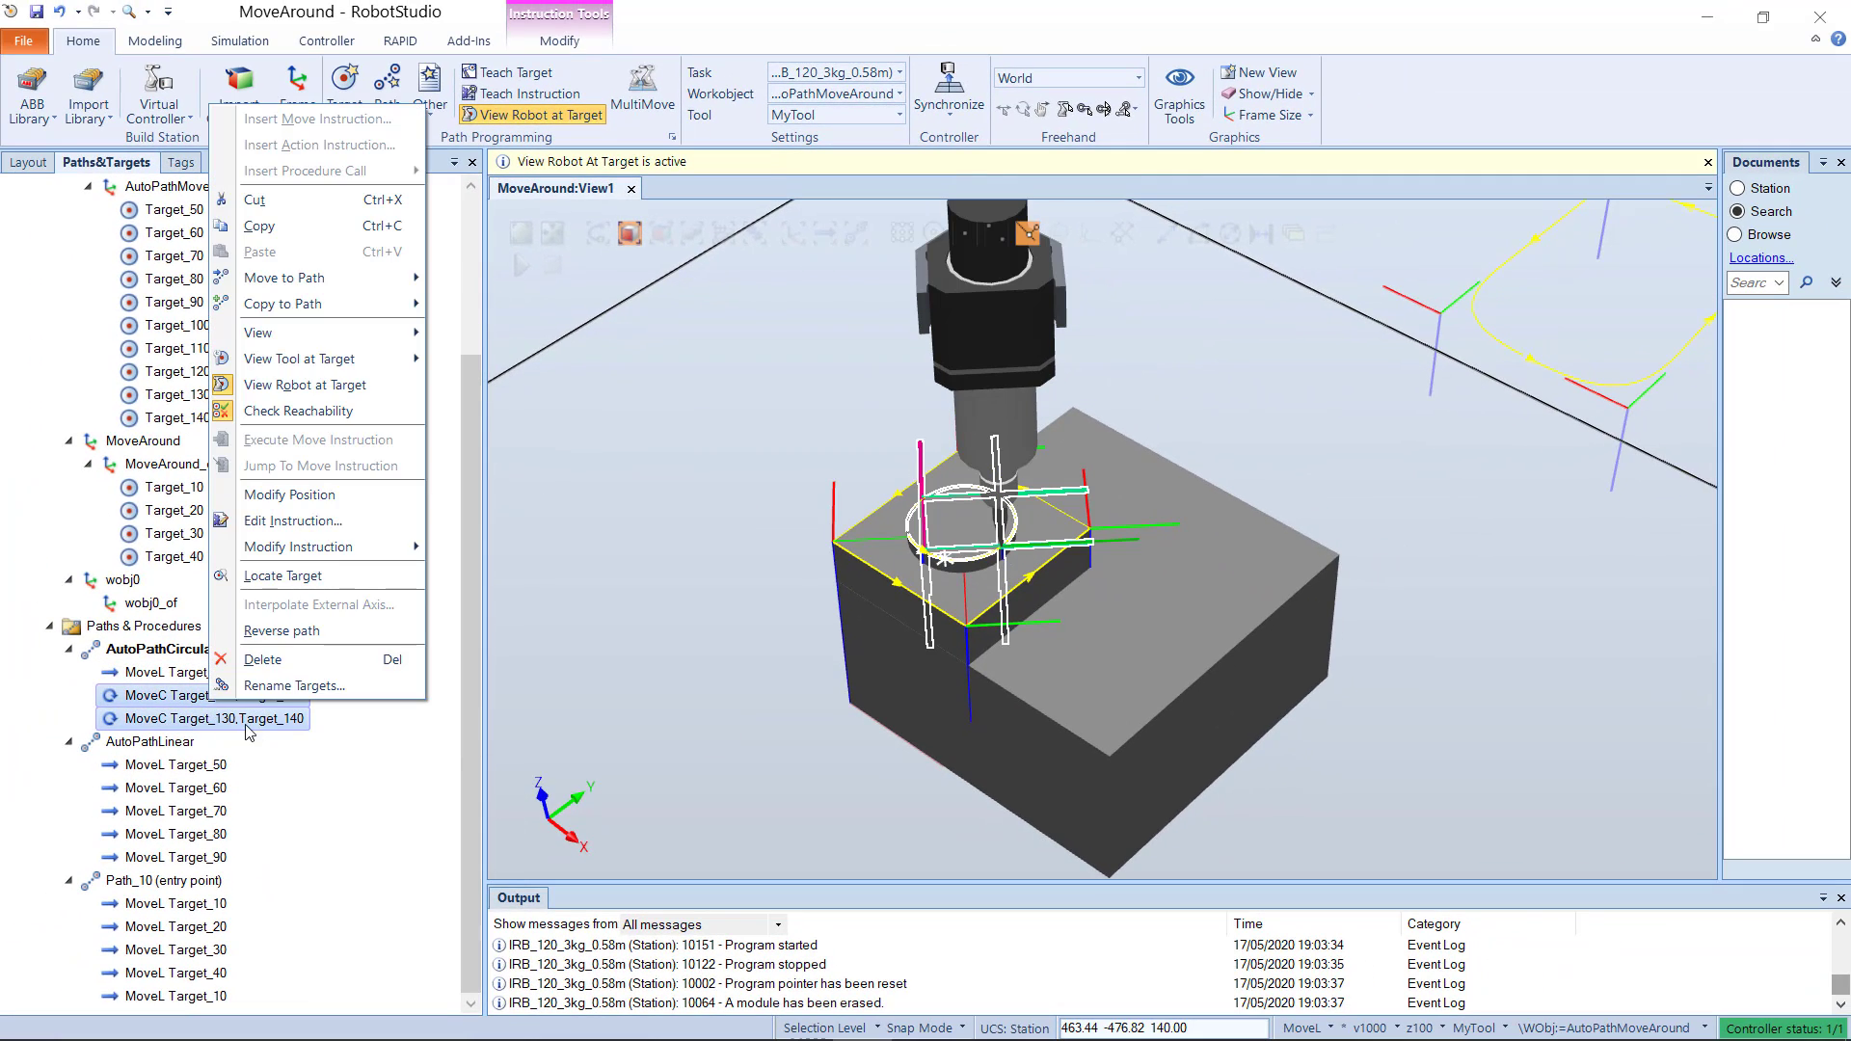
{"action": "mouse_move", "coordinate": [372, 545]}
{"action": "mouse_move", "coordinate": [515, 551]}
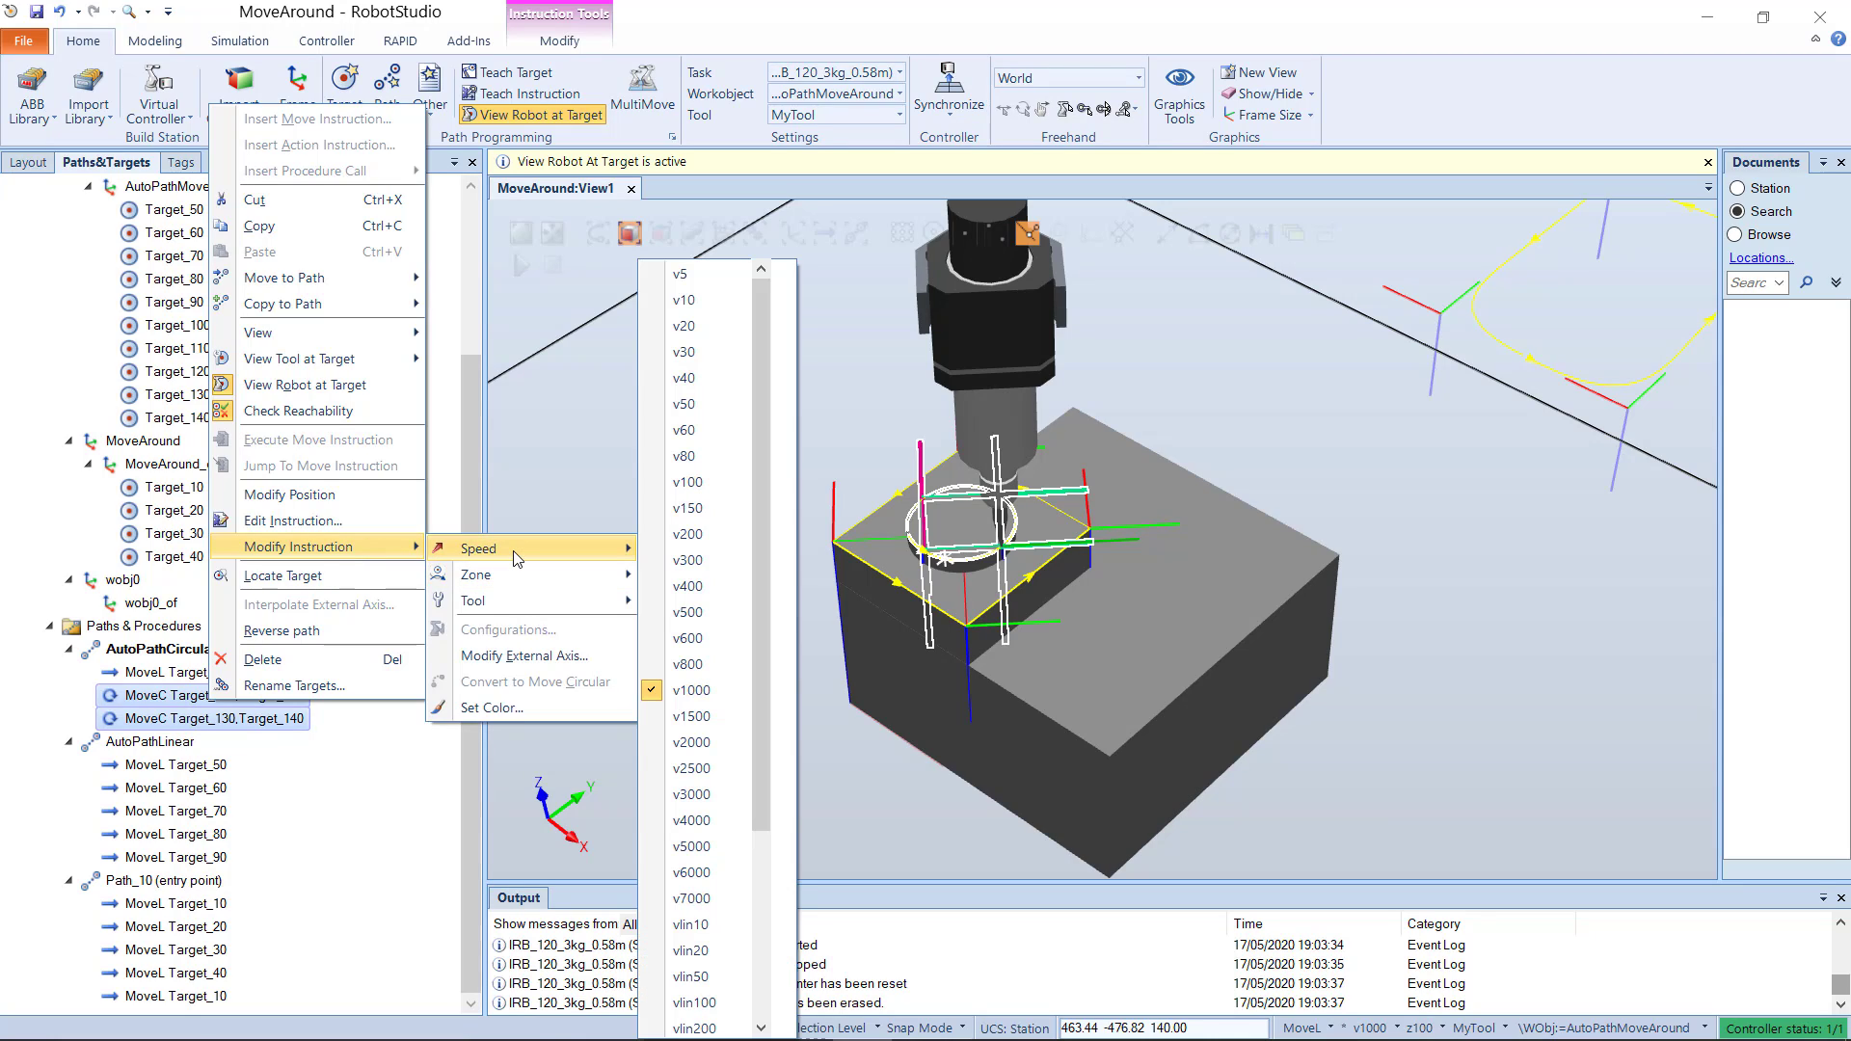
{"action": "left_click", "coordinate": [696, 488]}
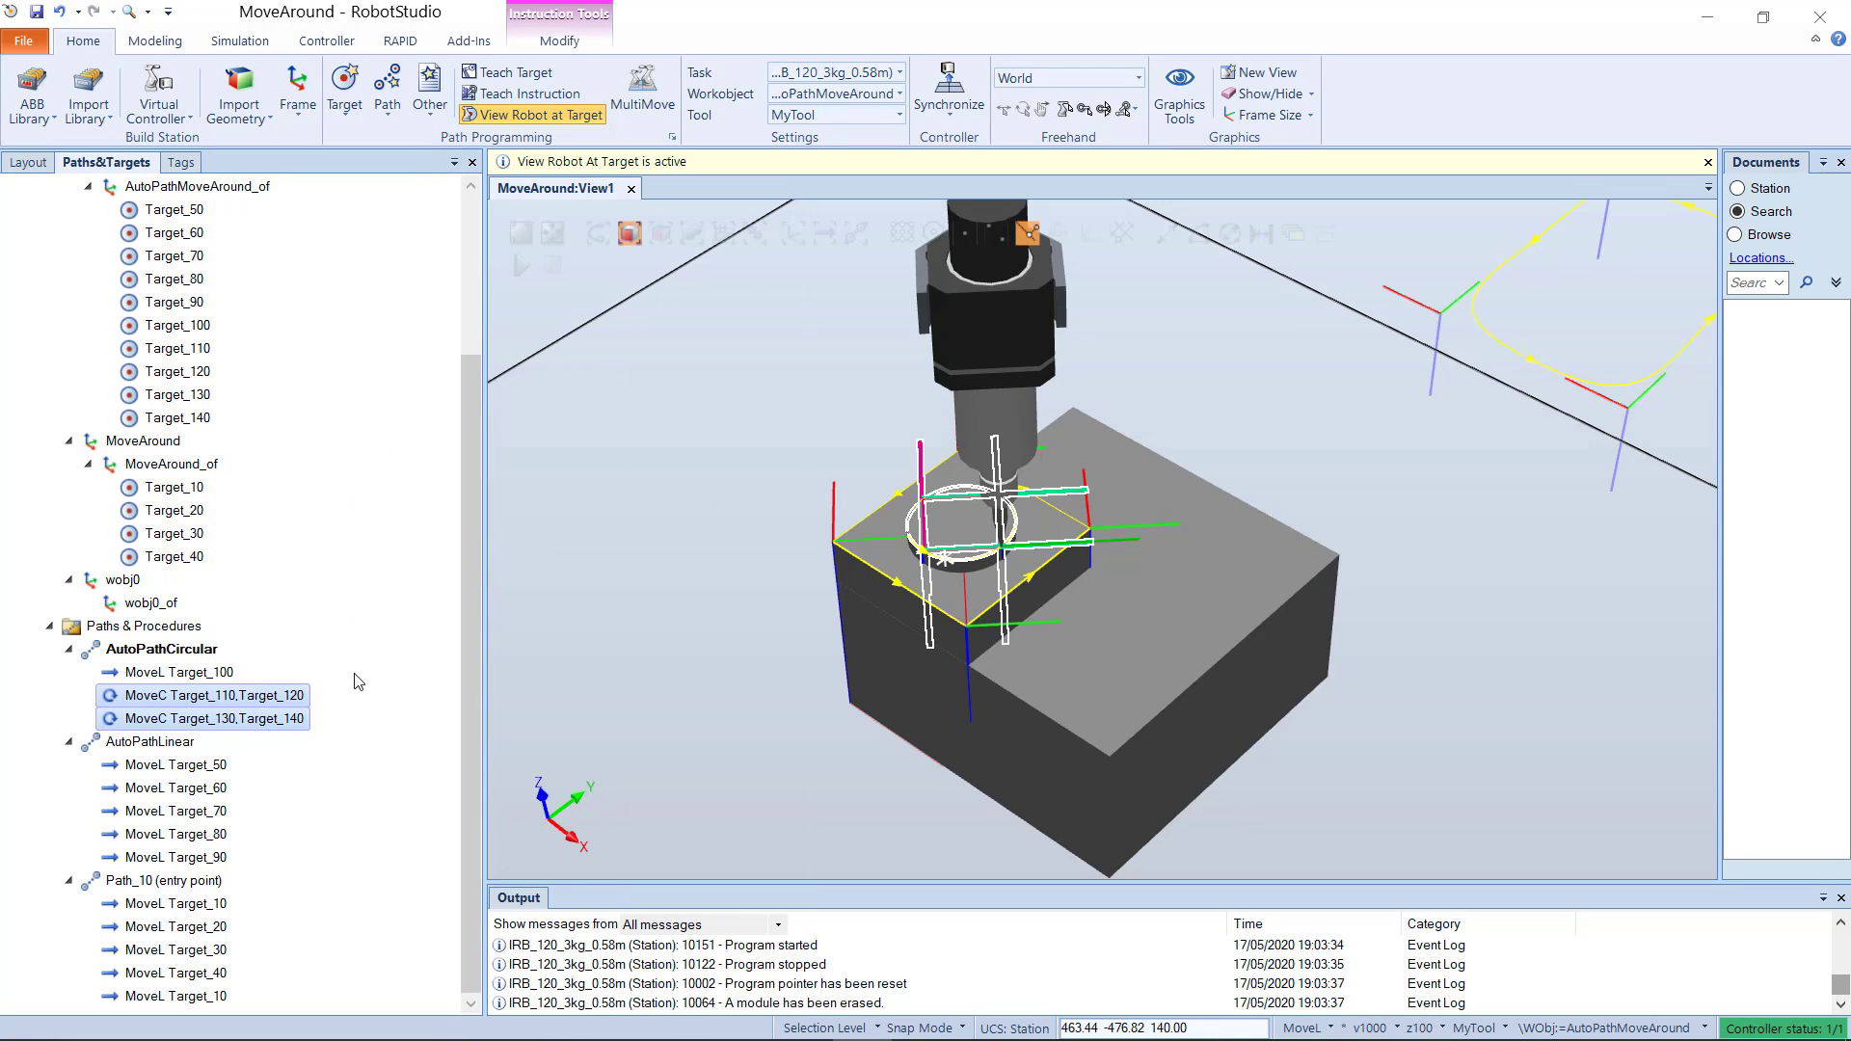
{"action": "left_click", "coordinate": [382, 720]}
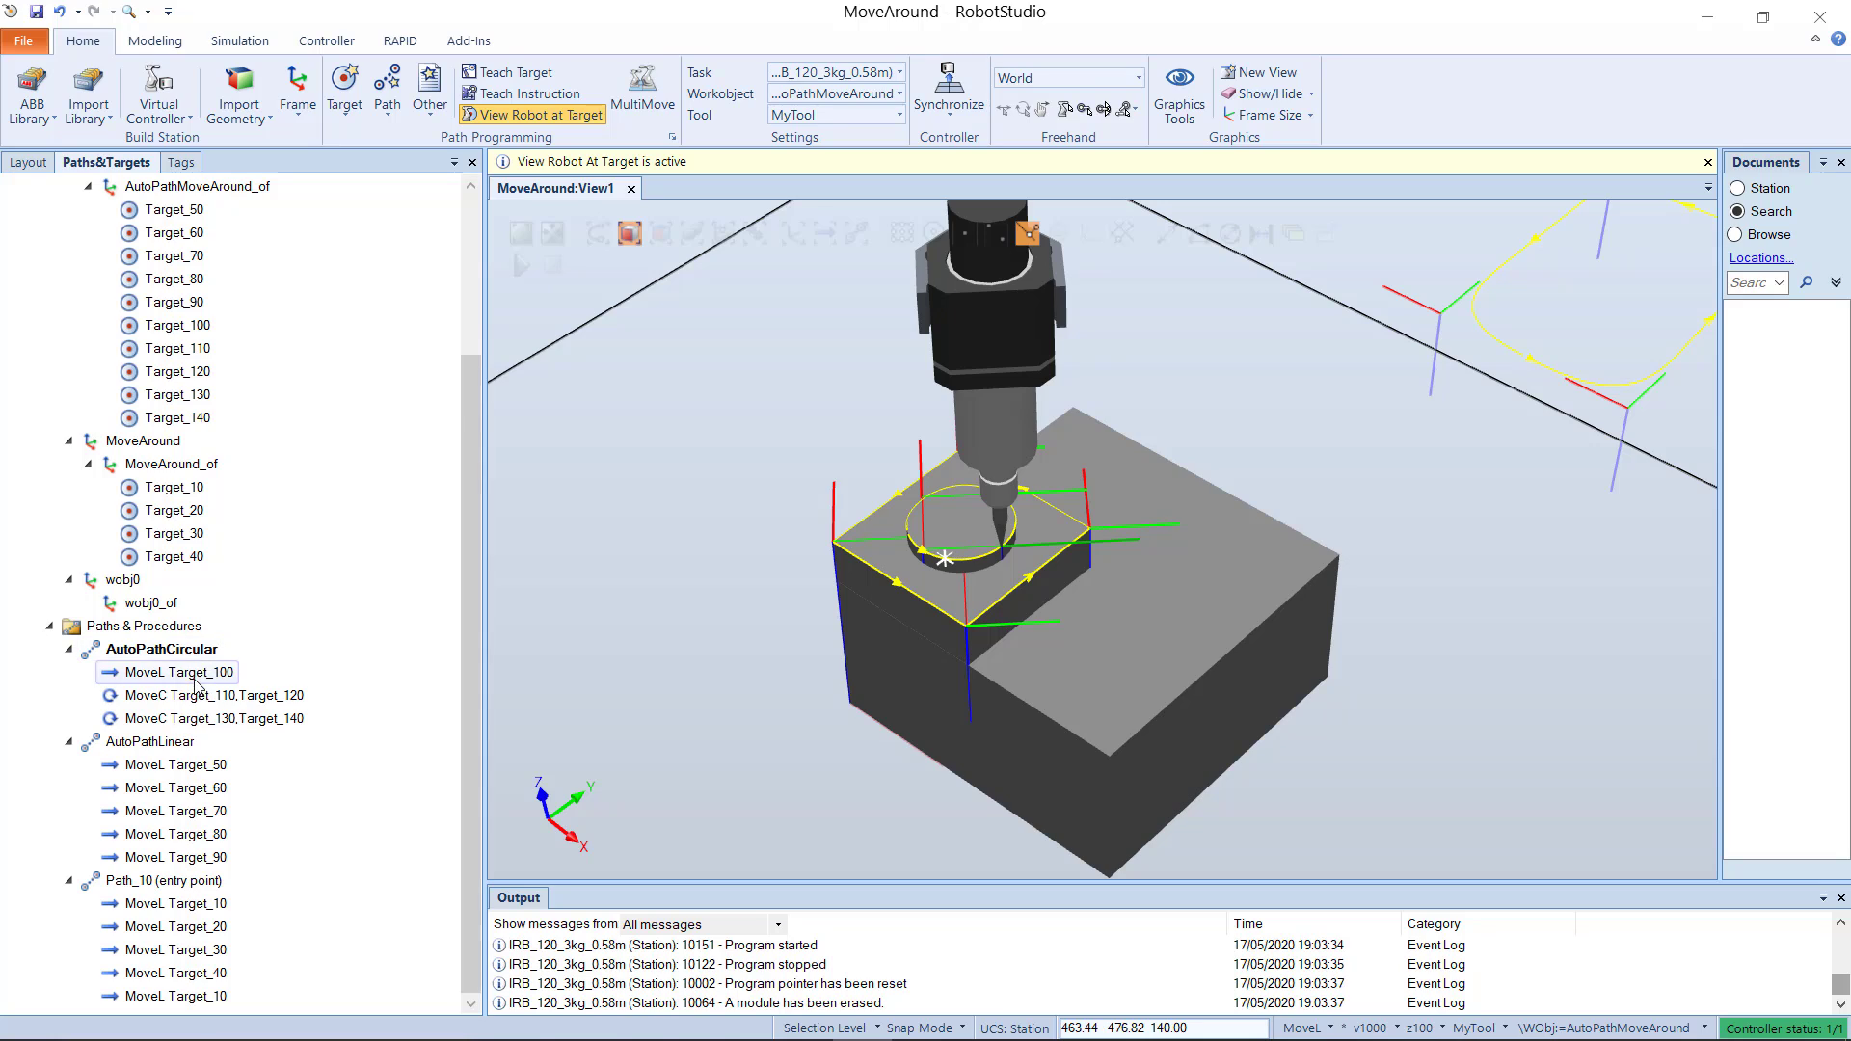
Step: Move the robot along AutoPathCircular twice to check the circular motion at the modified speed
{"action": "right_click", "coordinate": [184, 649]}
{"action": "left_click", "coordinate": [277, 730]}
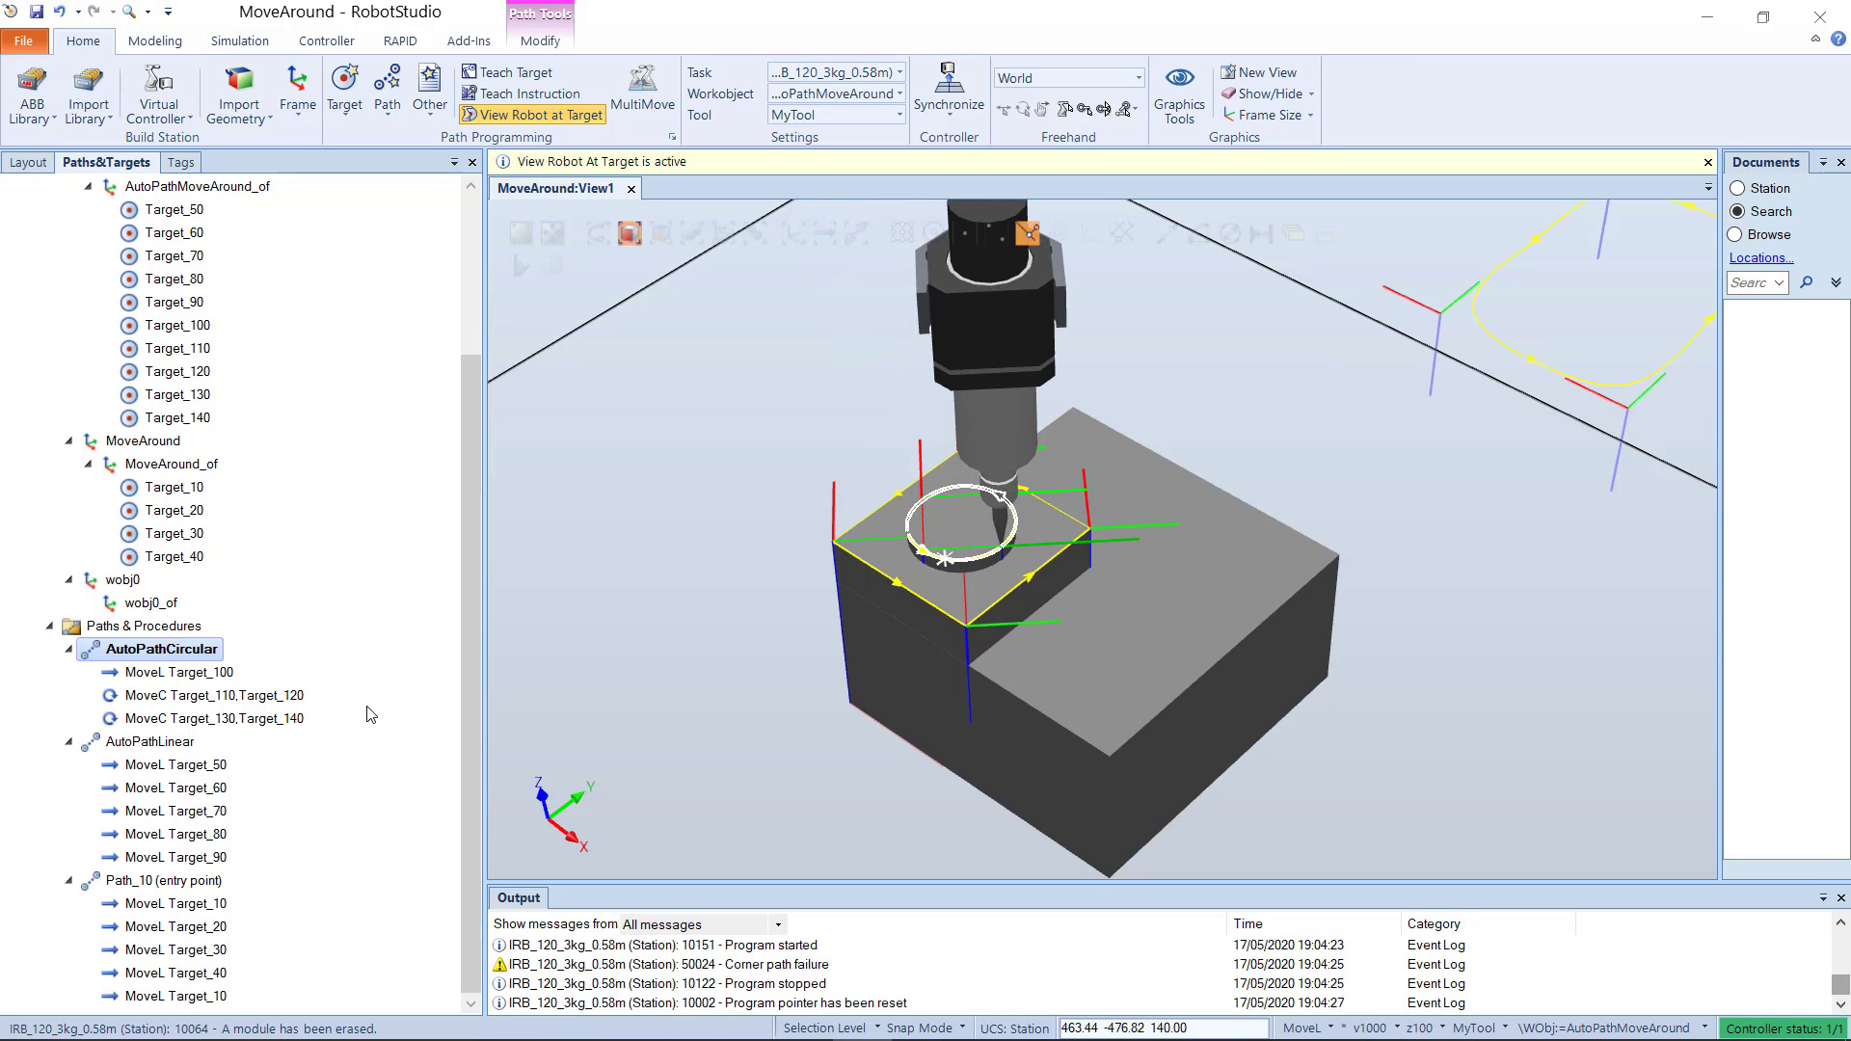
{"action": "right_click", "coordinate": [224, 653]}
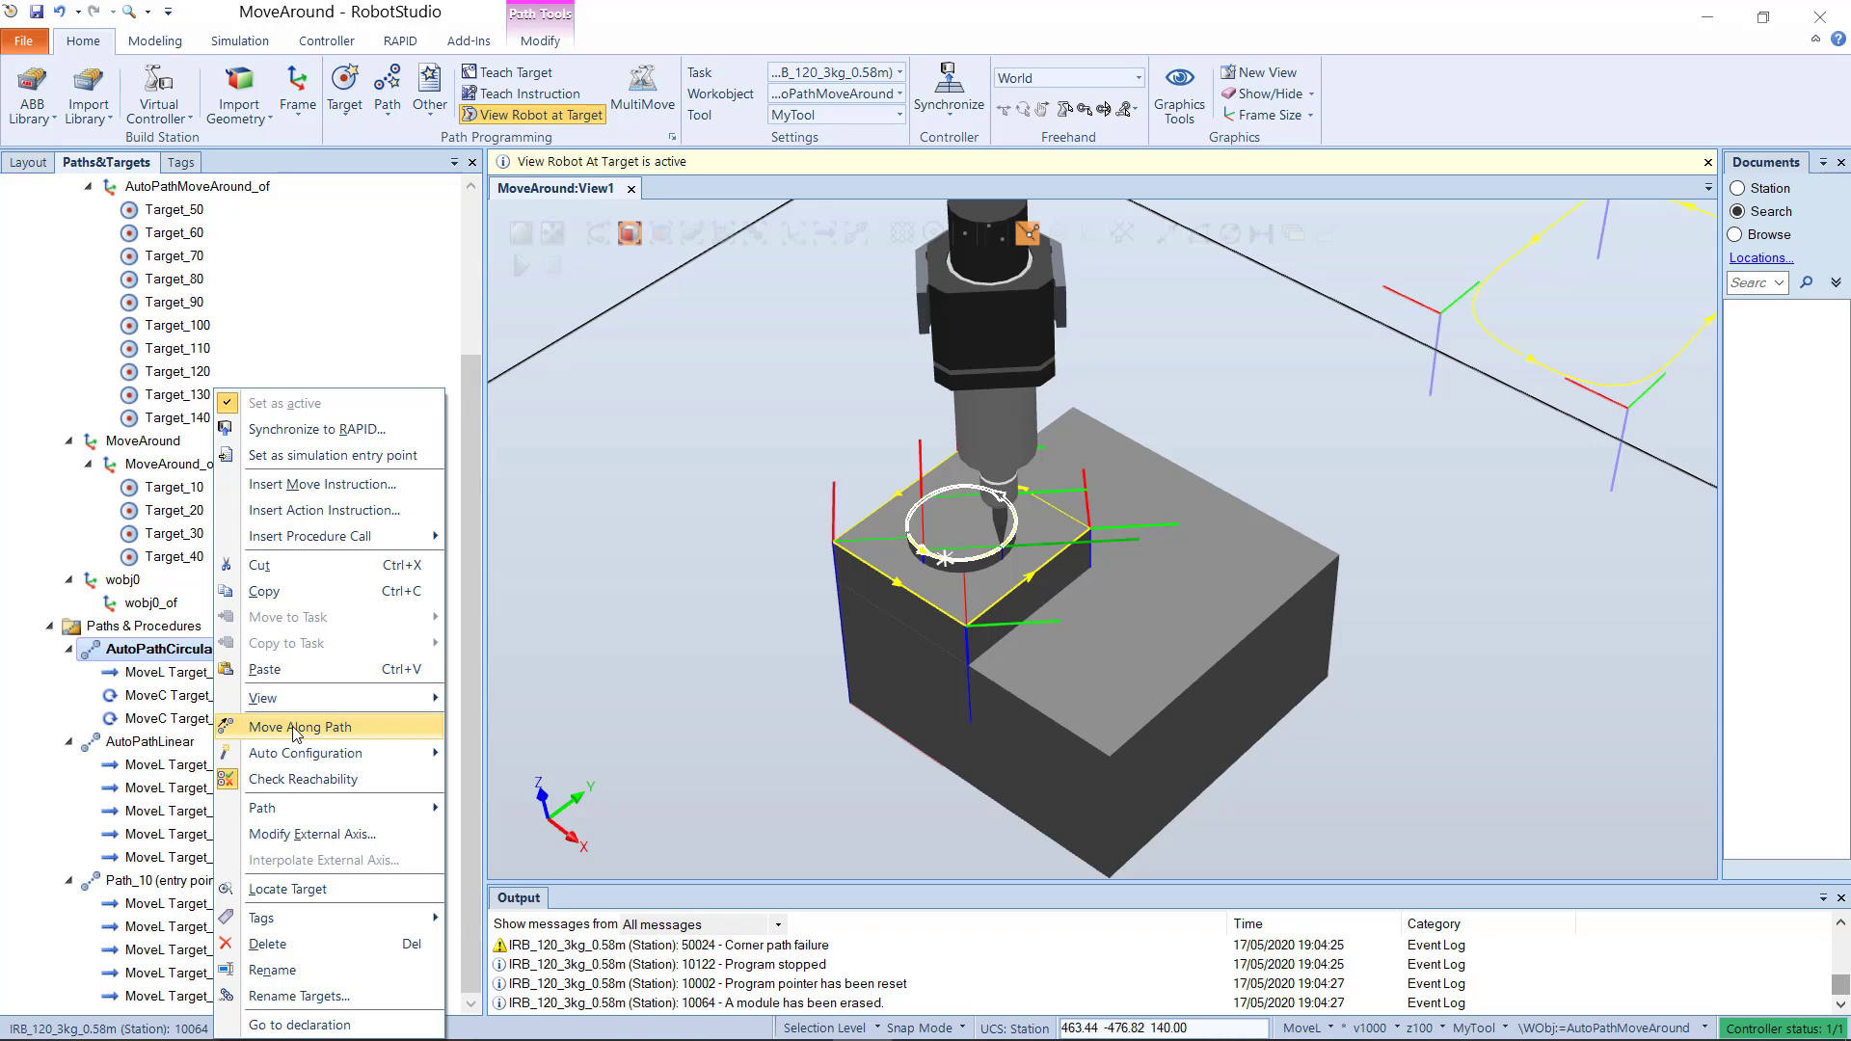
{"action": "left_click", "coordinate": [351, 721]}
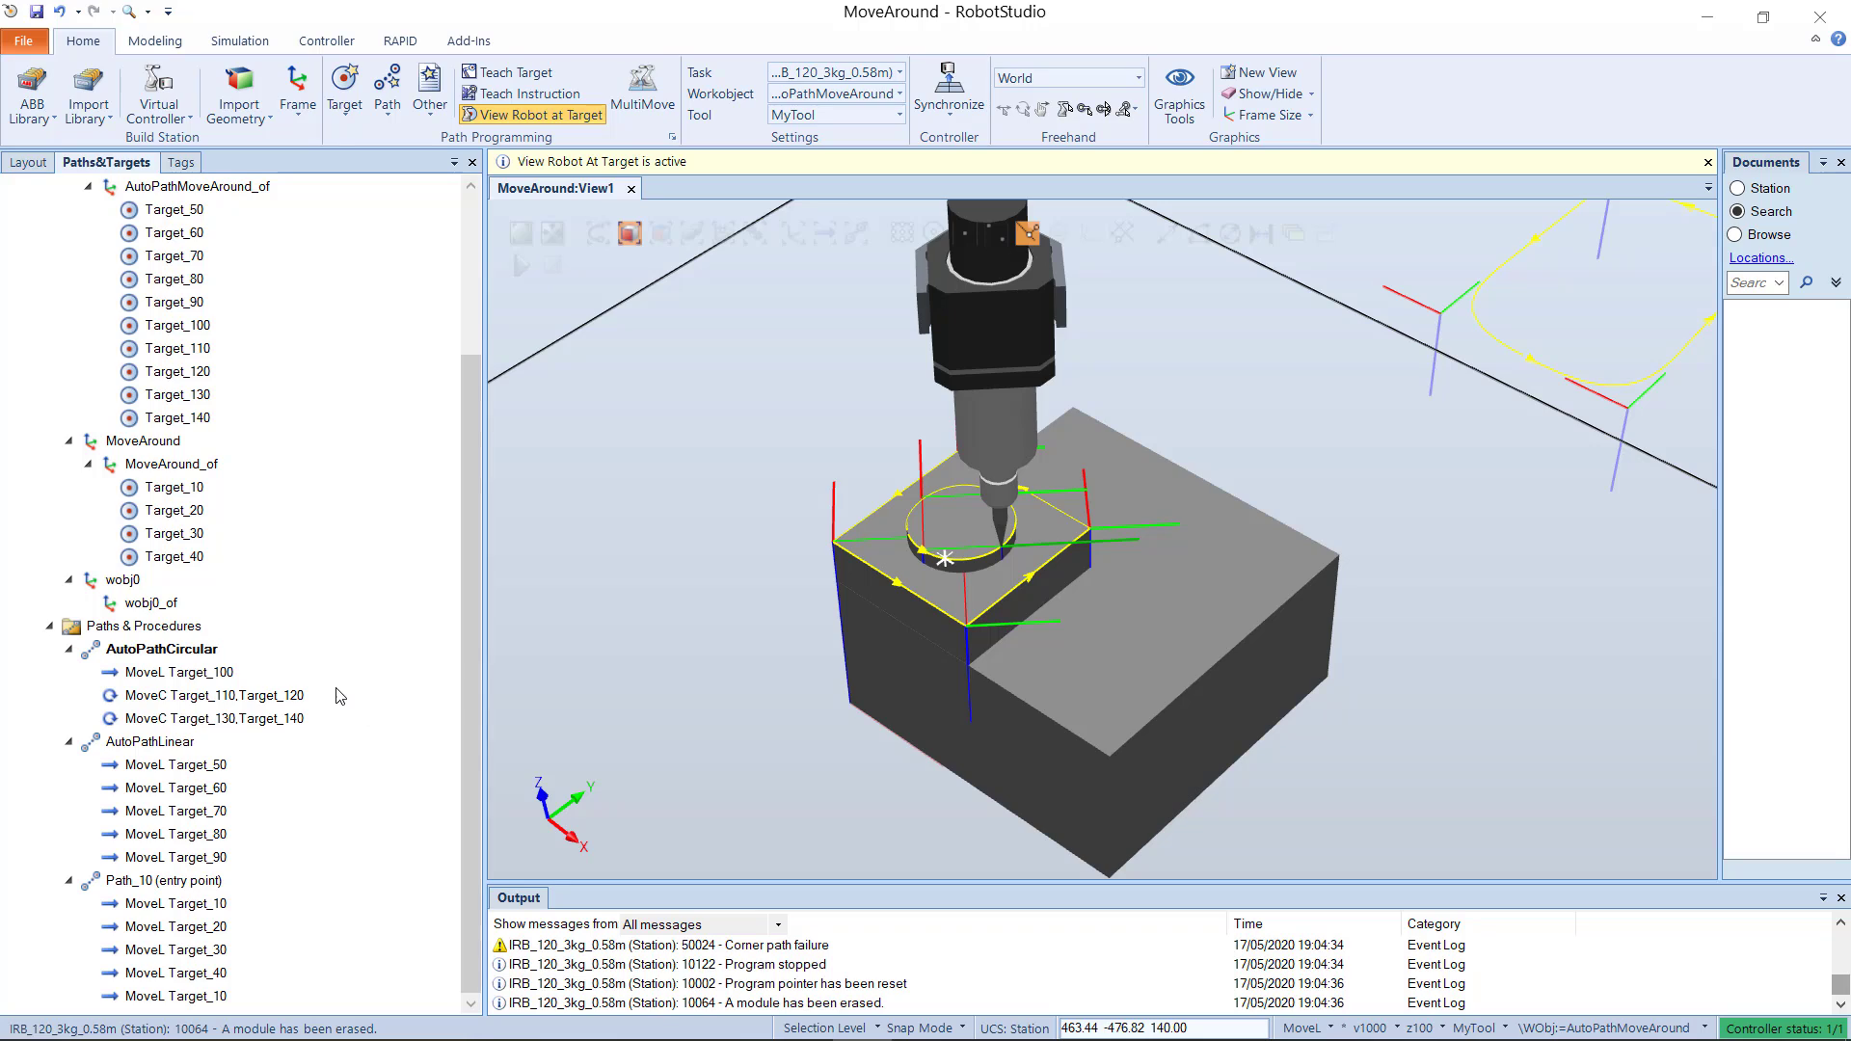
Step: Synchronize all paths, targets, tool data and work objects of T_ROB1 to RAPID
{"action": "left_click", "coordinate": [948, 97]}
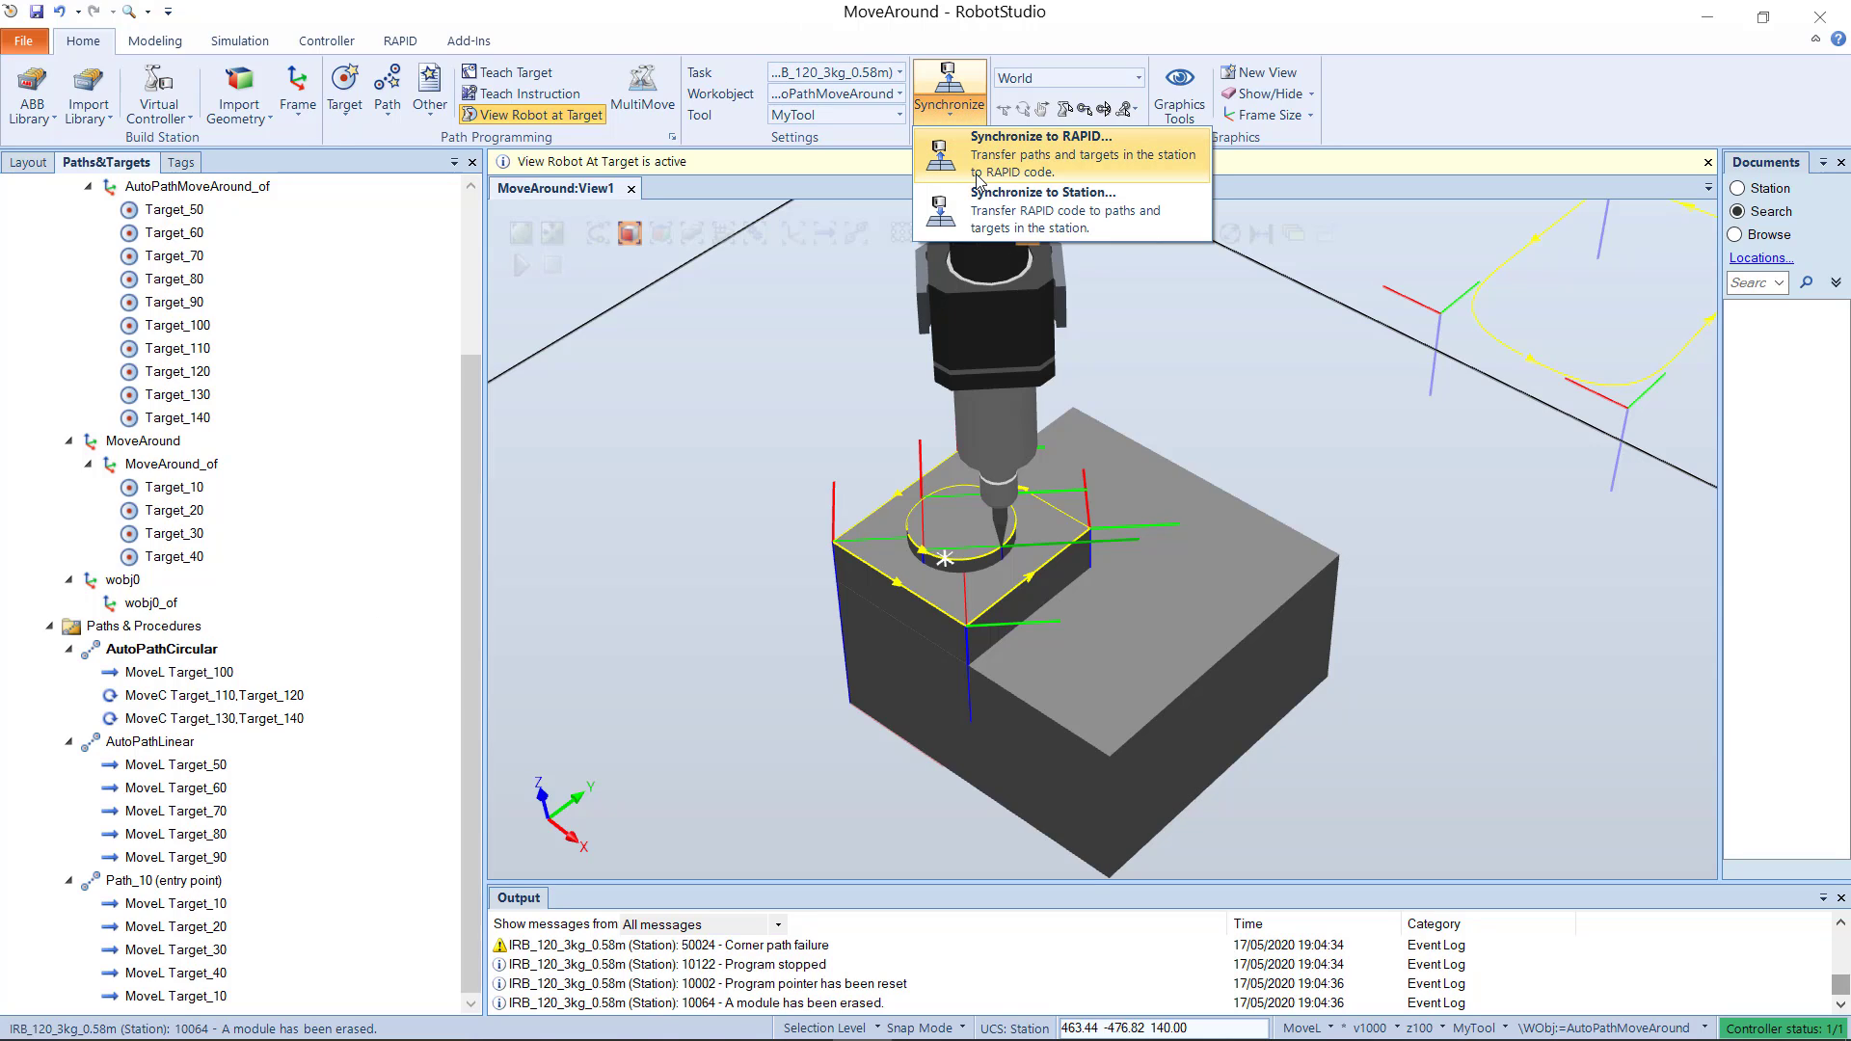
{"action": "left_click", "coordinate": [1049, 160]}
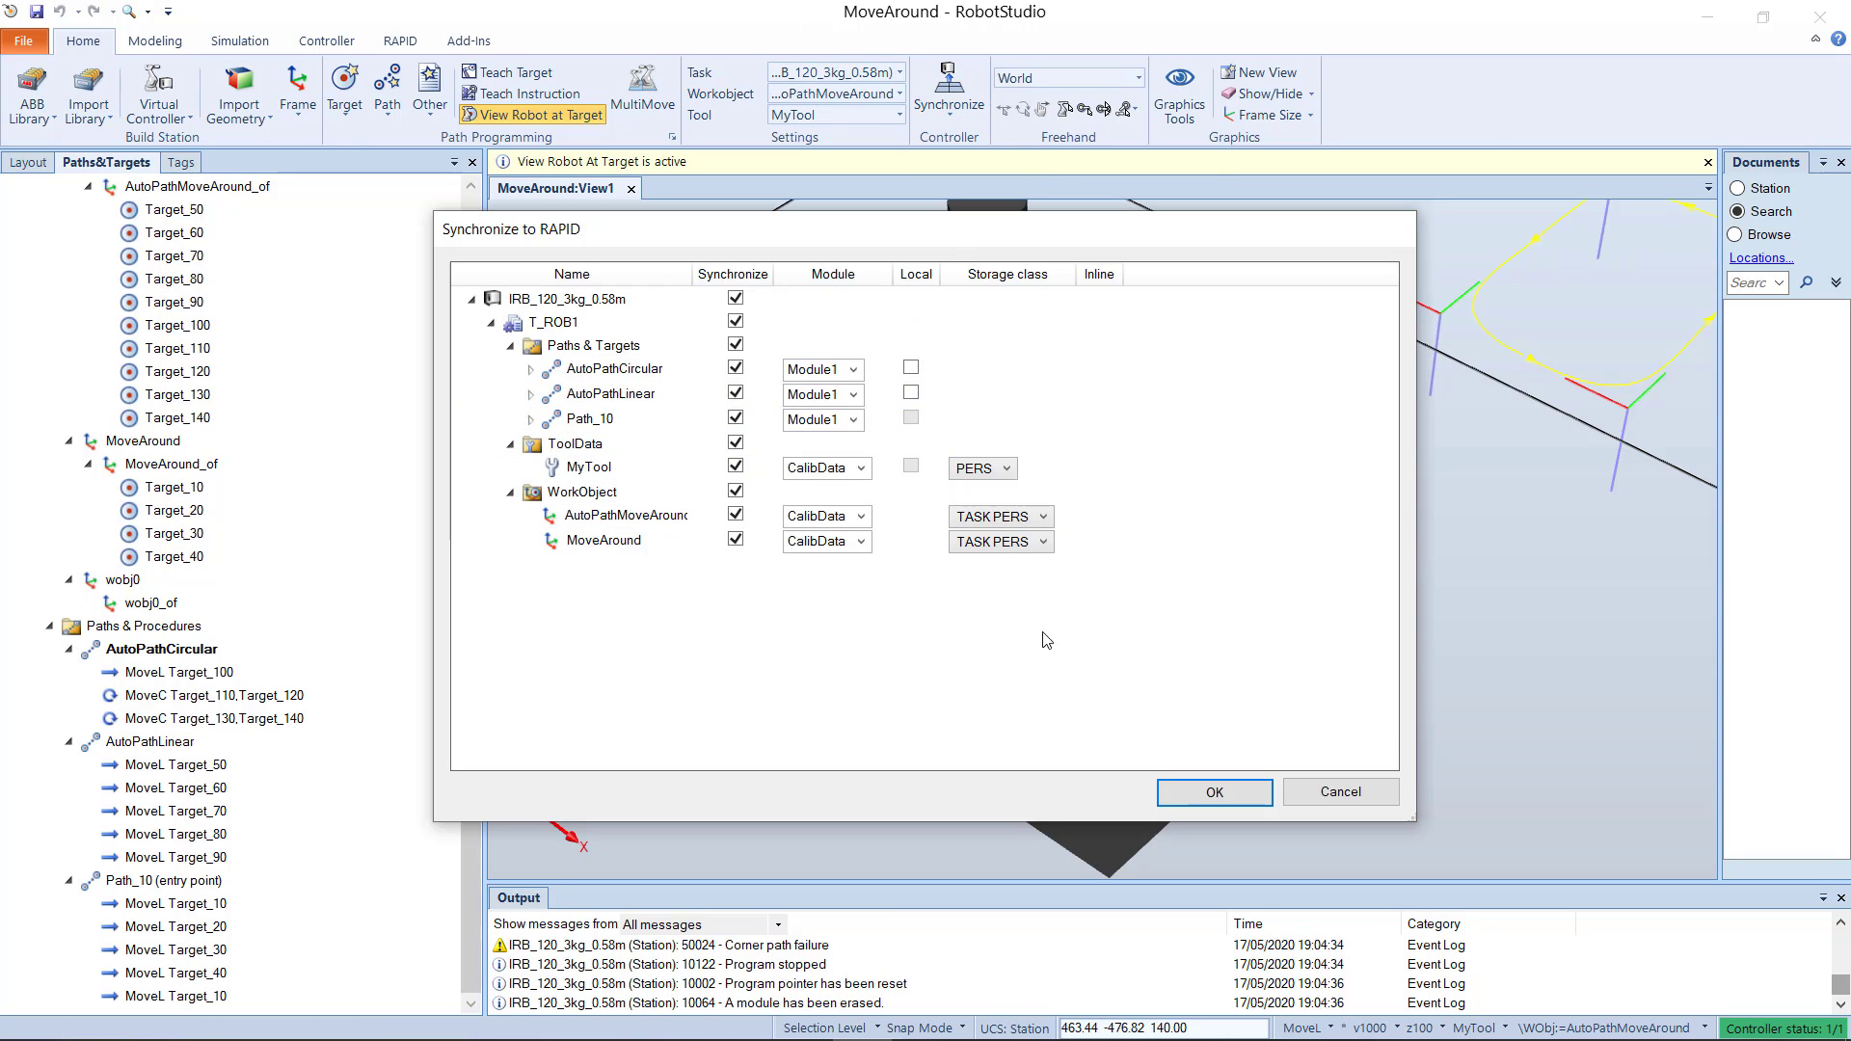
{"action": "left_click", "coordinate": [1228, 804]}
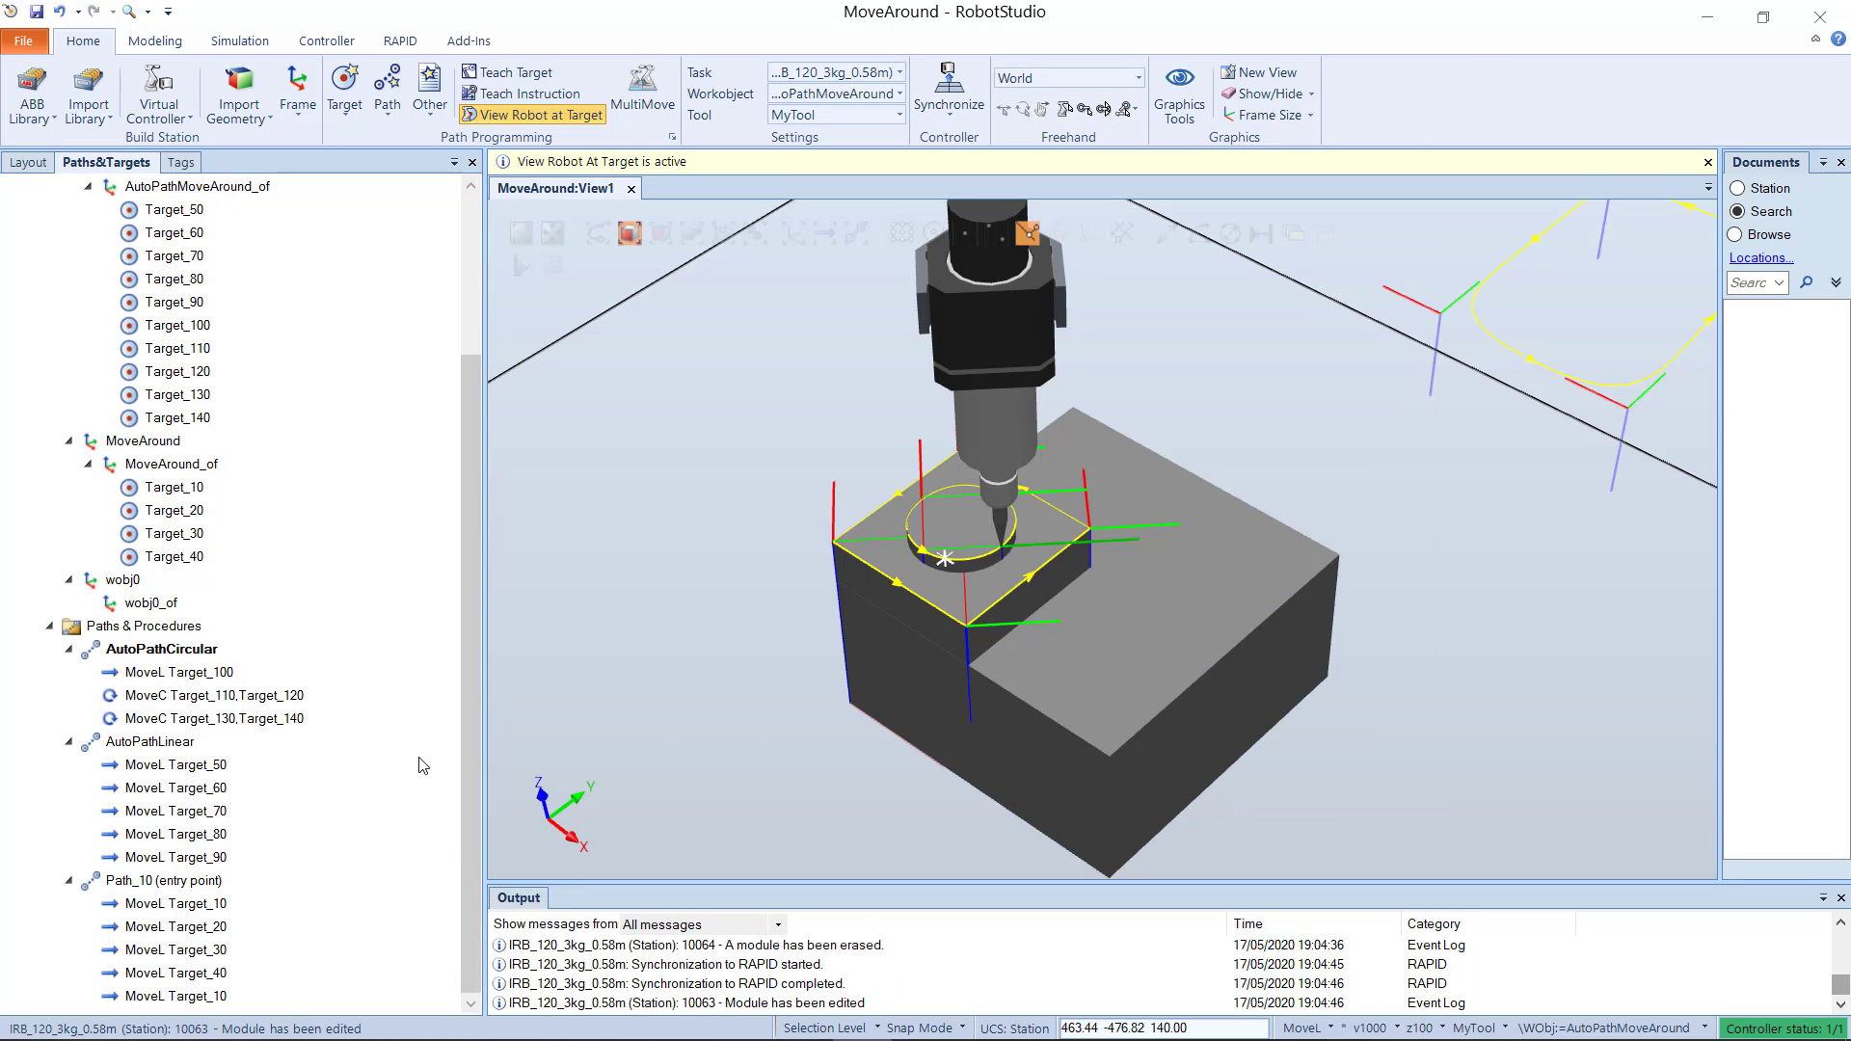
Step: Run the station simulation from the Path_10 entry point
{"action": "scroll", "coordinate": [583, 669], "scroll_direction": "down", "scroll_amount": 1}
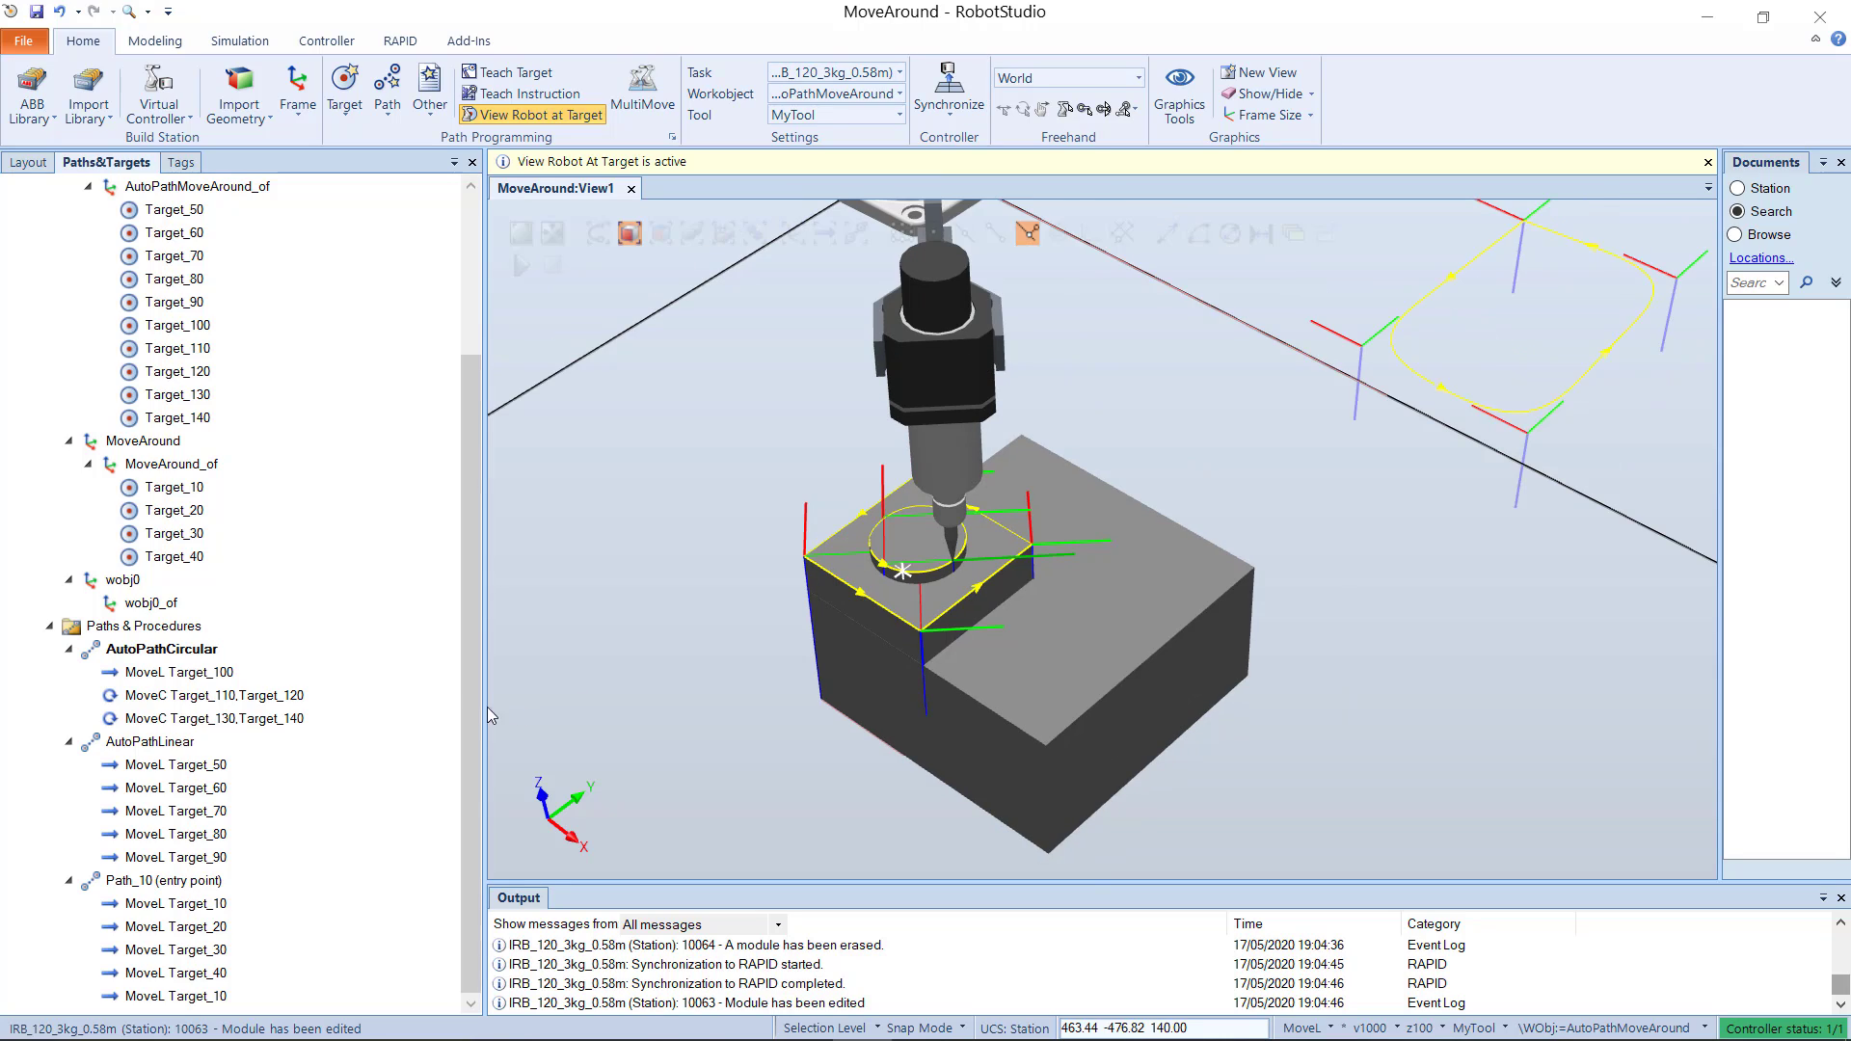
{"action": "left_click", "coordinate": [521, 265]}
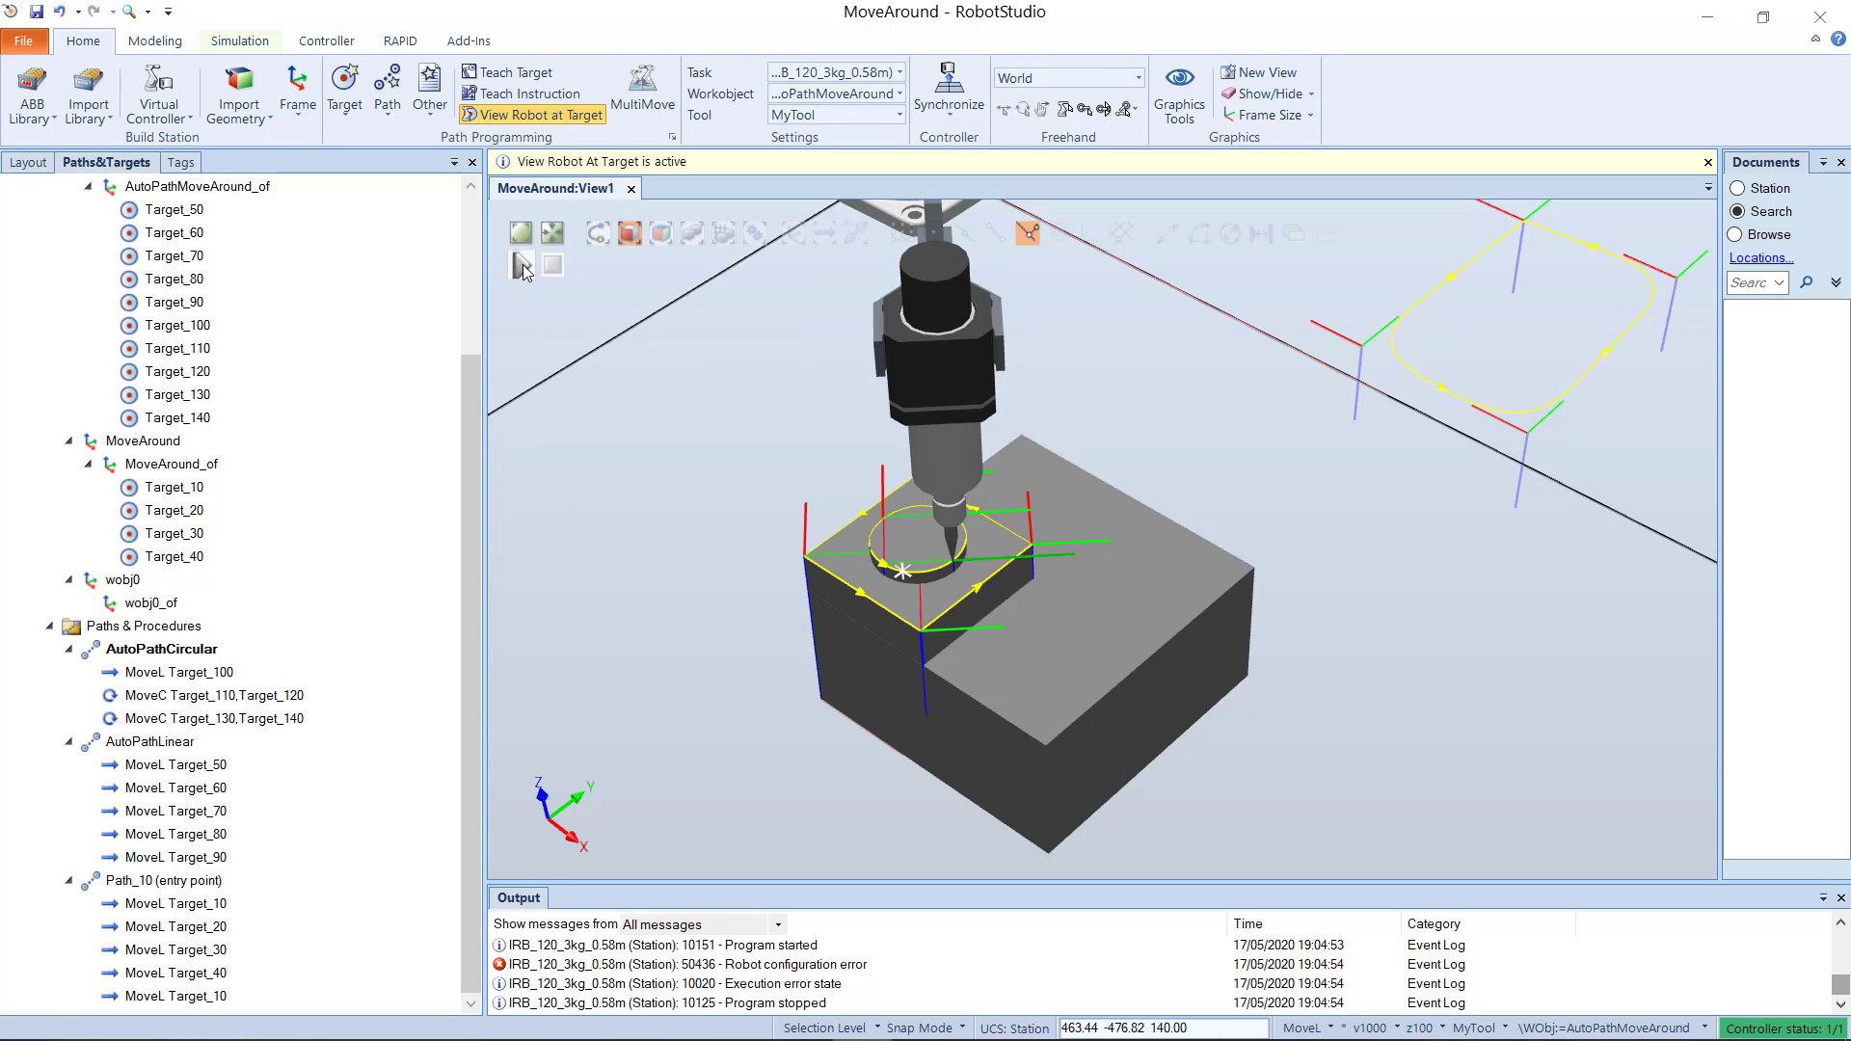
{"action": "left_click", "coordinate": [522, 265]}
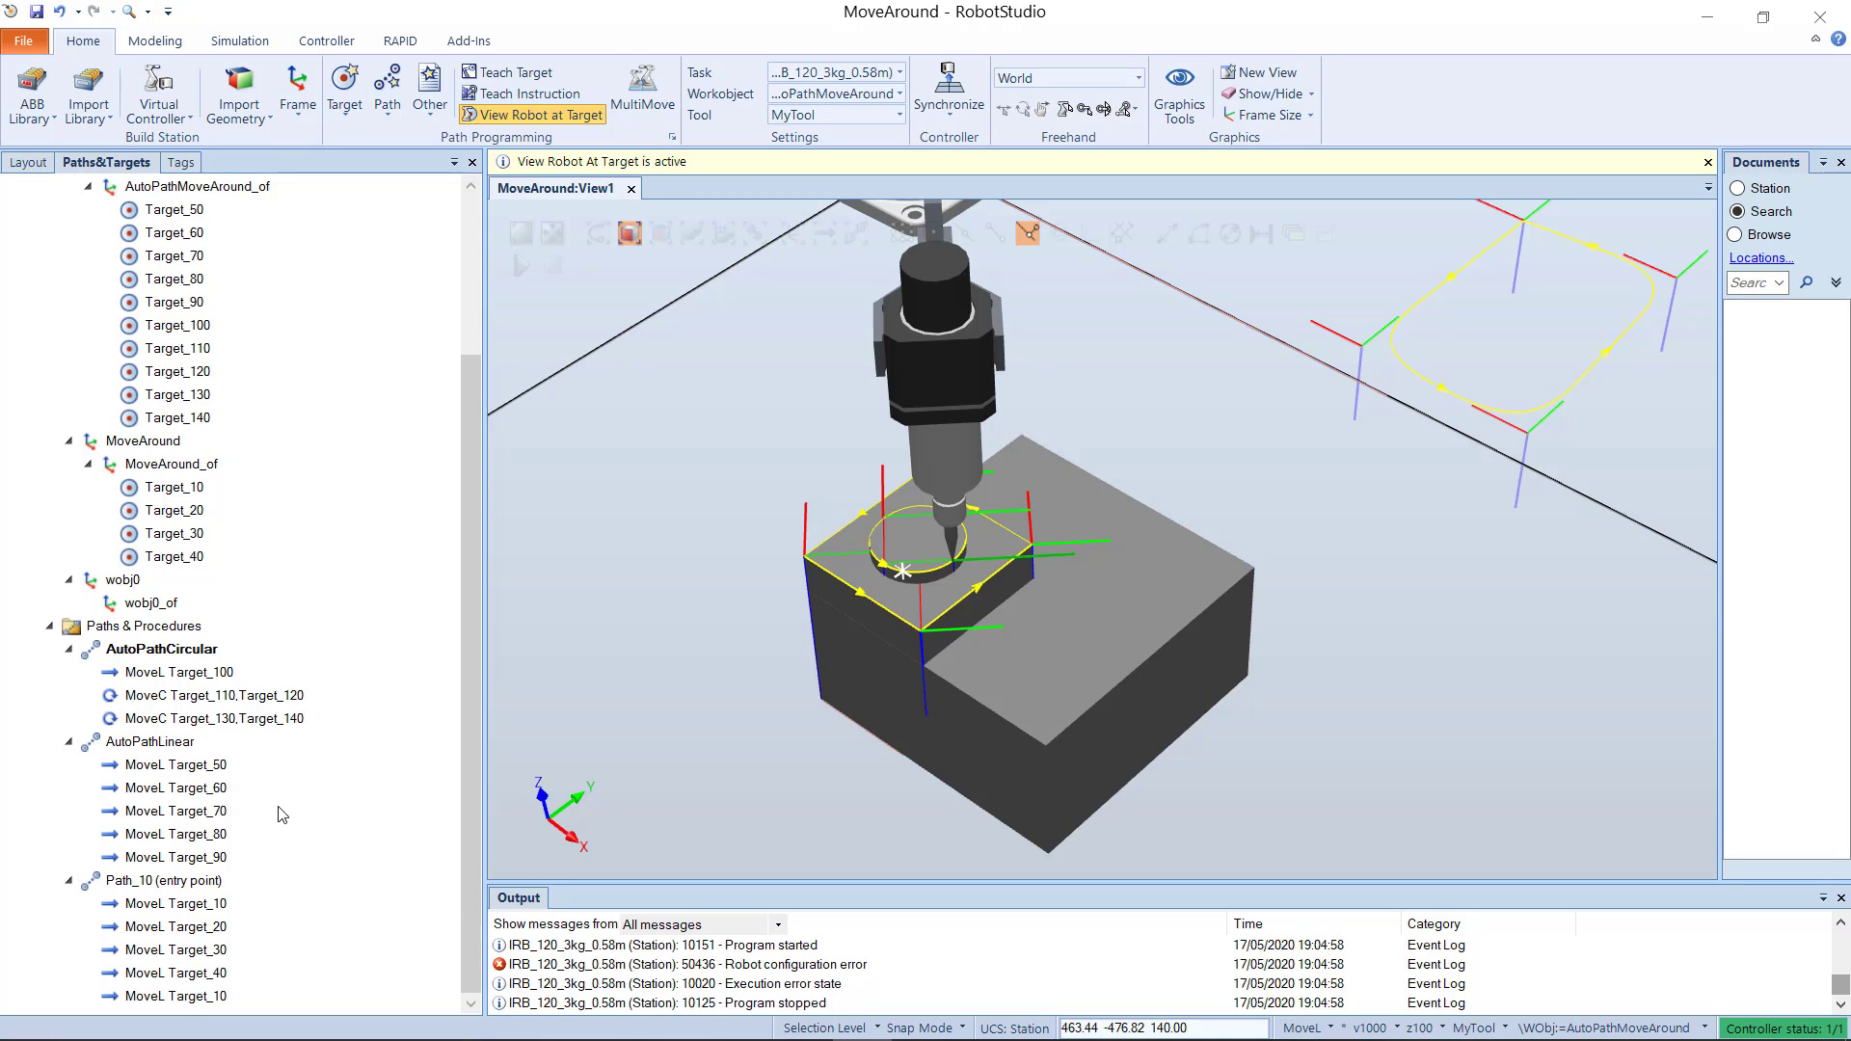
Step: Insert procedure calls to AutoPathLinear and AutoPathCircular, in that order, at the end of Path_10
{"action": "right_click", "coordinate": [183, 880]}
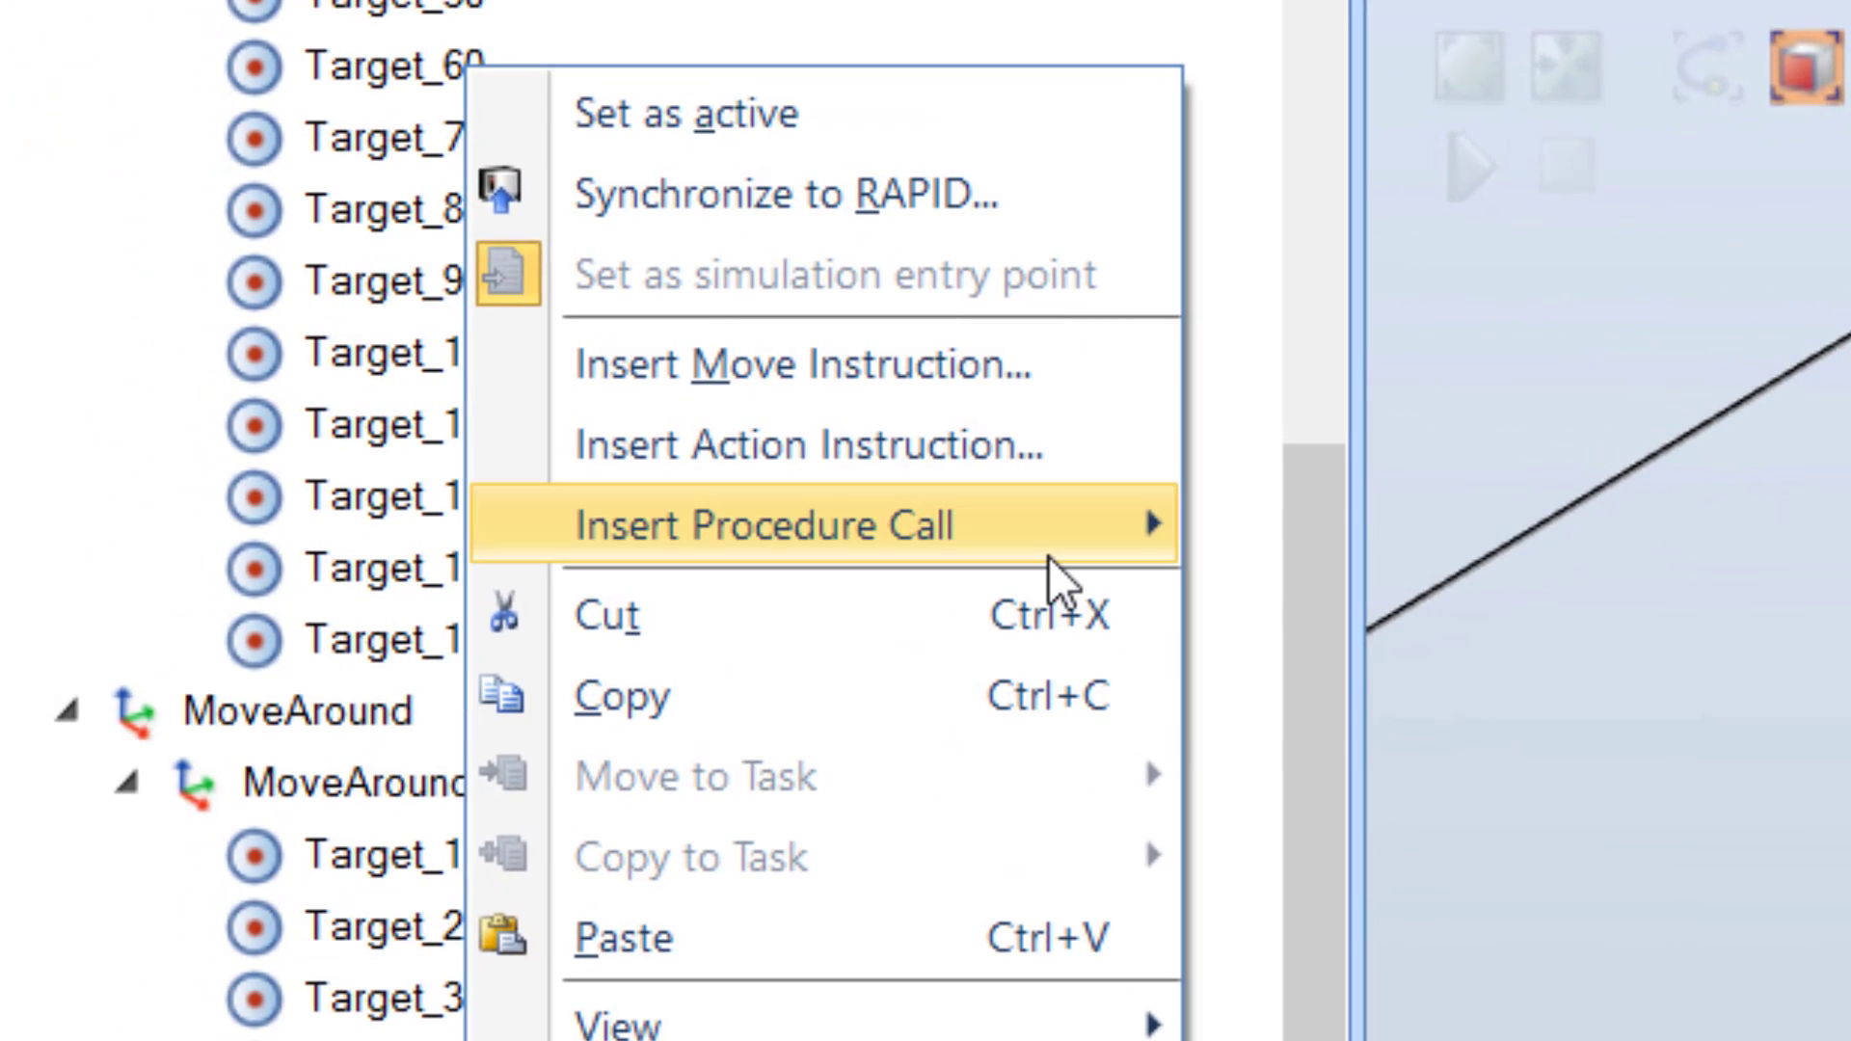
{"action": "mouse_move", "coordinate": [460, 409]}
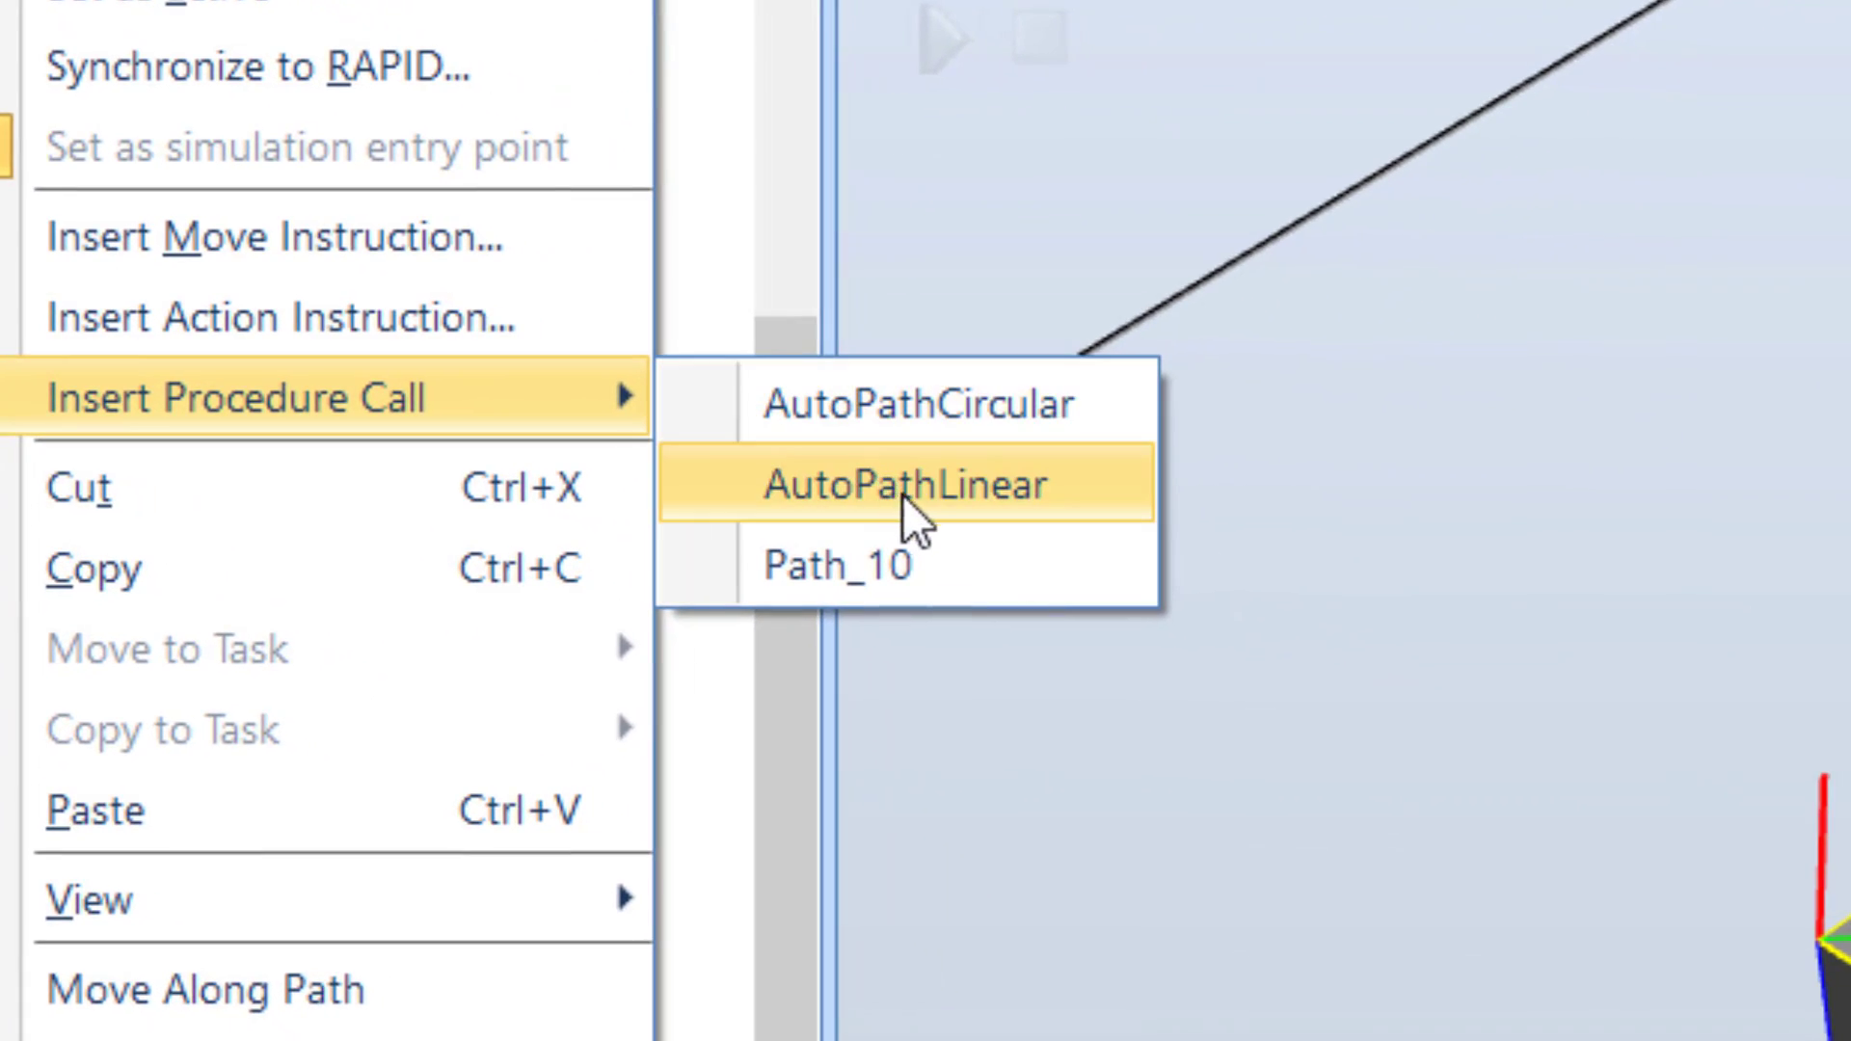
{"action": "left_click", "coordinate": [976, 478]}
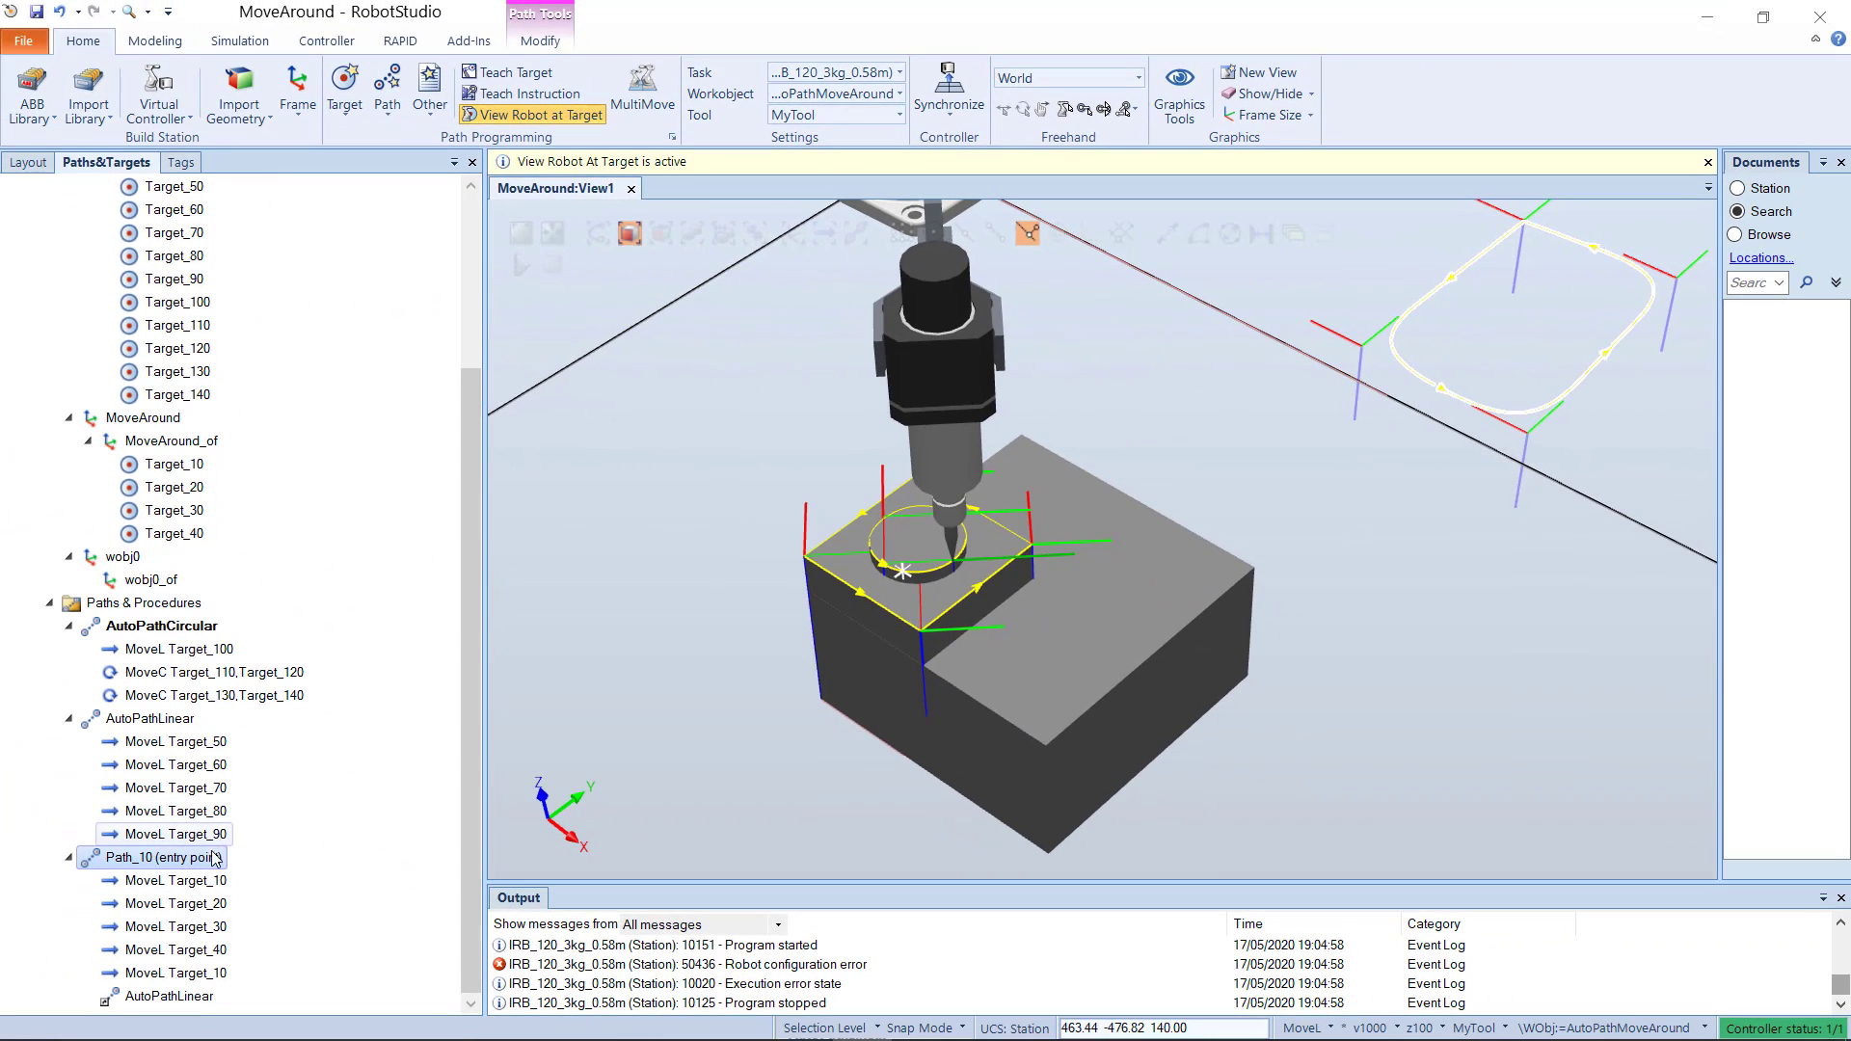
{"action": "right_click", "coordinate": [220, 857]}
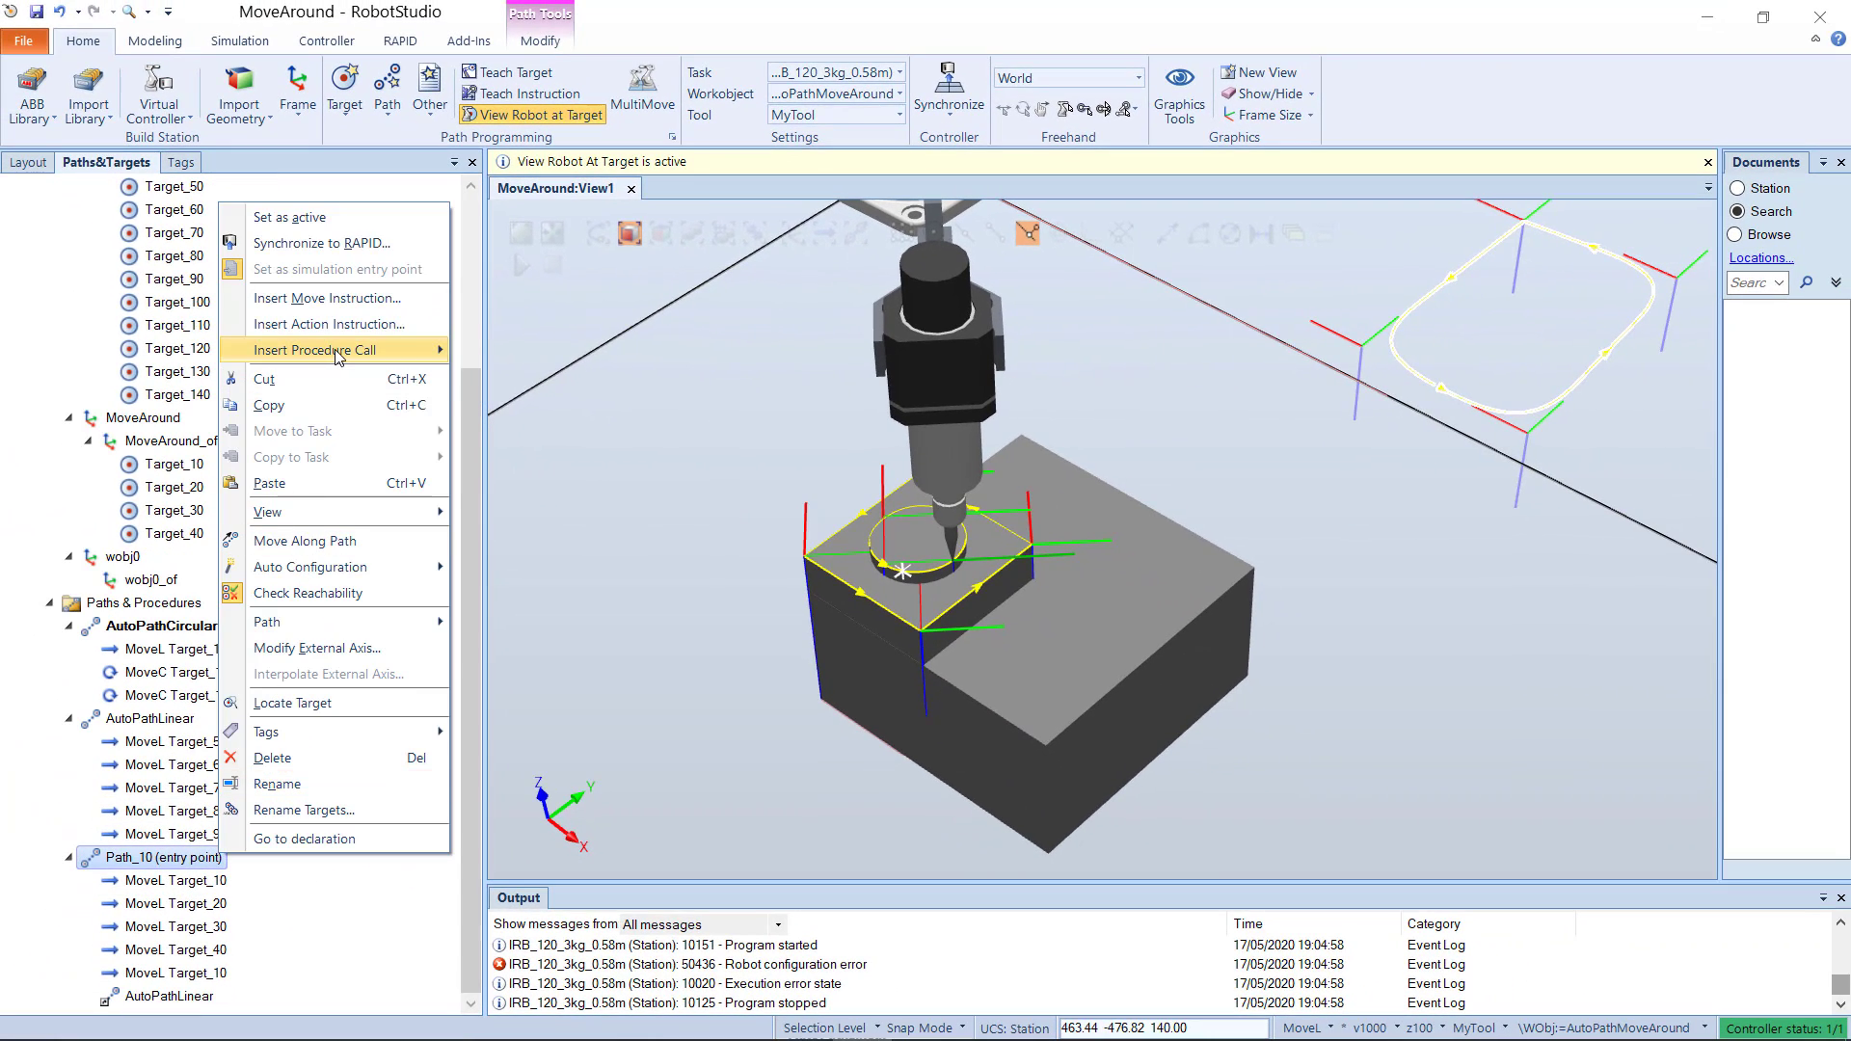
{"action": "mouse_move", "coordinate": [337, 352]}
{"action": "left_click", "coordinate": [499, 356]}
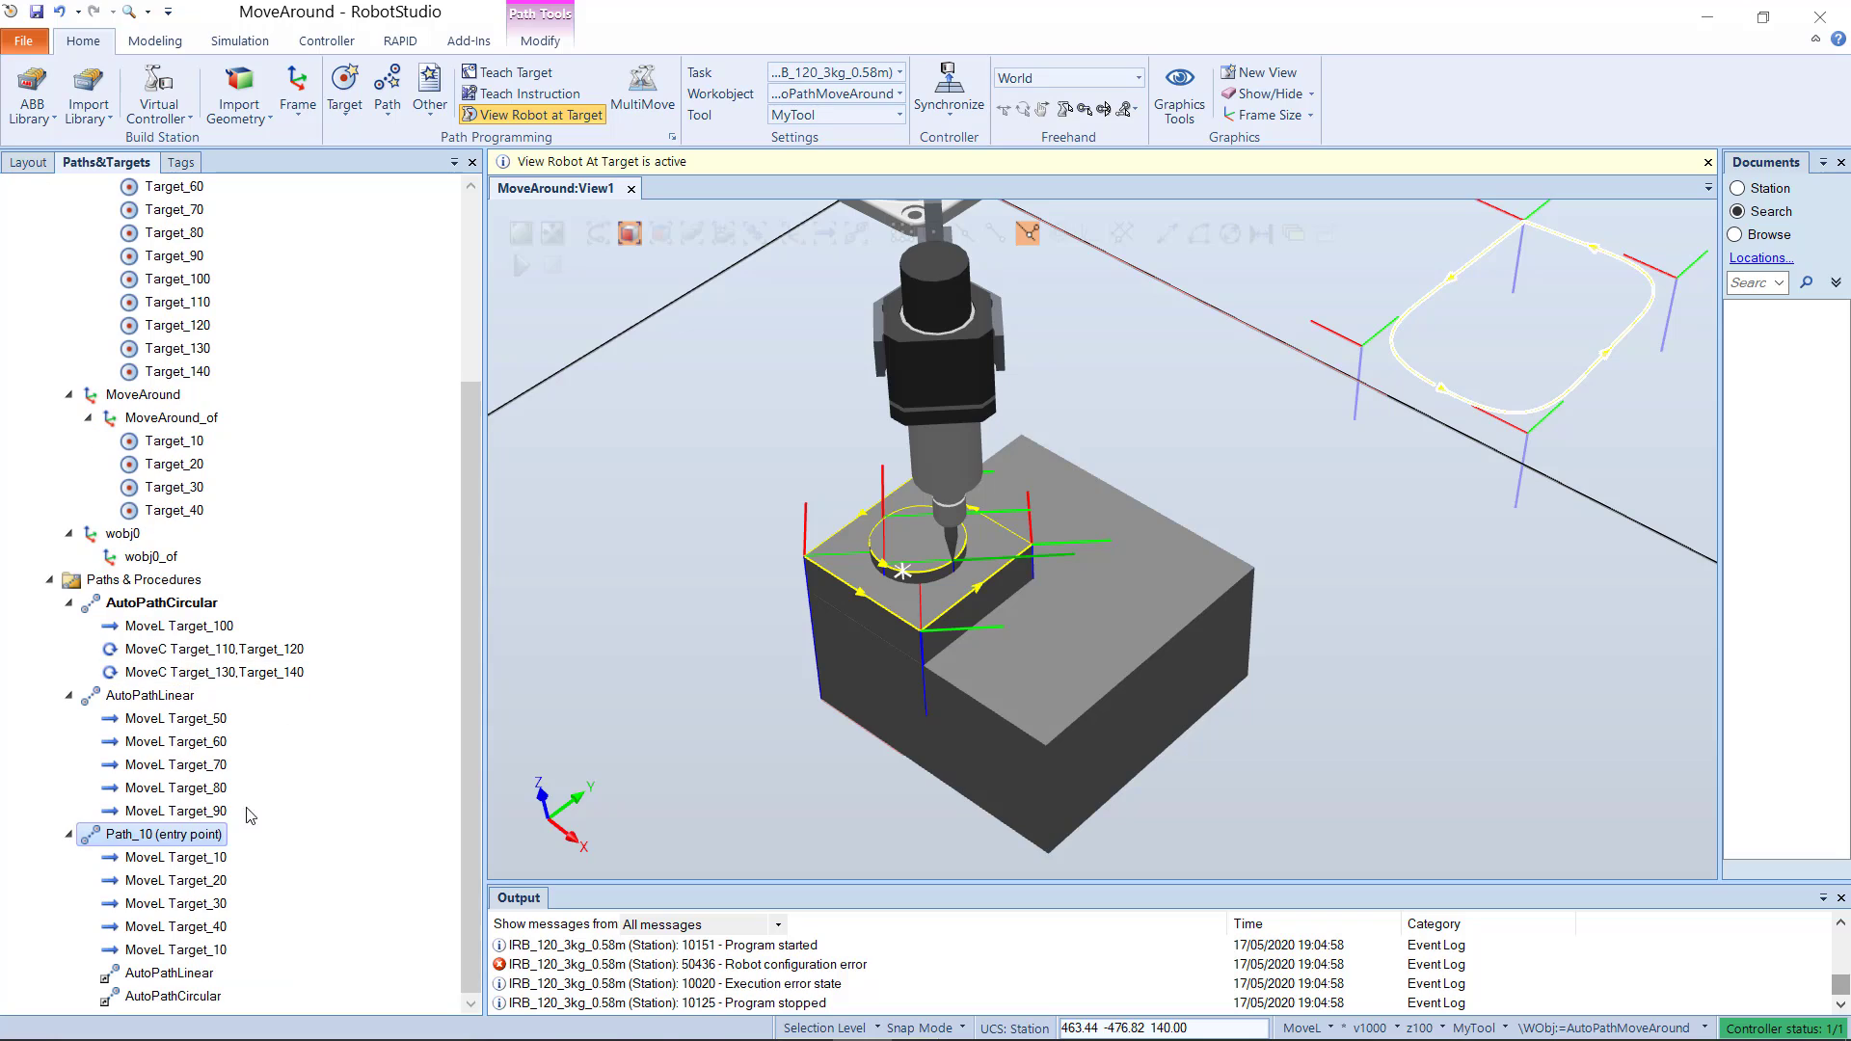
{"action": "left_click", "coordinate": [301, 898]}
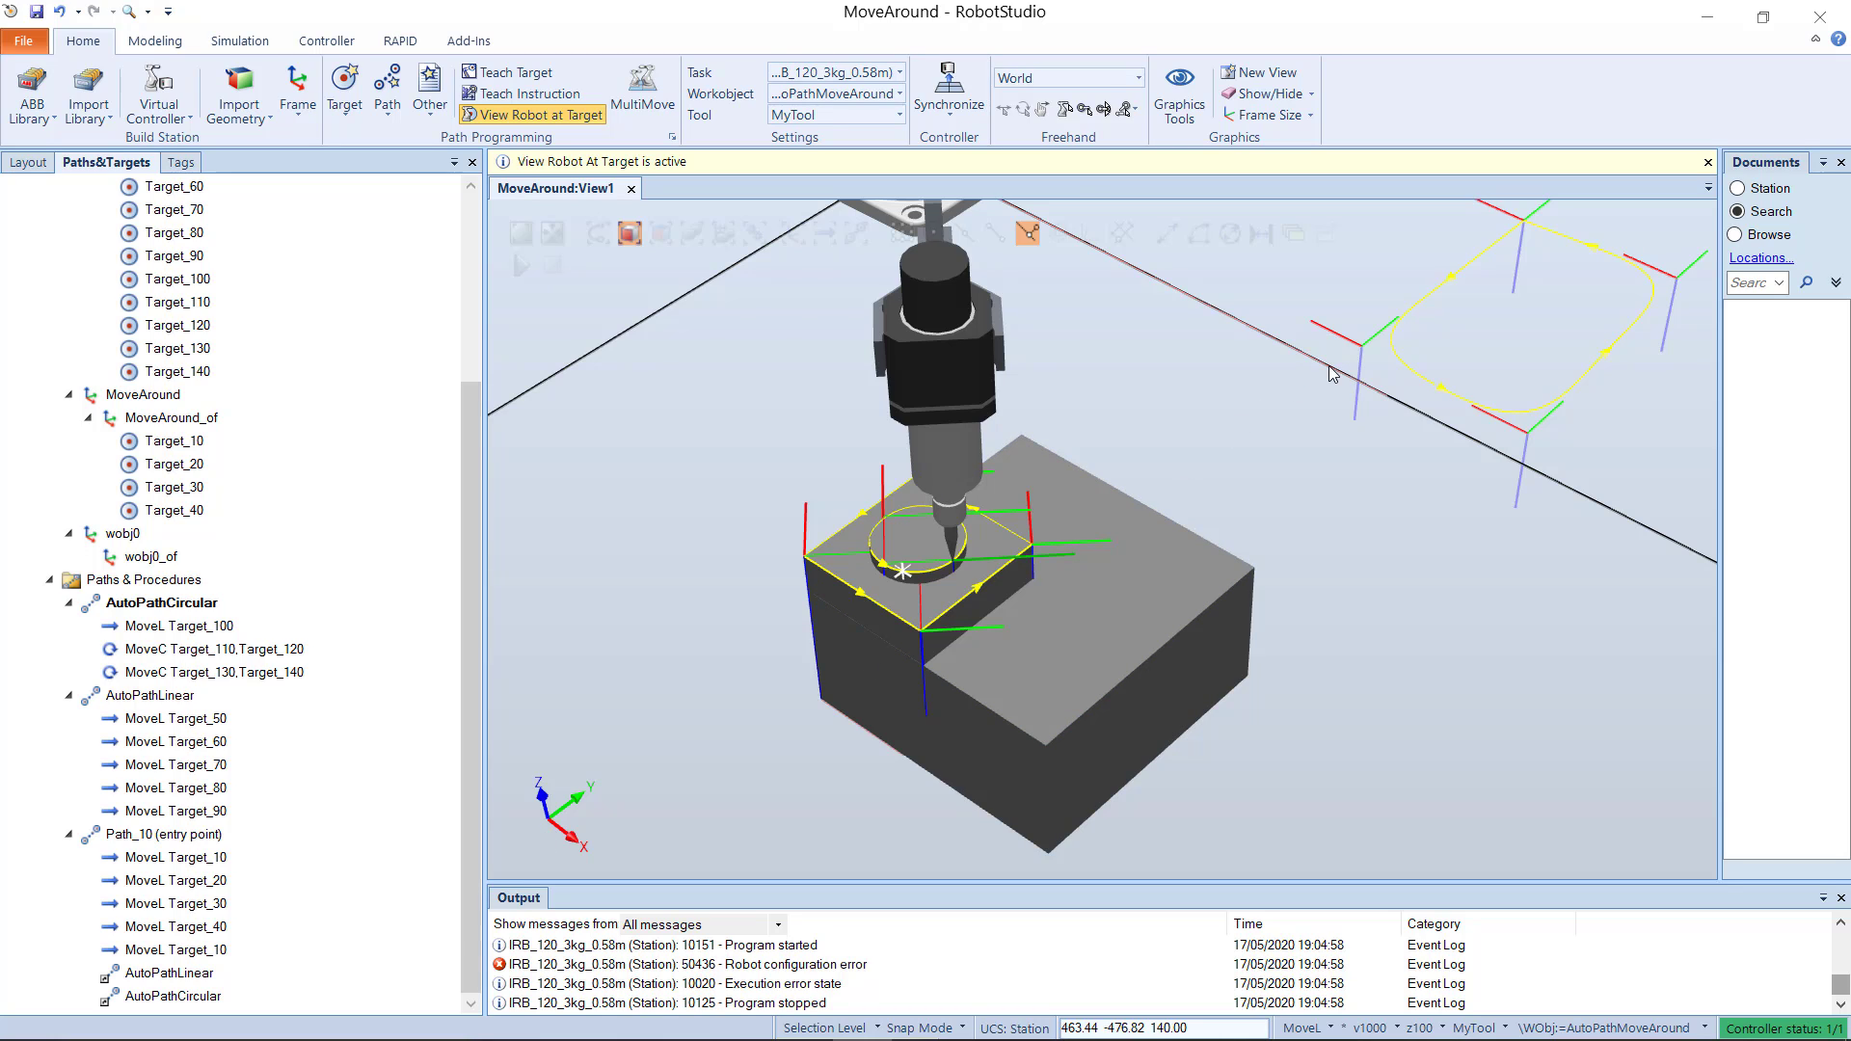
Step: Compare the robot's pose at Path_10's final MoveL Target_10 with its pose at AutoPathLinear's MoveL Target_50
{"action": "scroll", "coordinate": [1281, 401], "scroll_direction": "down", "scroll_amount": 3}
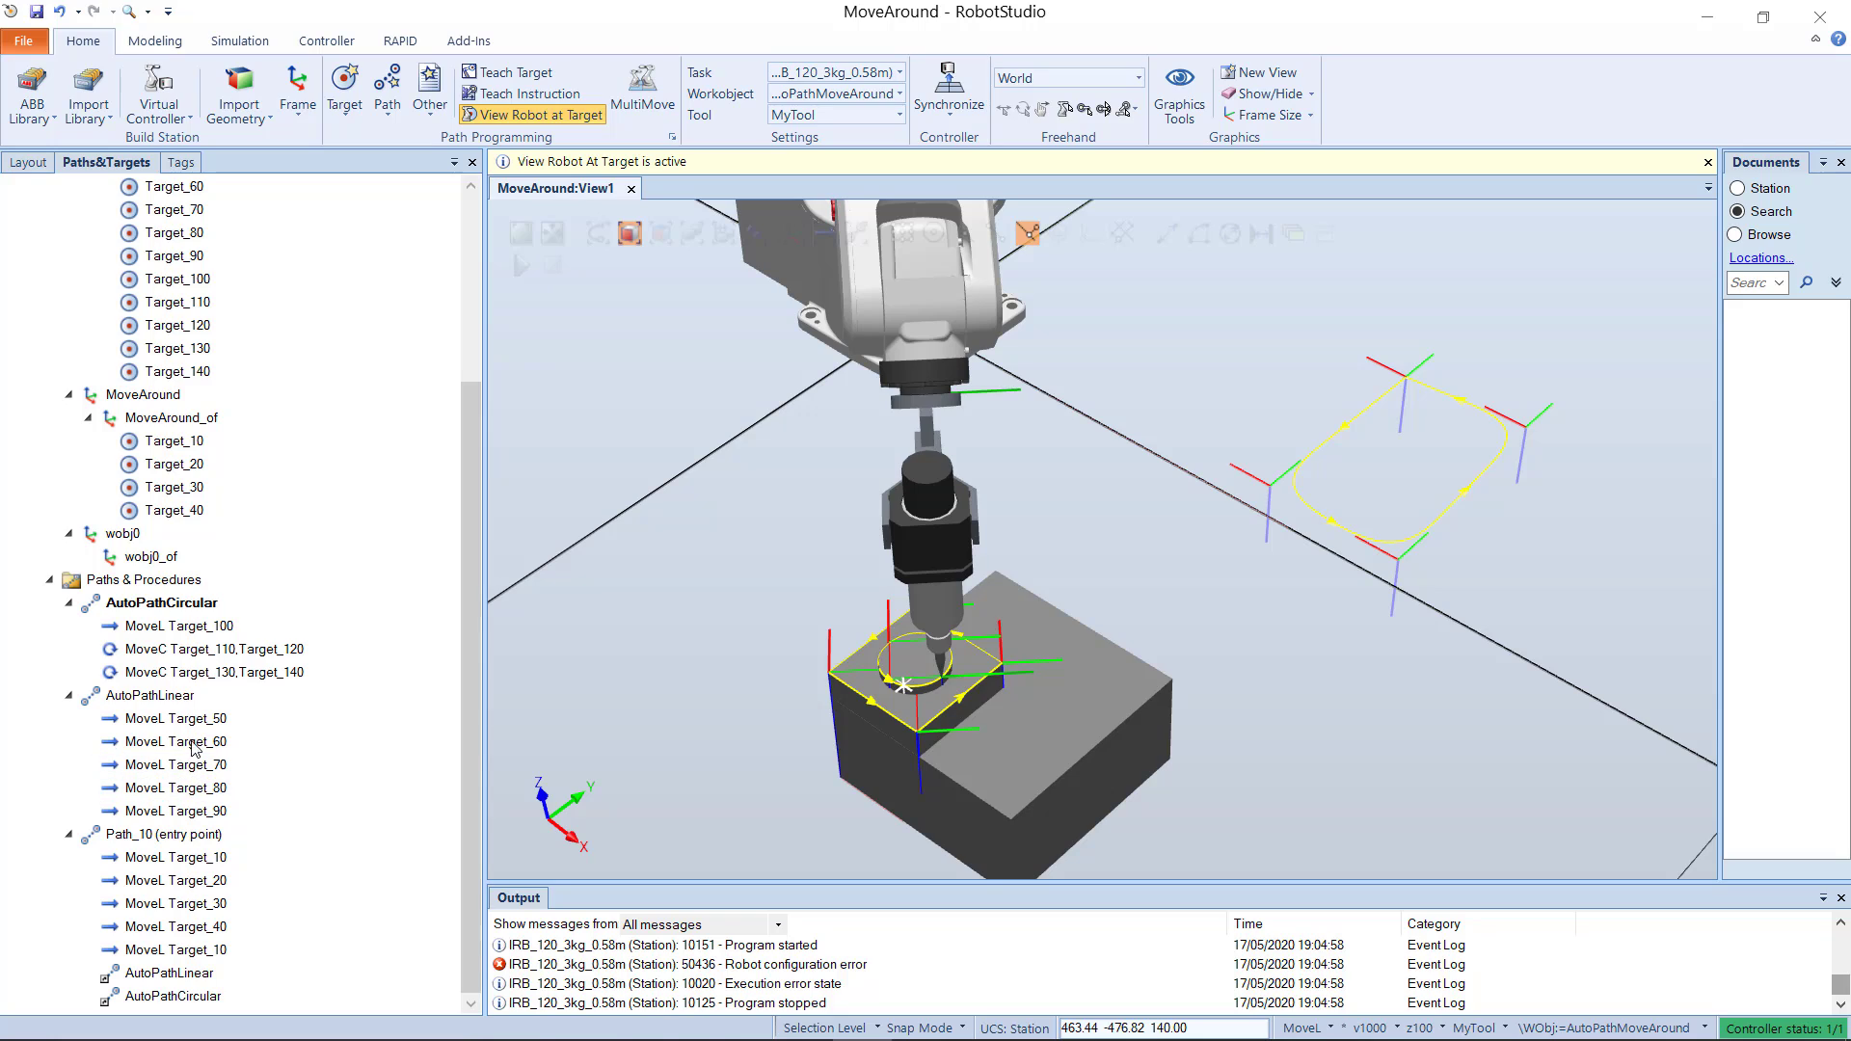
{"action": "left_click", "coordinate": [176, 950]}
{"action": "left_click", "coordinate": [193, 723], "text": "ctrl"}
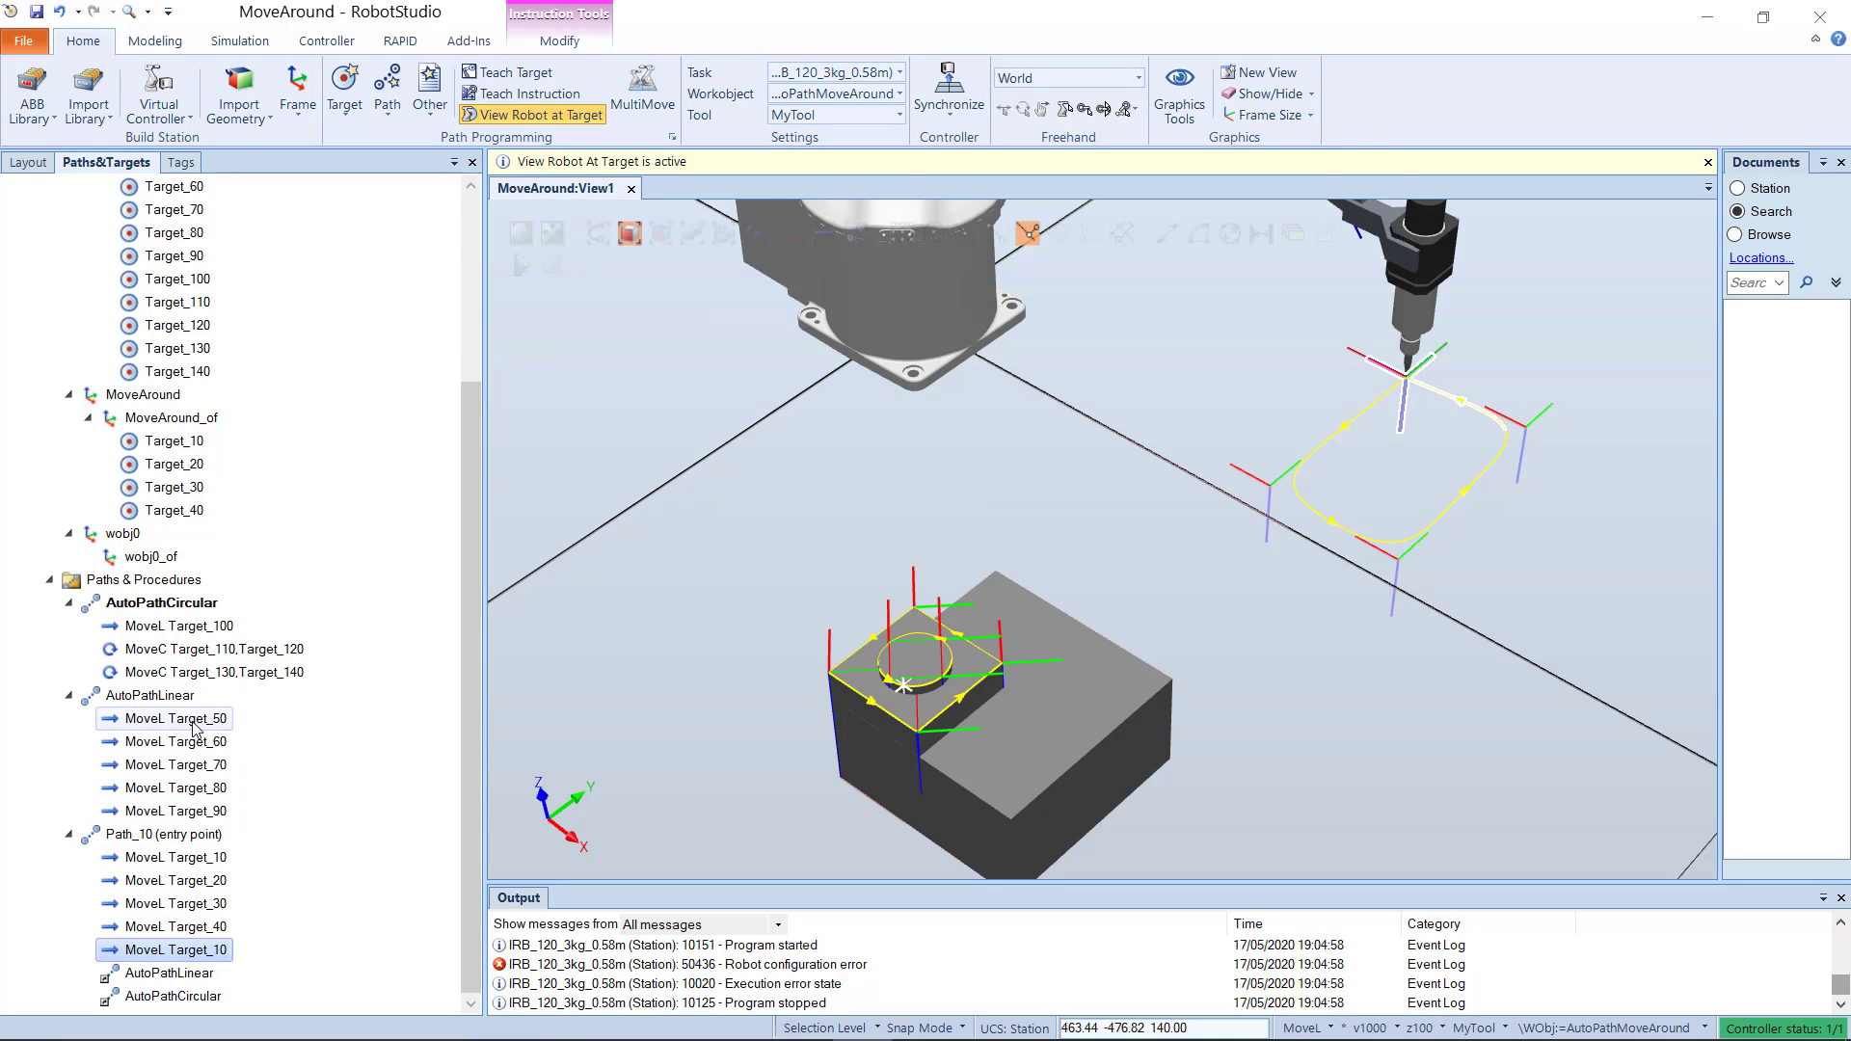
{"action": "left_click", "coordinate": [193, 723]}
{"action": "left_click", "coordinate": [312, 826]}
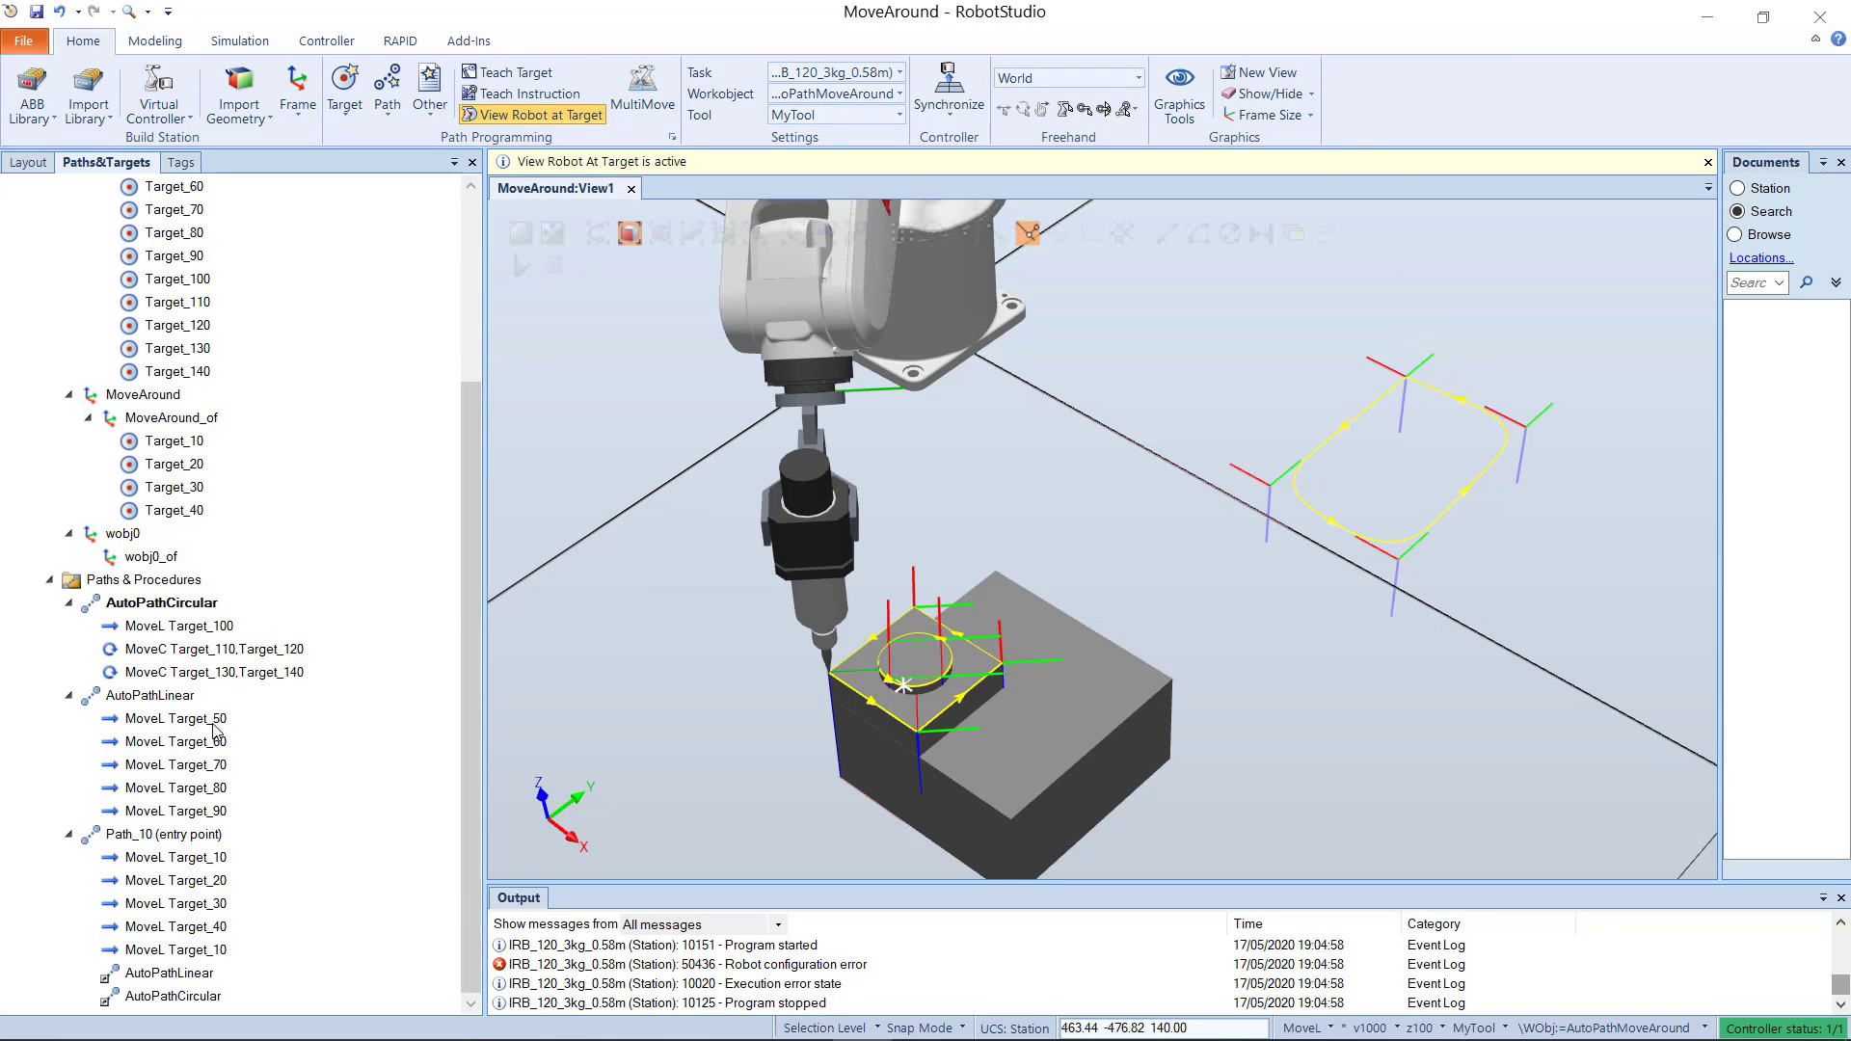
{"action": "left_click", "coordinate": [213, 725]}
{"action": "scroll", "coordinate": [791, 665], "scroll_direction": "up", "scroll_amount": 3}
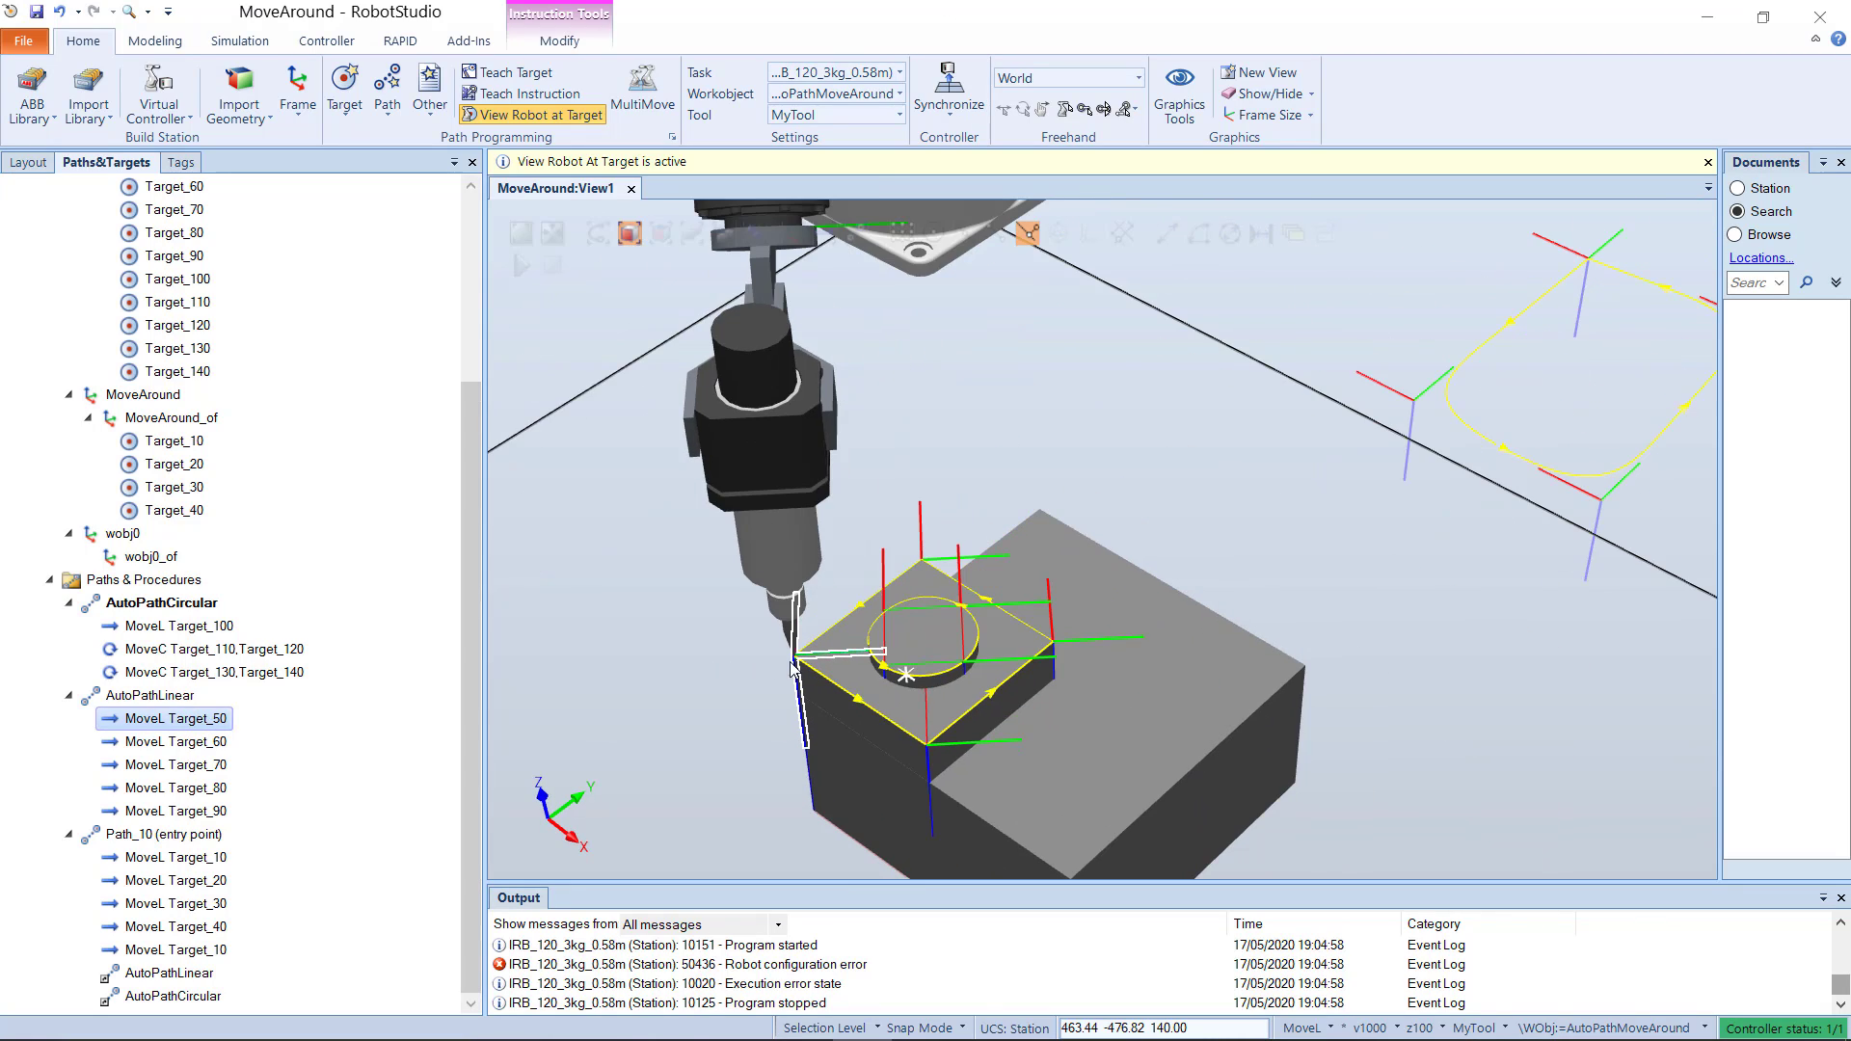
Step: Add a move instruction to Target_50 in Path_10, directly after the final MoveL Target_10 and before the AutoPathLinear call
{"action": "scroll", "coordinate": [790, 662], "scroll_direction": "down", "scroll_amount": 1}
{"action": "scroll", "coordinate": [642, 652], "scroll_direction": "down", "scroll_amount": 1}
{"action": "left_click", "coordinate": [326, 729]}
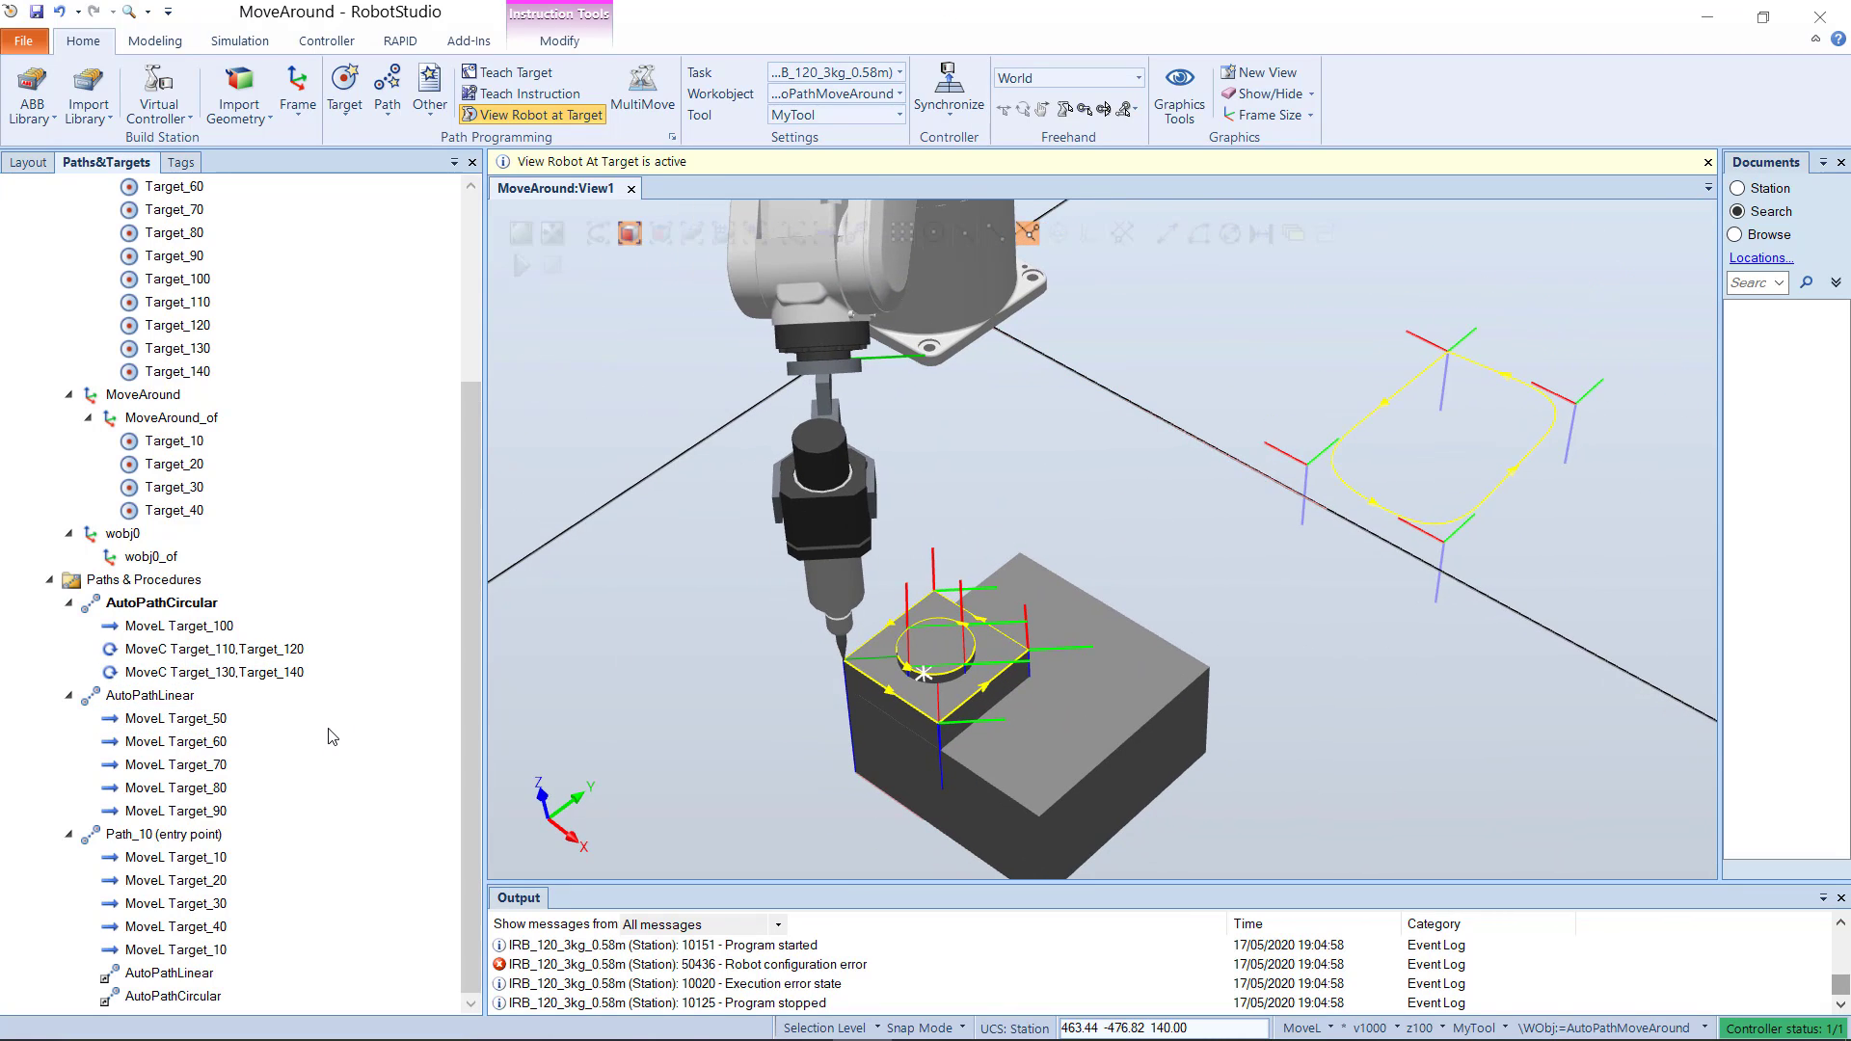
{"action": "scroll", "coordinate": [187, 241], "scroll_direction": "up", "scroll_amount": 1}
{"action": "left_click", "coordinate": [180, 237]}
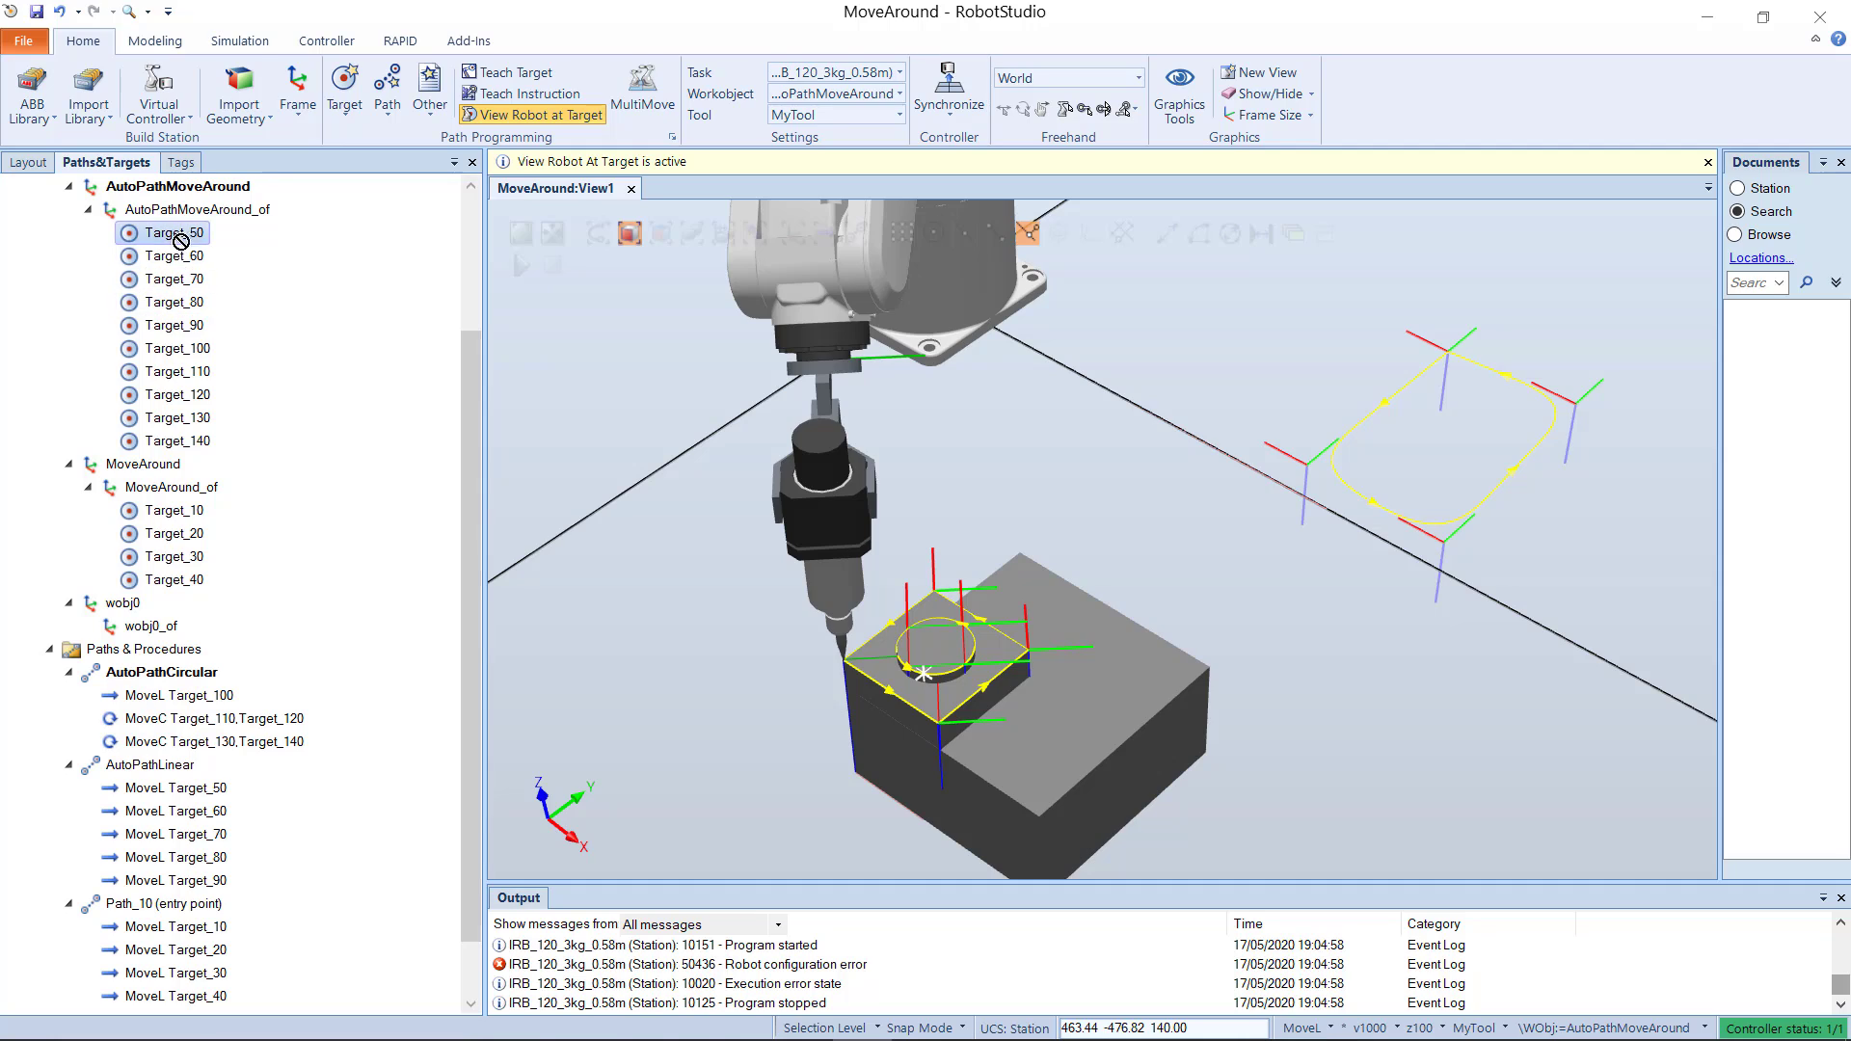
{"action": "left_click_drag", "start_coordinate": [180, 241], "coordinate": [172, 949]}
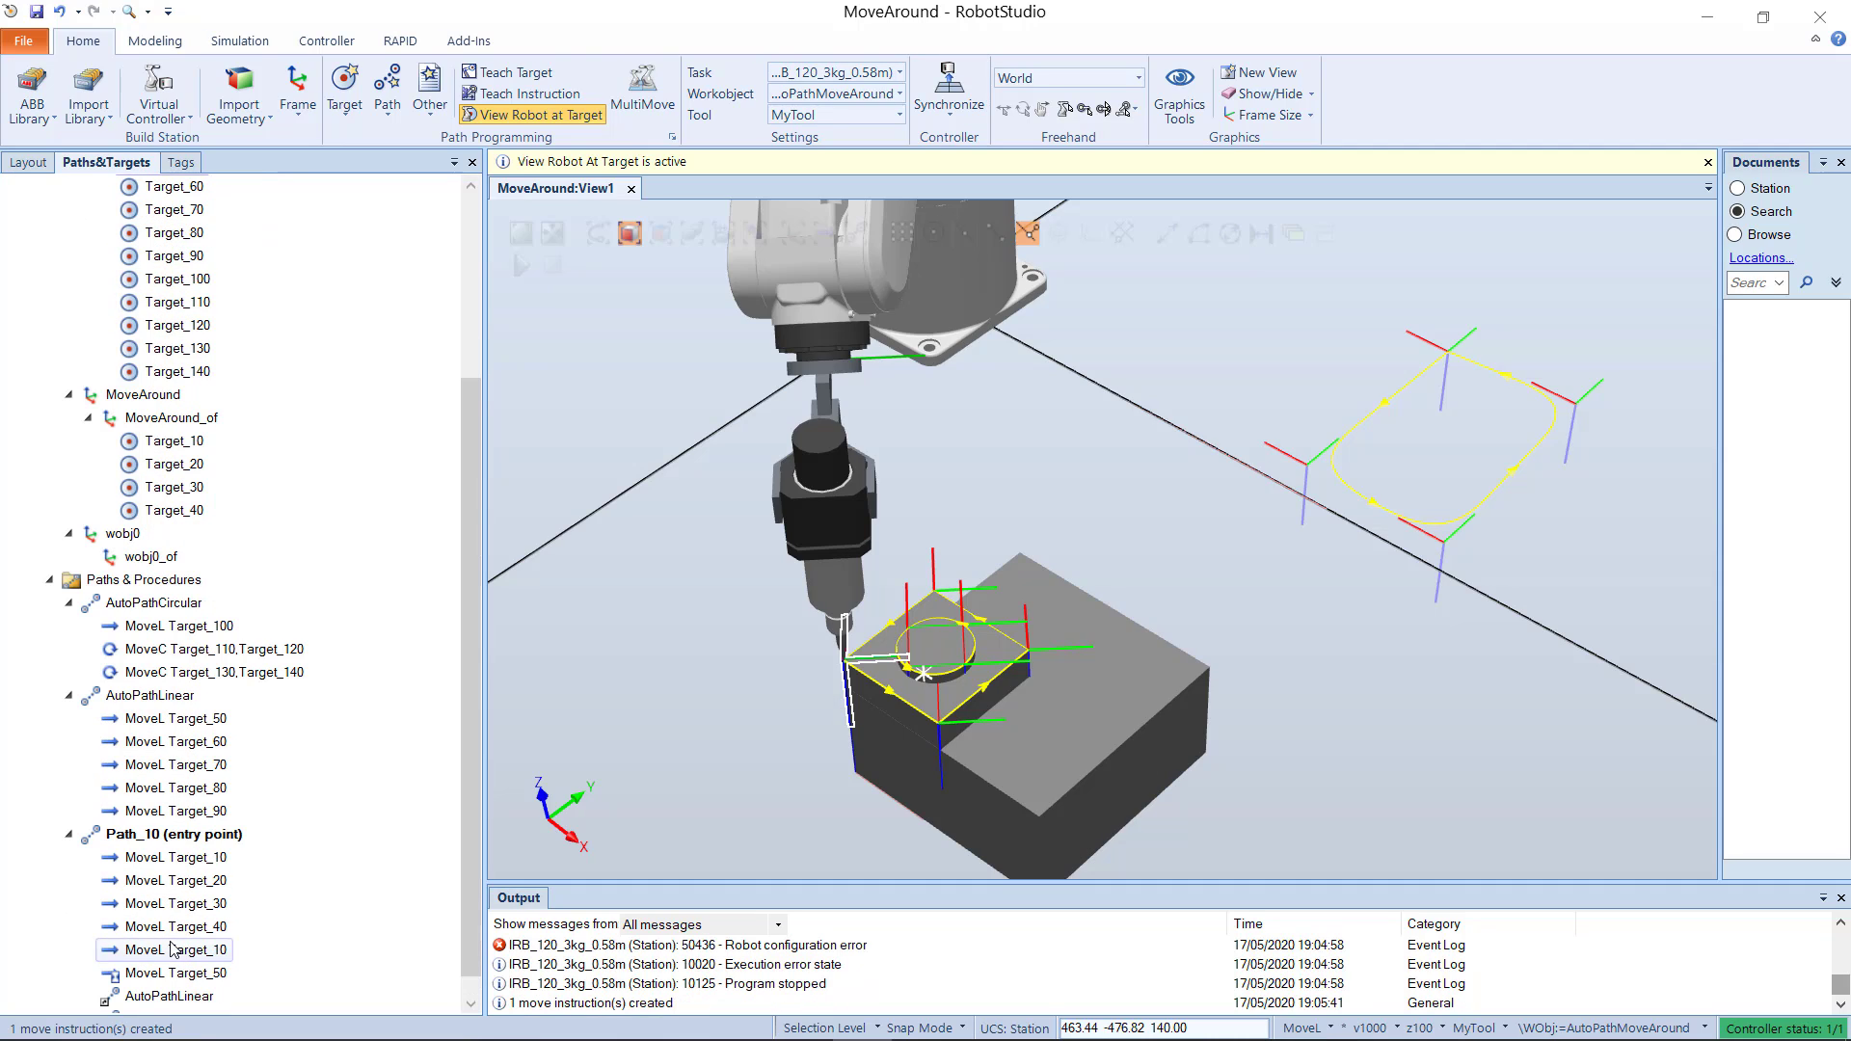
{"action": "left_click", "coordinate": [204, 970]}
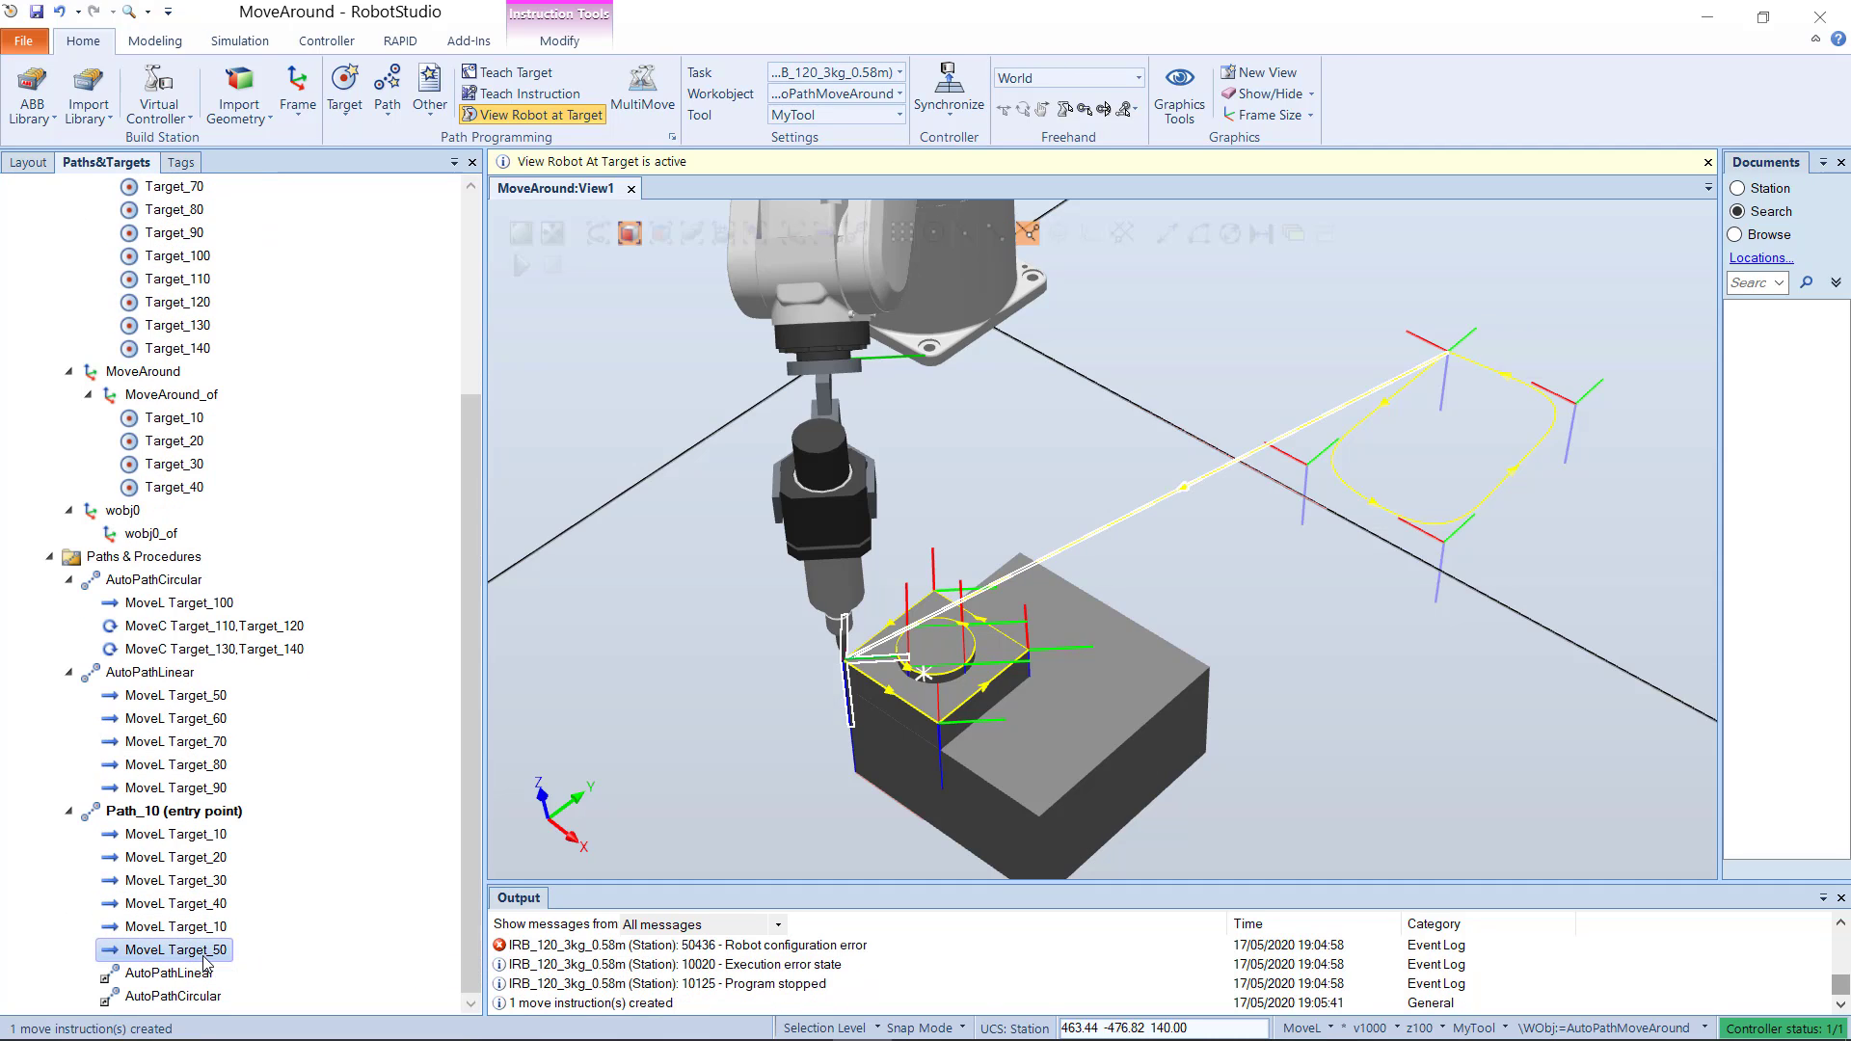
Step: Compare the robot's poses at Path_10's final MoveL Target_10 and at the MoveL Target_50 that follows it
{"action": "scroll", "coordinate": [1130, 592], "scroll_direction": "down", "scroll_amount": 2}
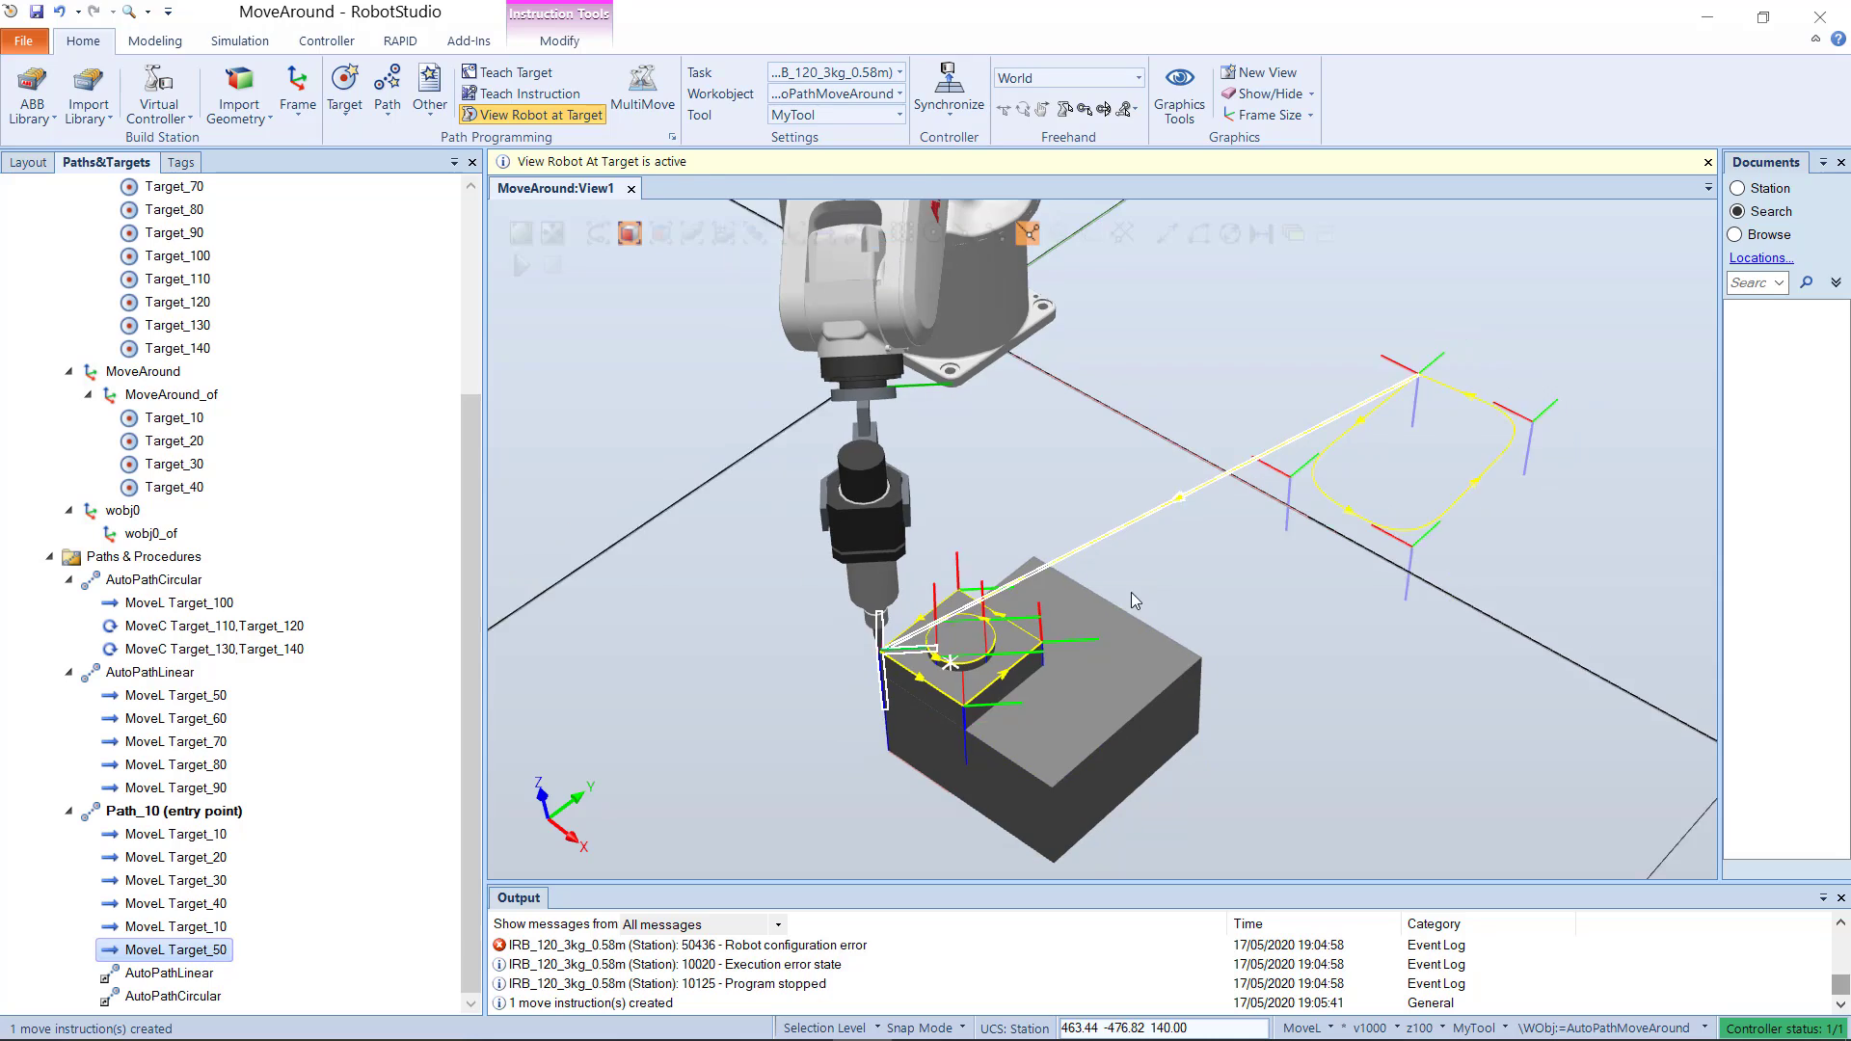
{"action": "left_click", "coordinate": [212, 928]}
{"action": "left_click", "coordinate": [204, 952]}
{"action": "left_click", "coordinate": [202, 929]}
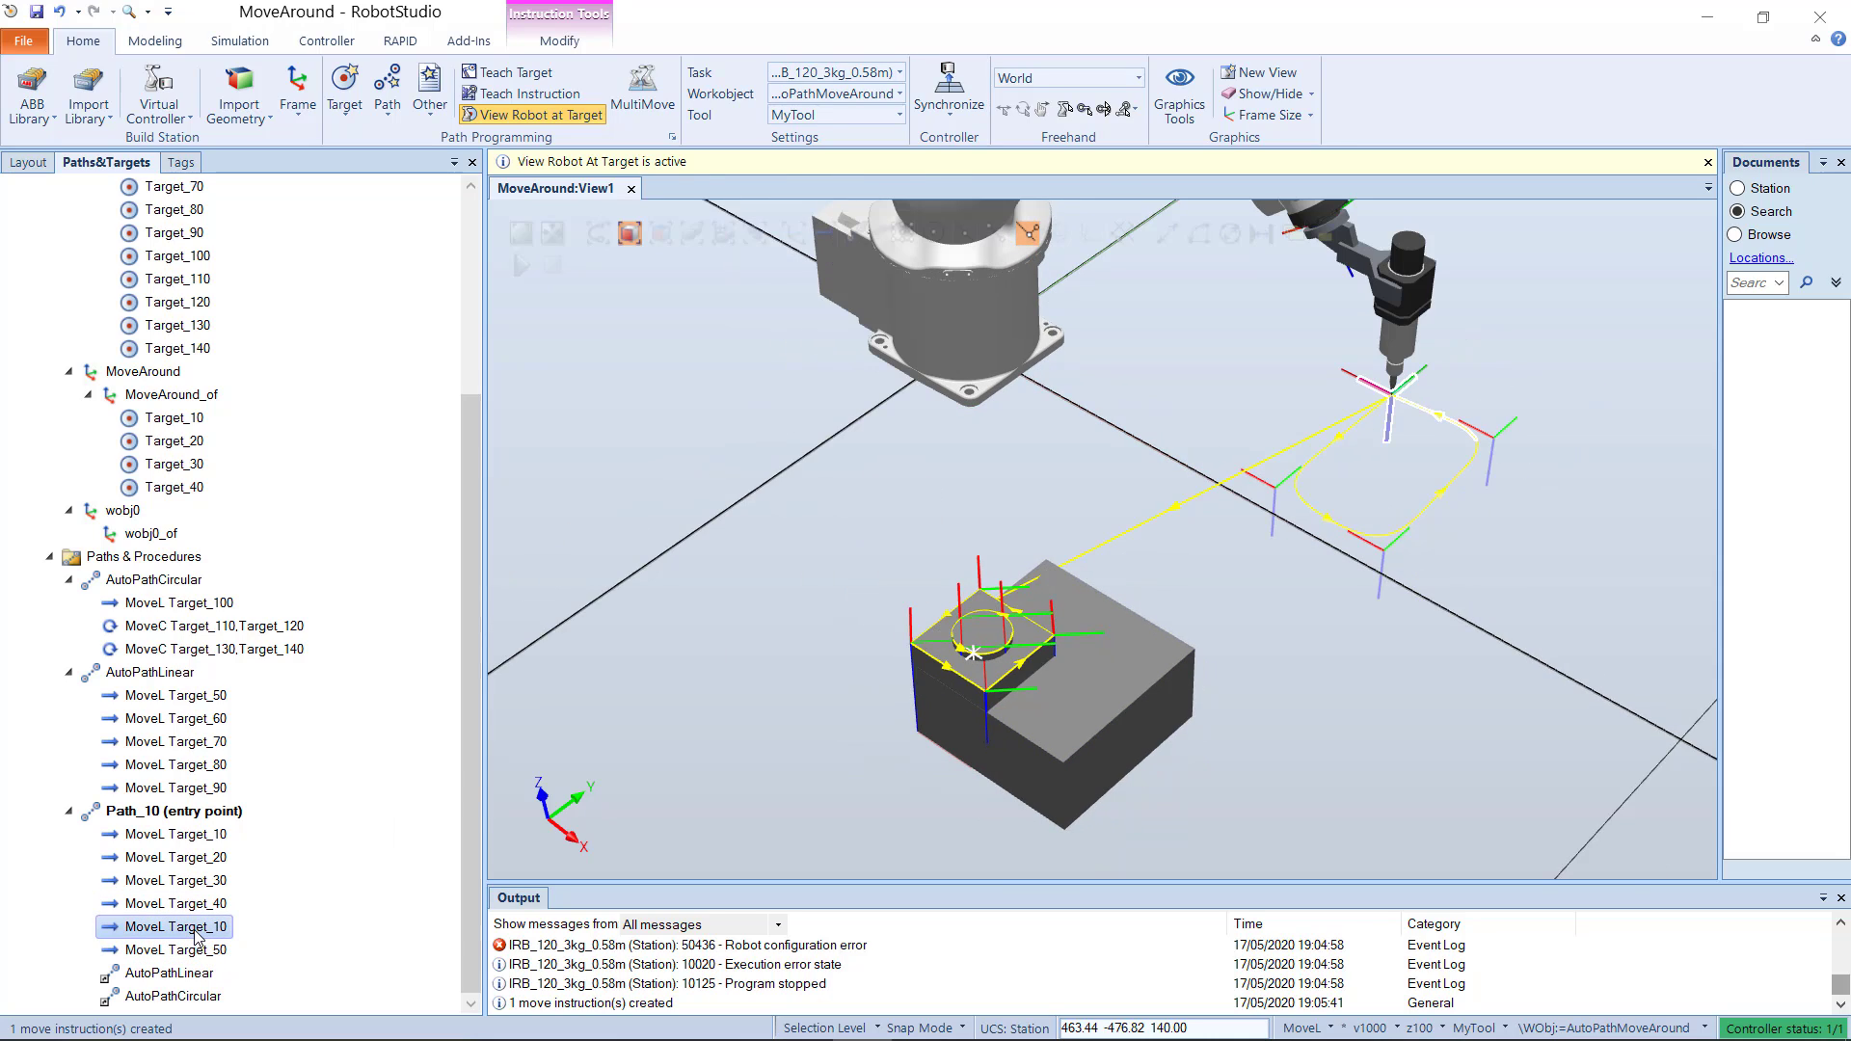
{"action": "left_click", "coordinate": [197, 952]}
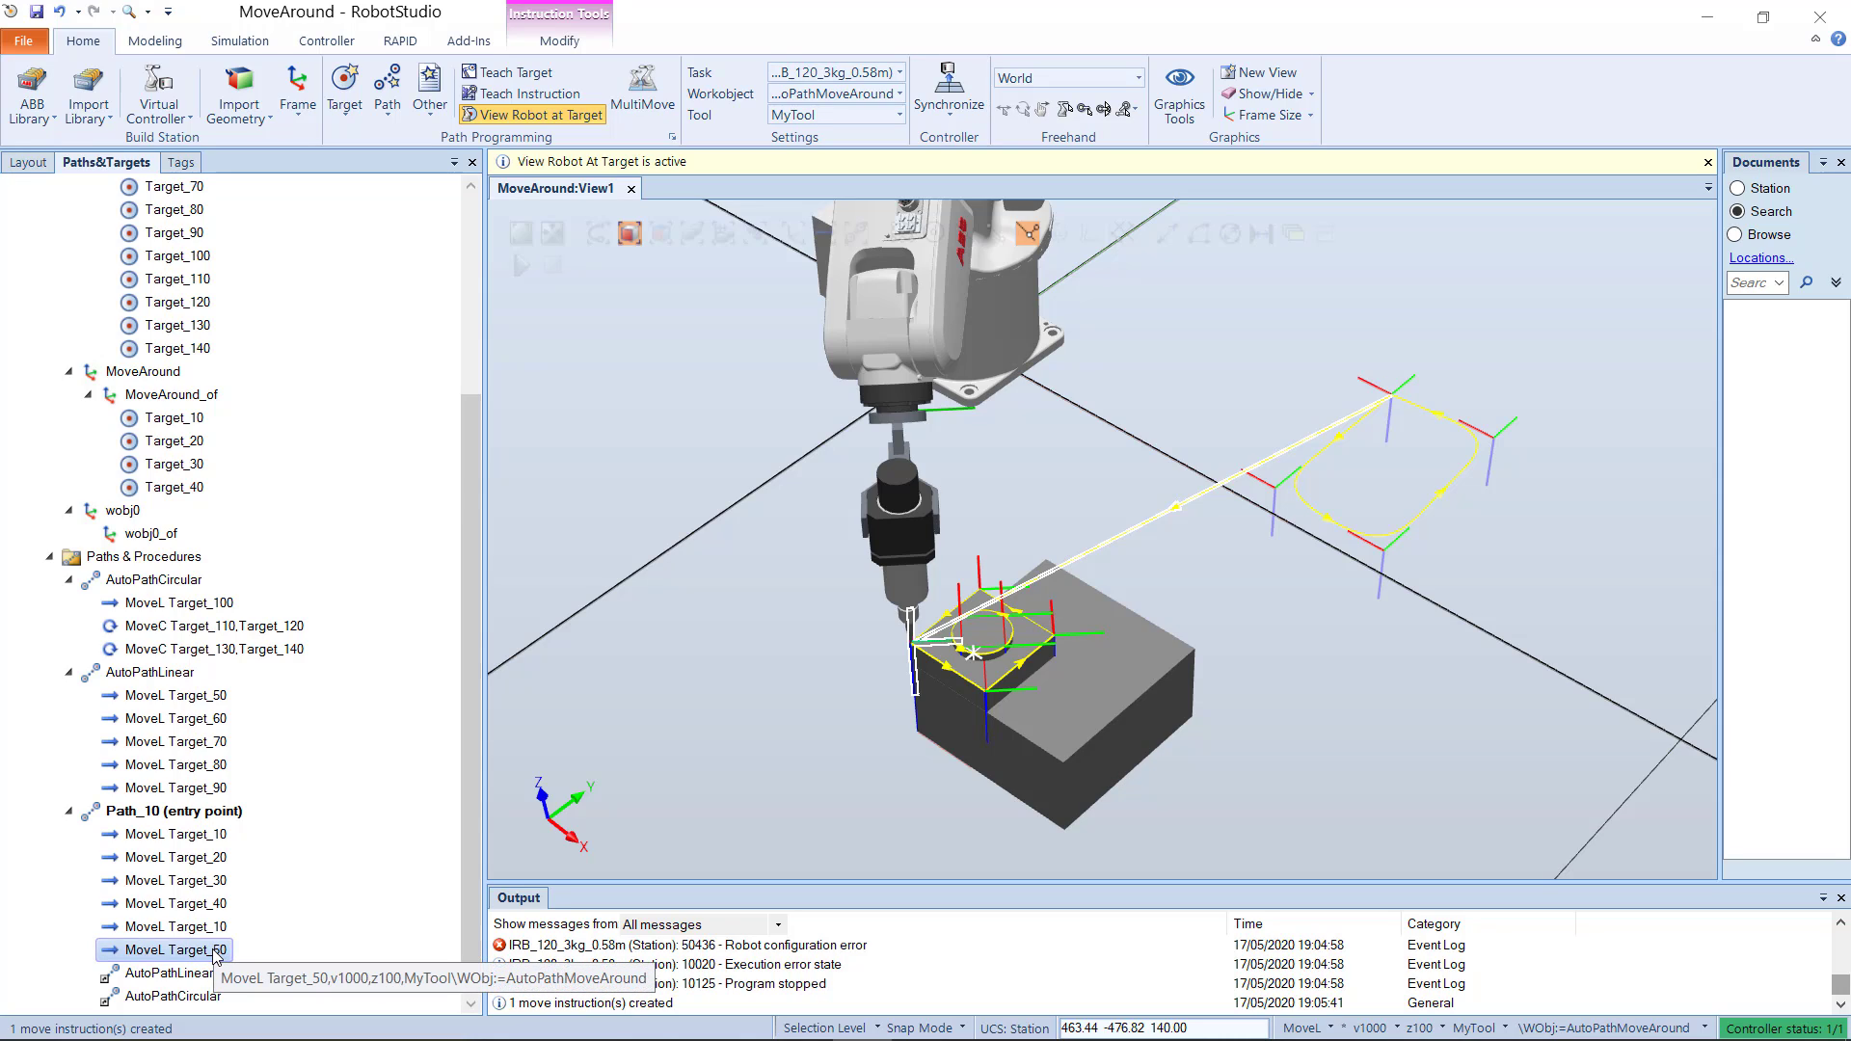
Step: Change the motion type of Path_10's MoveL Target_50 instruction to Joint
{"action": "right_click", "coordinate": [217, 954]}
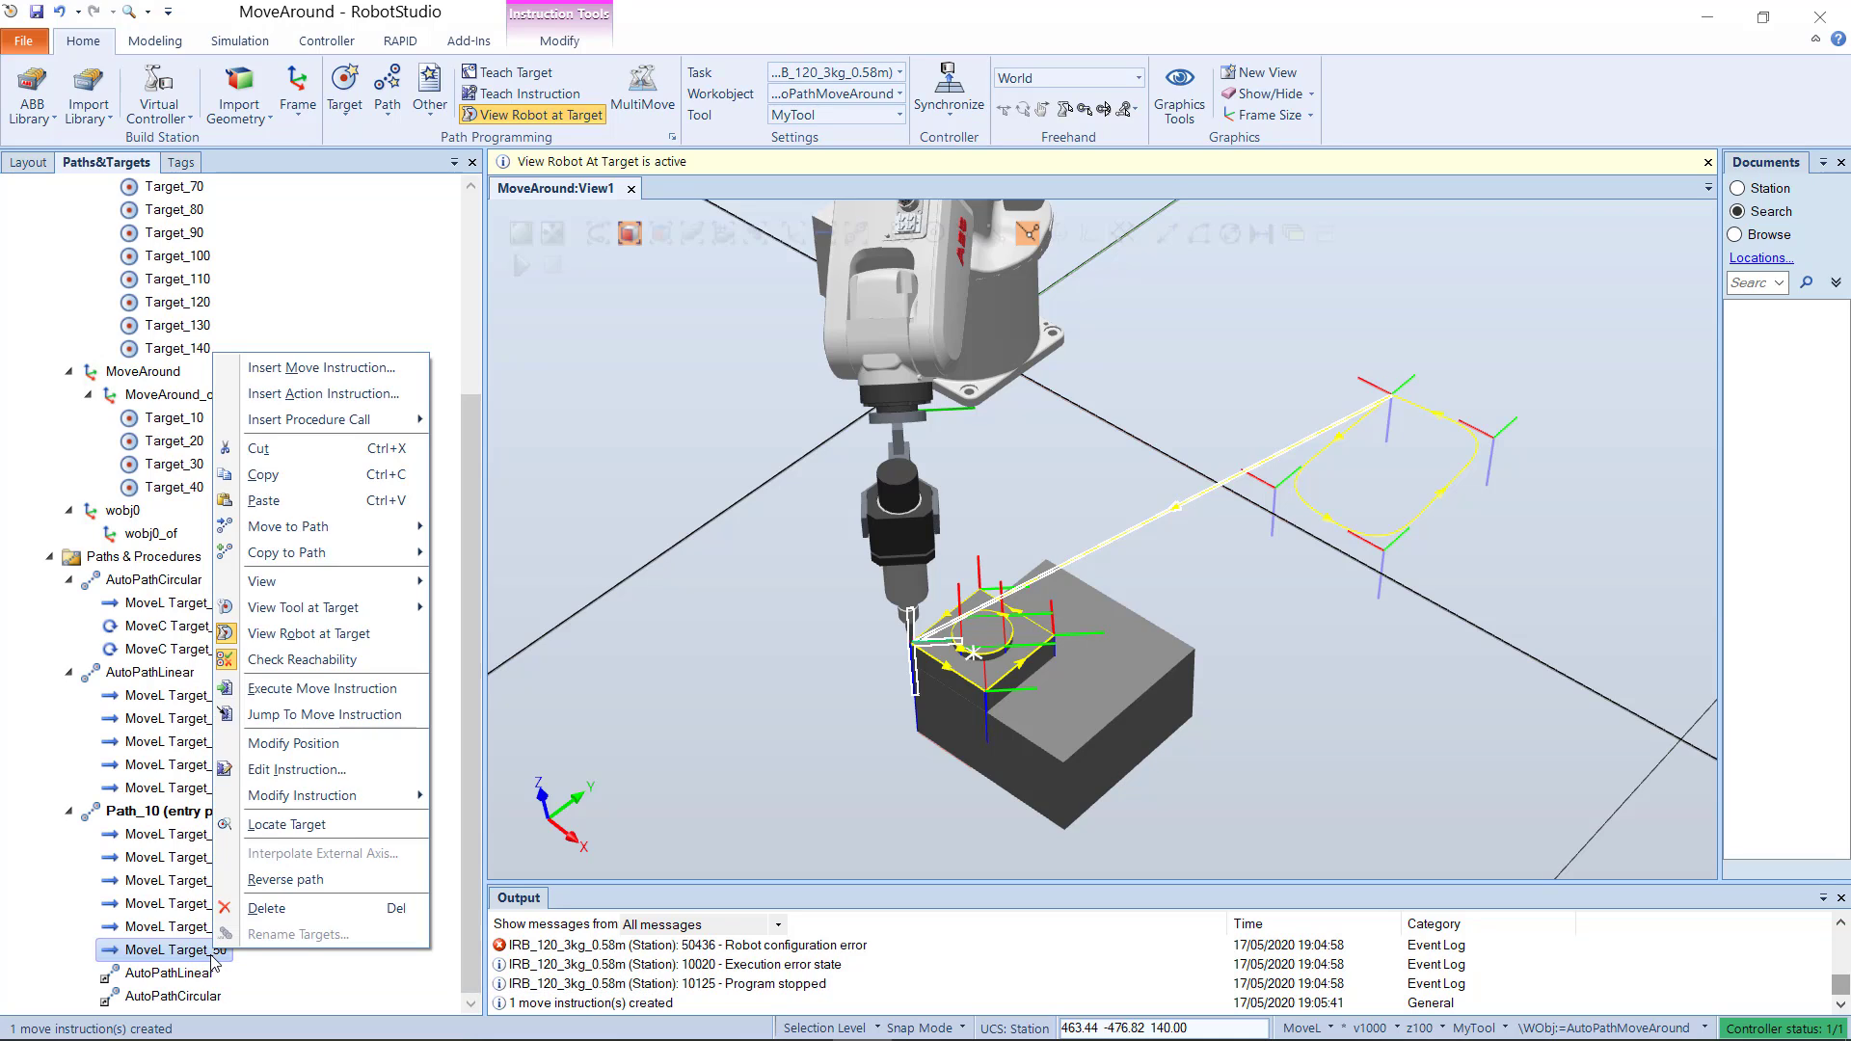
{"action": "left_click", "coordinate": [281, 970]}
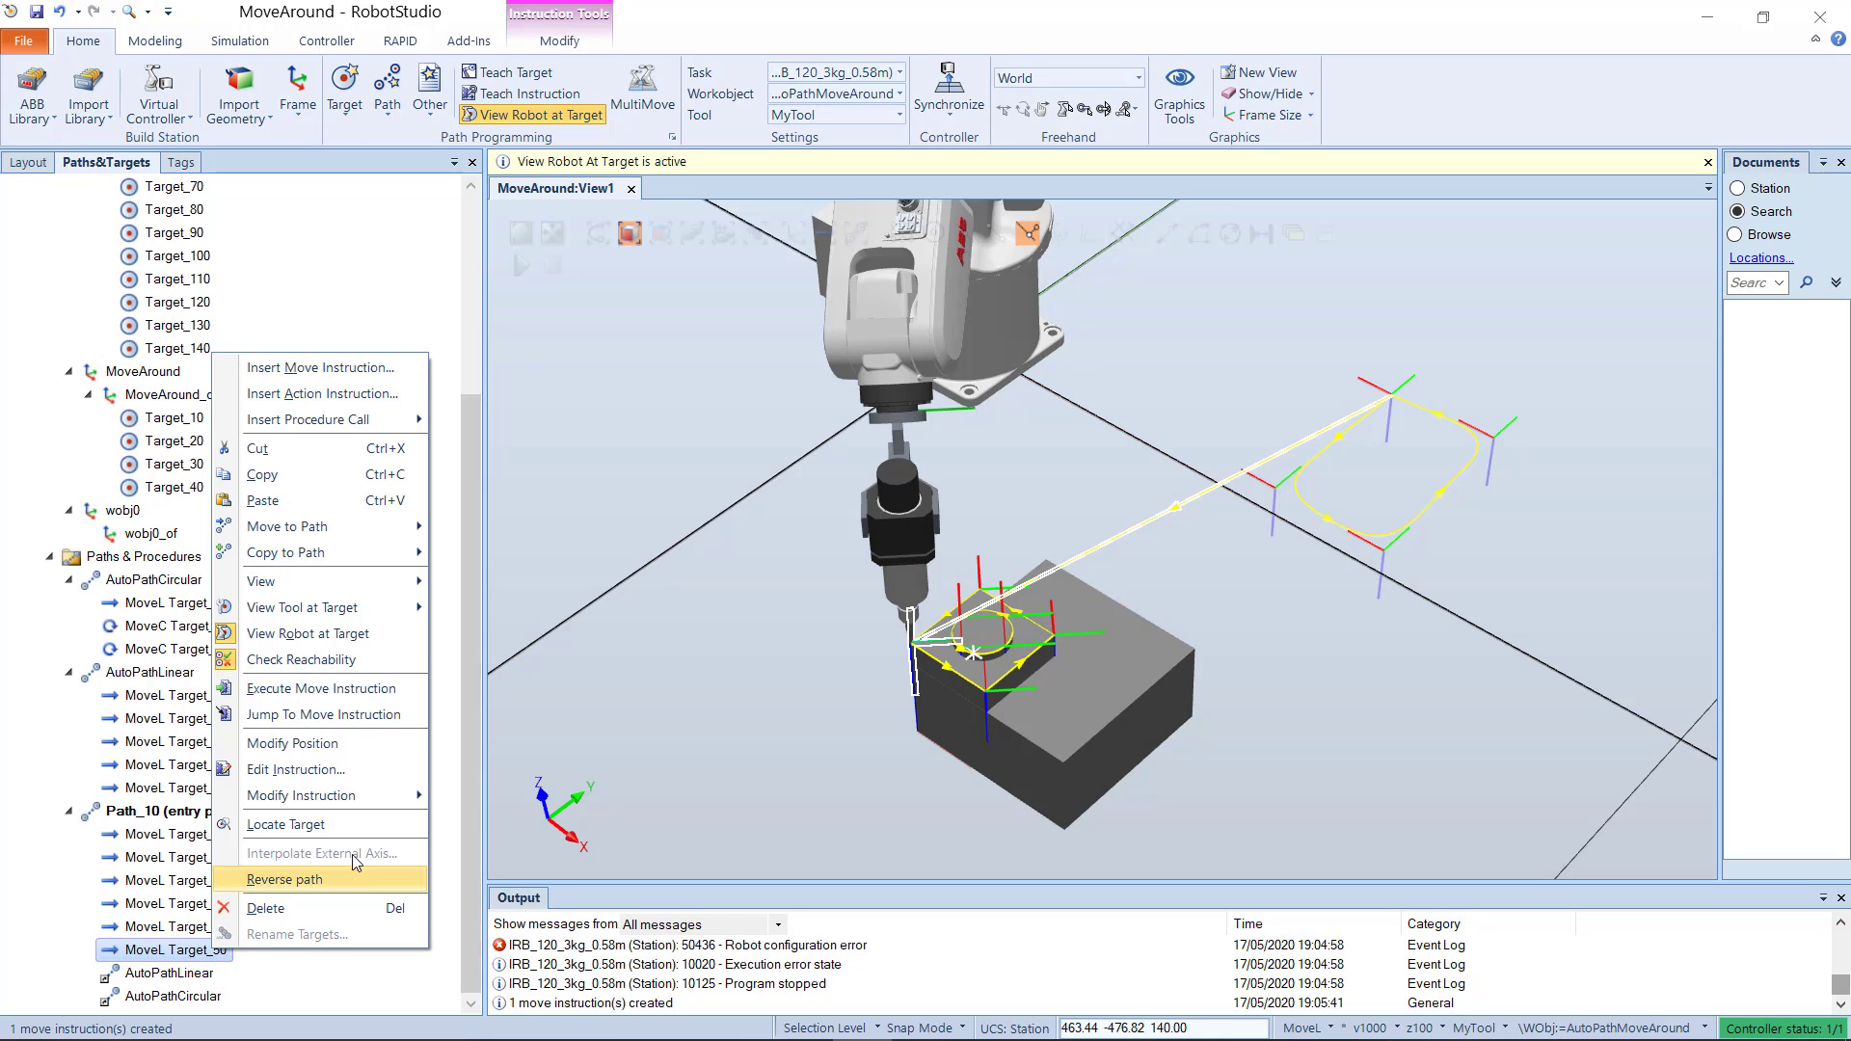
{"action": "left_click", "coordinate": [357, 765]}
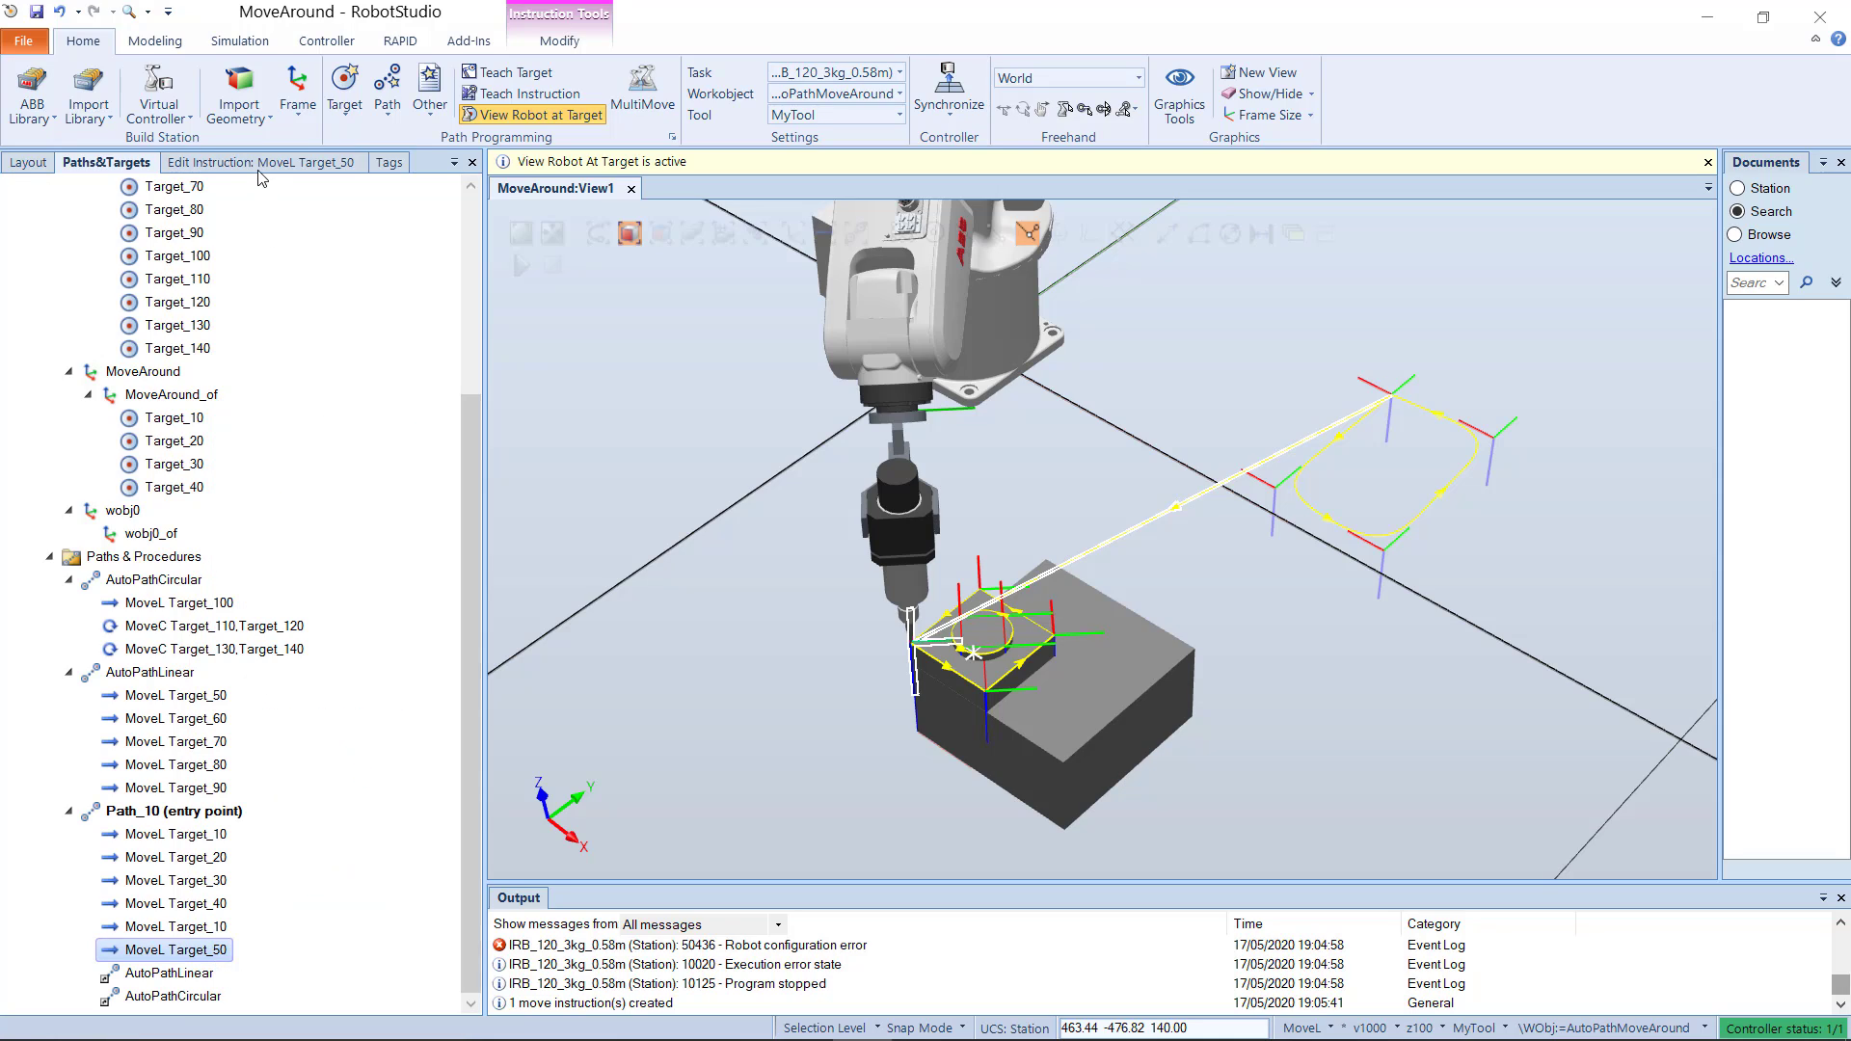
{"action": "left_click", "coordinate": [269, 210]}
{"action": "left_click", "coordinate": [258, 229]}
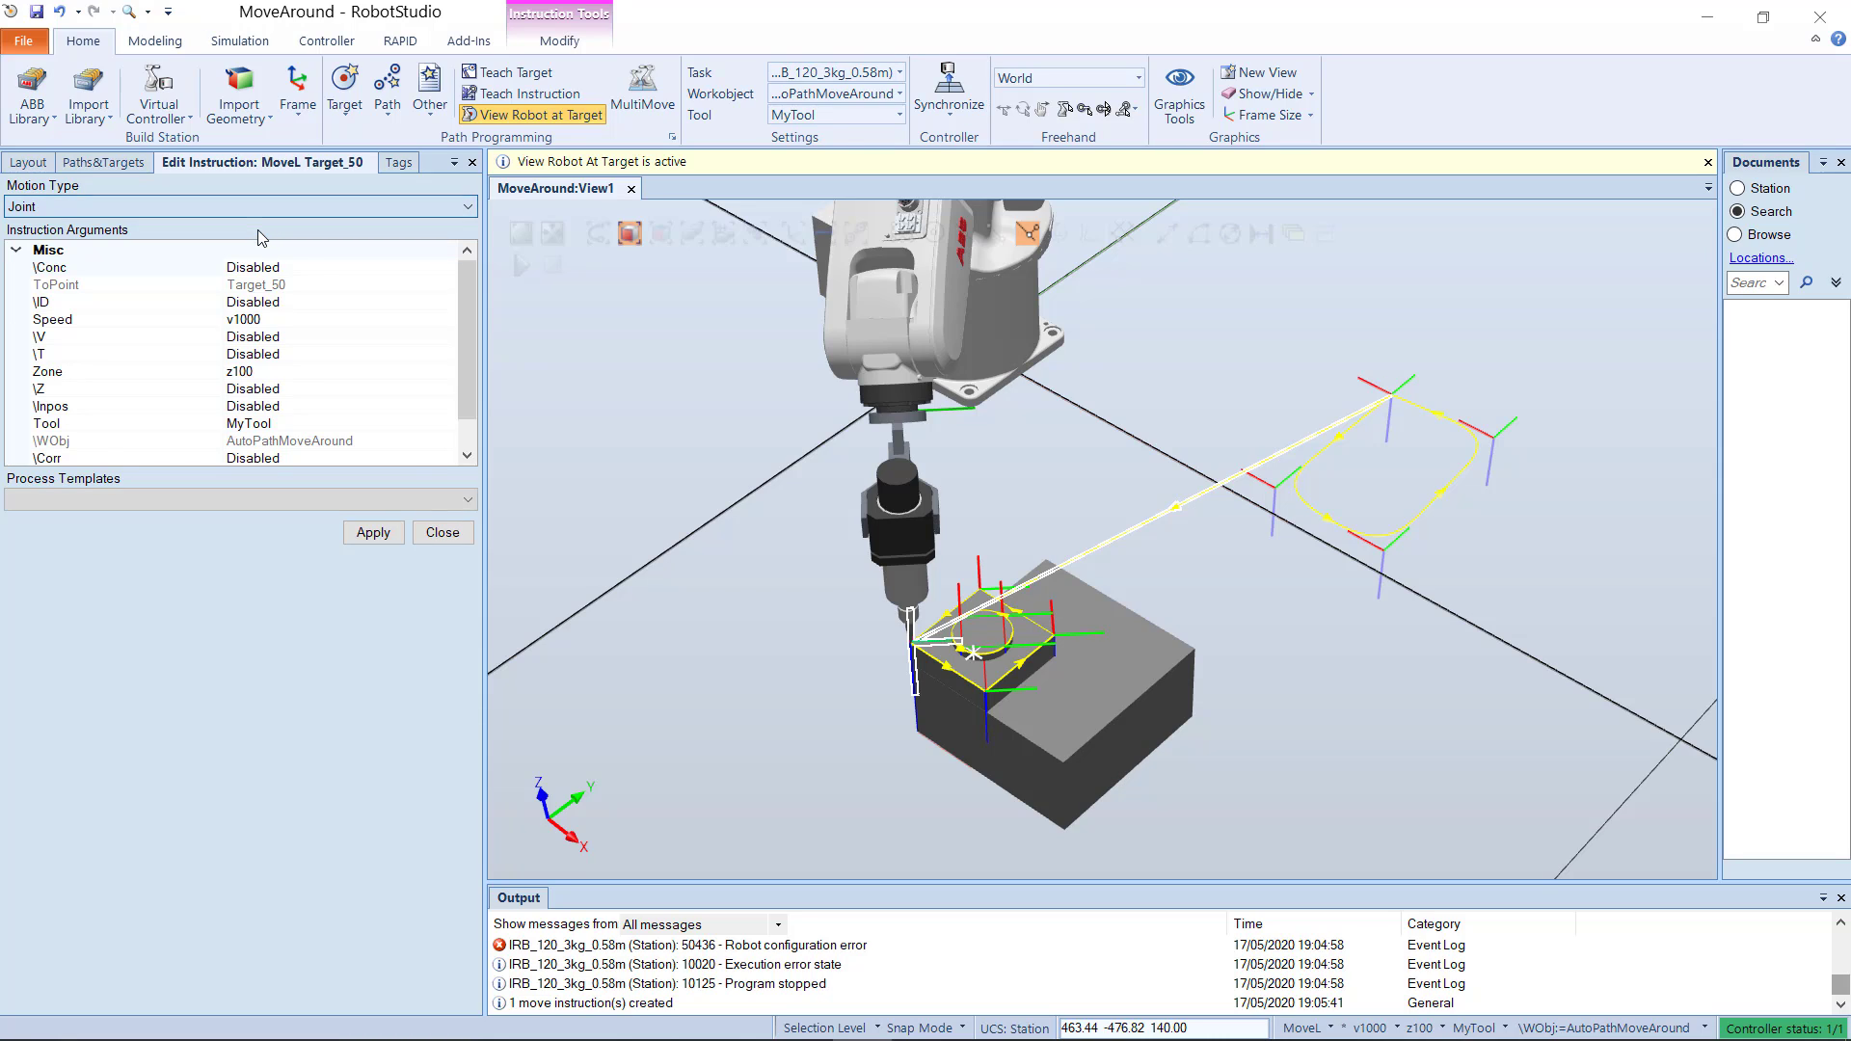
{"action": "left_click", "coordinate": [372, 534]}
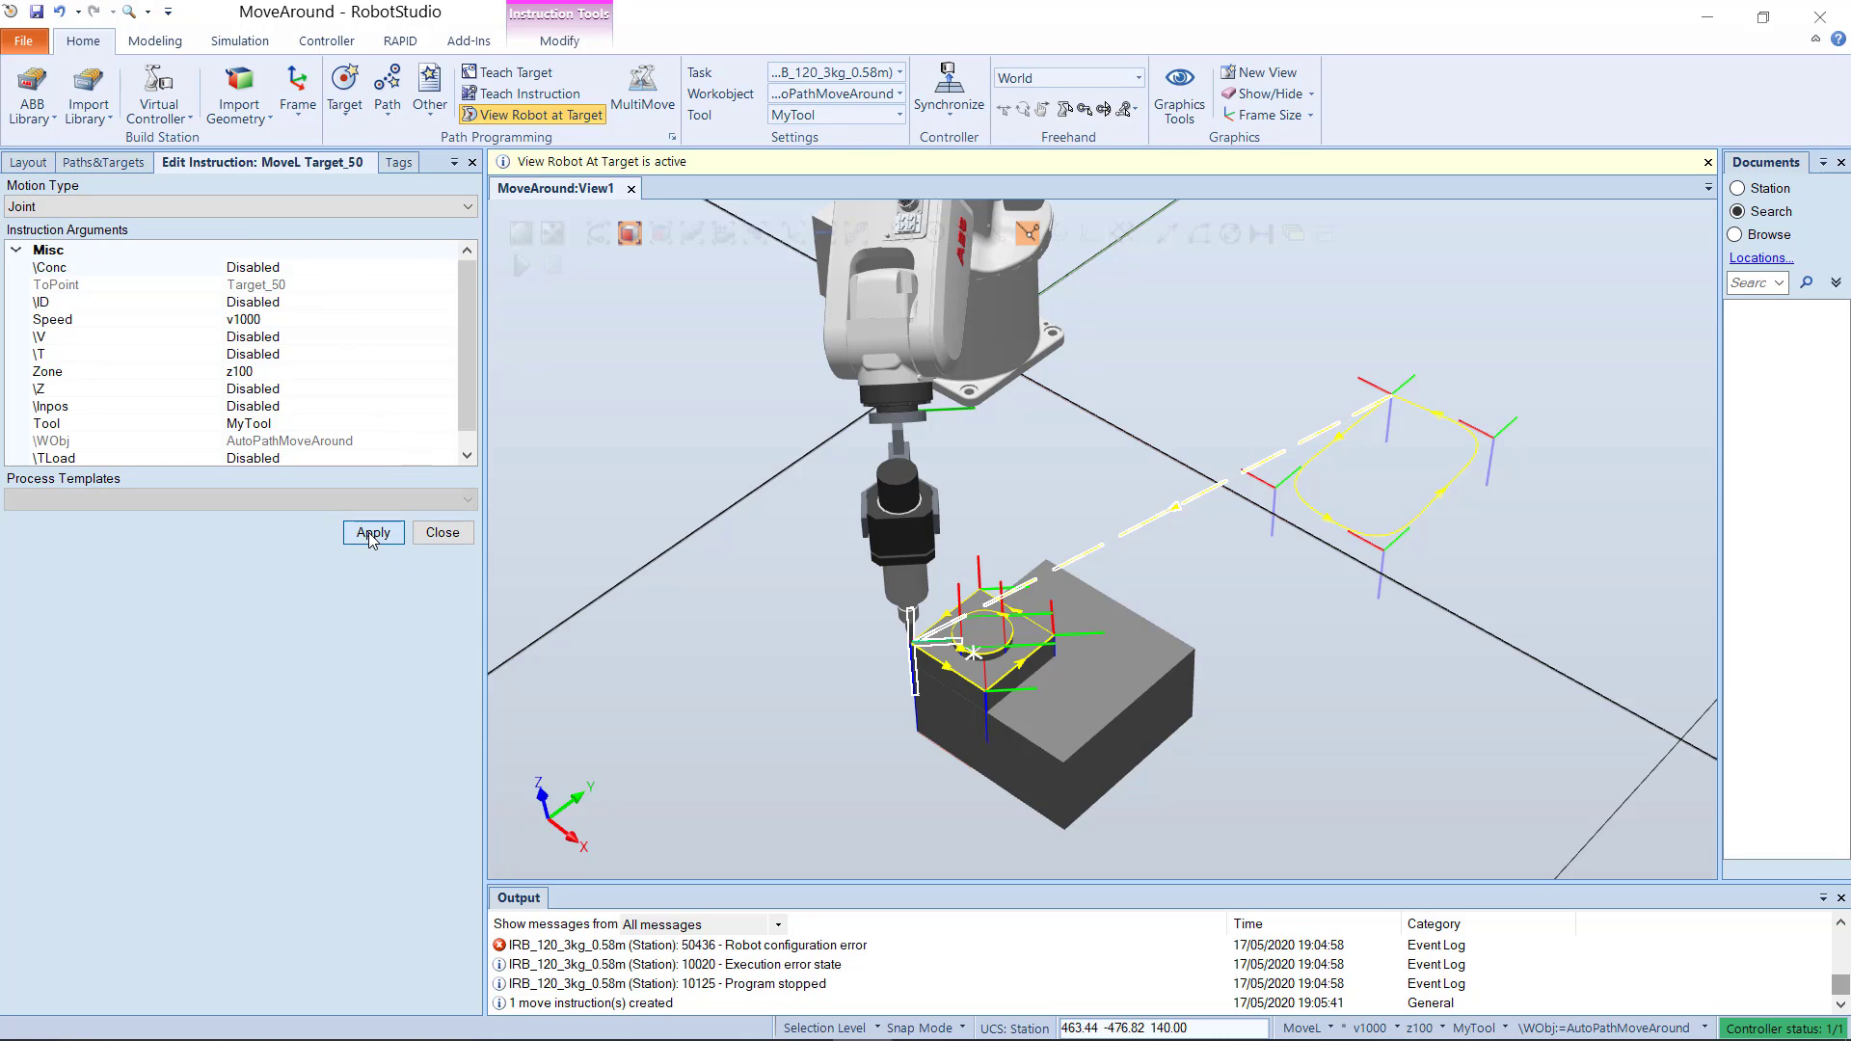
{"action": "left_click", "coordinate": [443, 532]}
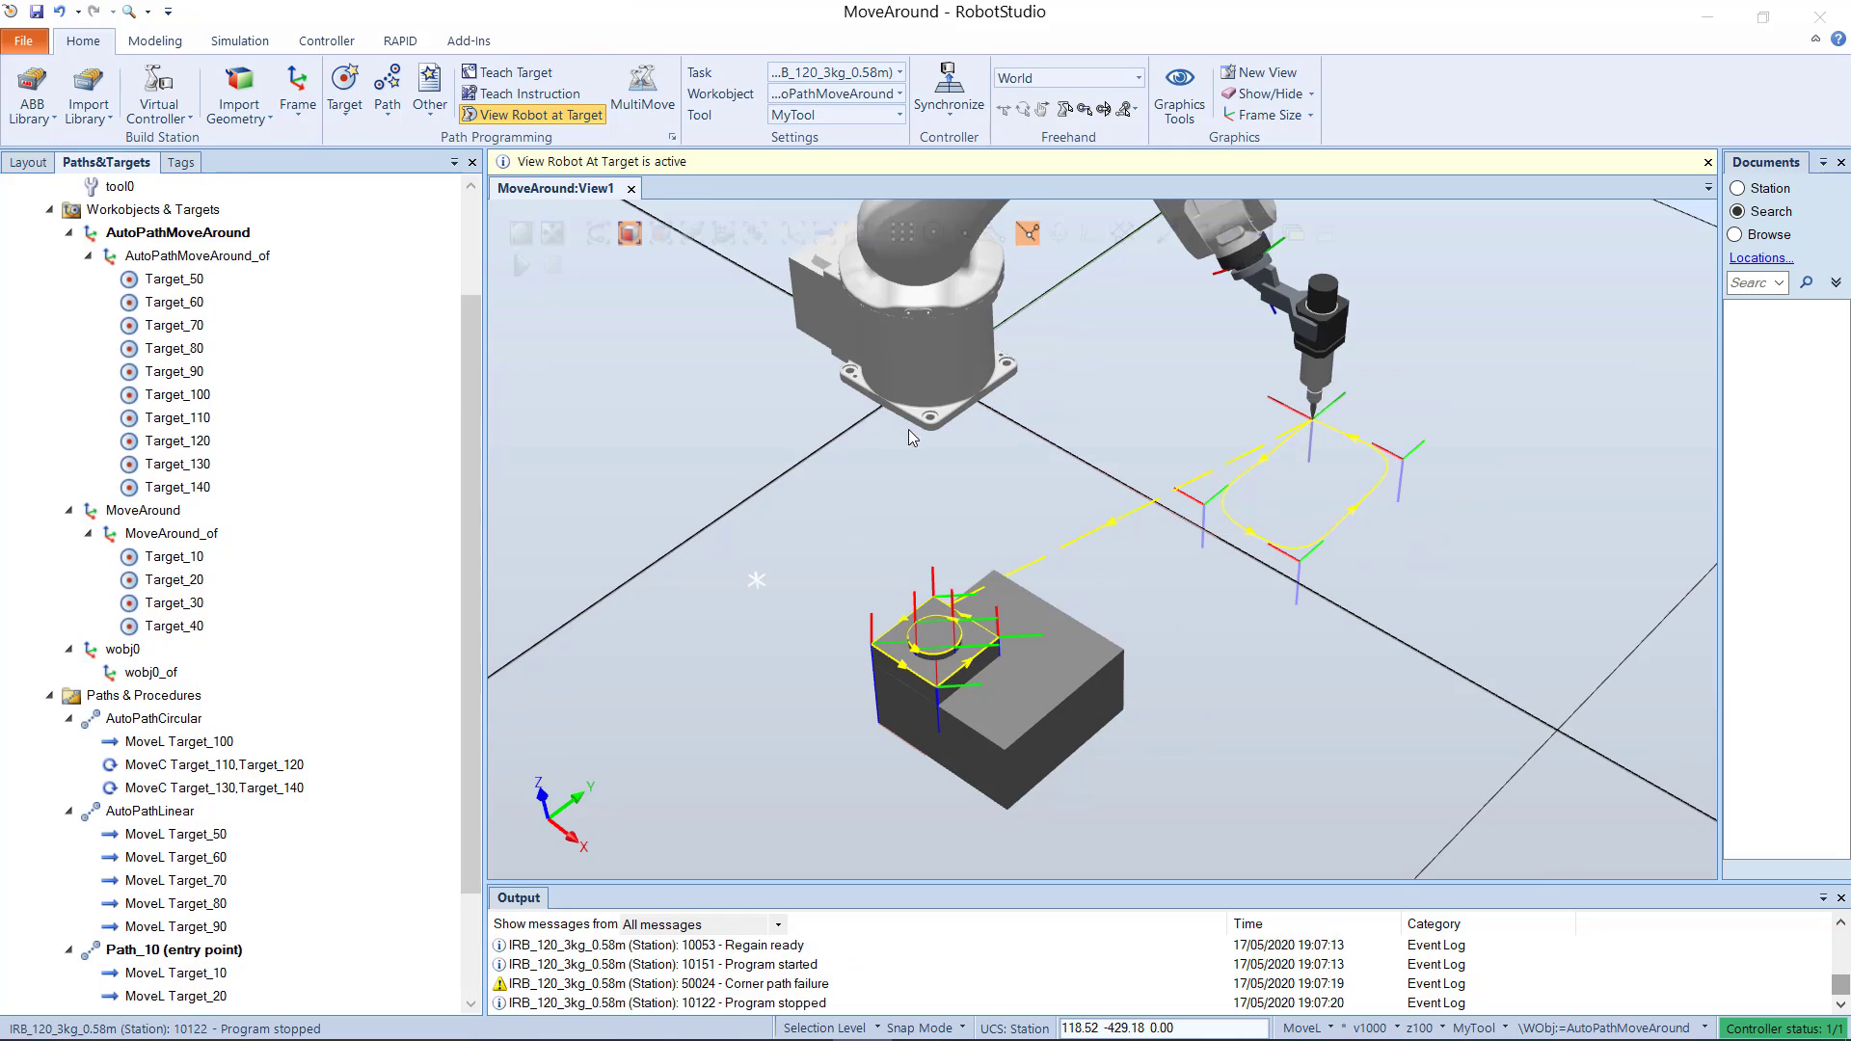
Step: Synchronize the station with the edited Path_10 to RAPID
{"action": "left_click", "coordinate": [962, 120]}
{"action": "left_click", "coordinate": [983, 154]}
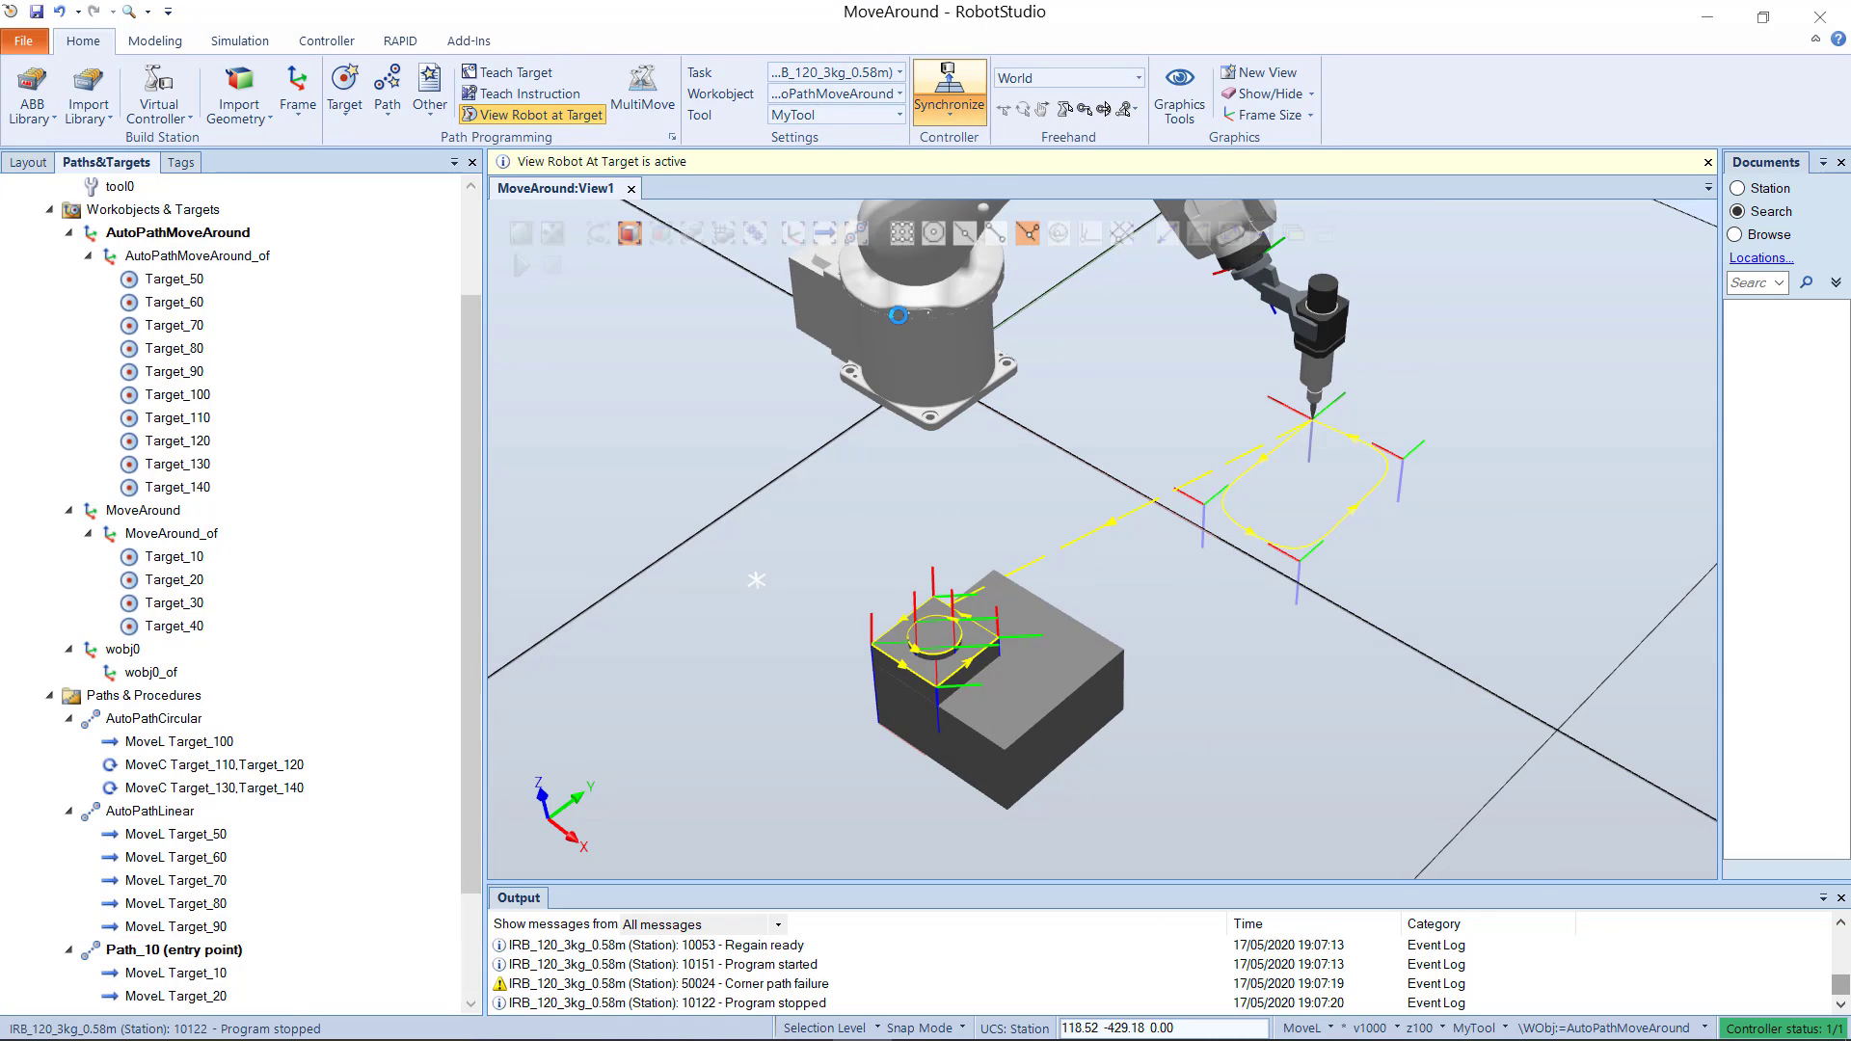
{"action": "left_click", "coordinate": [1188, 799]}
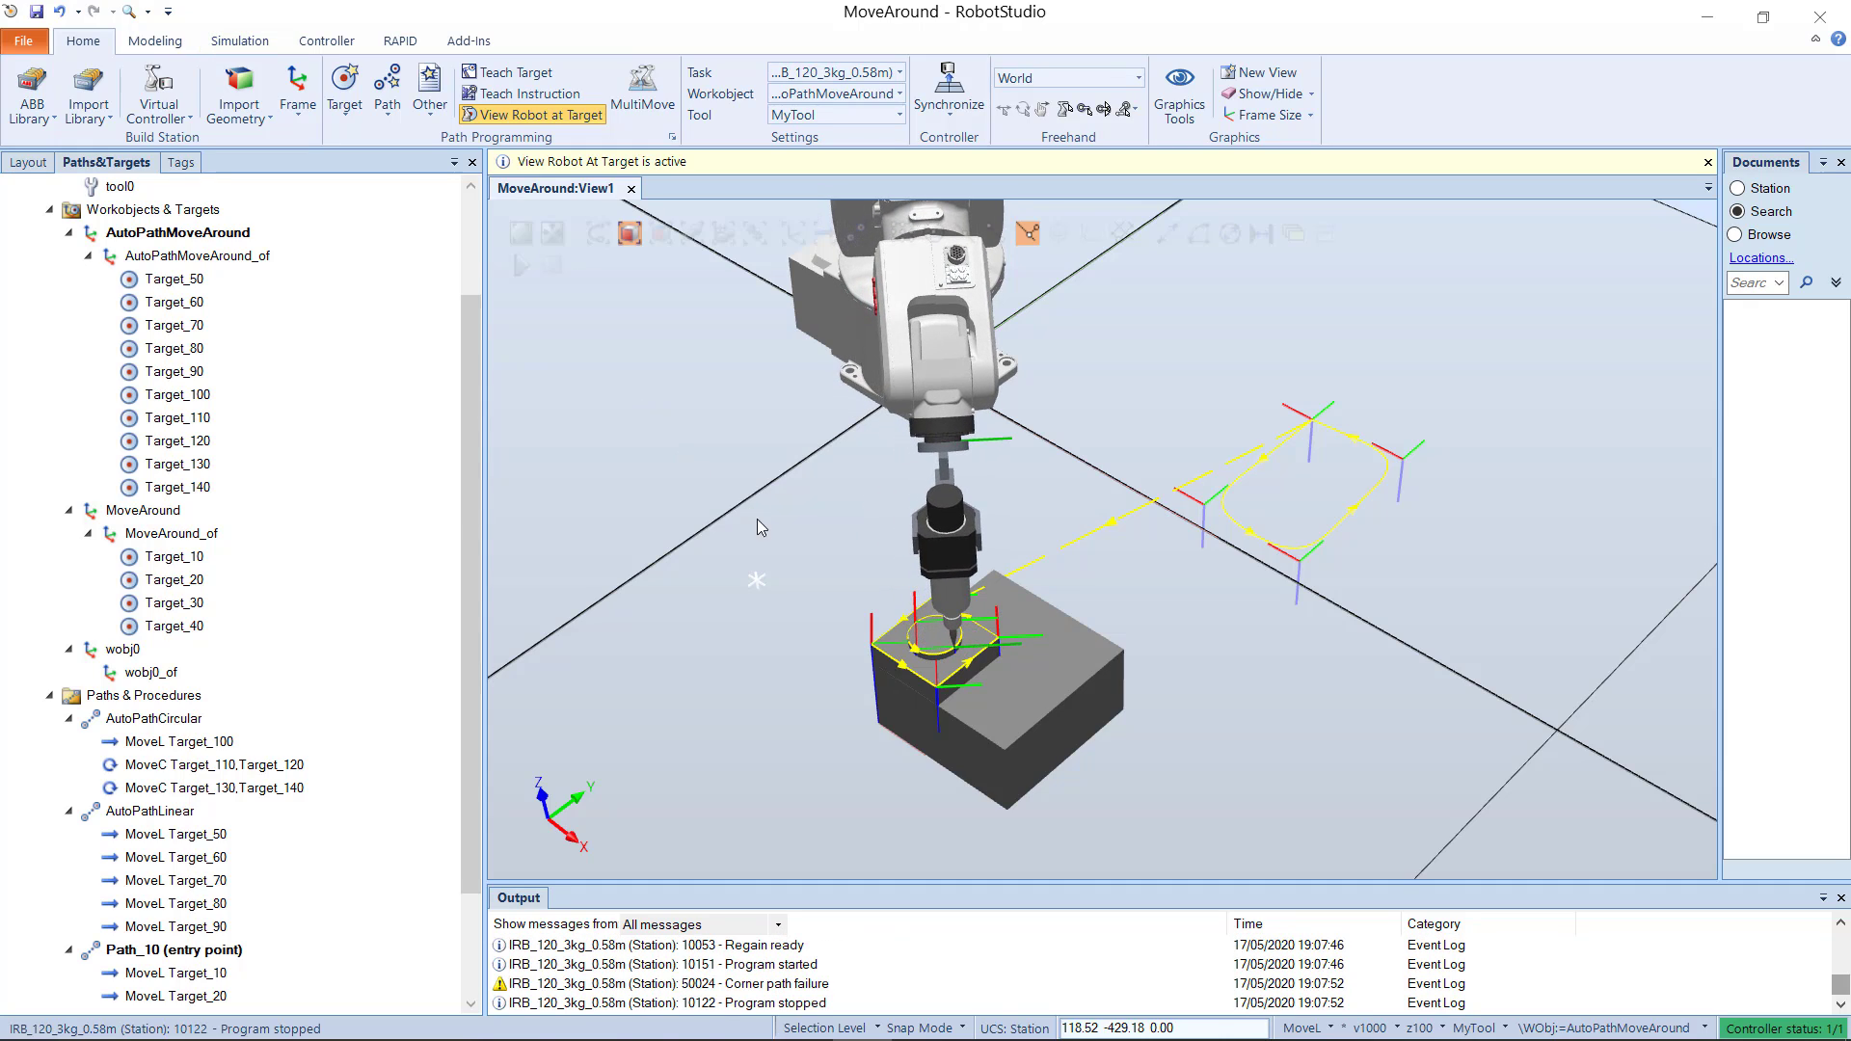
{"action": "left_click_drag", "start_coordinate": [698, 528], "coordinate": [705, 502], "text": "ctrl"}
{"action": "scroll", "coordinate": [265, 660], "scroll_direction": "down", "scroll_amount": 2}
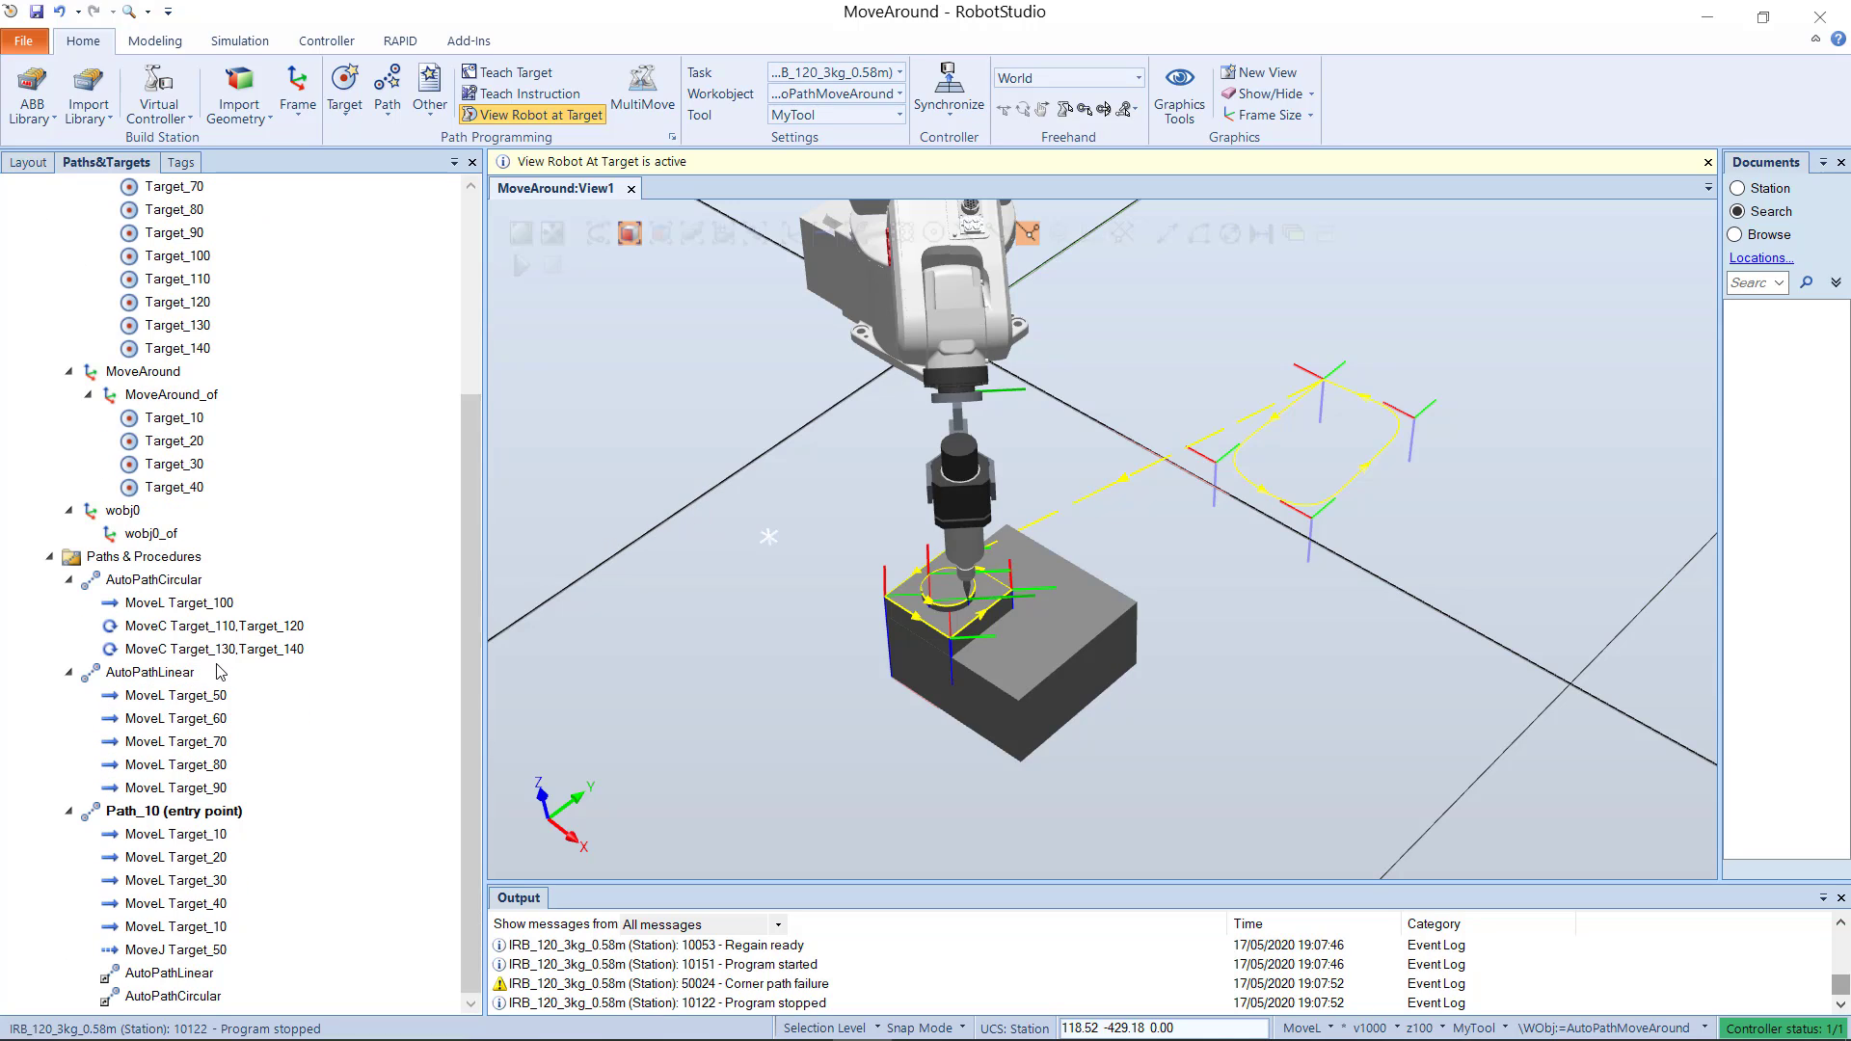